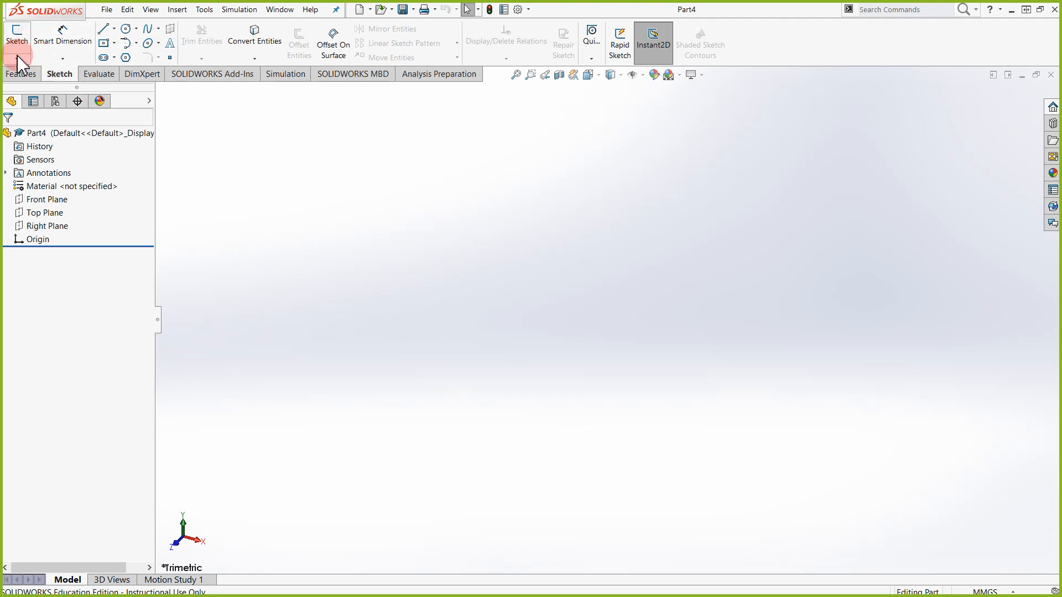
Start a sketch on the Top Plane and draw a center rectangle about 145 by 91 mm centred on the origin
click(30, 77)
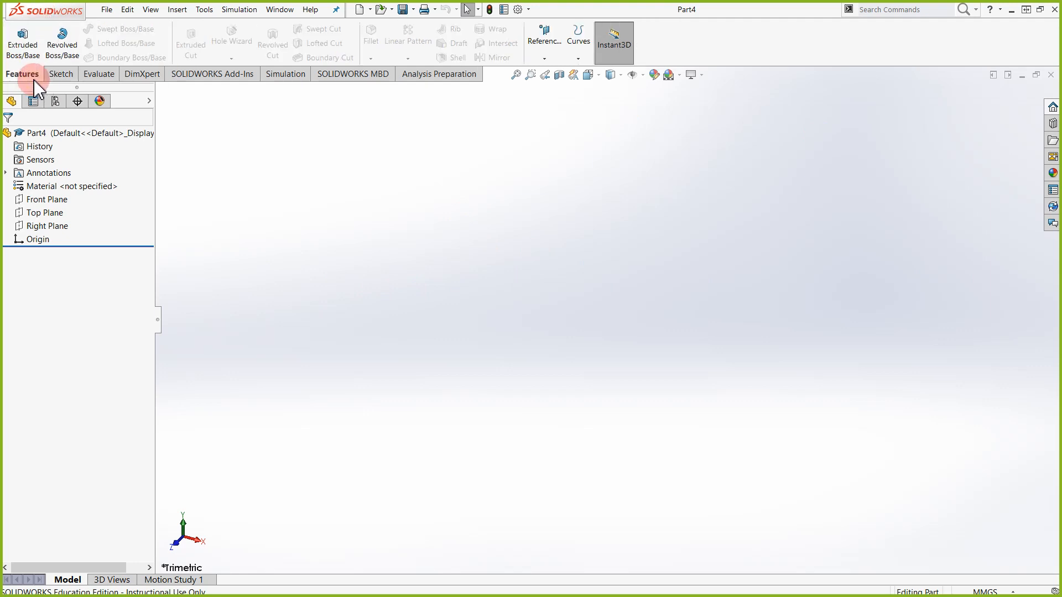
click(56, 77)
click(18, 36)
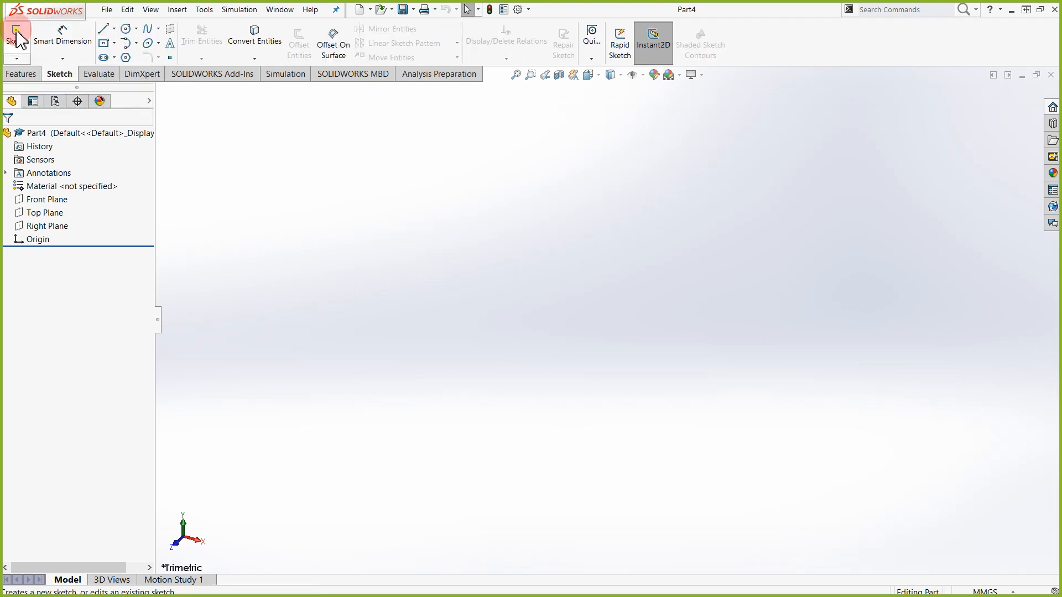
click(399, 304)
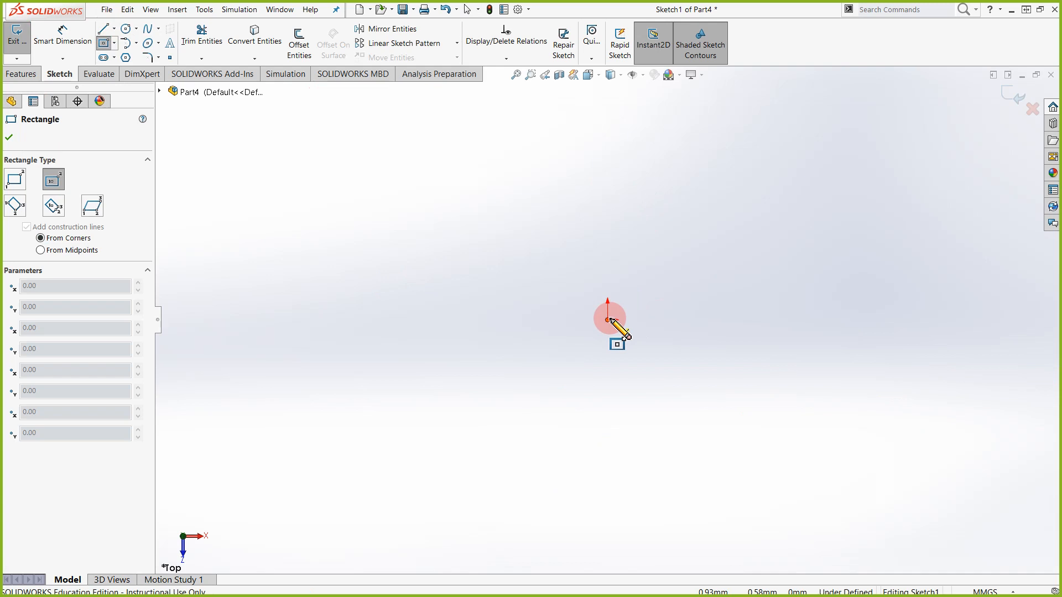
drag(608, 320, 780, 213)
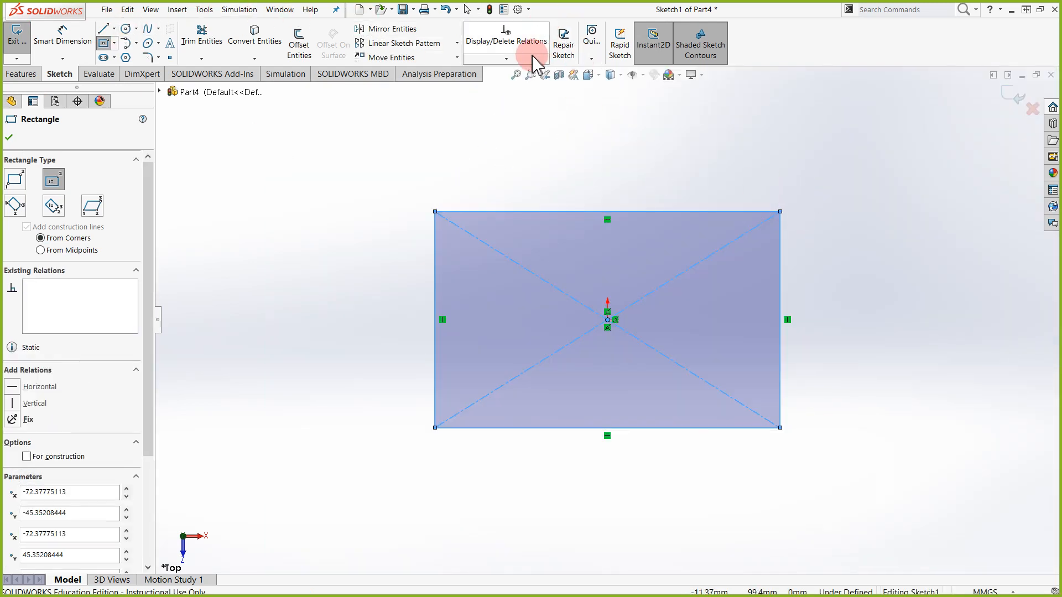
click(529, 59)
click(545, 88)
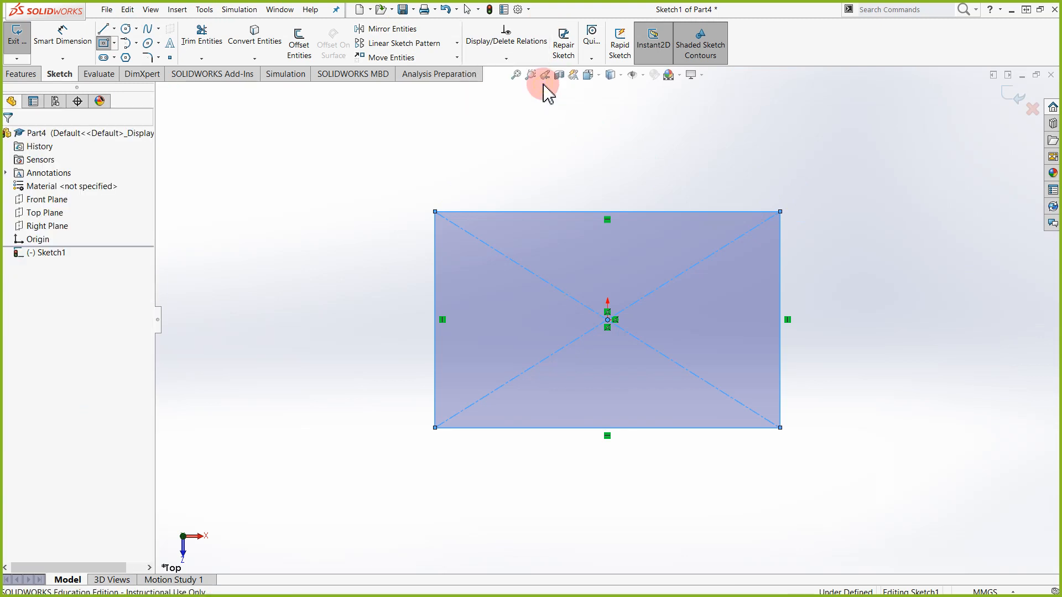
click(563, 212)
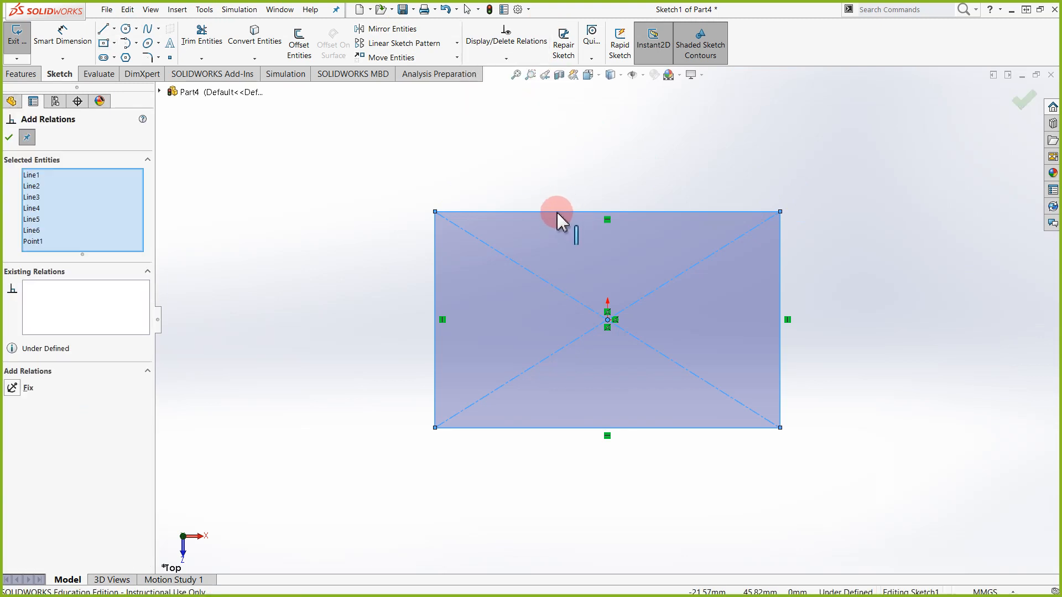
click(436, 259)
click(595, 428)
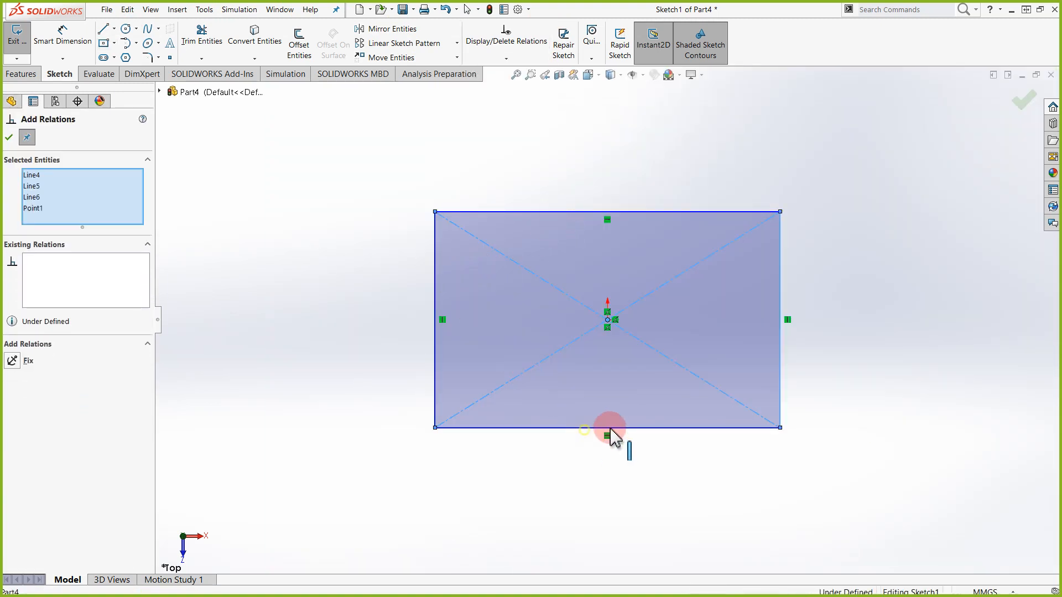
click(790, 360)
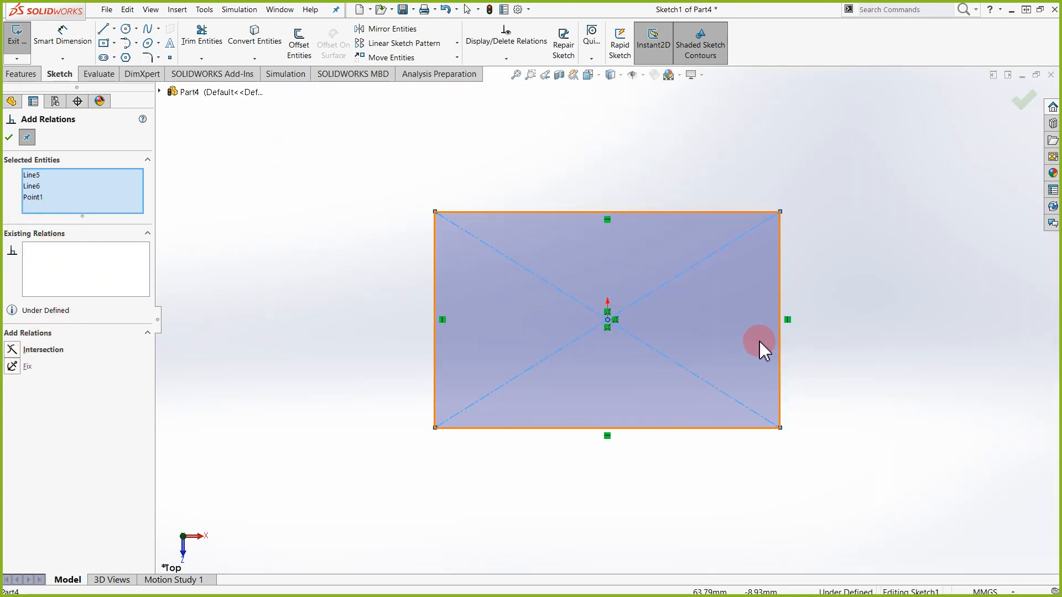
key(Escape)
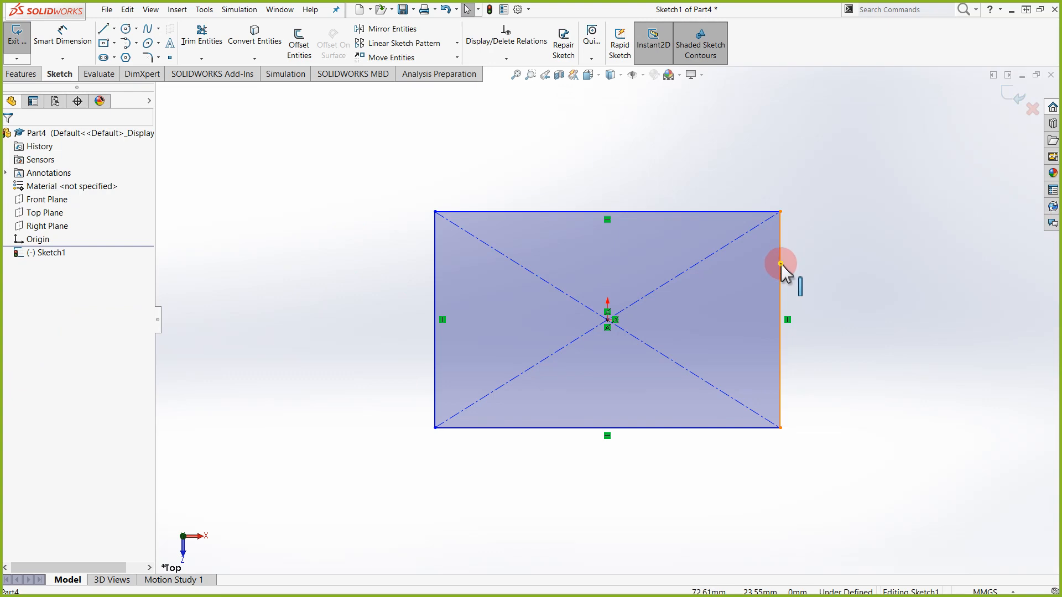
Add an Equal relation to all four sides of the rectangle
click(780, 264)
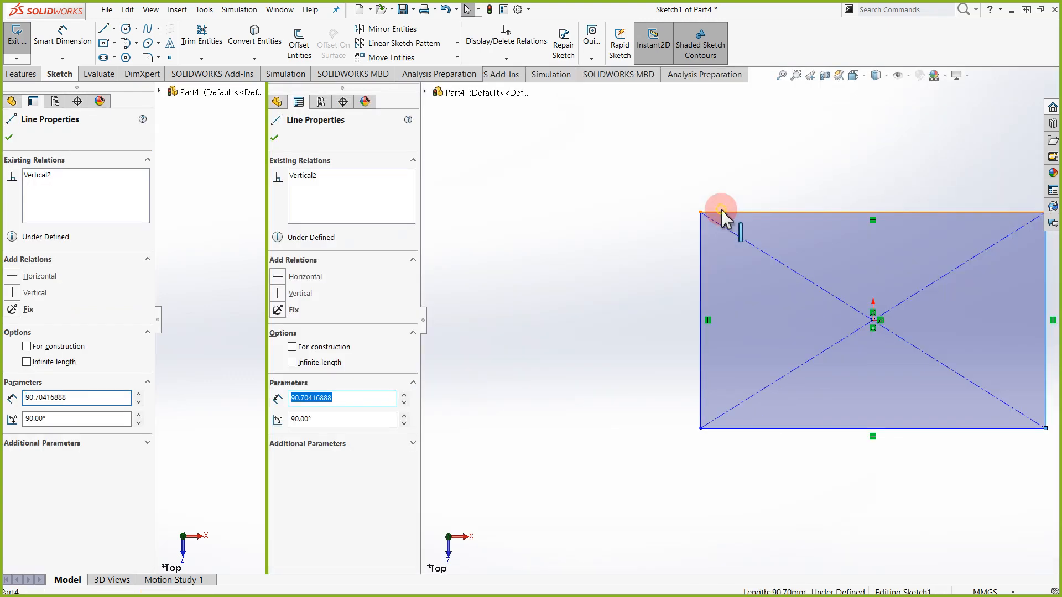
ctrl+click(723, 212)
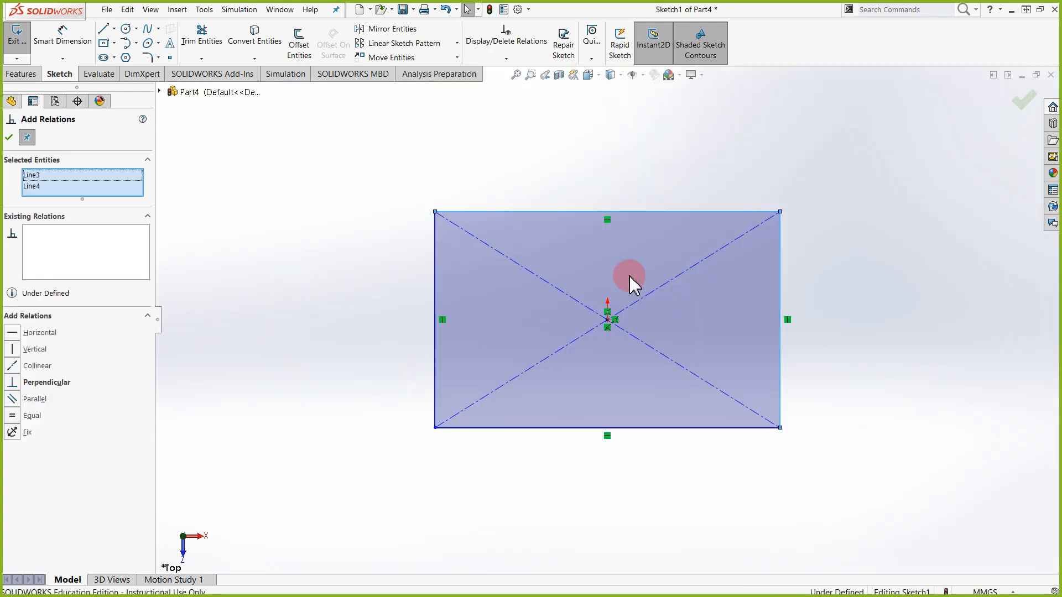
click(437, 256)
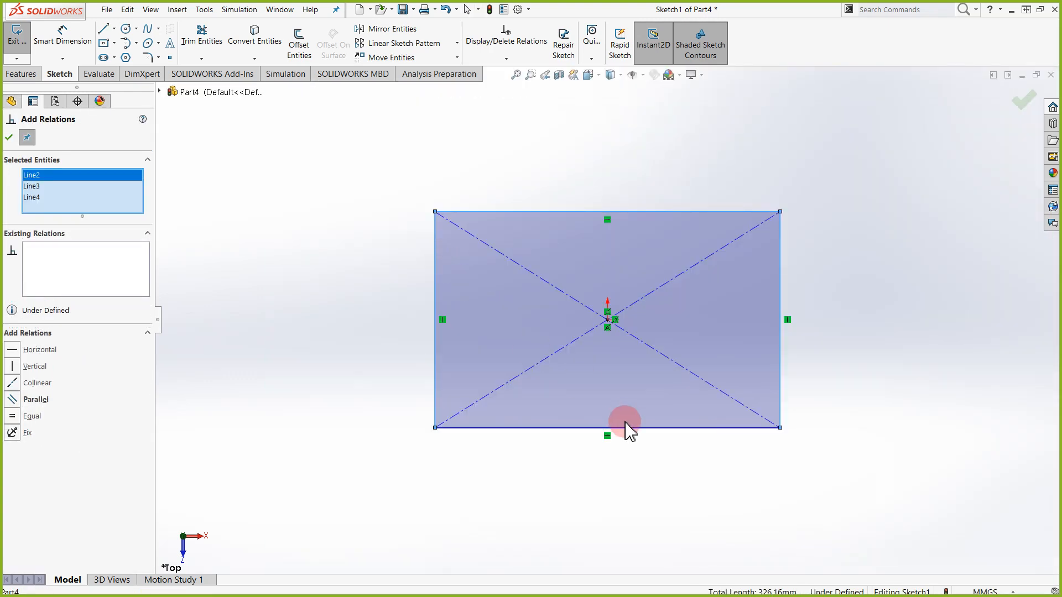
click(636, 428)
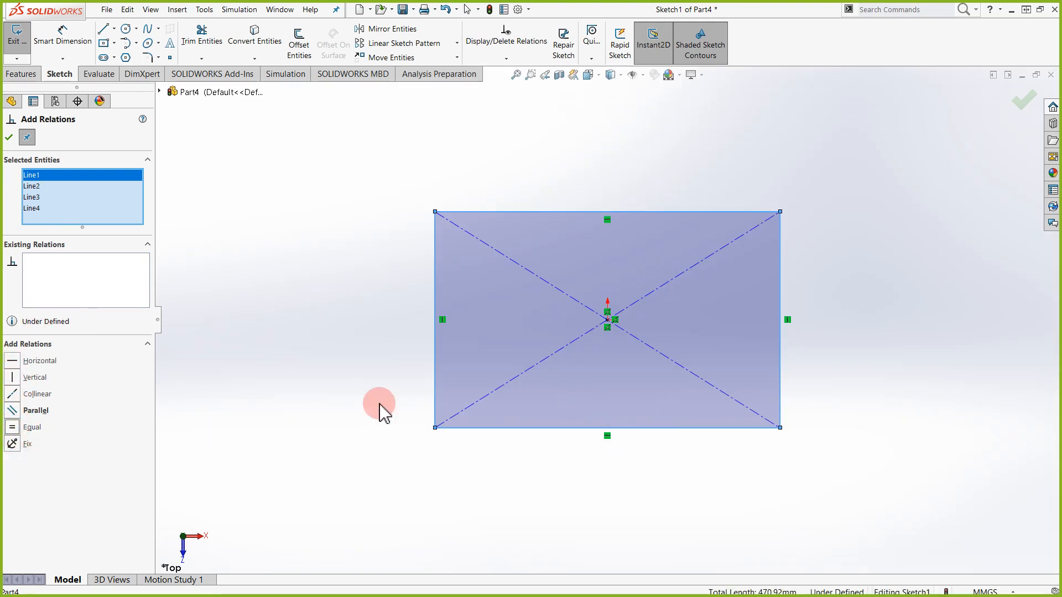
click(12, 428)
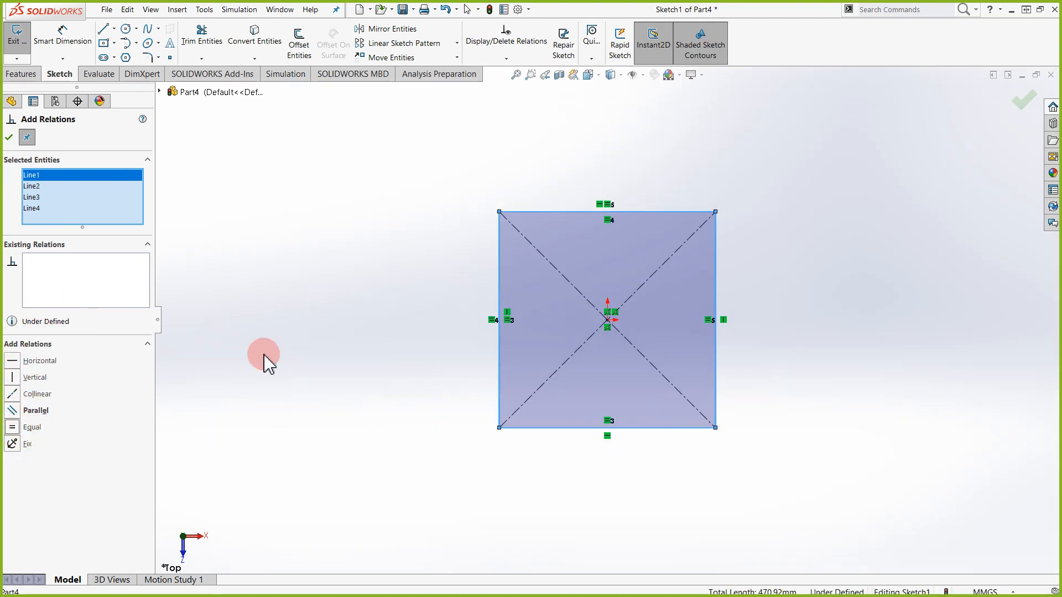
click(52, 38)
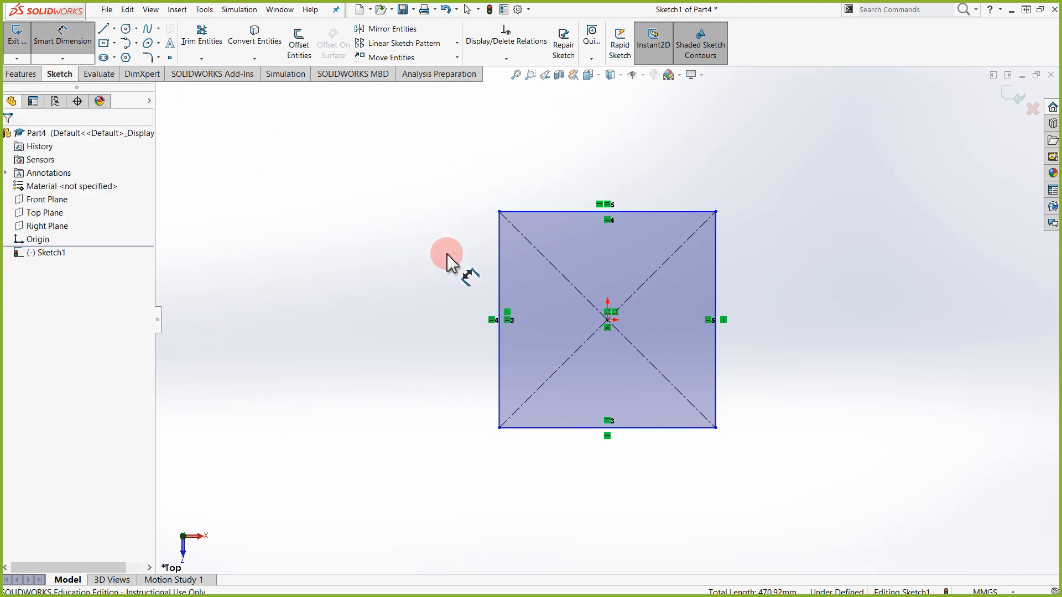
click(499, 266)
click(422, 316)
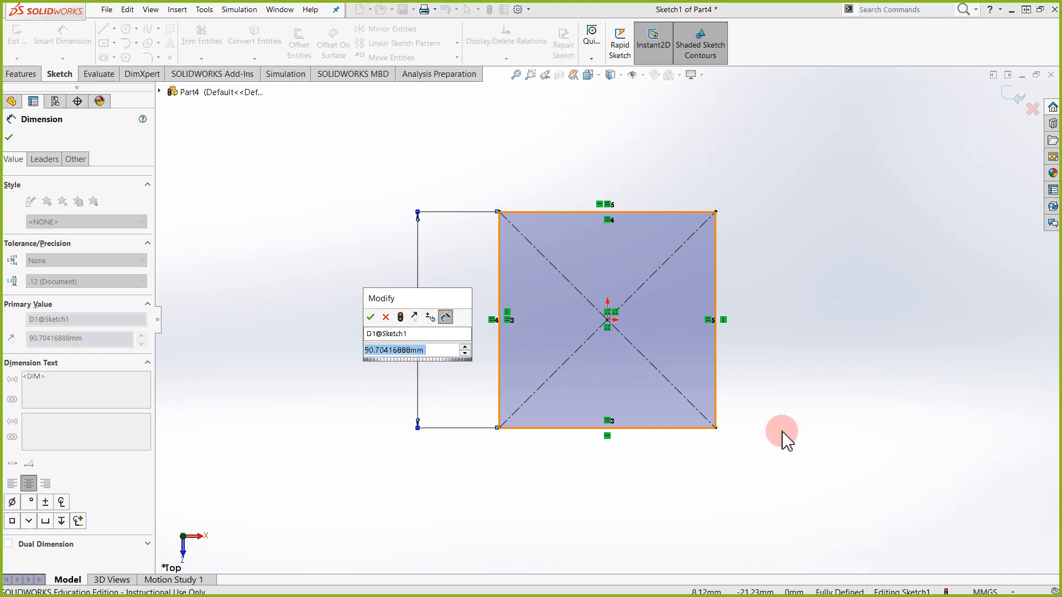
key(Escape)
key(Escape)
drag(446, 186, 368, 446)
key(Delete)
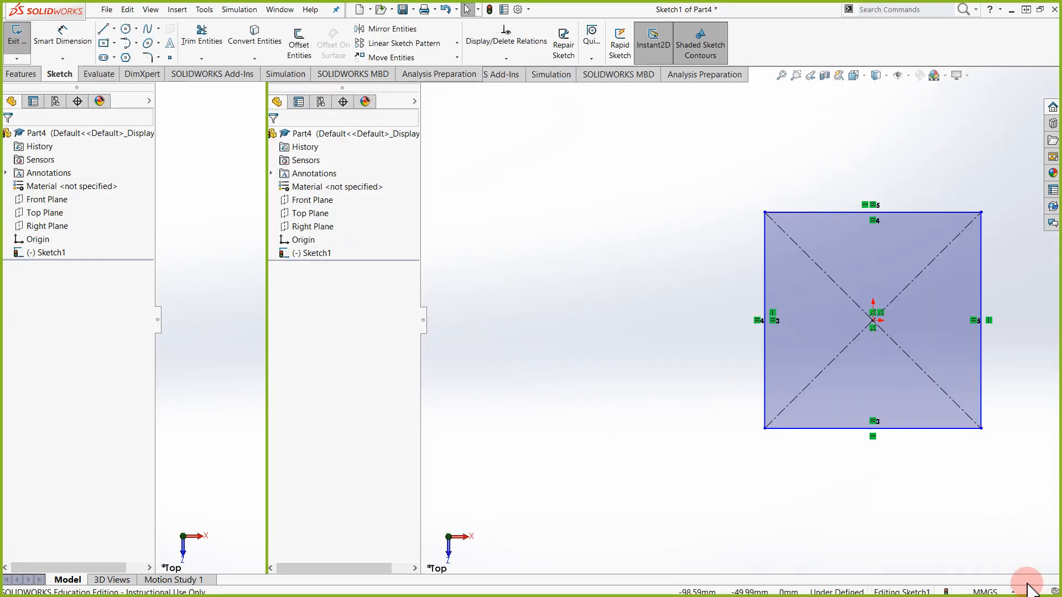
Change the document's unit system to IPS (inch, pound, second) and its overall drafting standard to ANSI
click(1010, 593)
click(1002, 556)
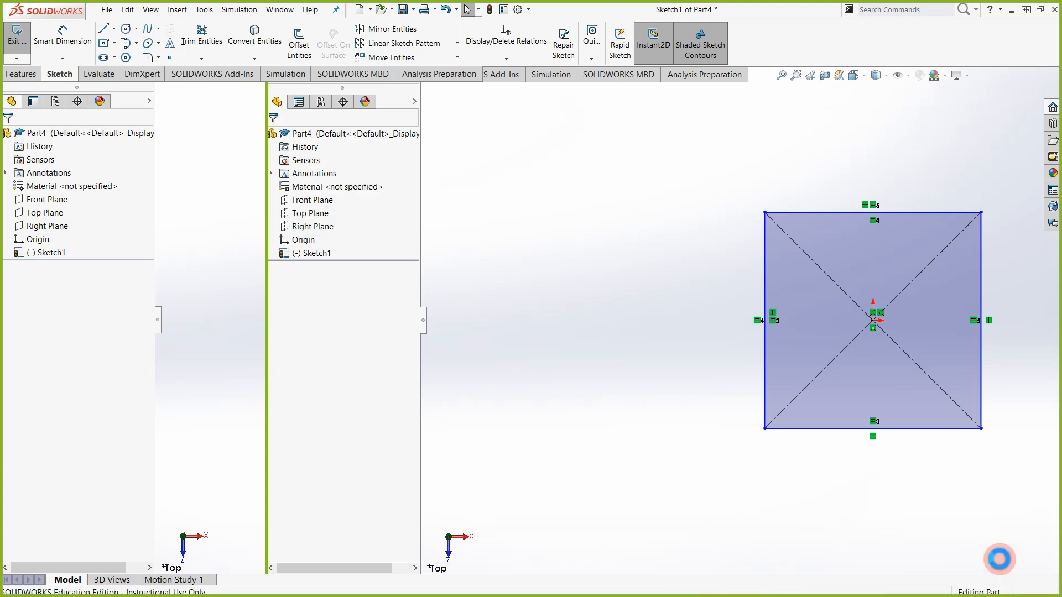
click(1012, 593)
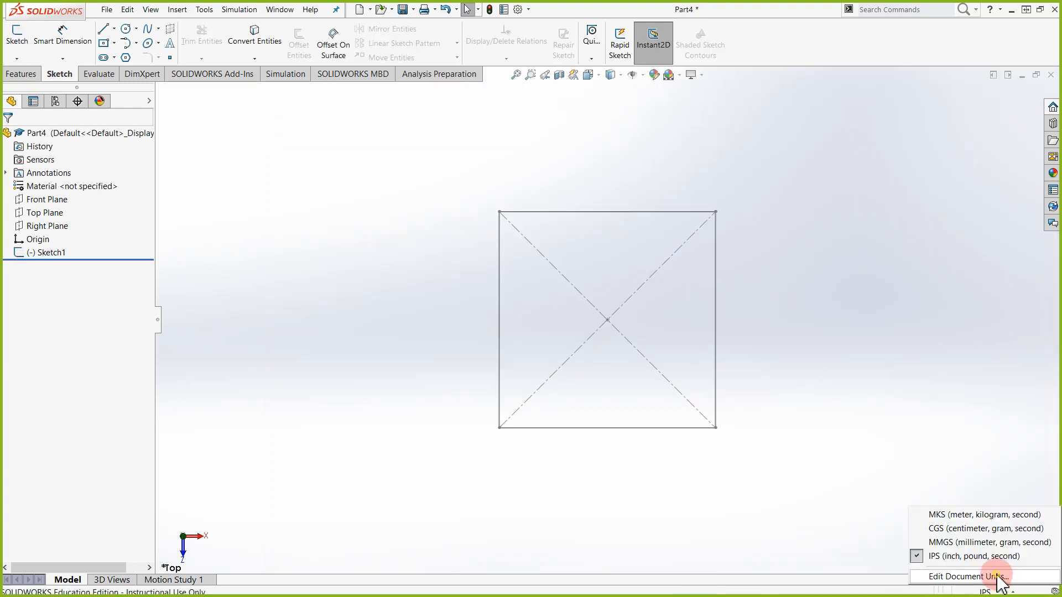
click(996, 575)
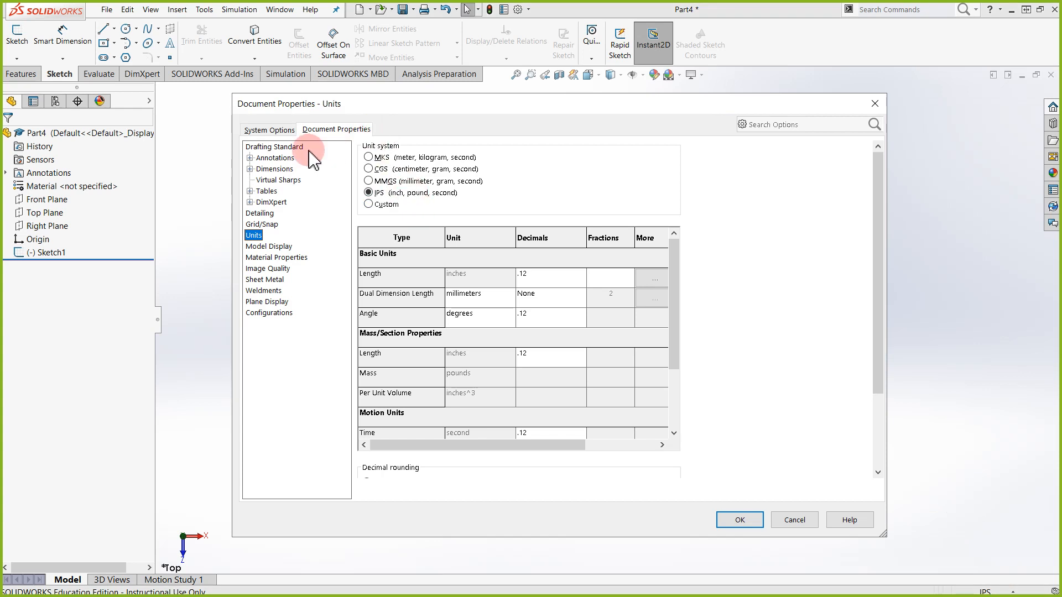
click(297, 148)
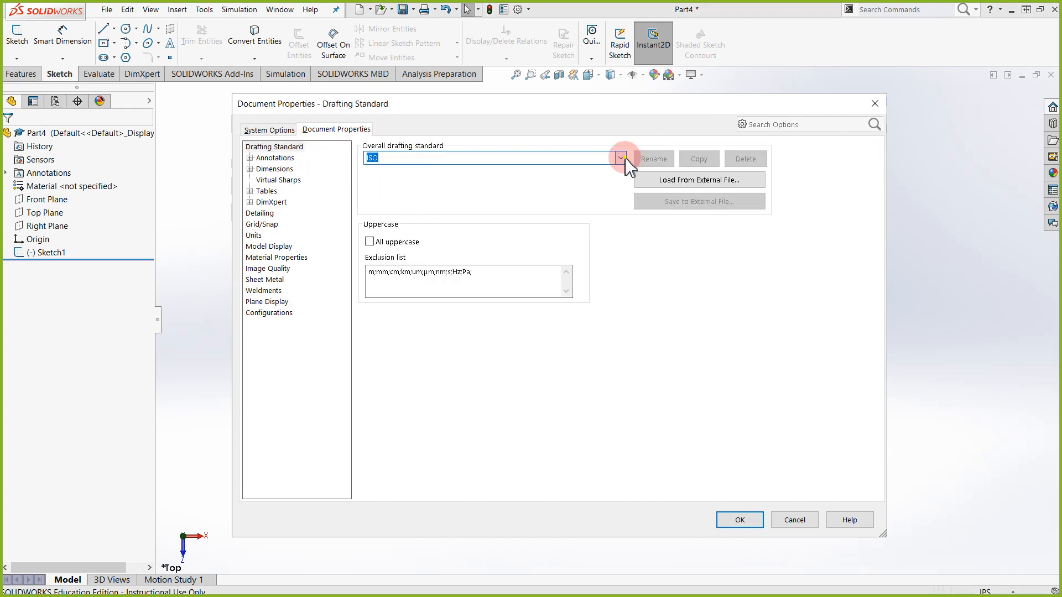
click(621, 159)
click(424, 171)
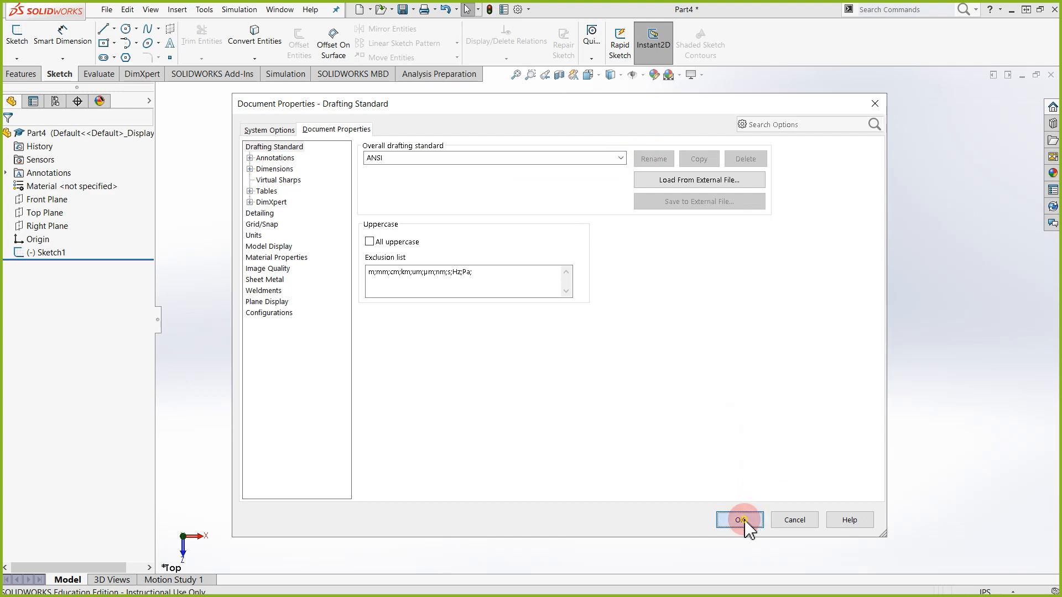
click(740, 520)
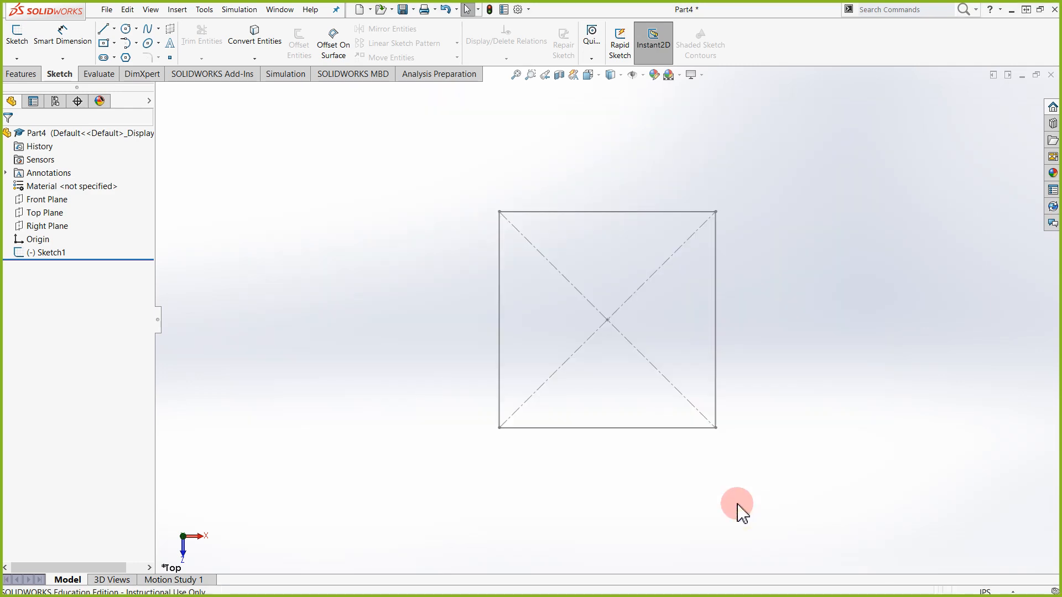
Reopen Sketch1 for editing and dimension the square's left side to 6 in
right_click(42, 255)
click(47, 216)
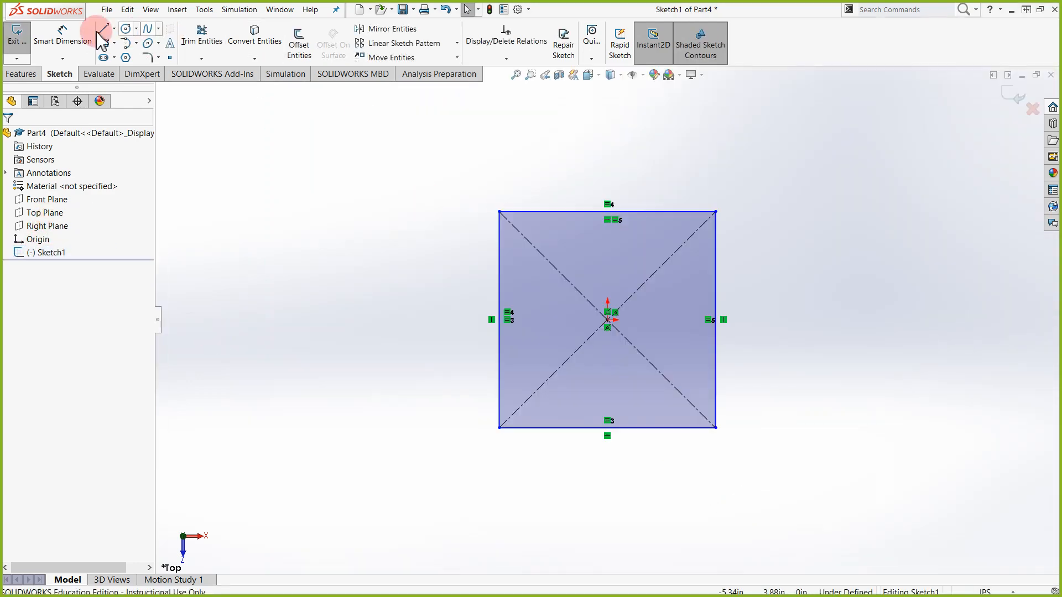
click(69, 39)
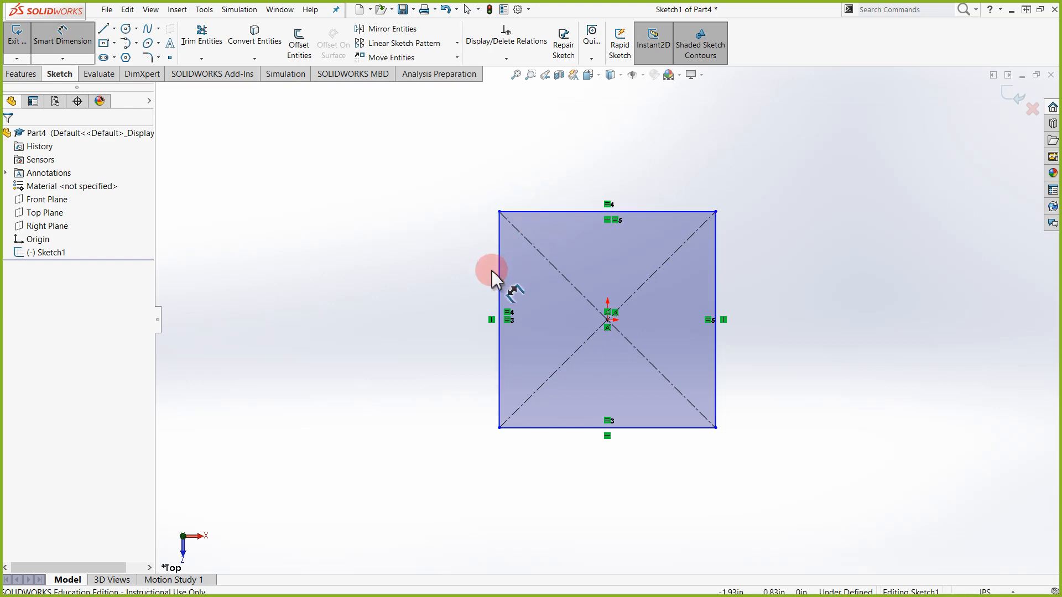
click(499, 310)
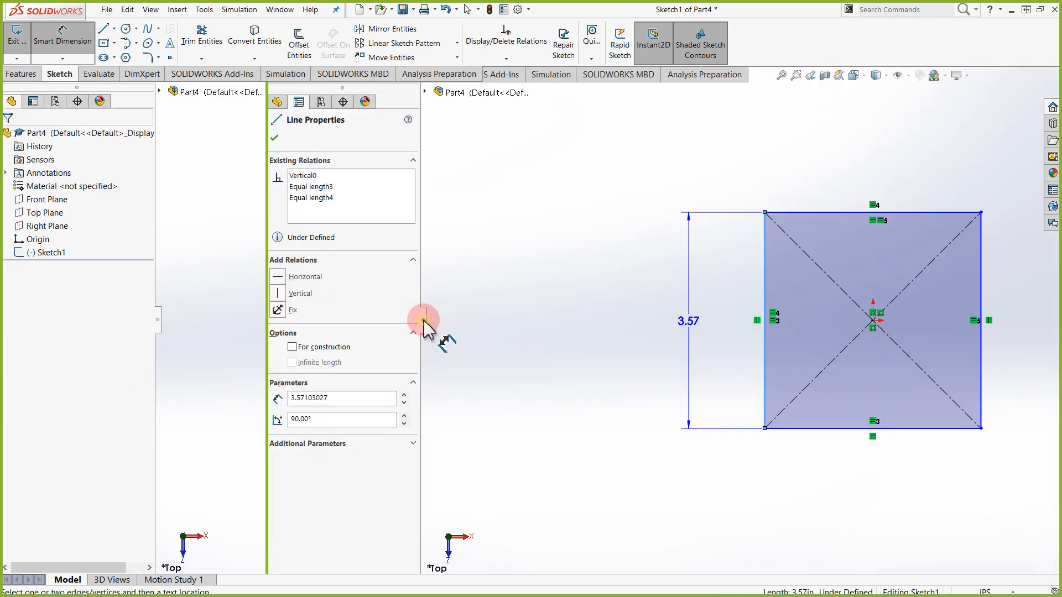
click(430, 323)
text(6)
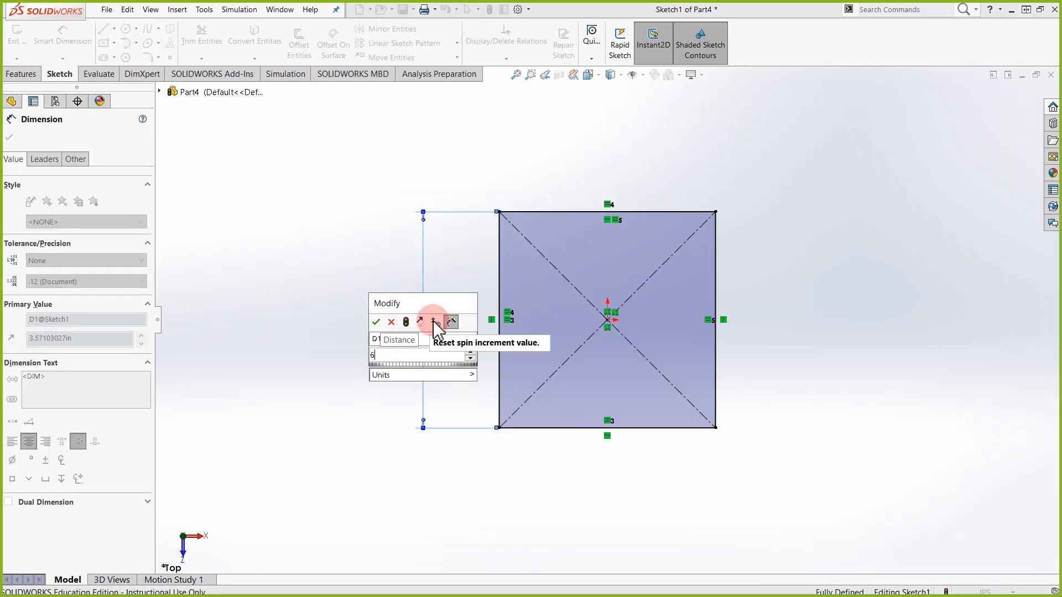
key(Return)
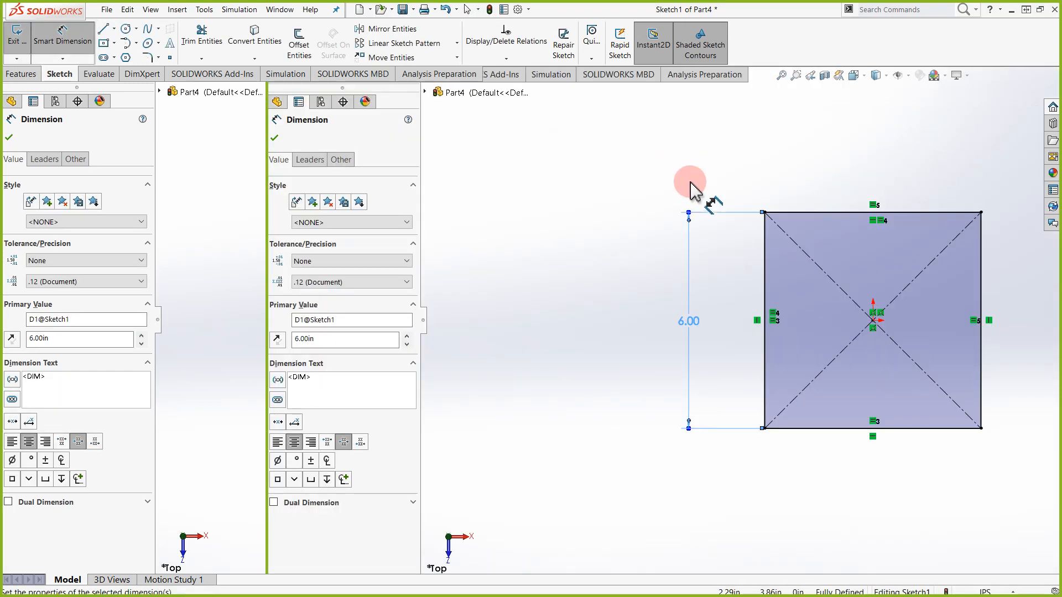
Sketch a circle of about 0.38 in radius inside the square, level with the origin and about 1.7 in to its left
scroll(965, 269, down, 1)
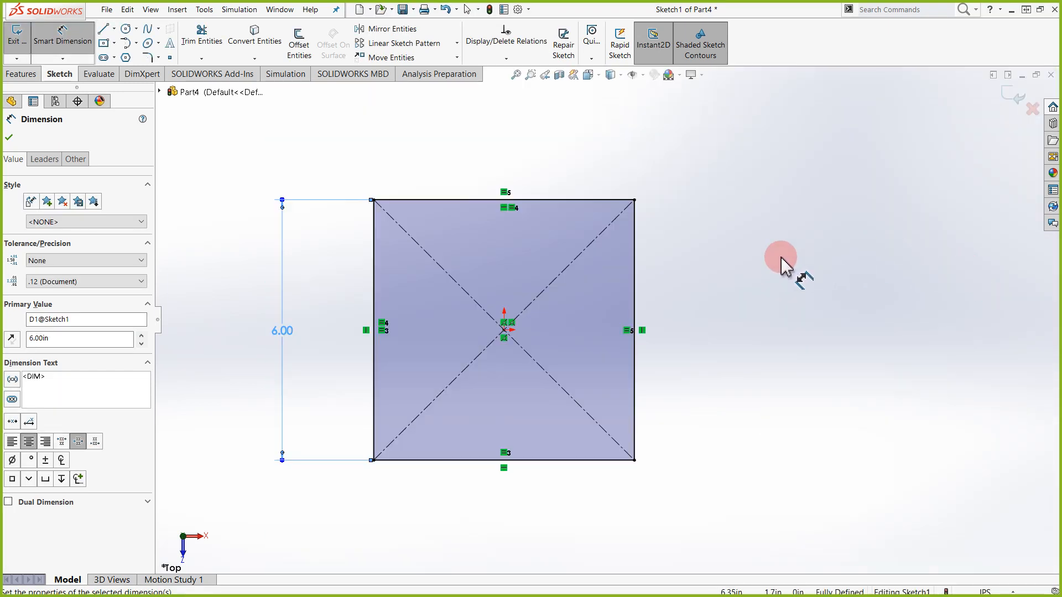
scroll(781, 259, up, 1)
scroll(768, 257, down, 1)
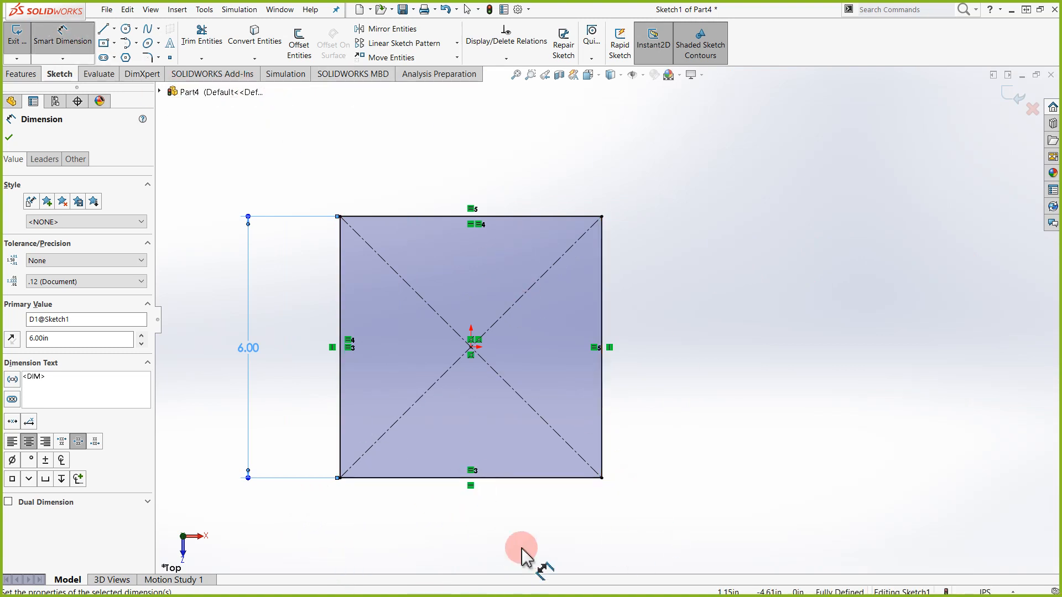
click(126, 31)
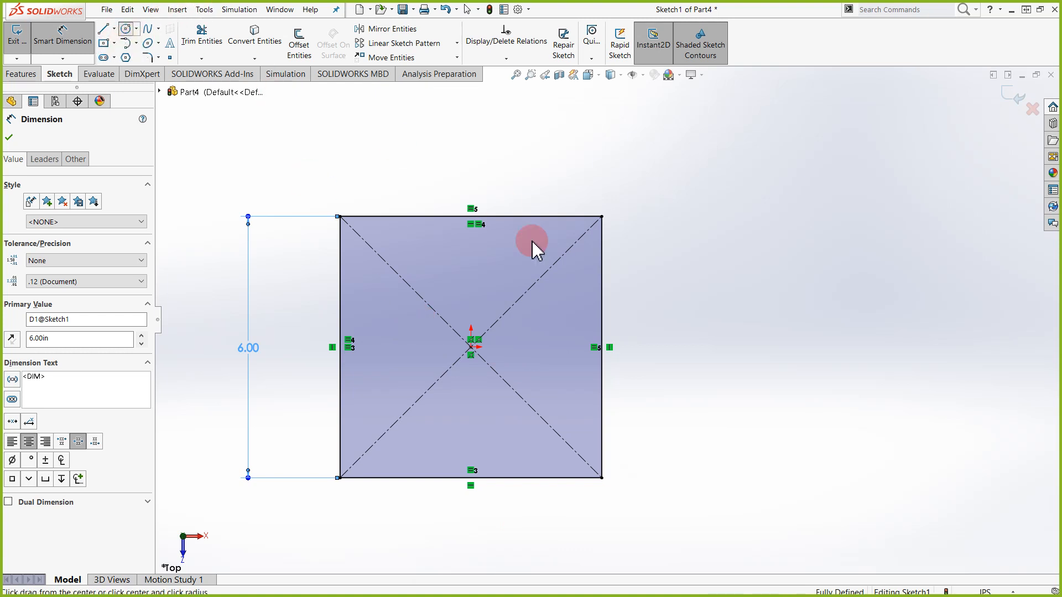
click(397, 348)
click(415, 349)
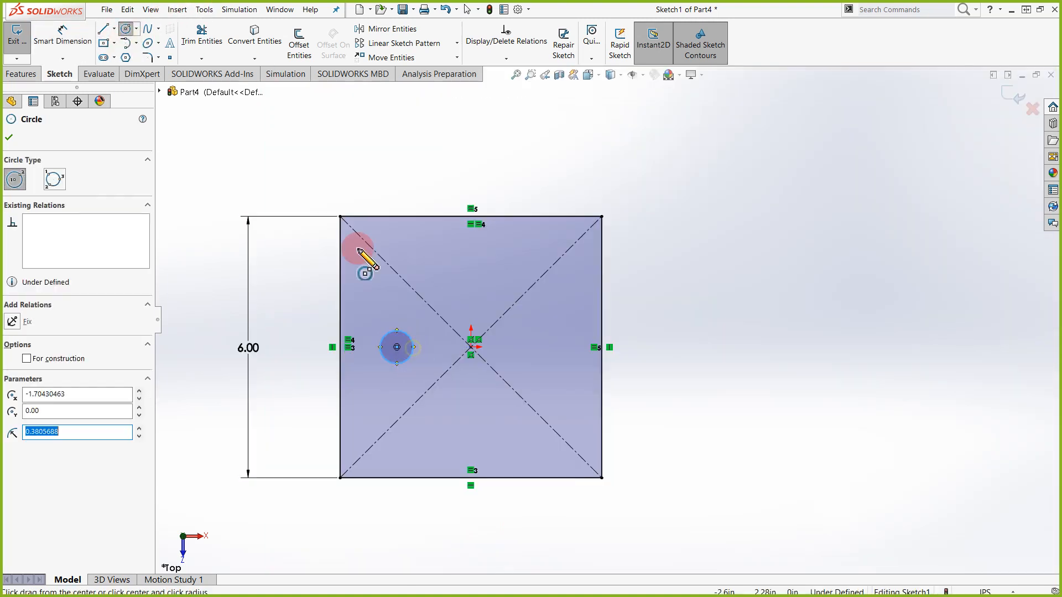
key(Escape)
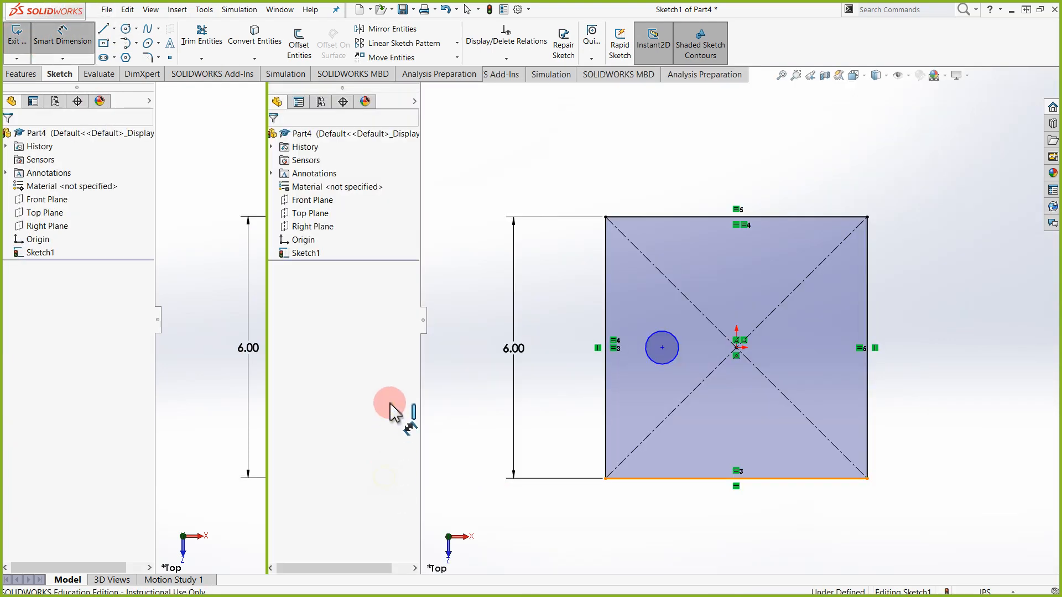
Dimension the circle's centre 3 in from the square's bottom side
click(379, 477)
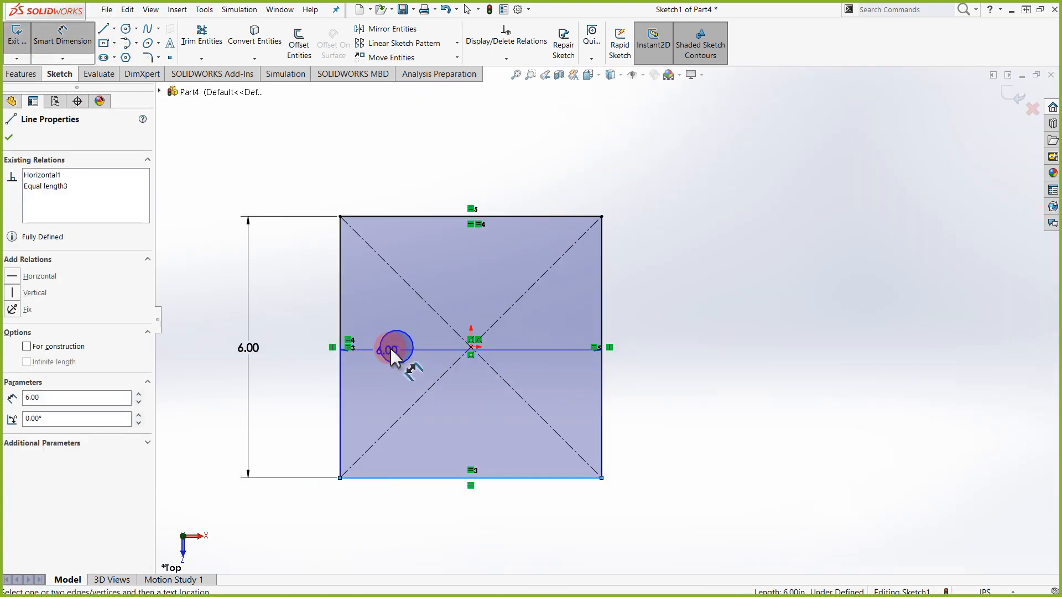
click(397, 347)
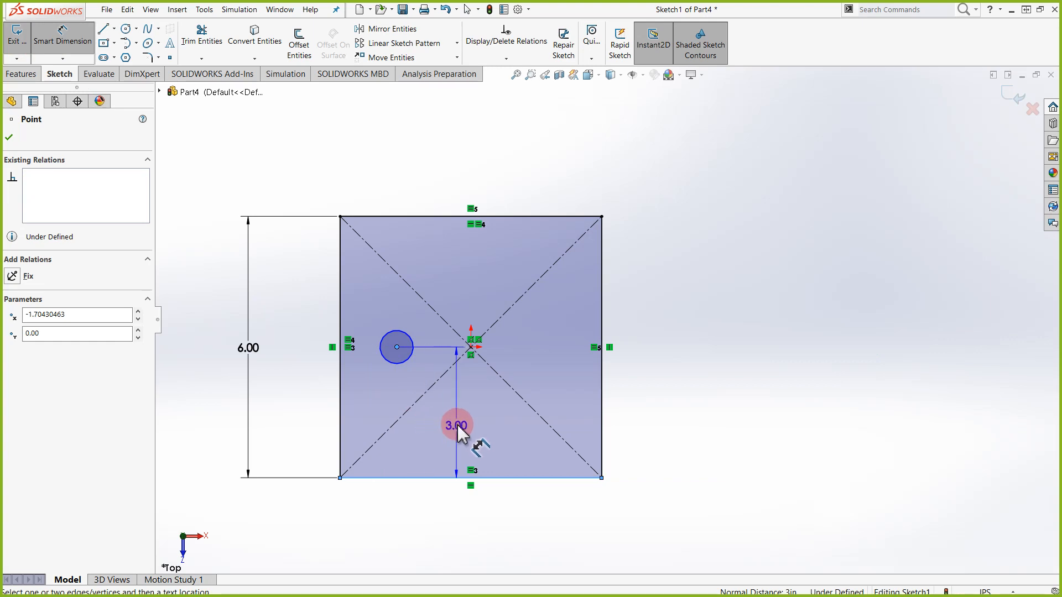
click(459, 431)
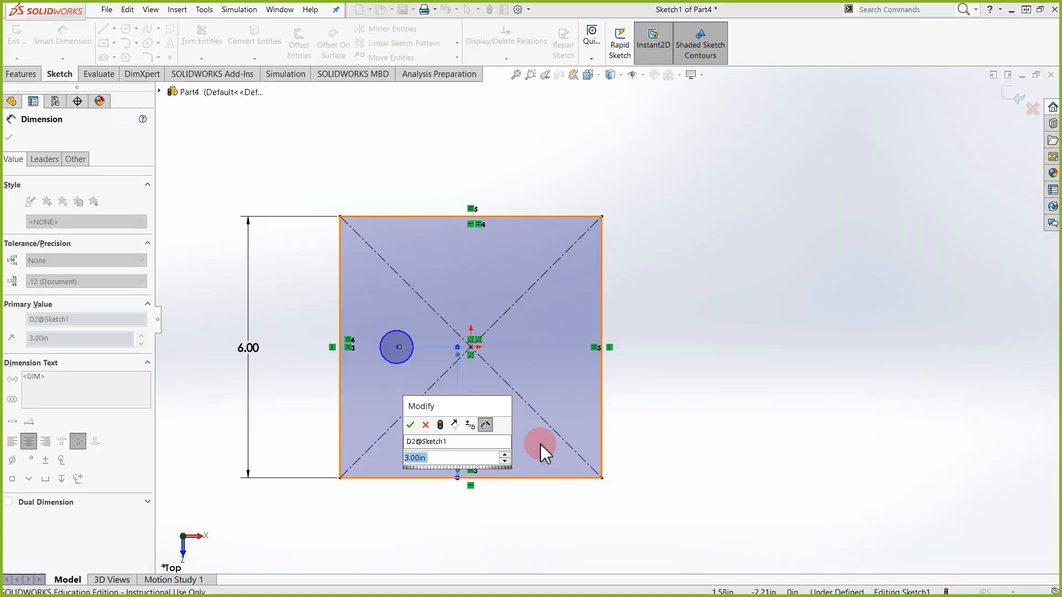
key(Return)
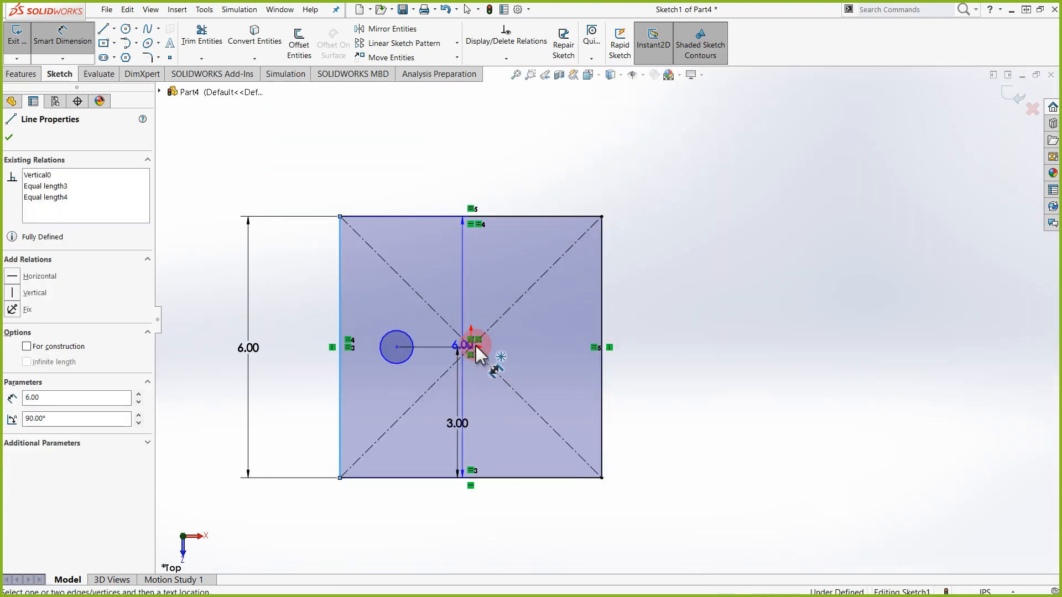
Dimension the circle's centre 3 in from the square's left side
click(397, 347)
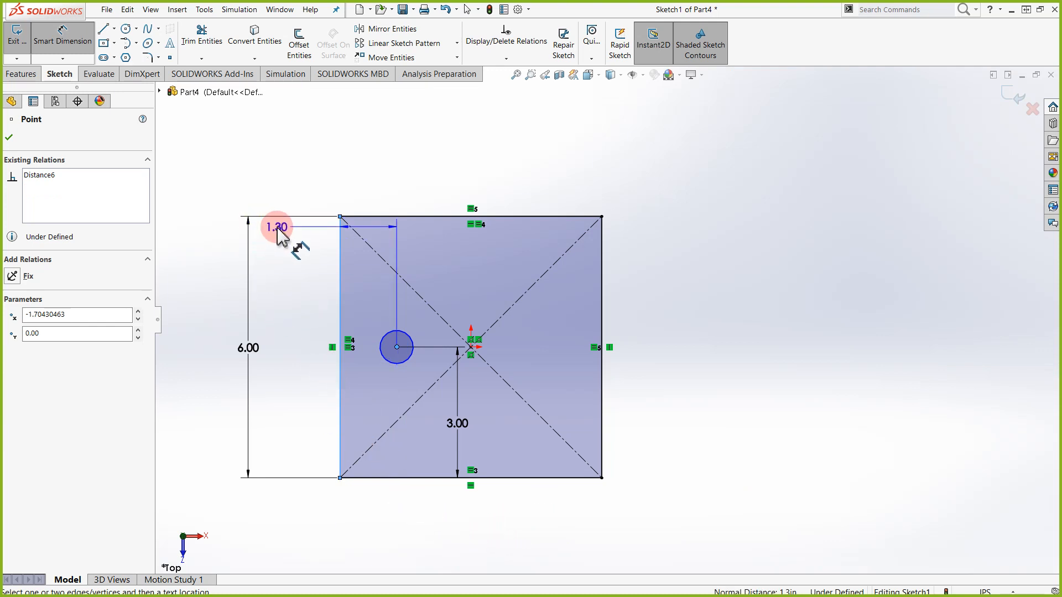
click(368, 173)
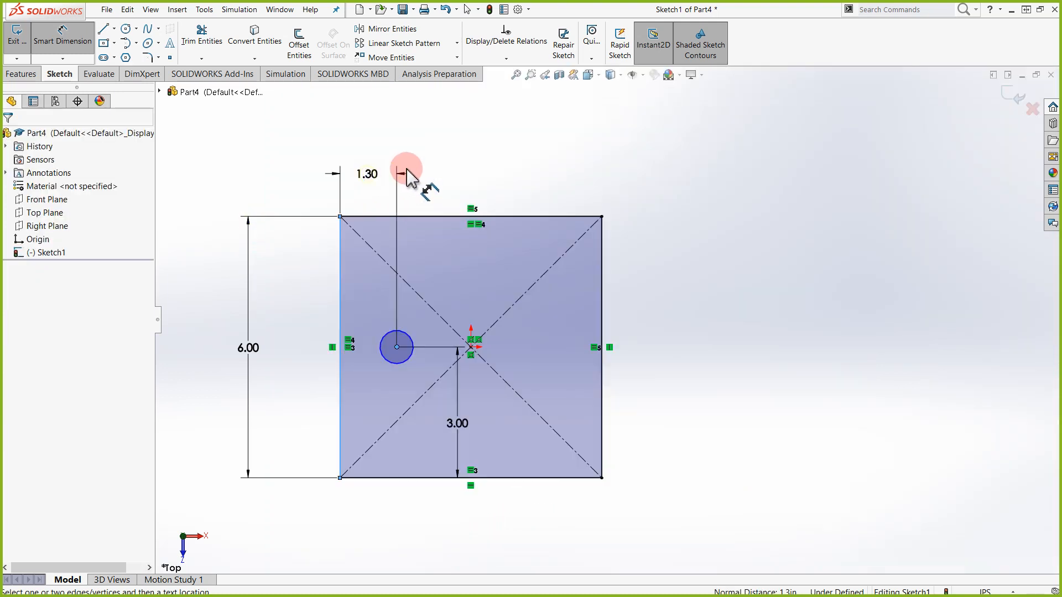
text(37in)
key(Return)
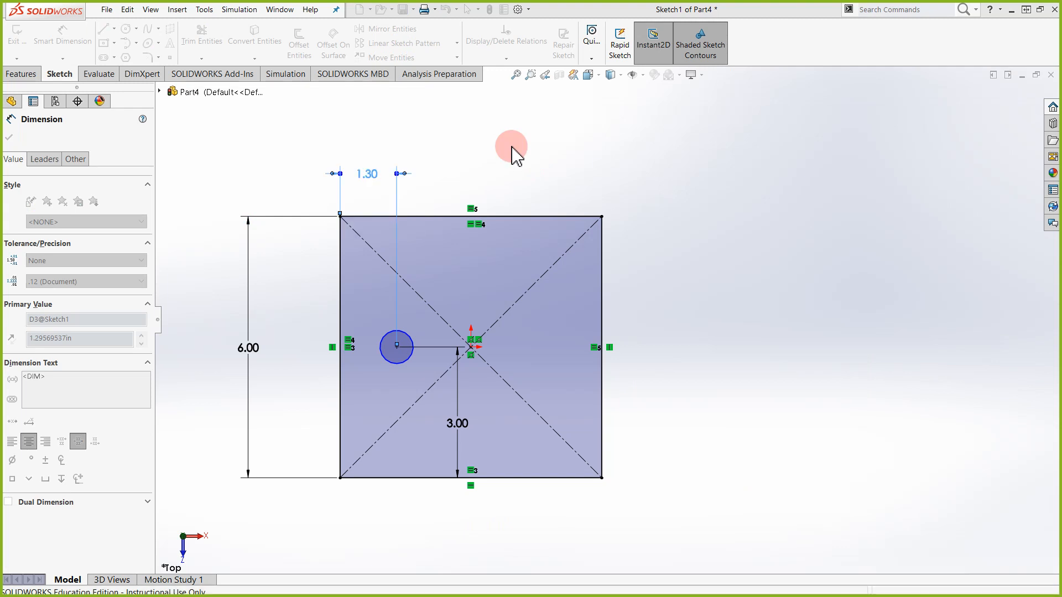
scroll(820, 272, down, 2)
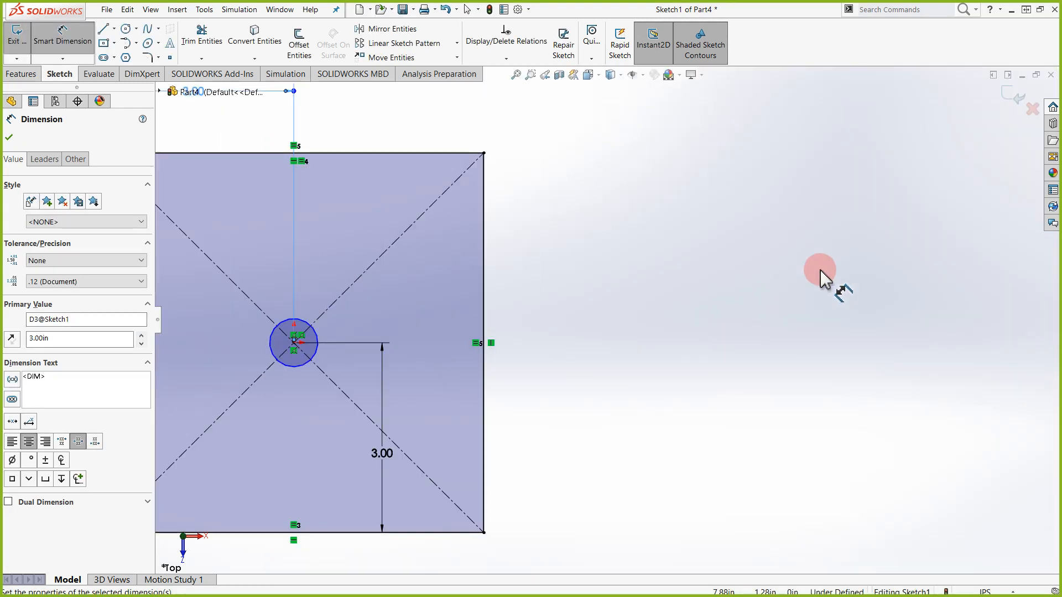
scroll(730, 307, up, 3)
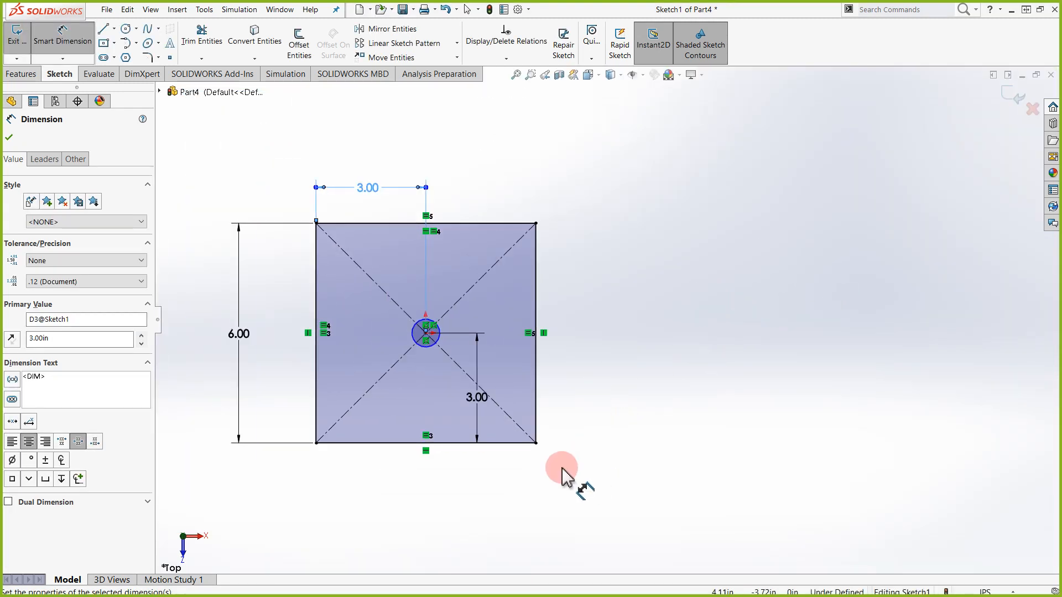
Dimension the circle's diameter to 1 in
click(65, 41)
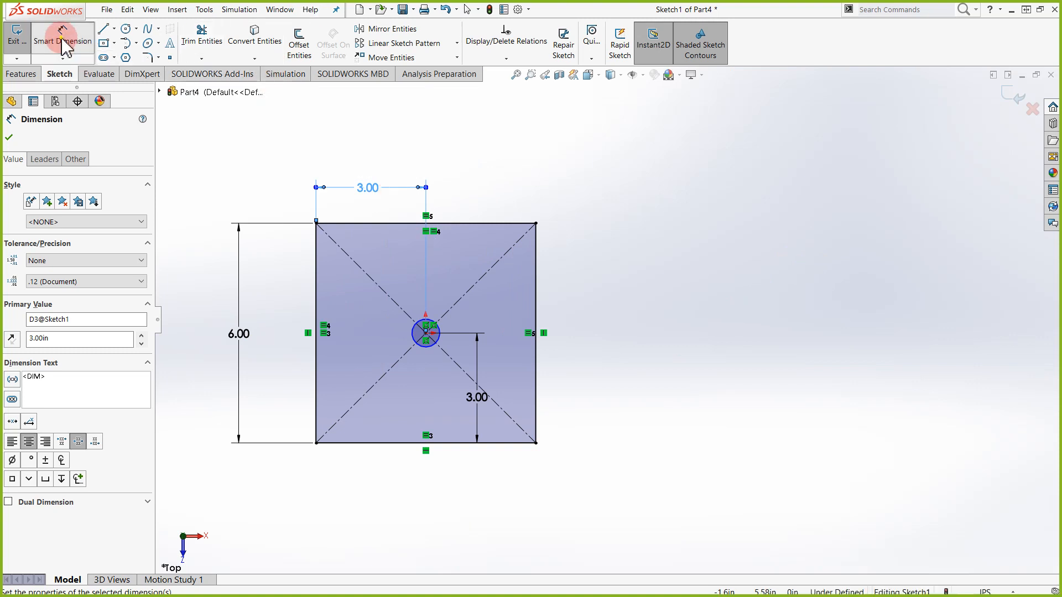
click(436, 339)
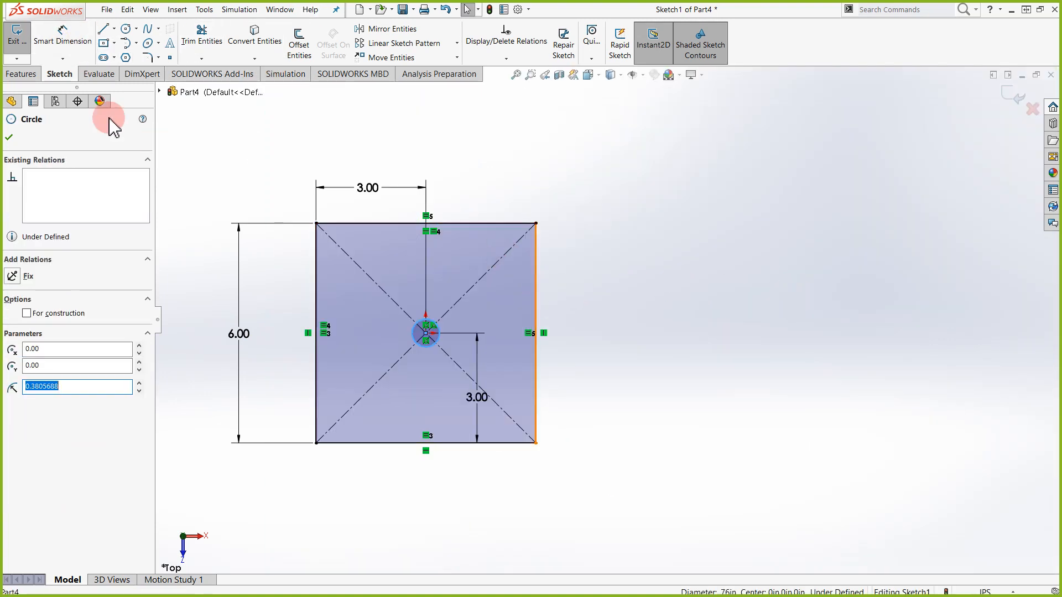
click(64, 40)
click(573, 267)
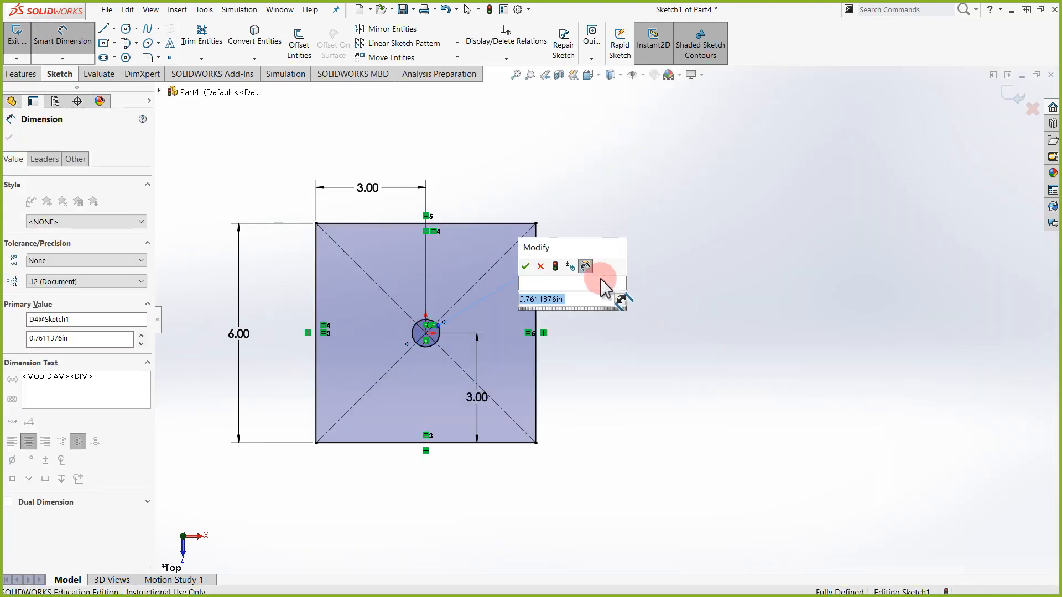
text(1)
key(Return)
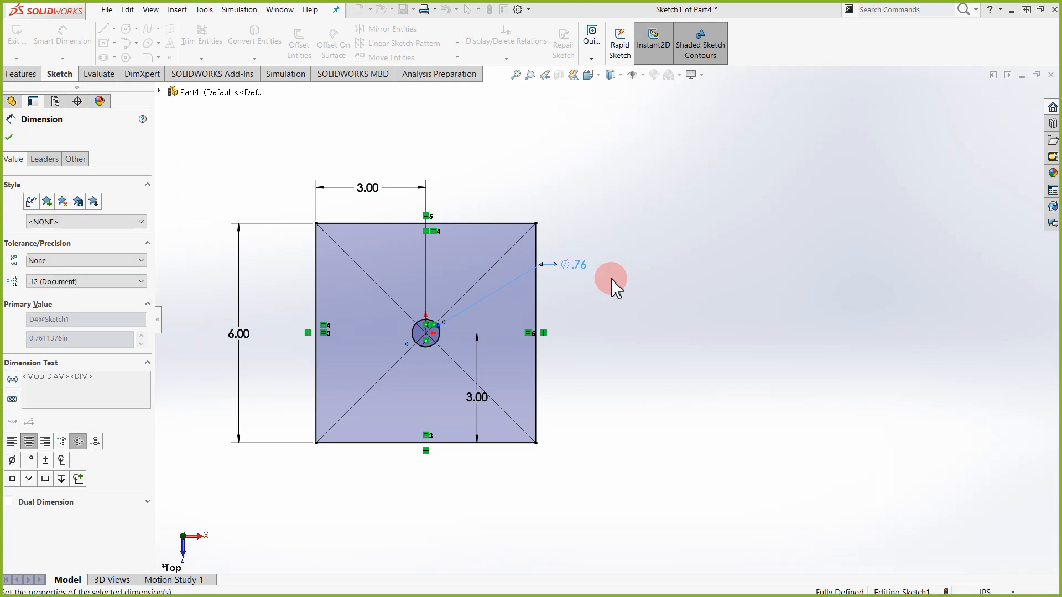
click(802, 443)
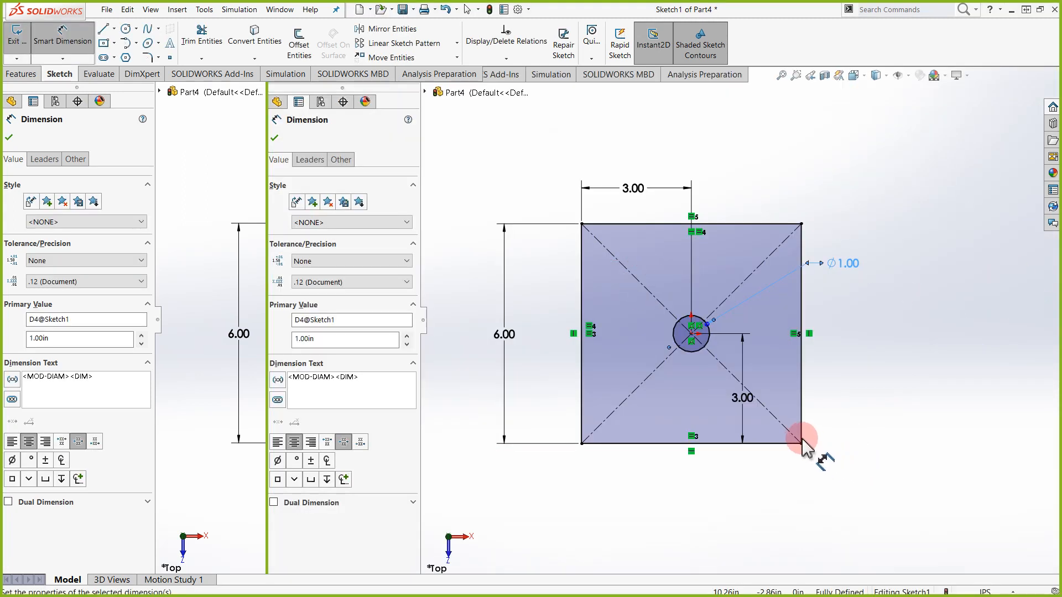
Extrude the square profile with its circular hole to a Blind depth of 1 in
click(17, 57)
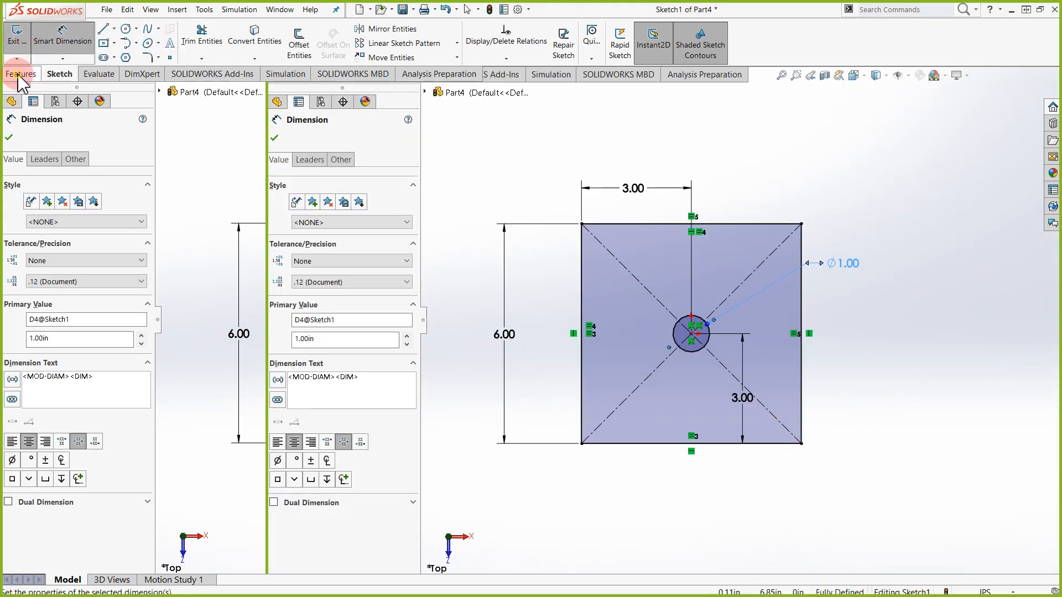
click(21, 76)
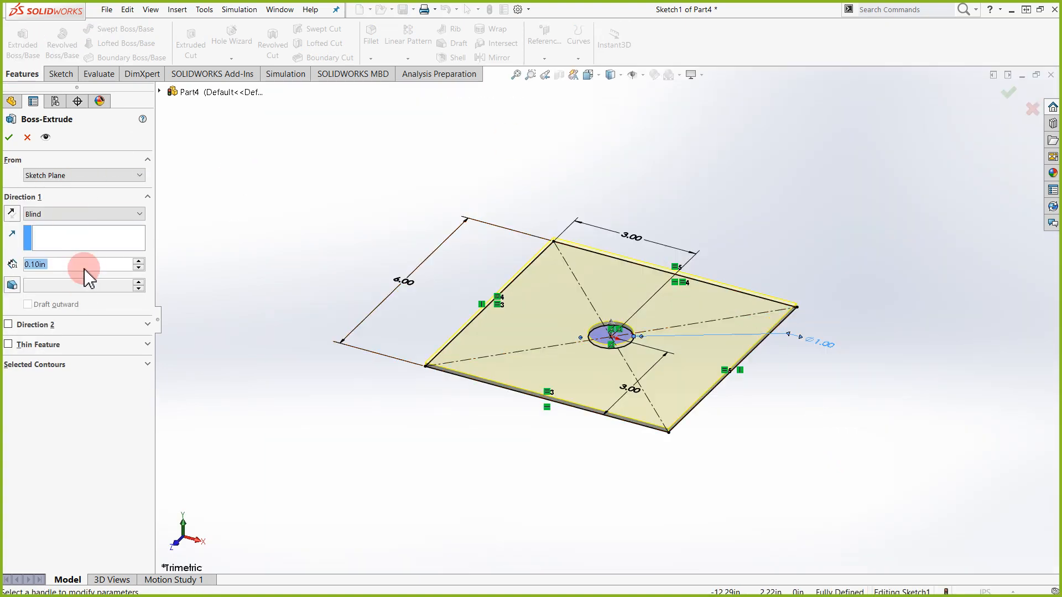
text(1)
key(Return)
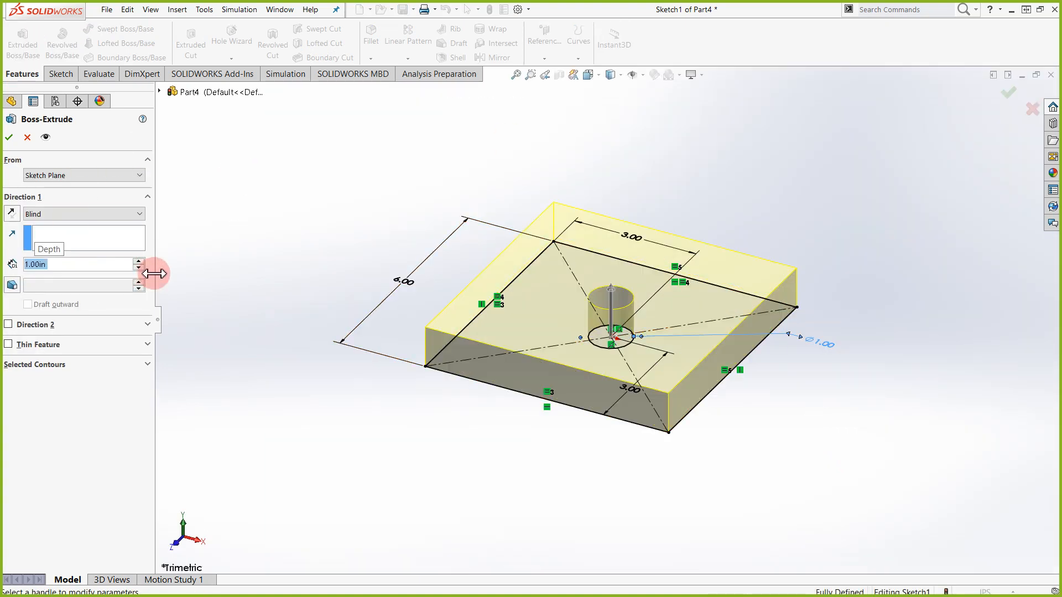
click(10, 141)
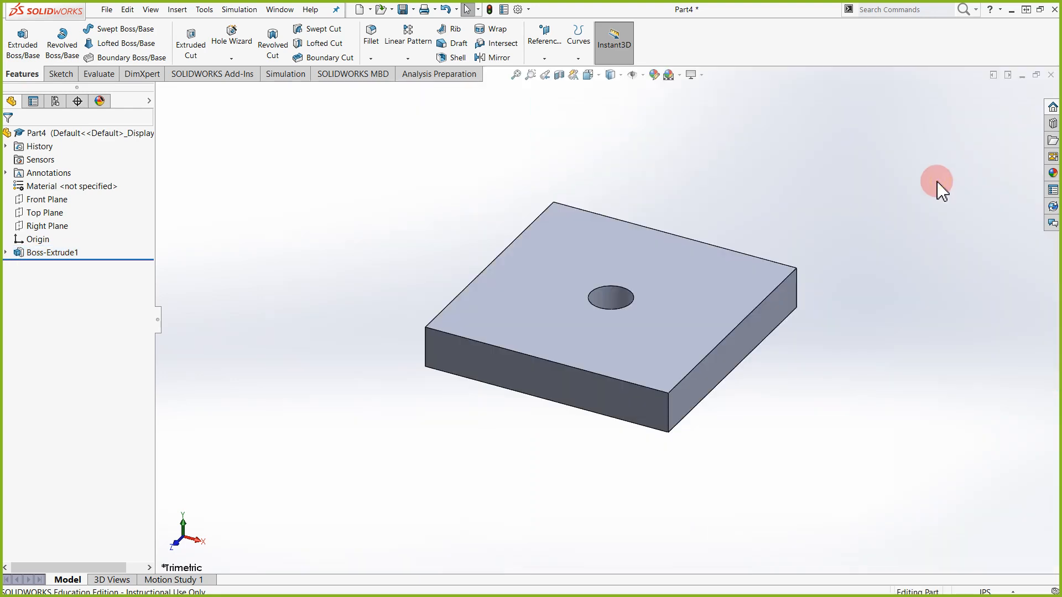
Reopen the plate's base sketch for editing and set the square's side length to 10 in
middle_drag(844, 257, 848, 324)
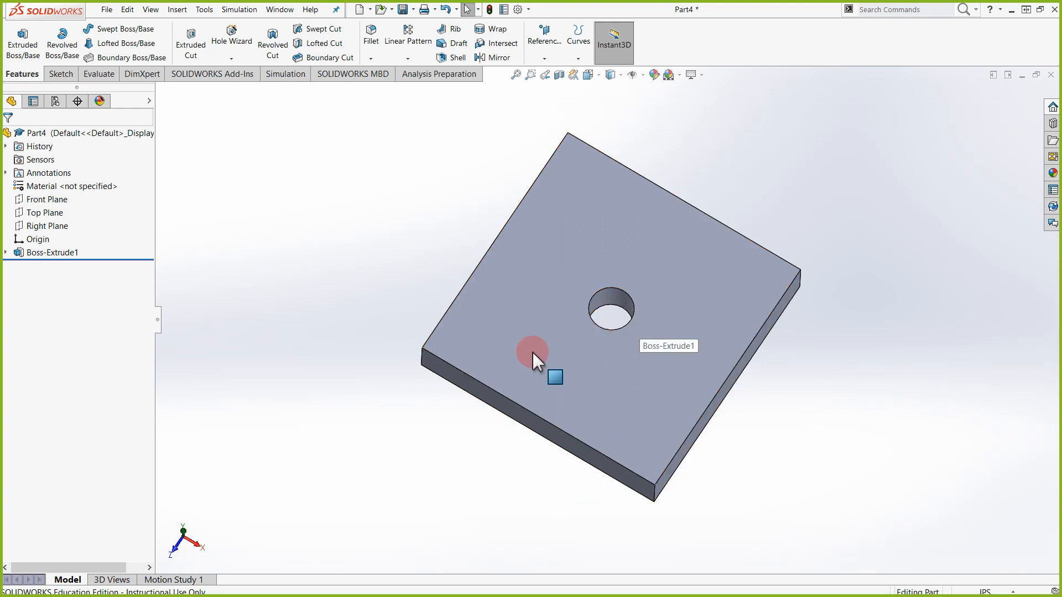
click(5, 253)
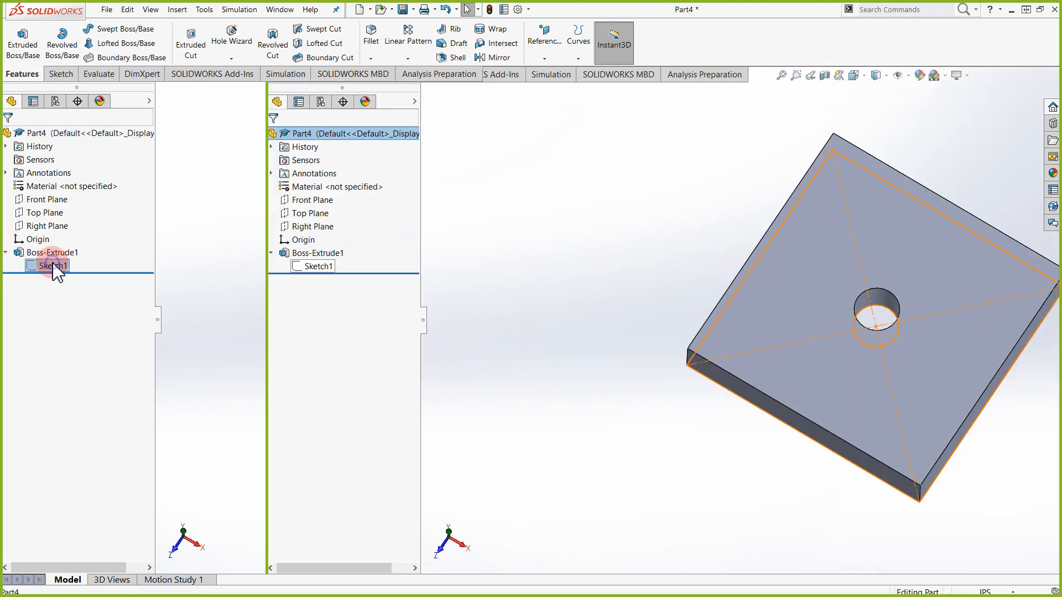
right_click(51, 266)
click(63, 230)
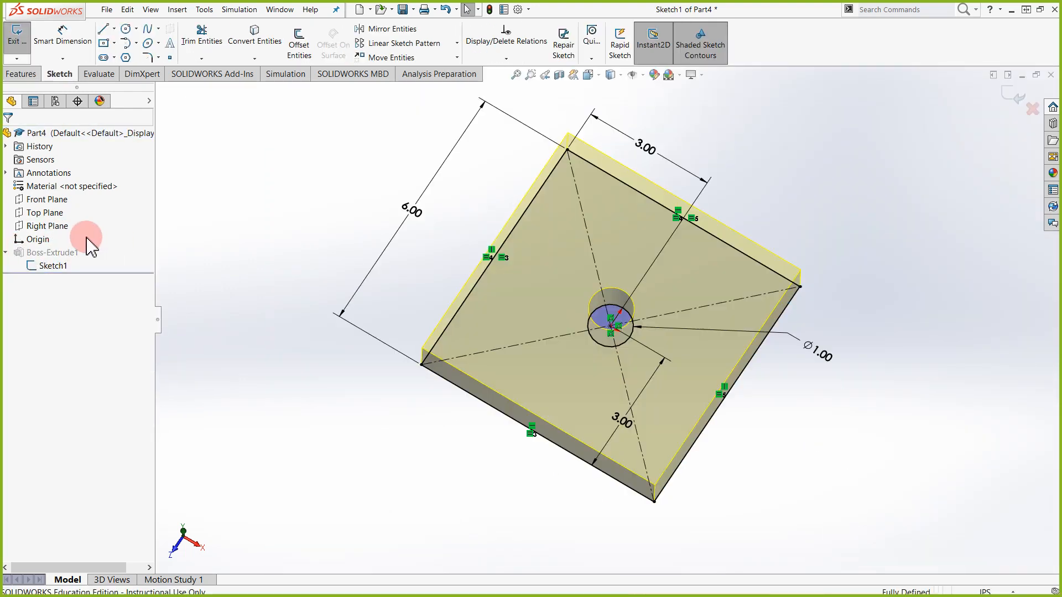
key(f)
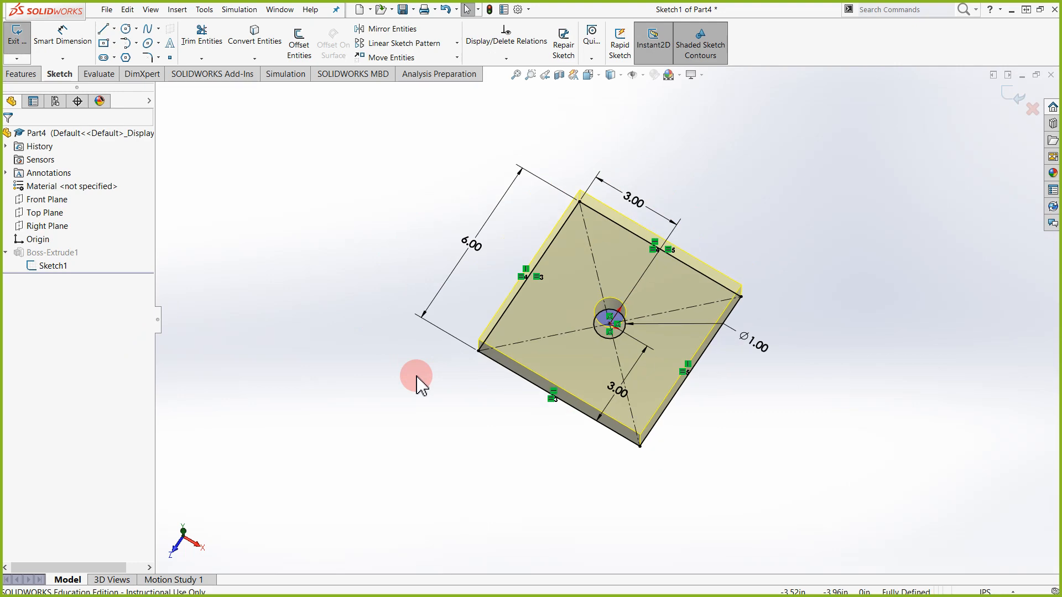
double_click(472, 246)
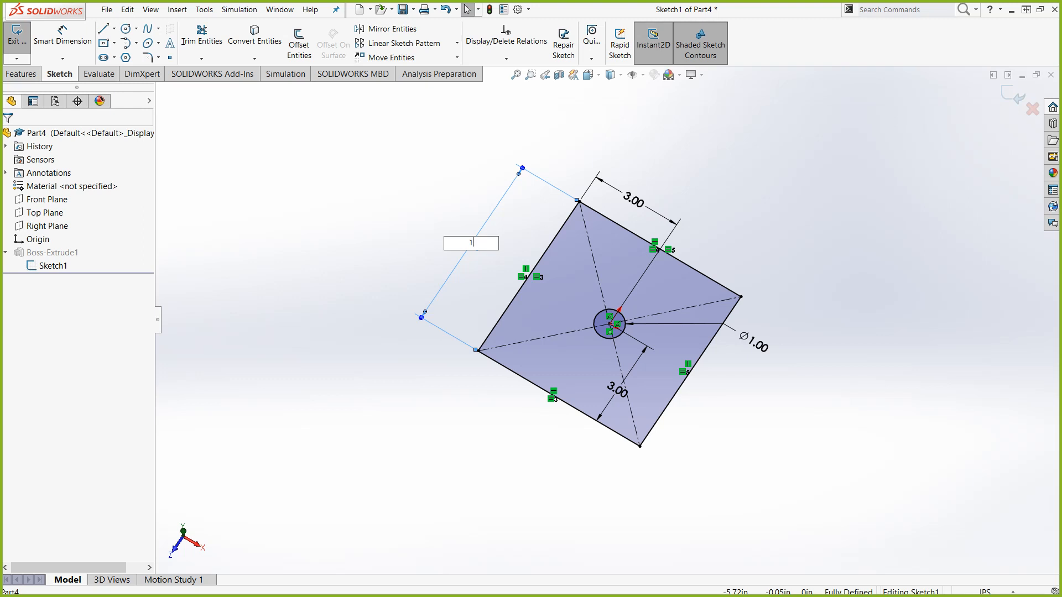
text(10)
click(455, 237)
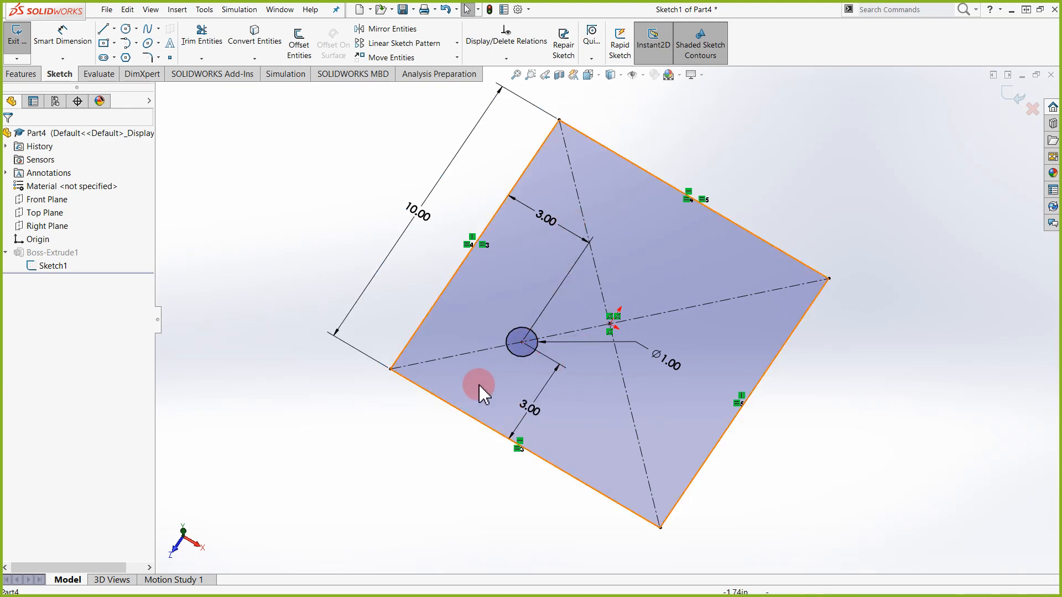
Move the circle's offset dimension from the square's left side below the circle, then set the side length to 20 in and exit the sketch
drag(551, 224, 460, 357)
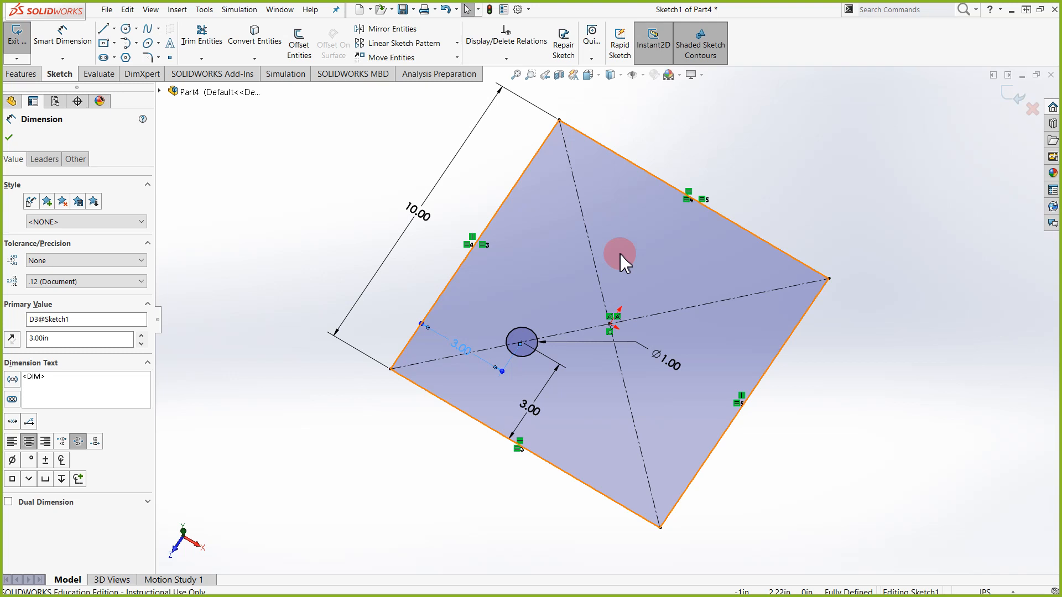
double_click(419, 215)
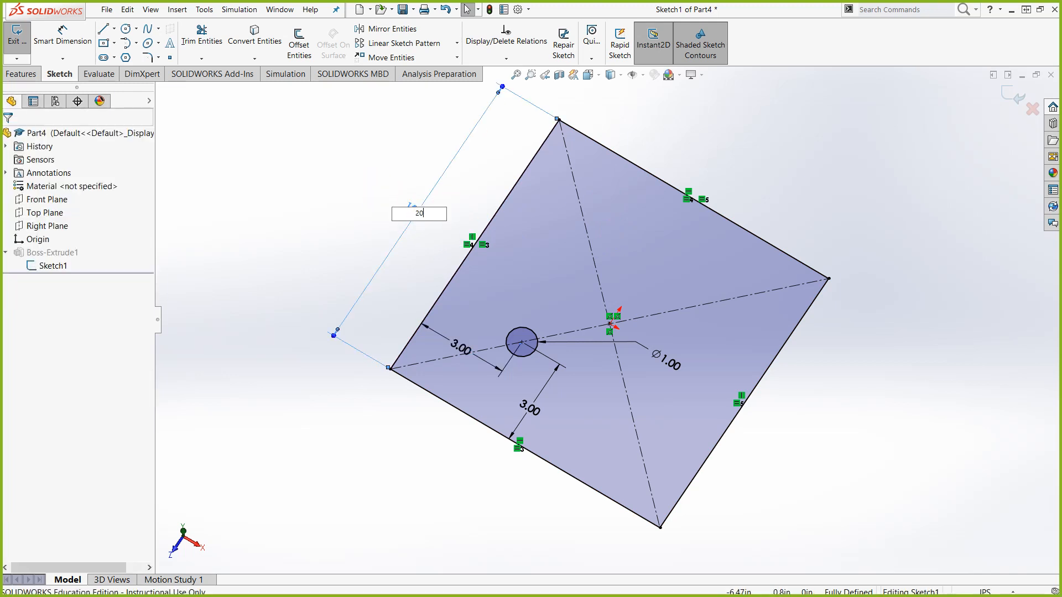
key(Return)
key(f)
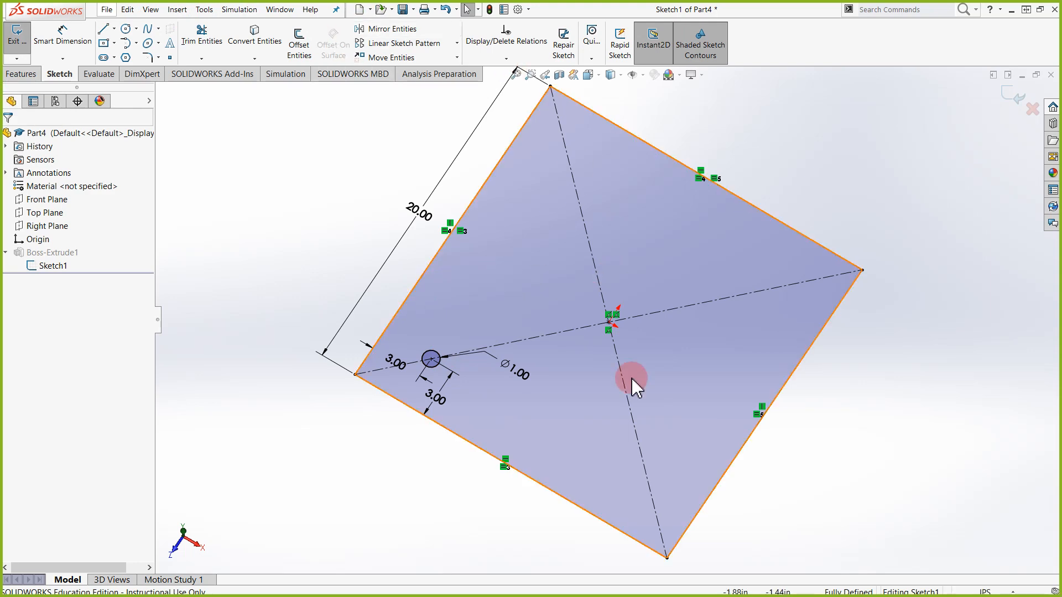
click(1017, 96)
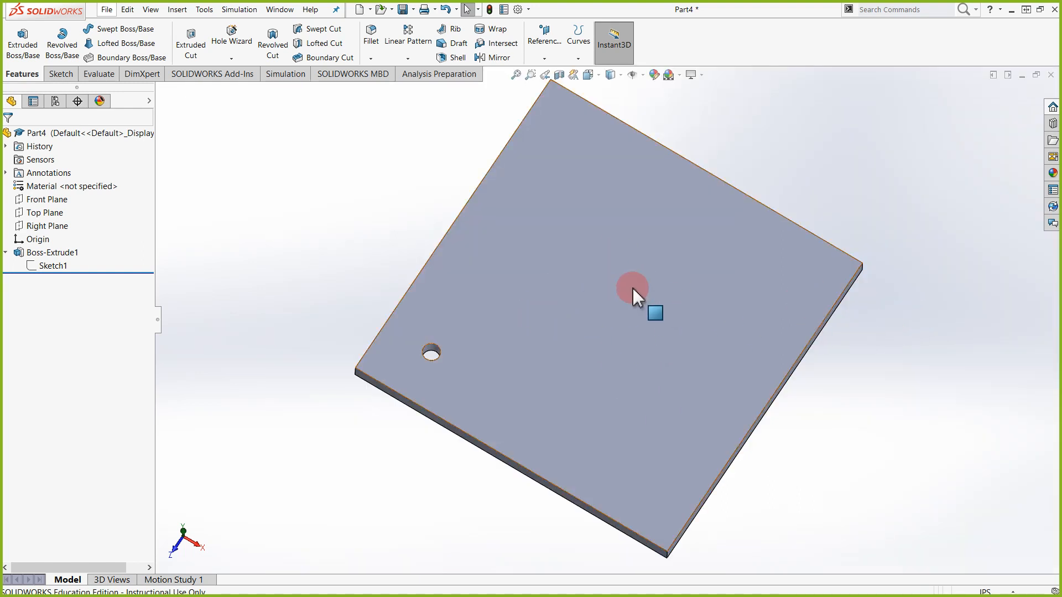
Reopen Sketch1 for editing and set the square's side length to 6 in
right_click(55, 266)
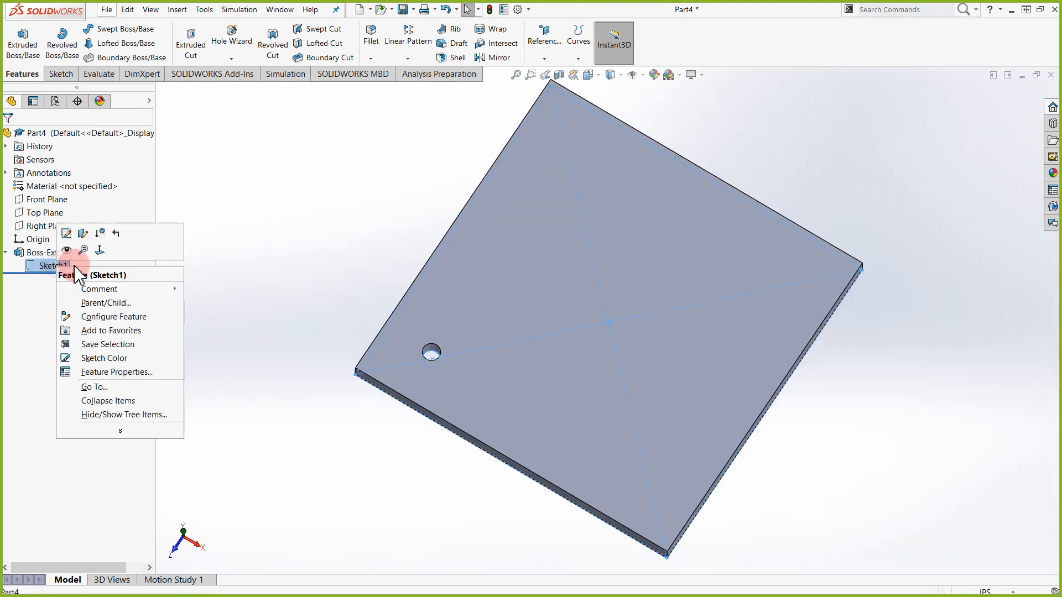
click(69, 231)
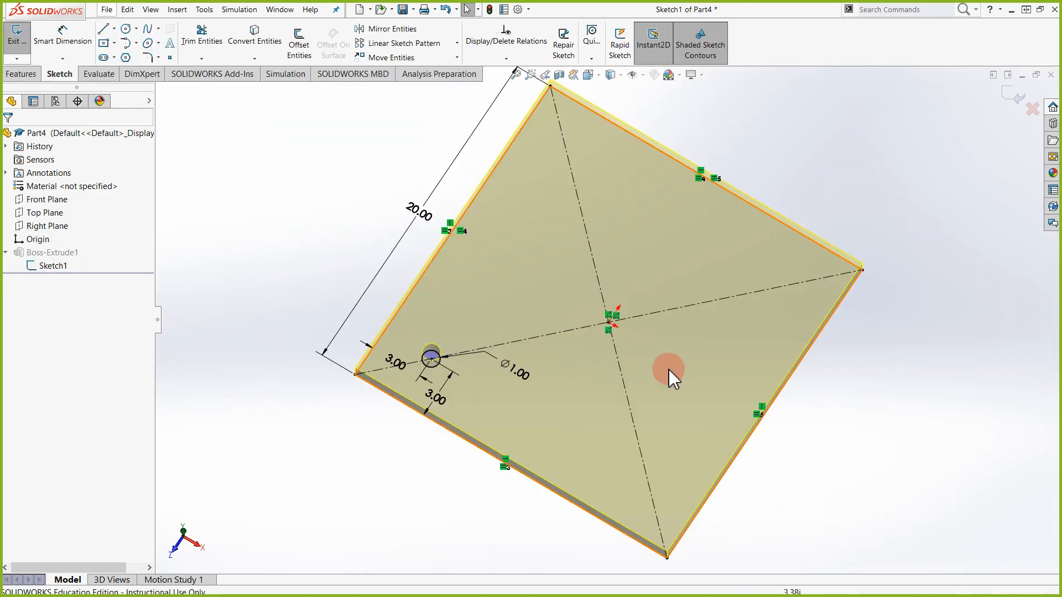
click(416, 212)
double_click(409, 213)
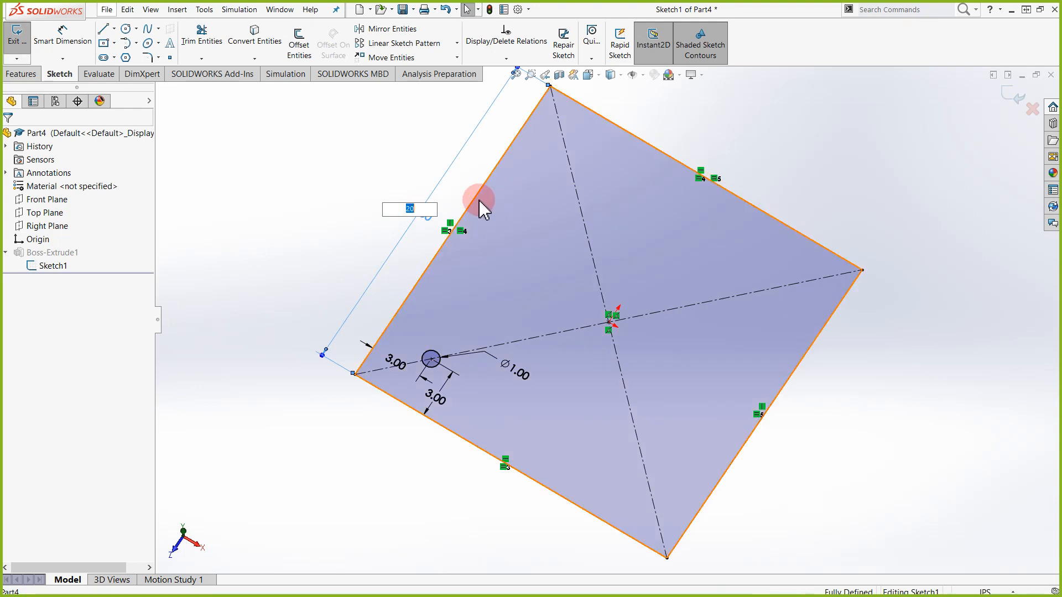
text(6)
key(Return)
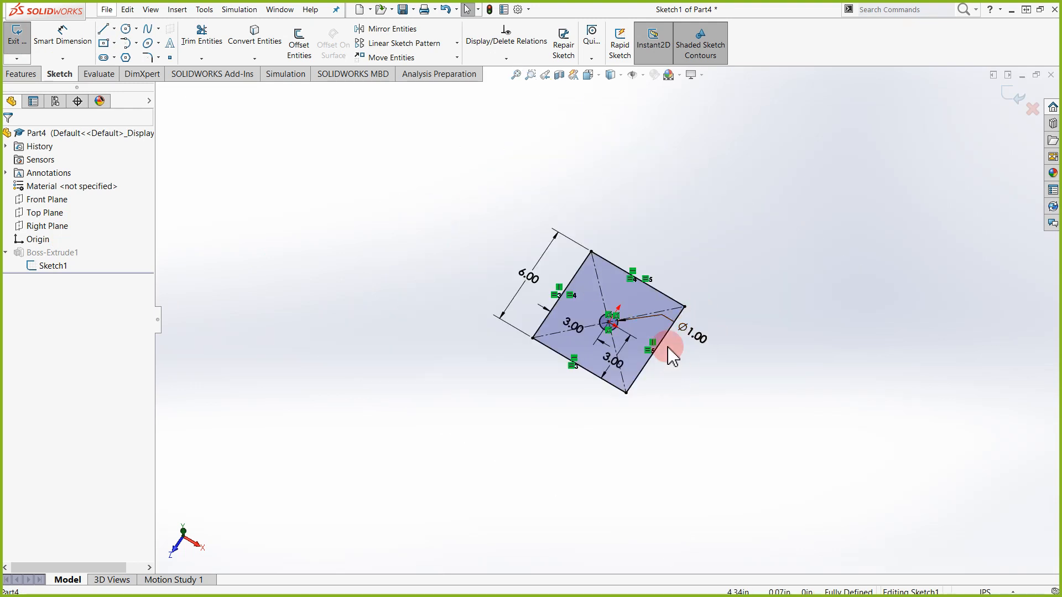
scroll(627, 318, down, 3)
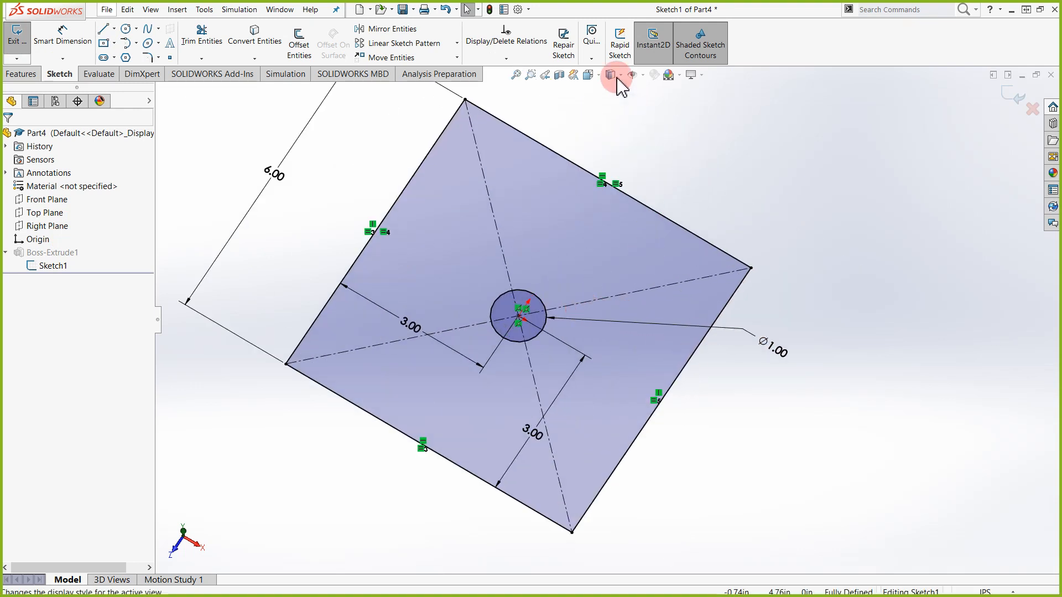
key(space)
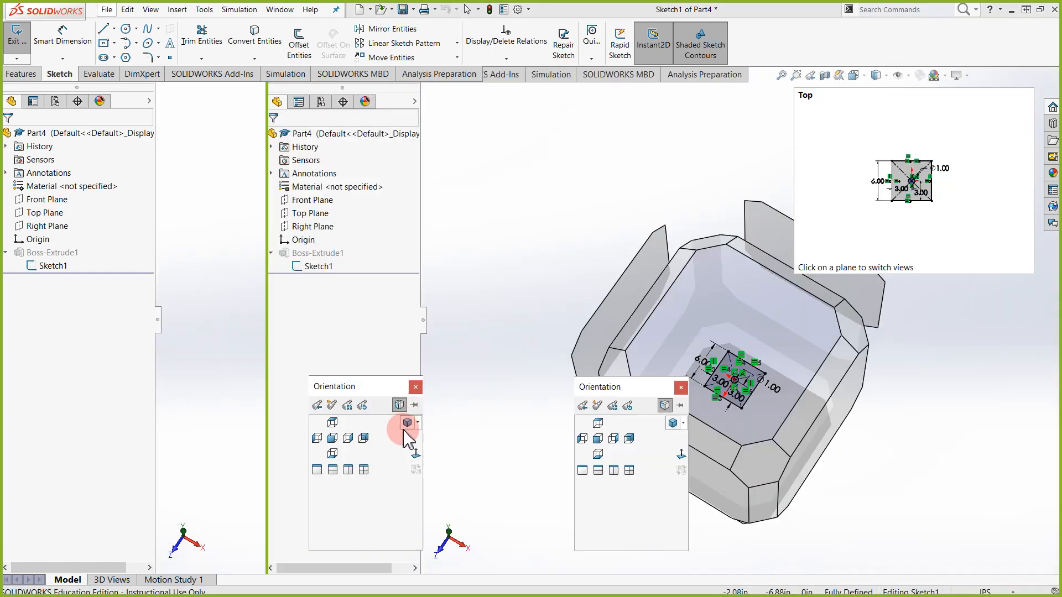
click(413, 457)
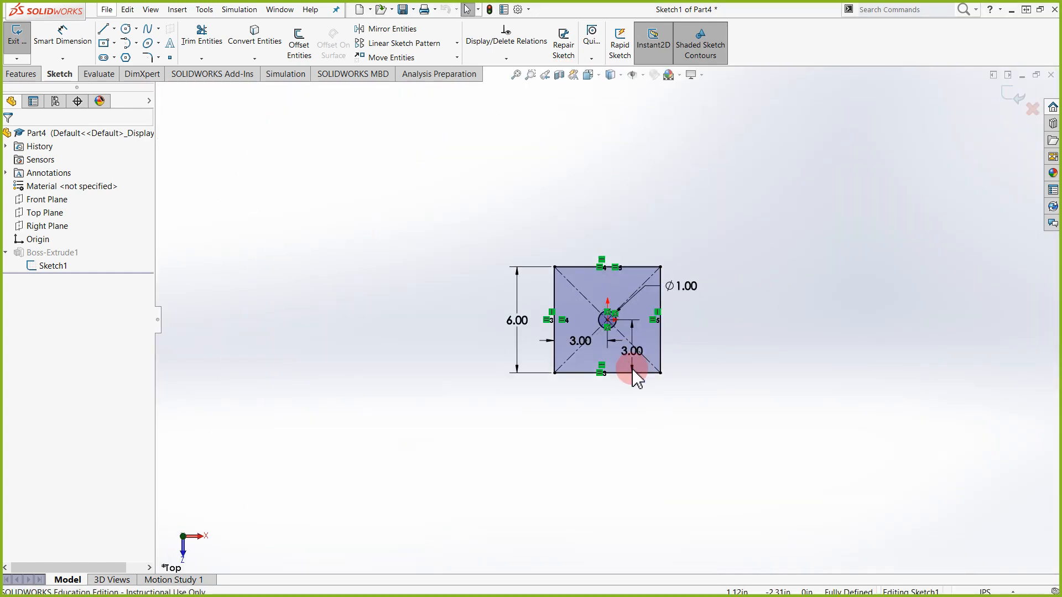
Delete both 3.00 in dimensions that locate the circle from the square's sides
scroll(603, 310, down, 5)
scroll(535, 218, up, 1)
scroll(562, 226, up, 1)
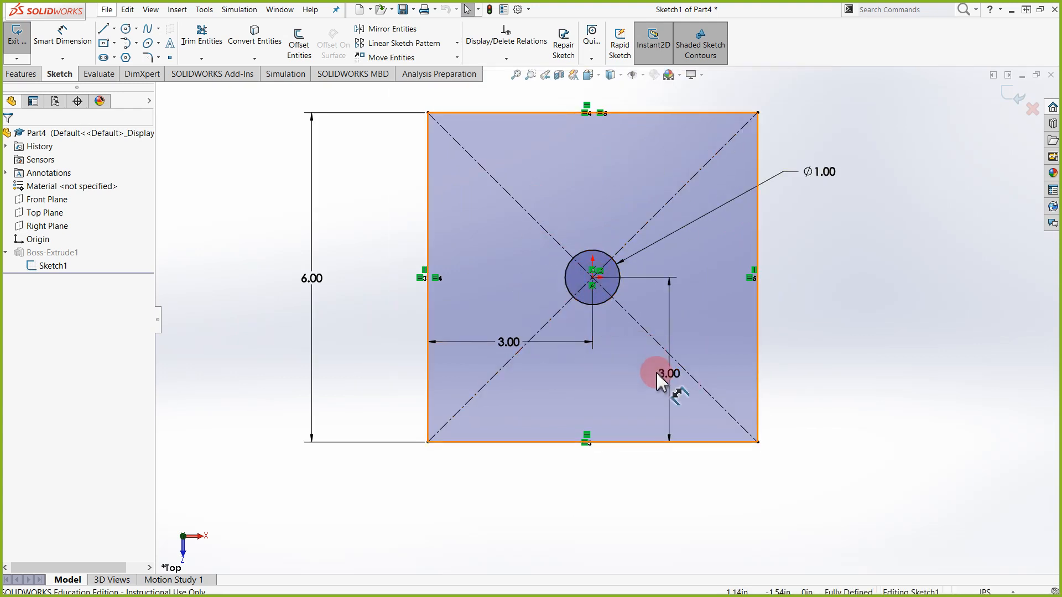
click(670, 386)
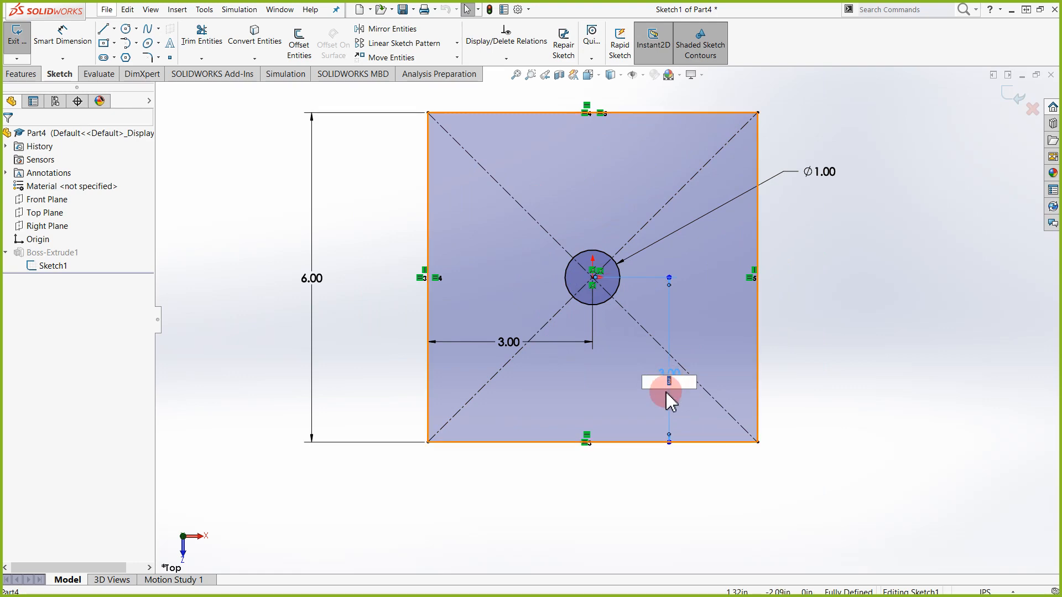
click(686, 418)
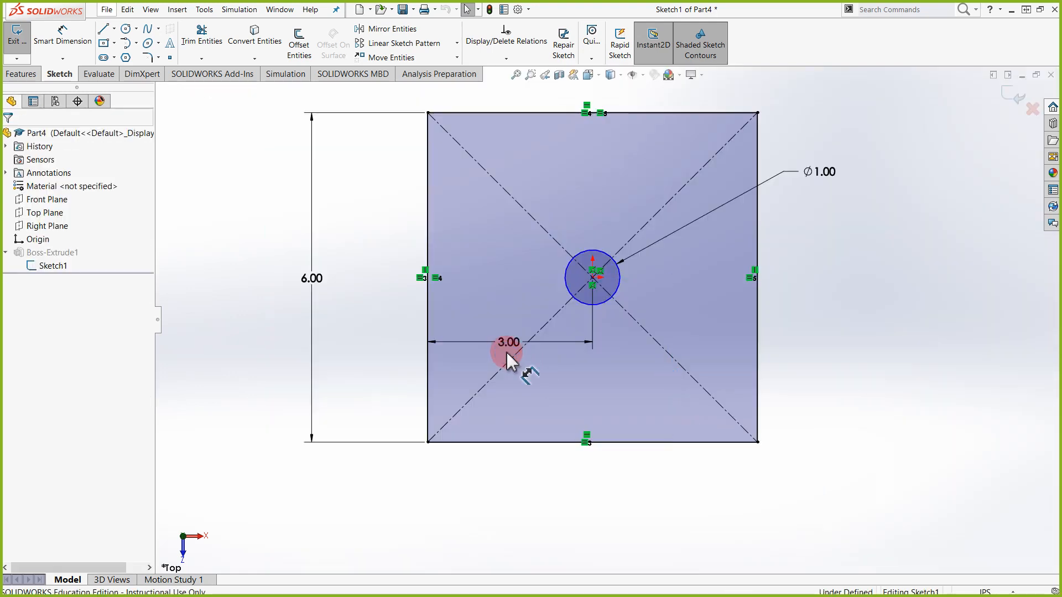
key(Delete)
click(469, 343)
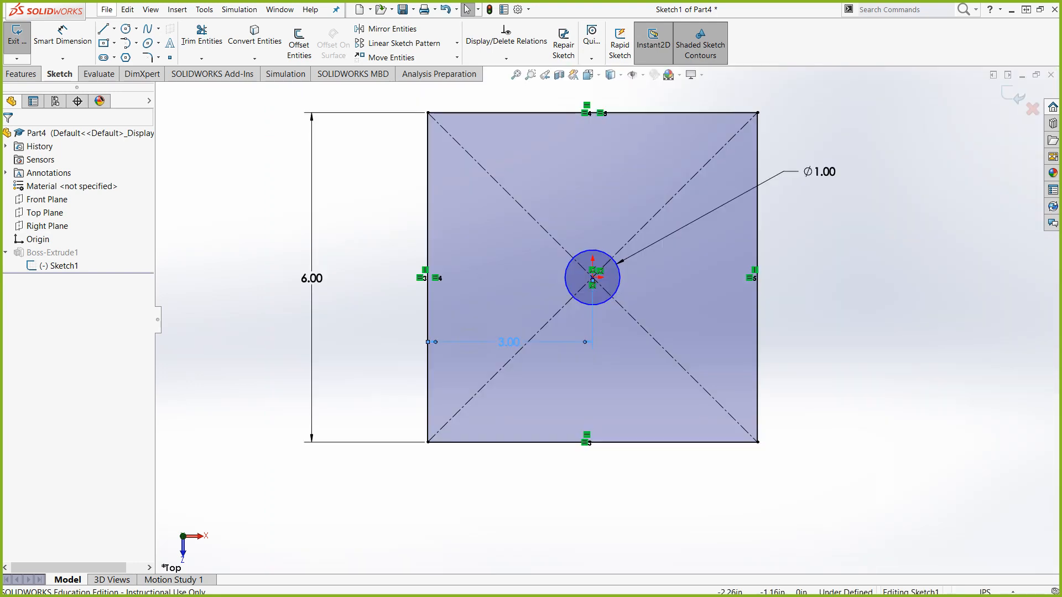
key(Delete)
Reposition the circle so its centre snaps onto the origin at the square's centre
drag(617, 289, 667, 315)
drag(628, 269, 629, 297)
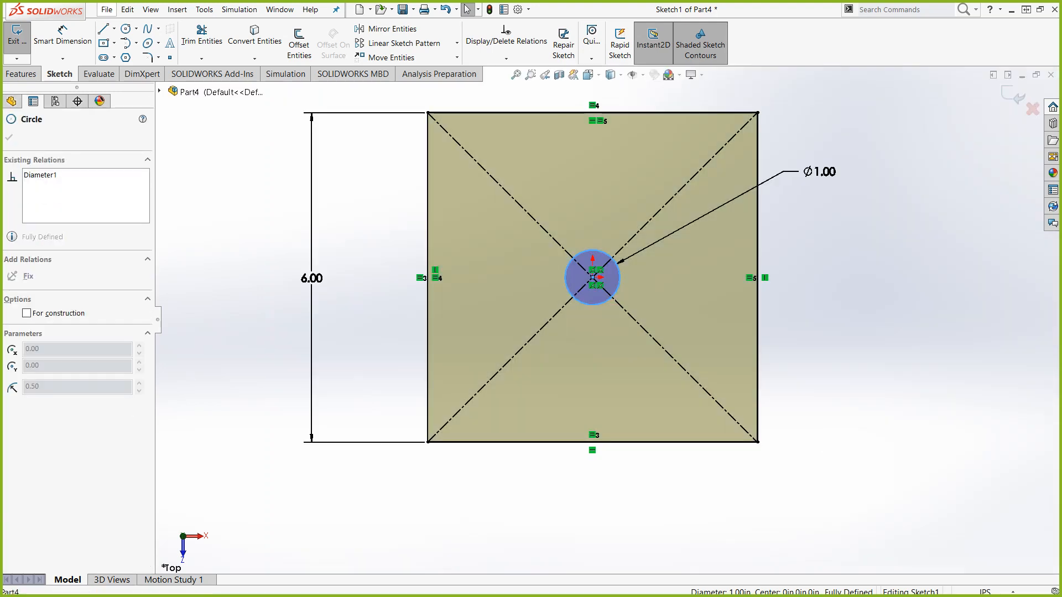
drag(629, 296, 612, 290)
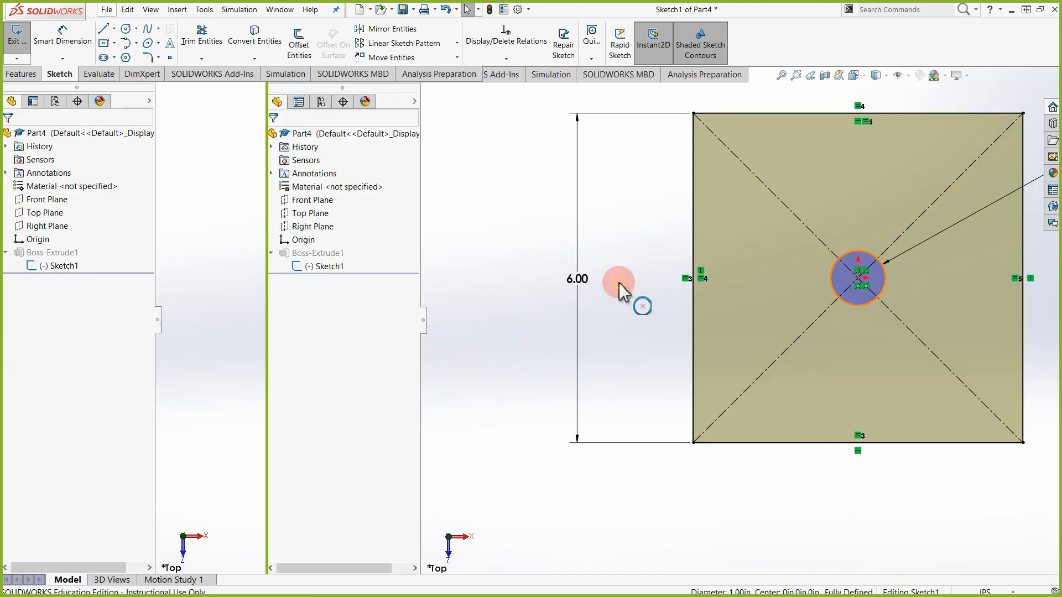
click(611, 253)
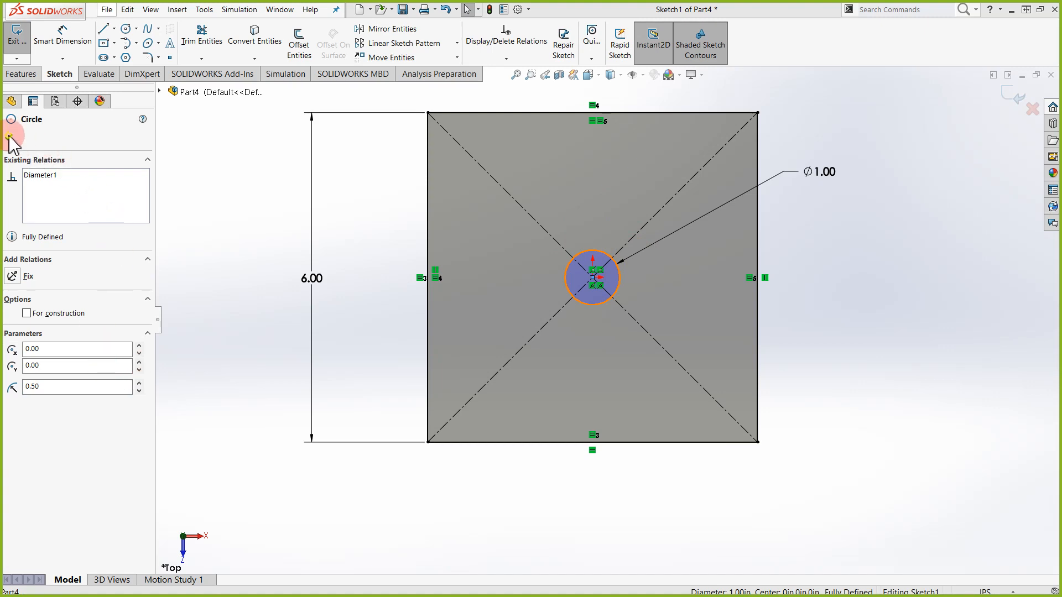
Delete the circle together with its diameter dimension and exit the sketch
click(783, 186)
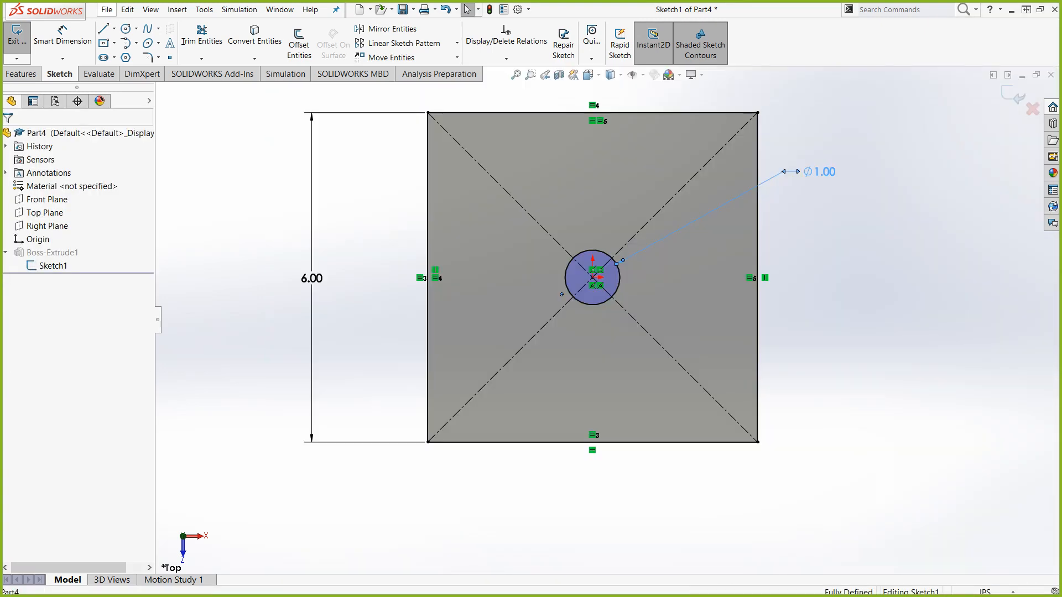
key(Delete)
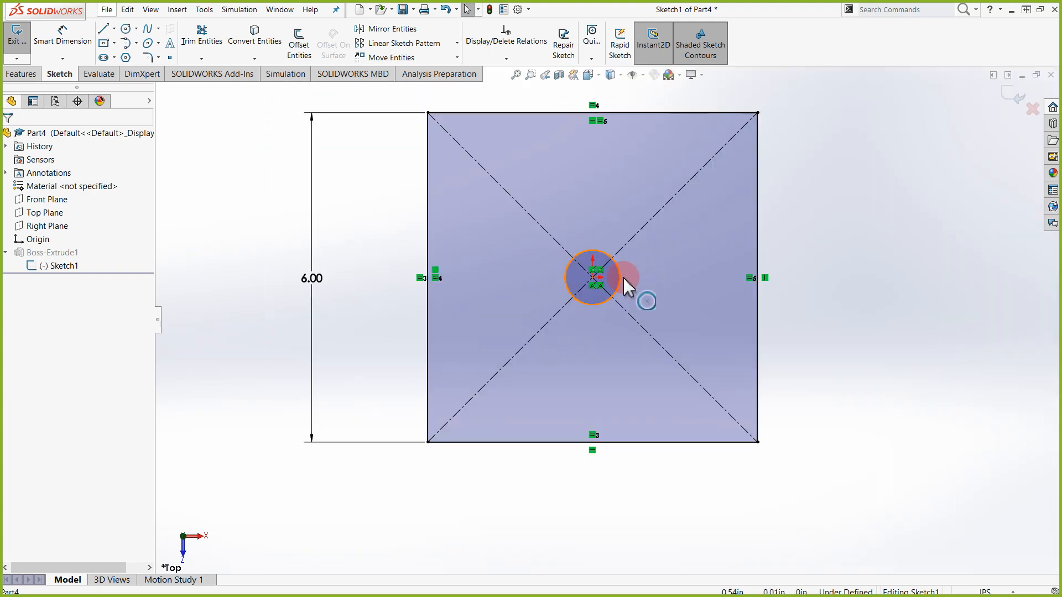
click(624, 279)
key(Delete)
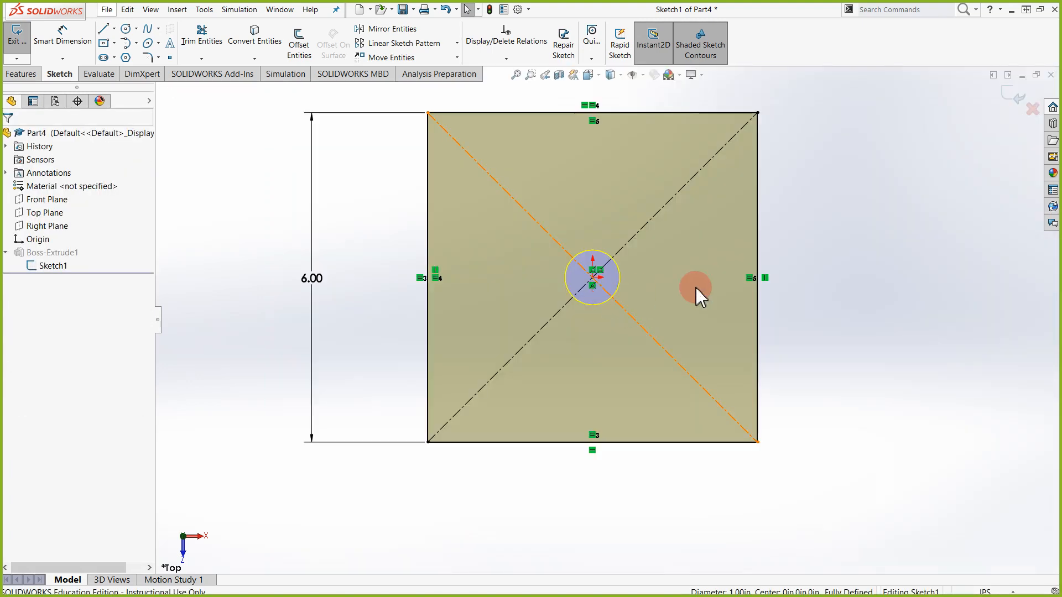
click(1009, 93)
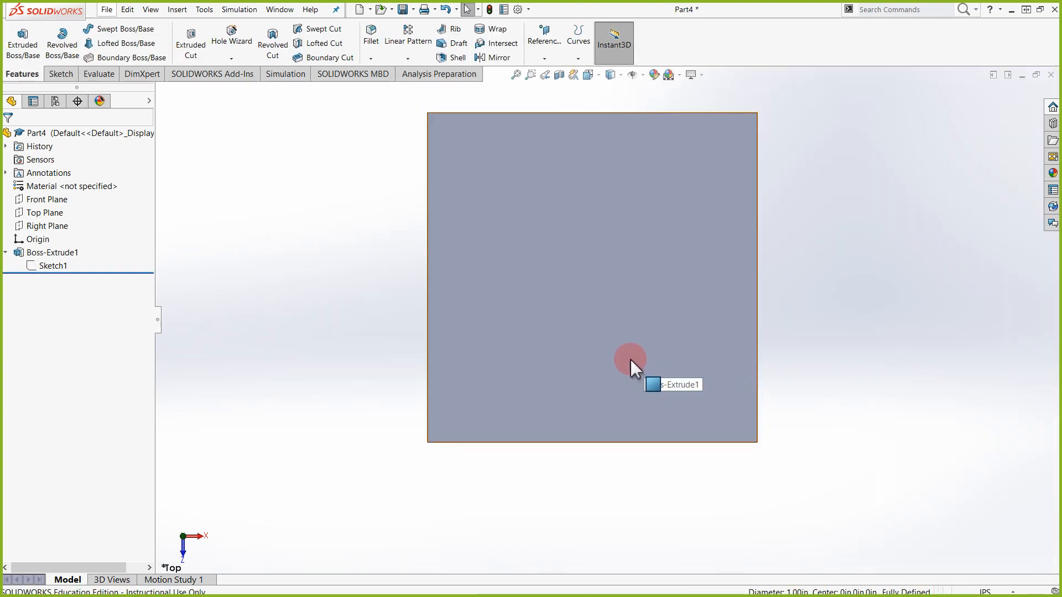
Reopen Sketch1 for editing and draw a circle of about 1.25 in radius centred on the origin
right_click(53, 268)
click(61, 231)
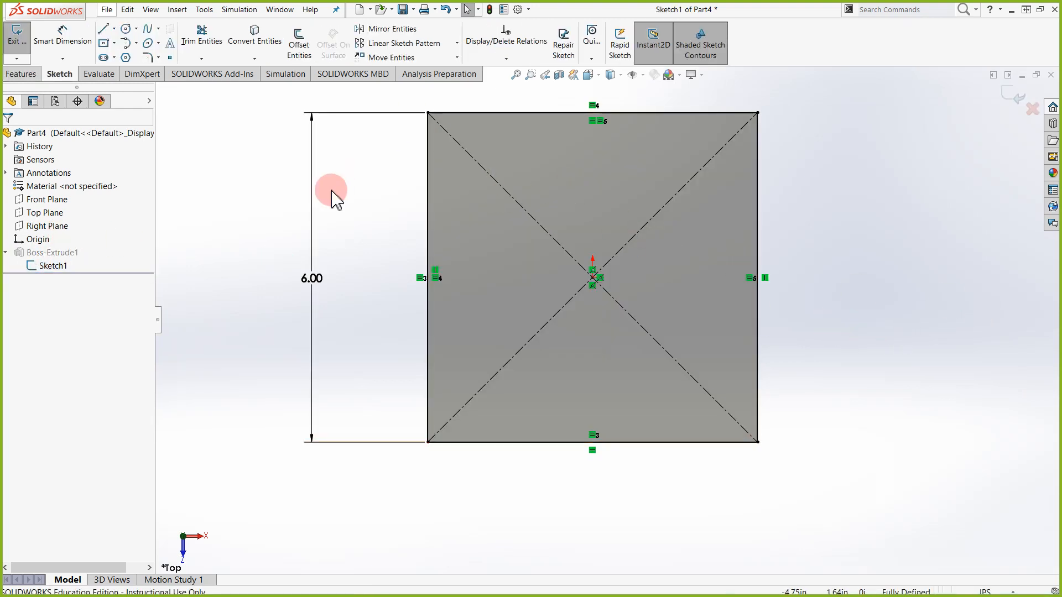
click(137, 30)
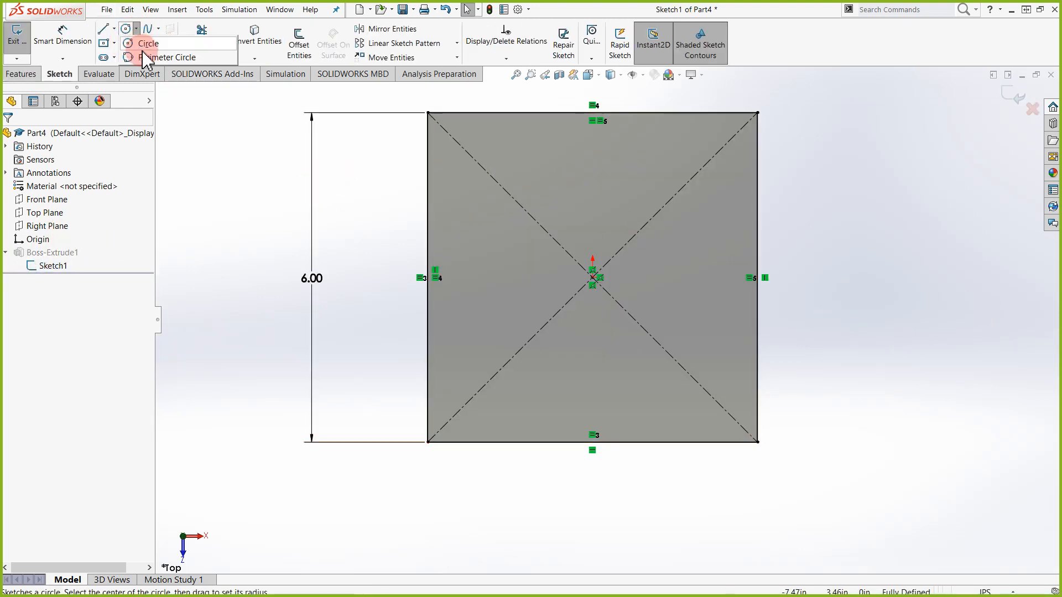
click(146, 44)
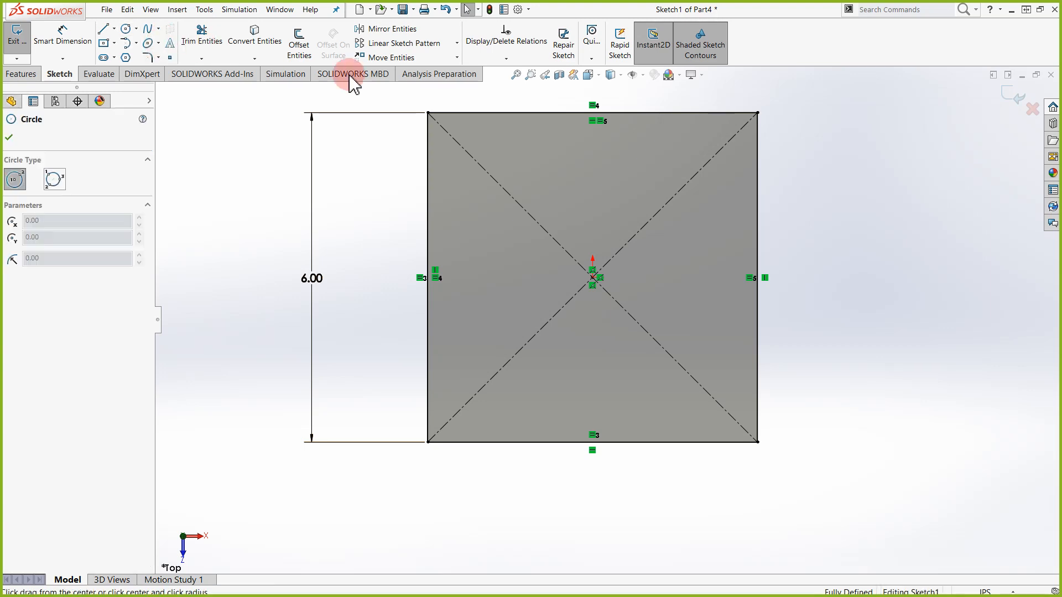
click(593, 279)
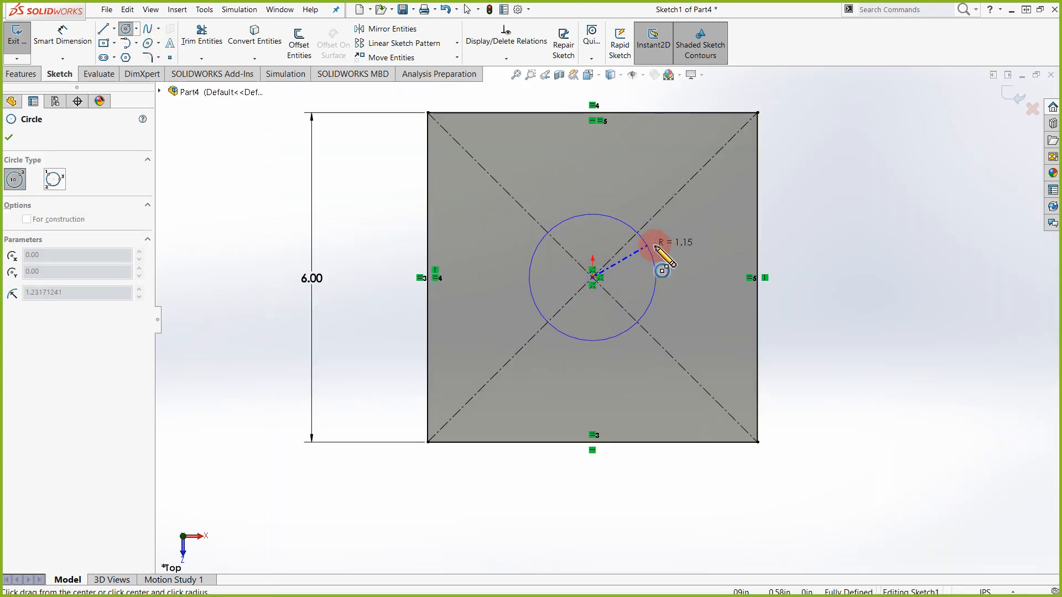
click(656, 247)
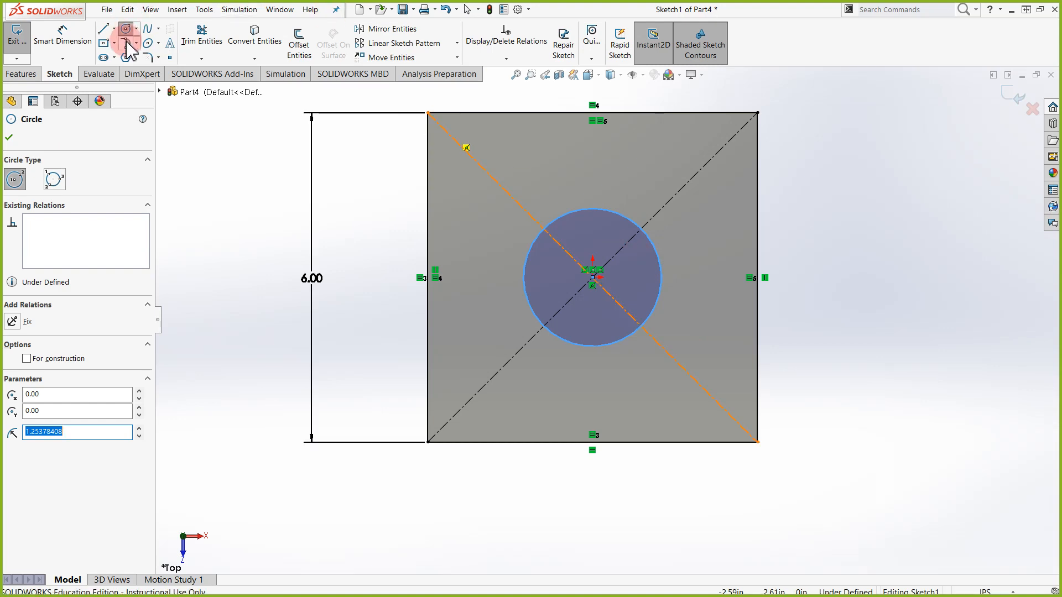
Dimension the circle's diameter at 1 in and exit the sketch to rebuild the plate
click(80, 47)
click(661, 268)
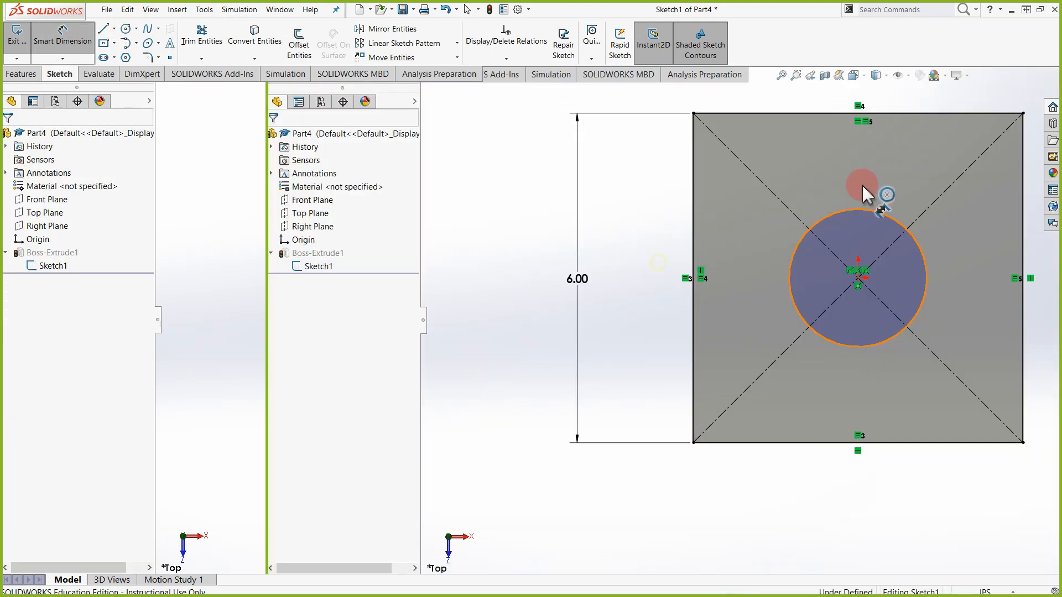
click(902, 179)
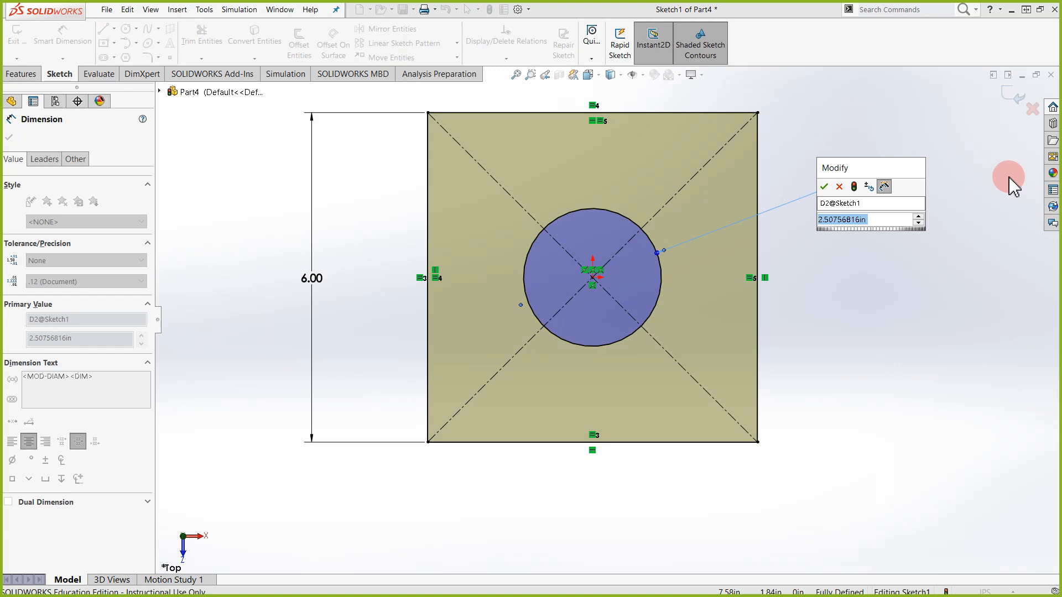
text(1)
key(Return)
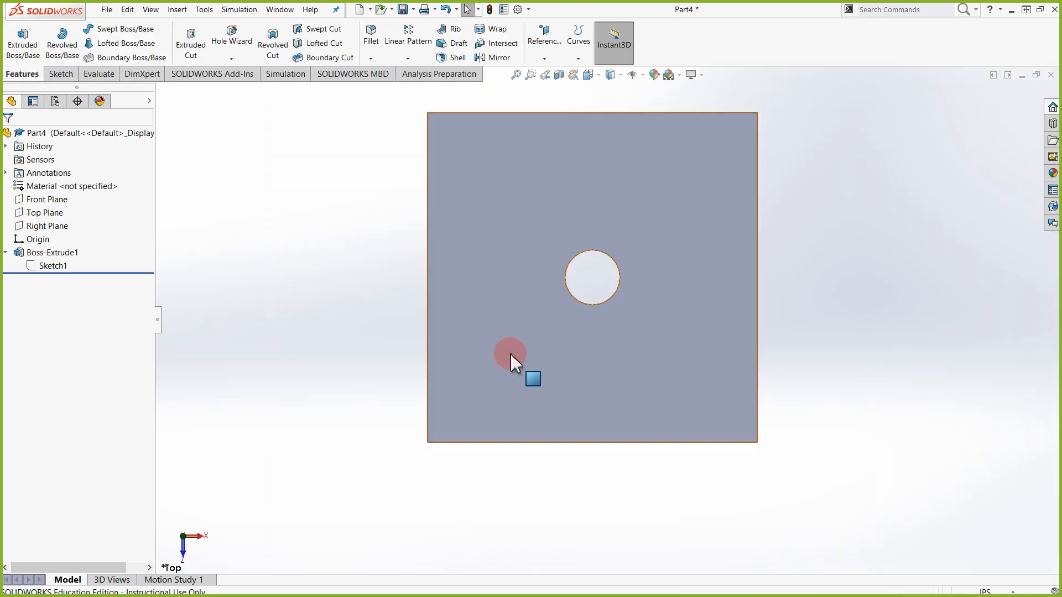
middle_drag(510, 353, 540, 235)
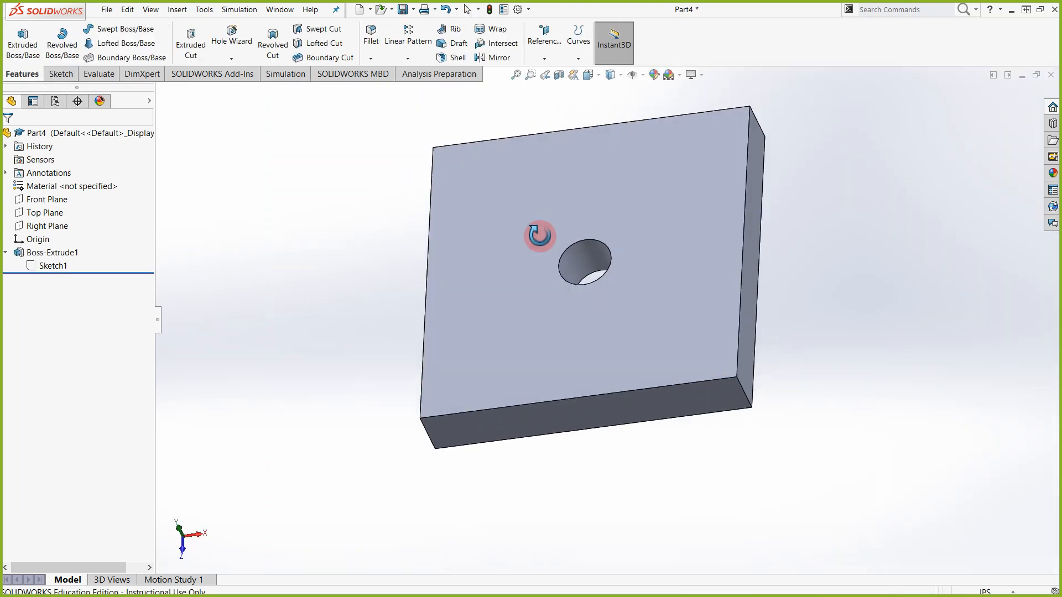
Reopen Sketch1 for editing and set the square's side length to 20 in
click(54, 253)
right_click(58, 261)
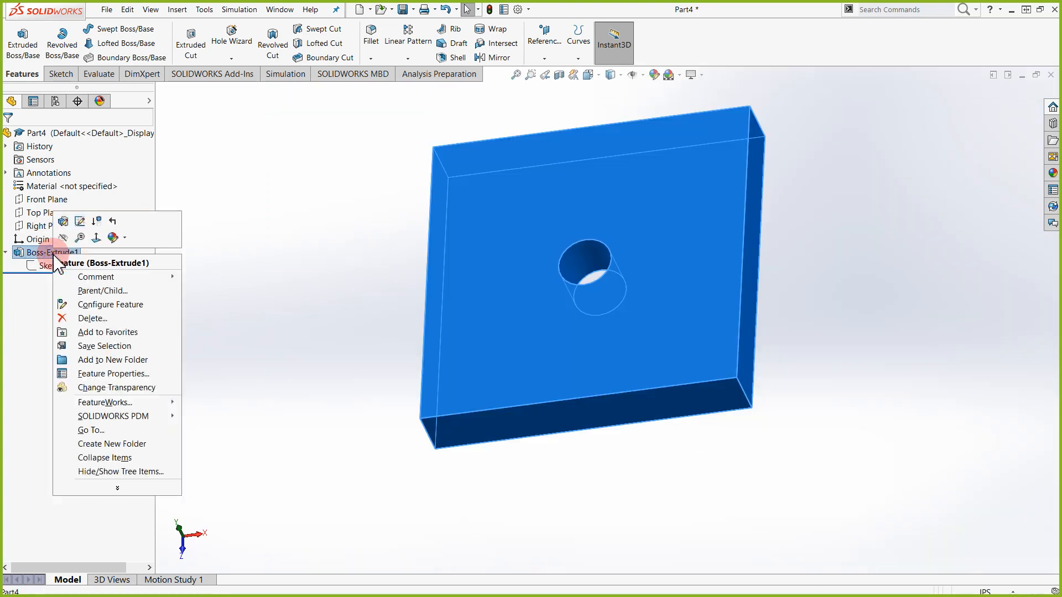
right_click(44, 266)
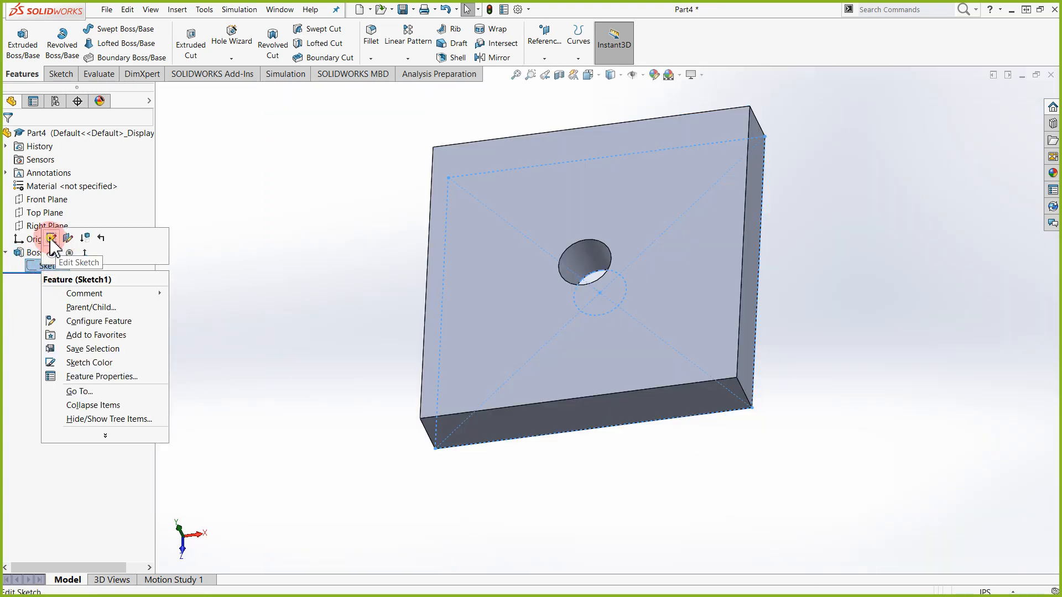
click(60, 239)
click(322, 334)
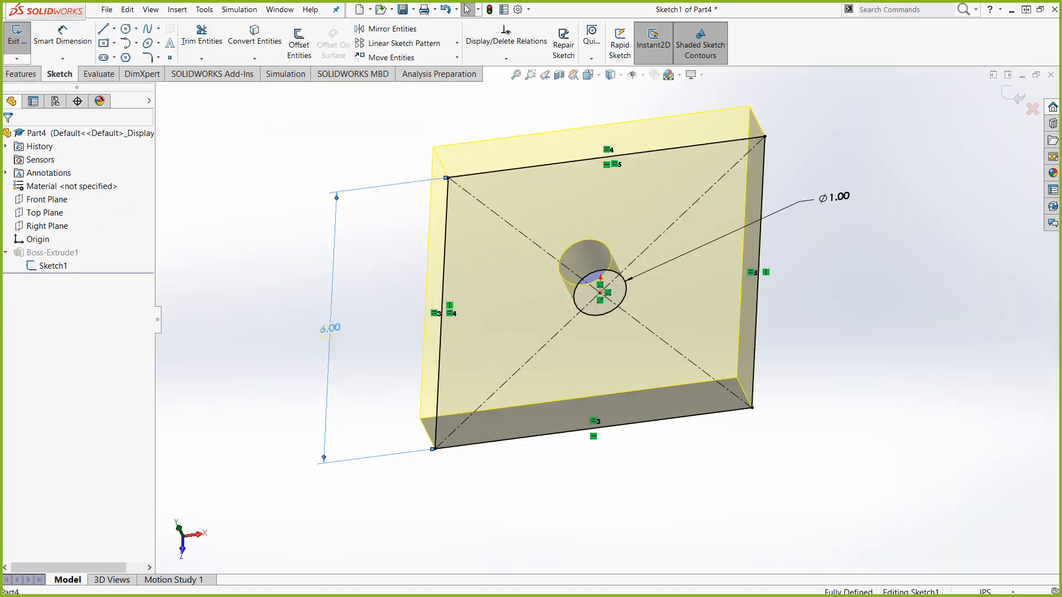
double_click(329, 331)
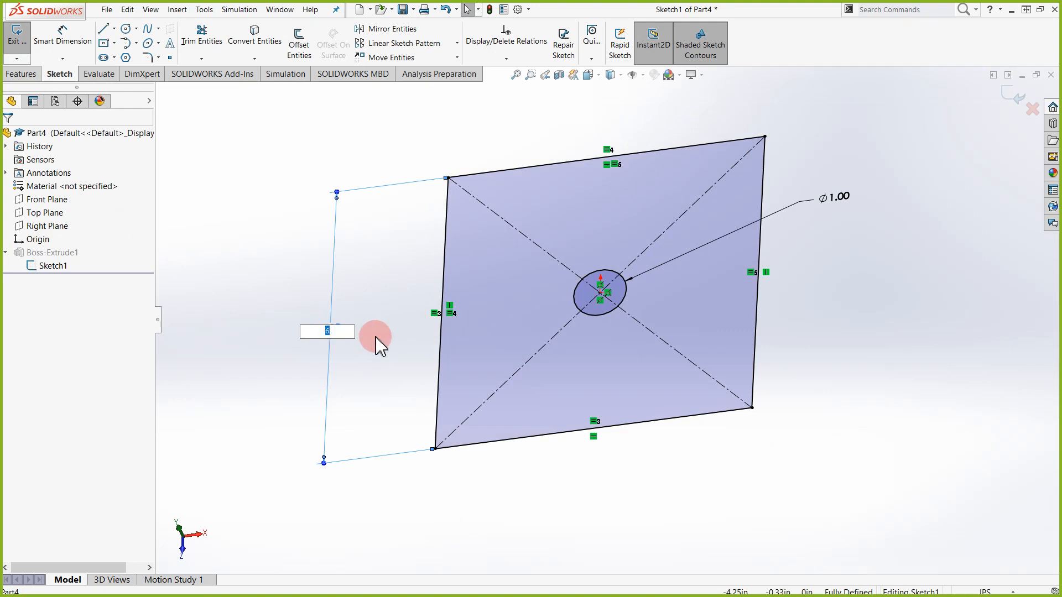
key(Return)
scroll(611, 373, up, 8)
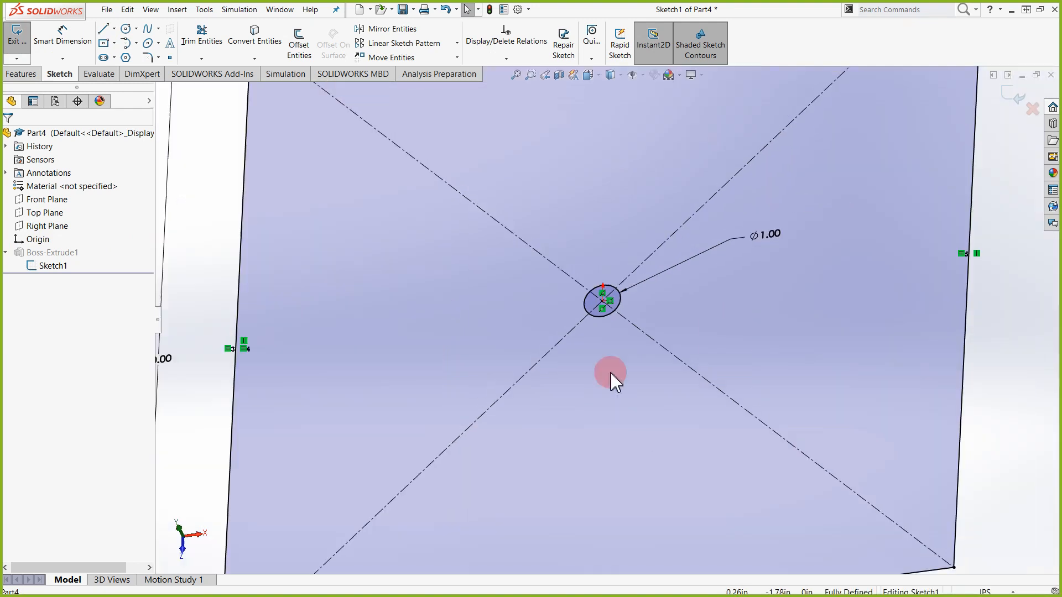
scroll(616, 343, down, 2)
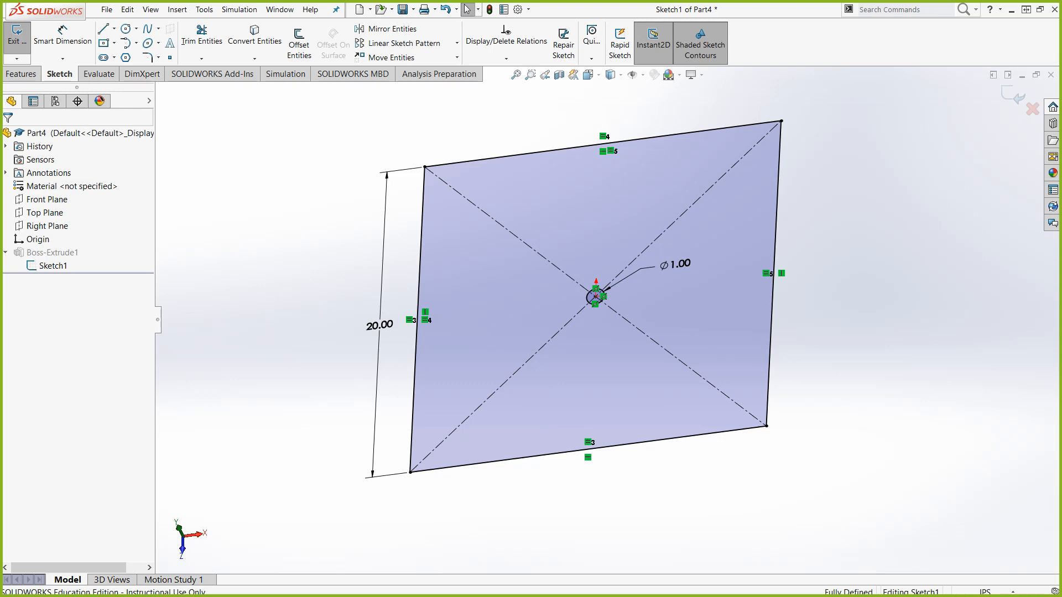
Set the square's side length back to 6 in and exit the sketch
drag(767, 425, 758, 498)
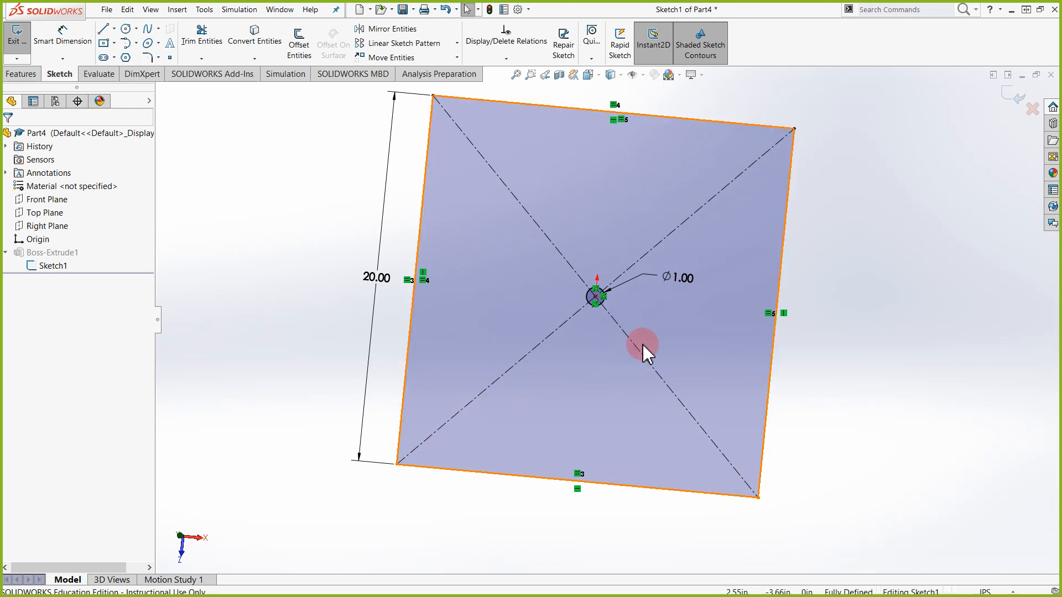
click(699, 318)
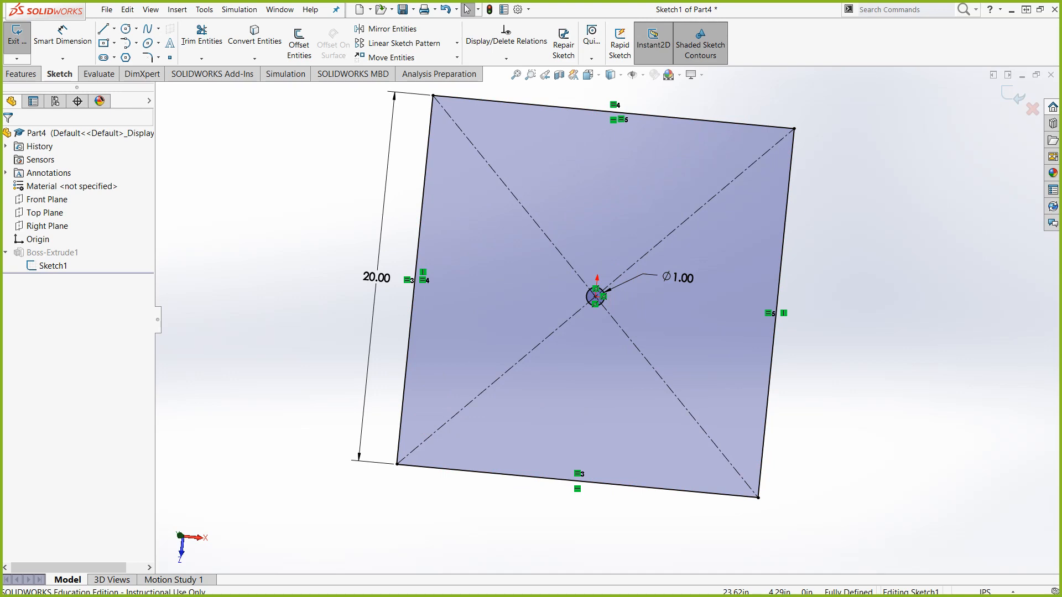
mouse_move(654, 363)
middle_down()
mouse_move(631, 370)
mouse_move(714, 341)
middle_up()
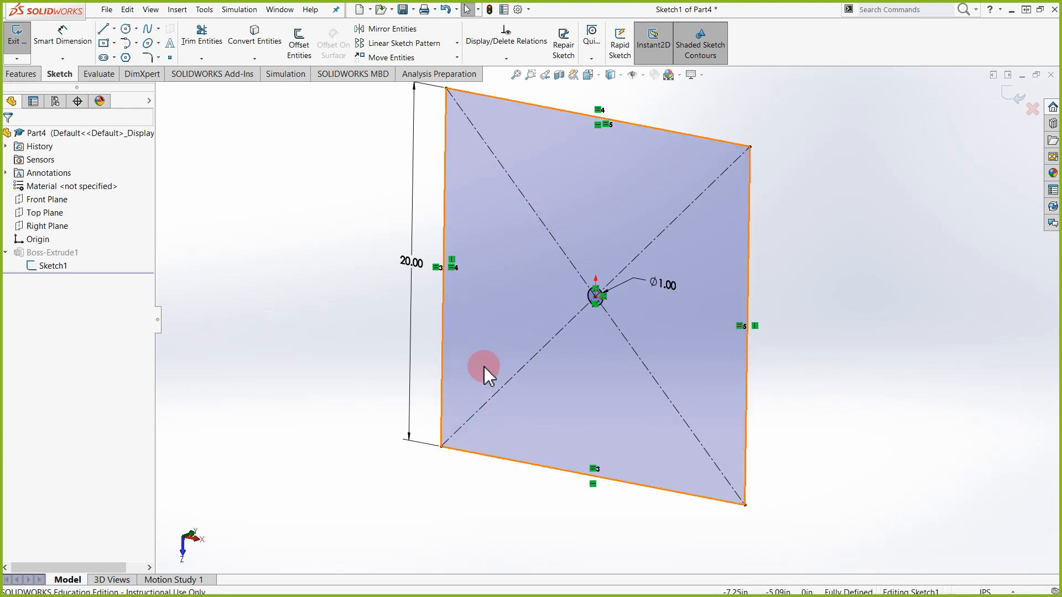
click(416, 264)
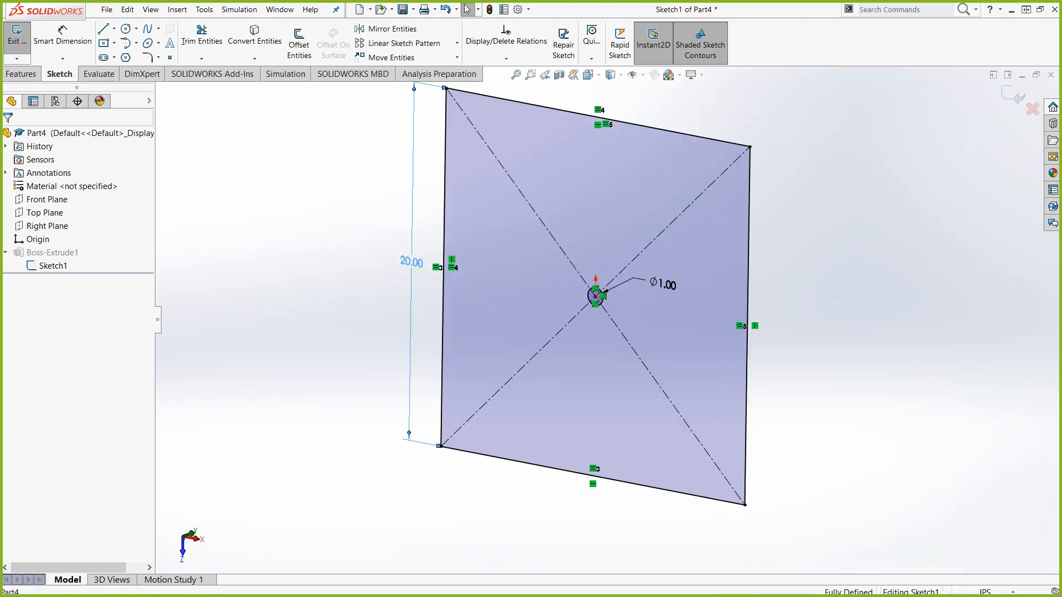
double_click(416, 262)
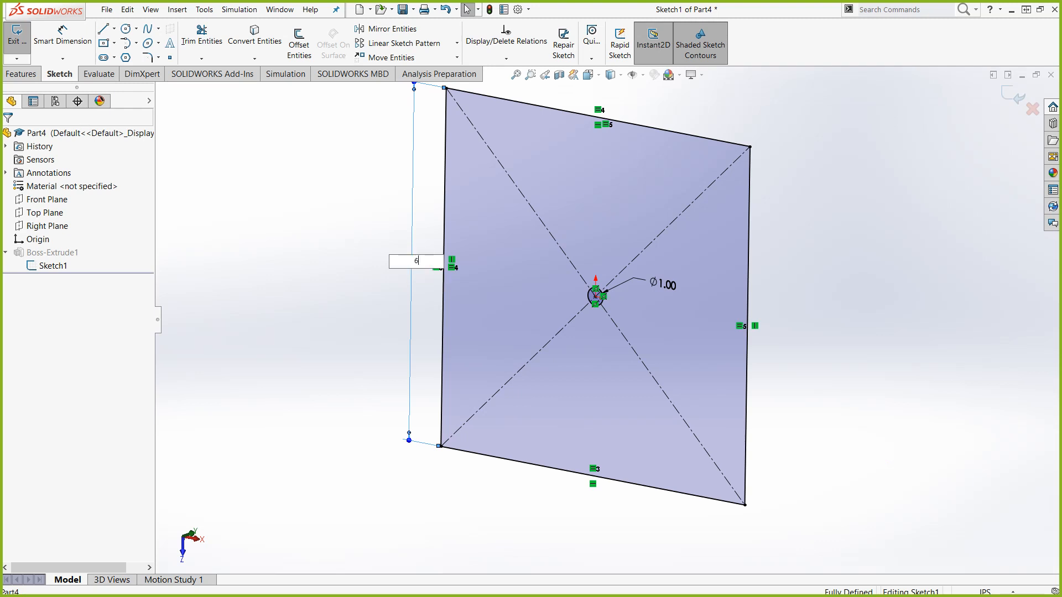
key(Return)
scroll(687, 256, down, 3)
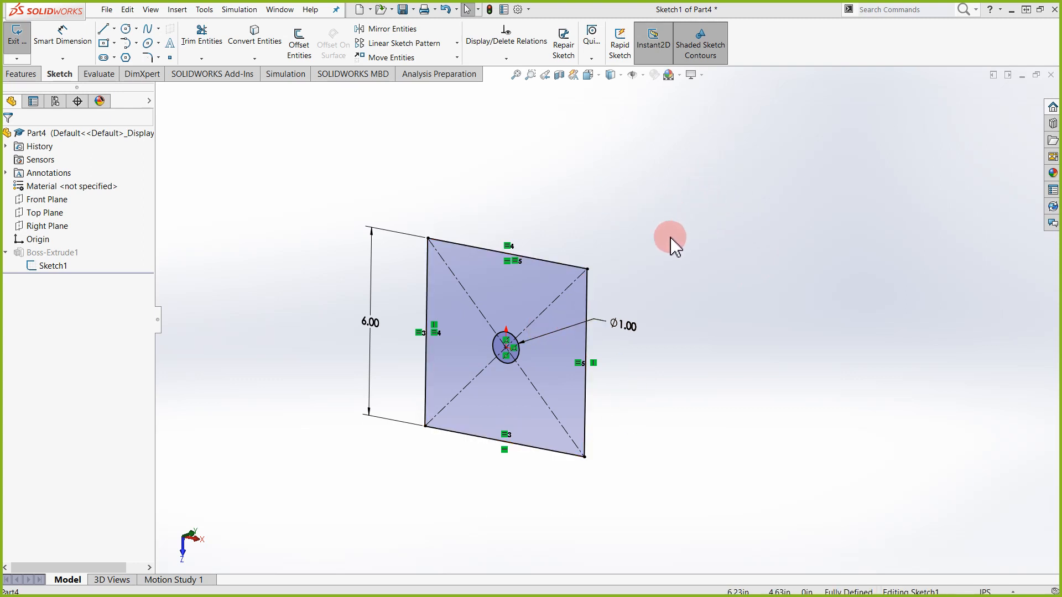
middle_drag(671, 244, 652, 238)
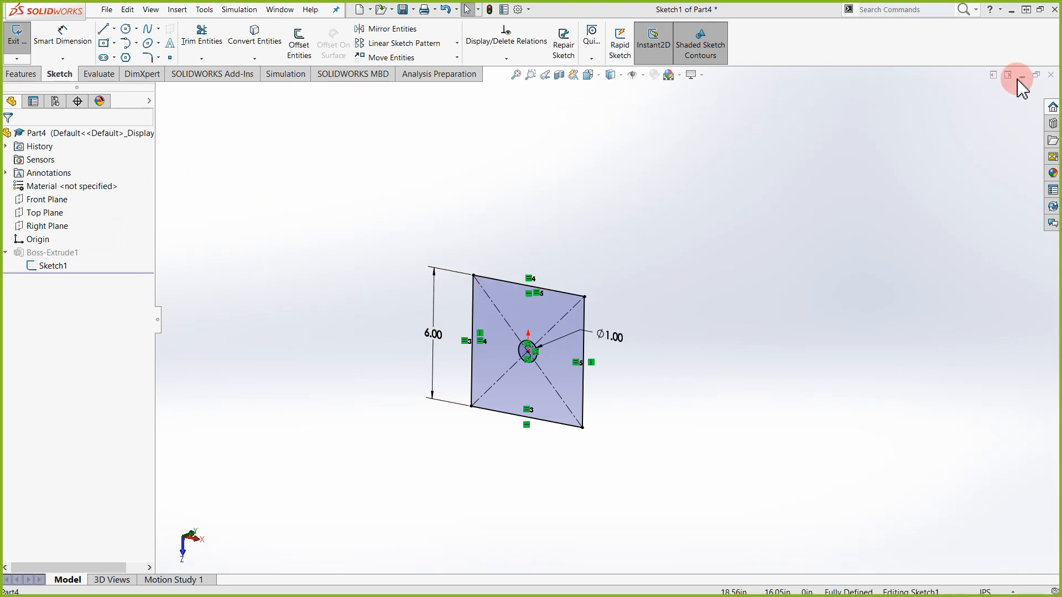
click(17, 34)
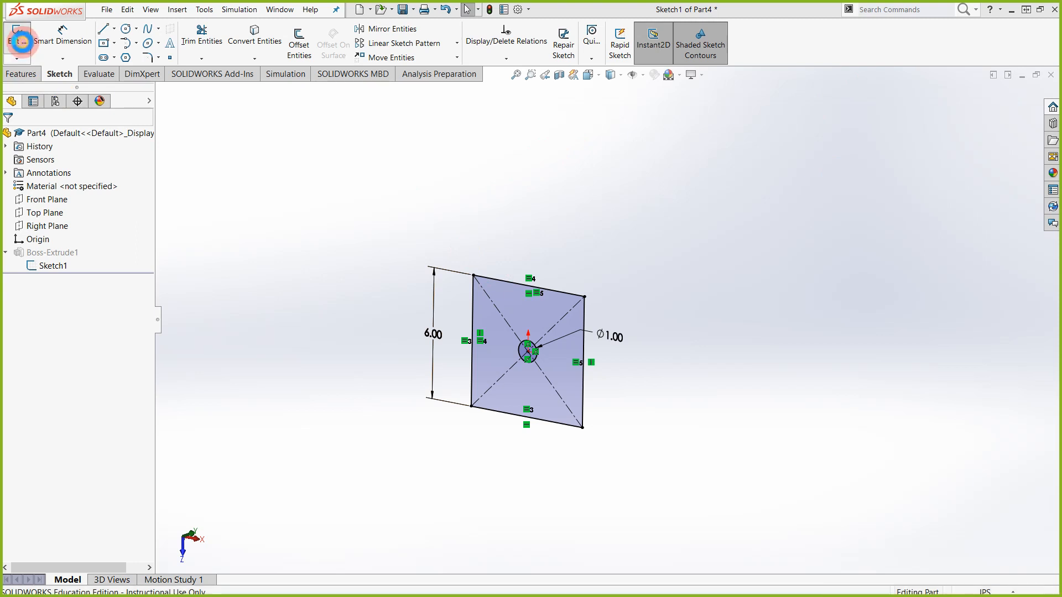
middle_drag(657, 332, 567, 371)
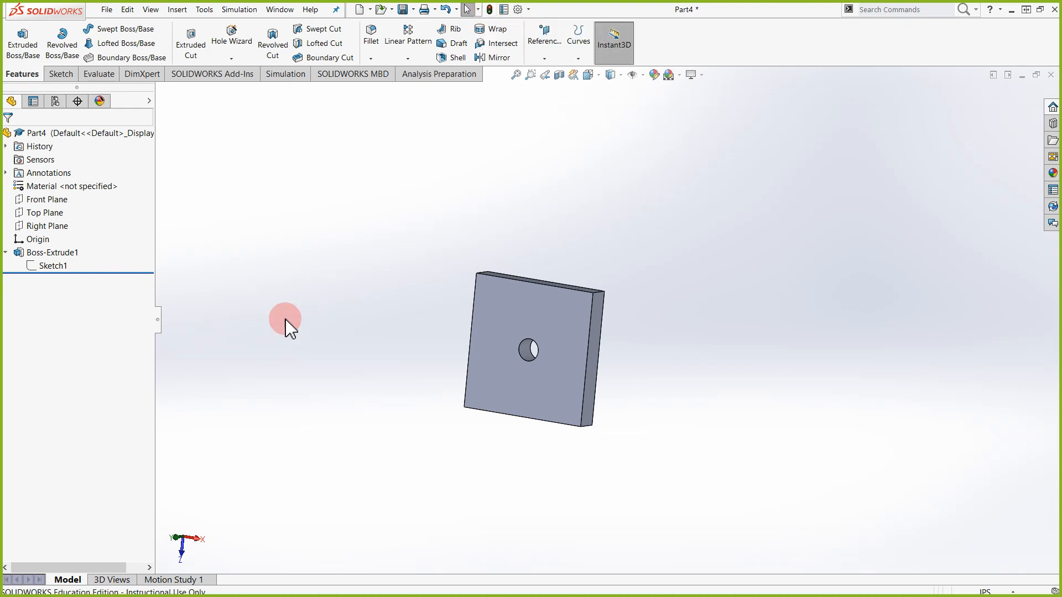
middle_drag(657, 221, 636, 263)
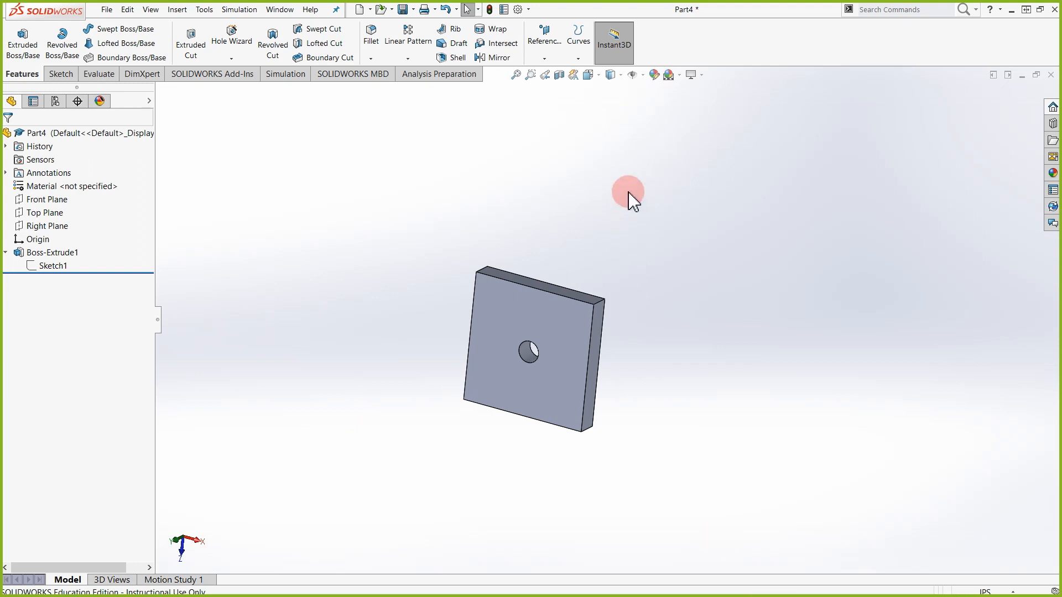
middle_drag(631, 199, 614, 173)
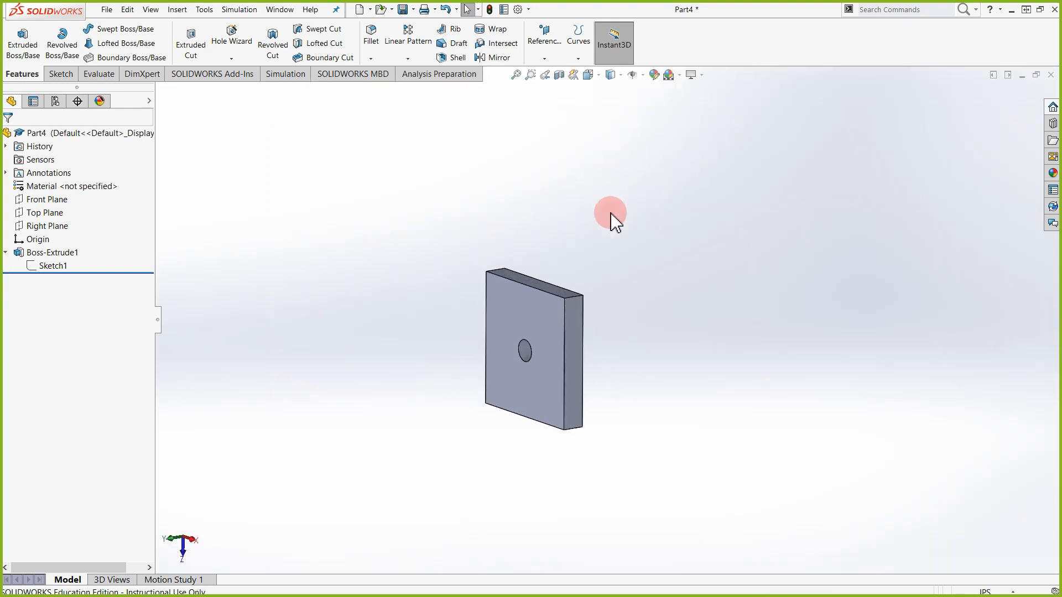
middle_drag(612, 218, 658, 260)
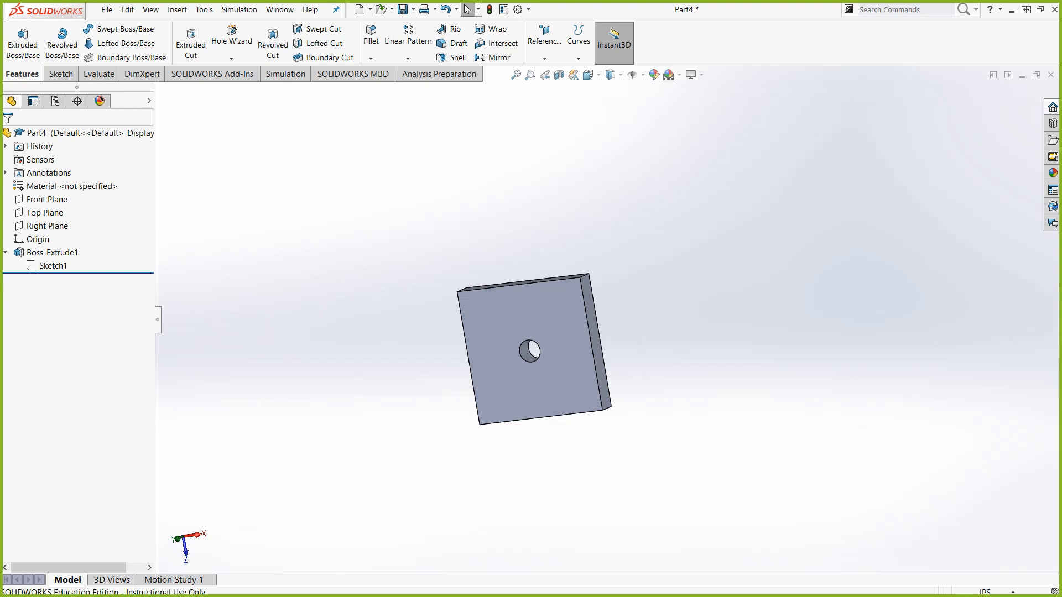
Switch to Lecture 3.docx in Word to look at the dimensioned practice part drawing, and return to SOLIDWORKS
mouse_move(1061, 300)
mouse_down()
mouse_move(654, 207)
mouse_move(592, 3)
mouse_up()
scroll(692, 365, down, 2)
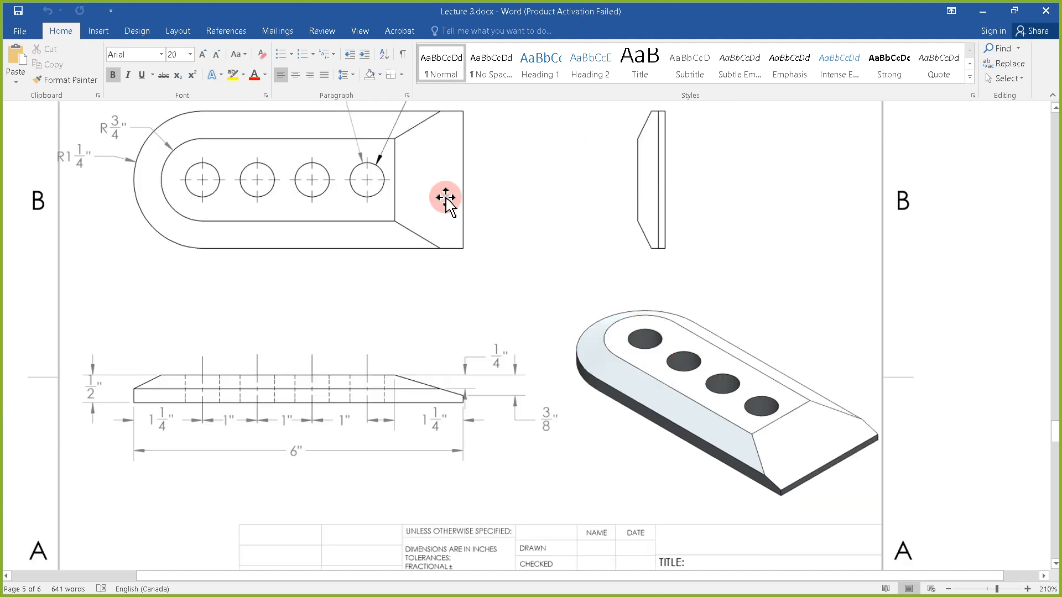
click(650, 294)
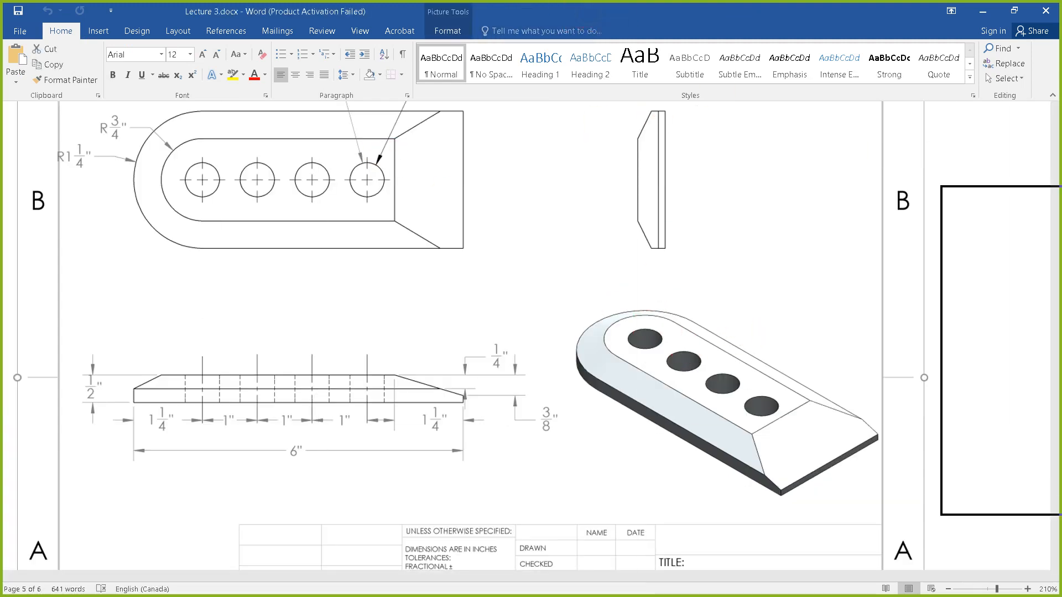
key(alt+Tab)
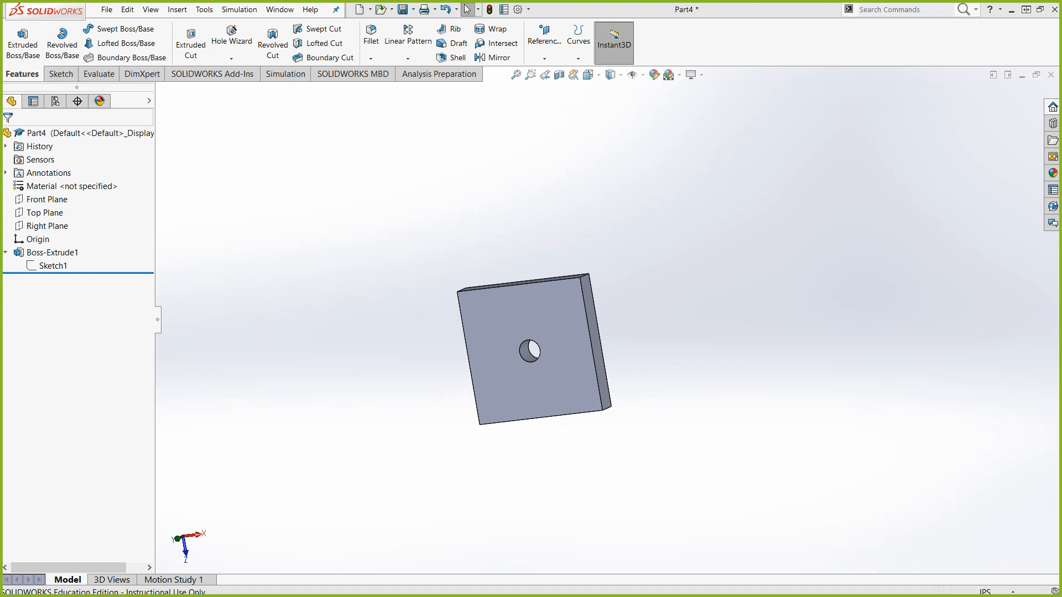
Switch to the Practice Extrude & Chamfer drawing in Photos, examine its views and dimensions enlarged, and return to SOLIDWORKS
mouse_move(1061, 284)
mouse_down()
mouse_move(730, 103)
mouse_move(634, 2)
mouse_up()
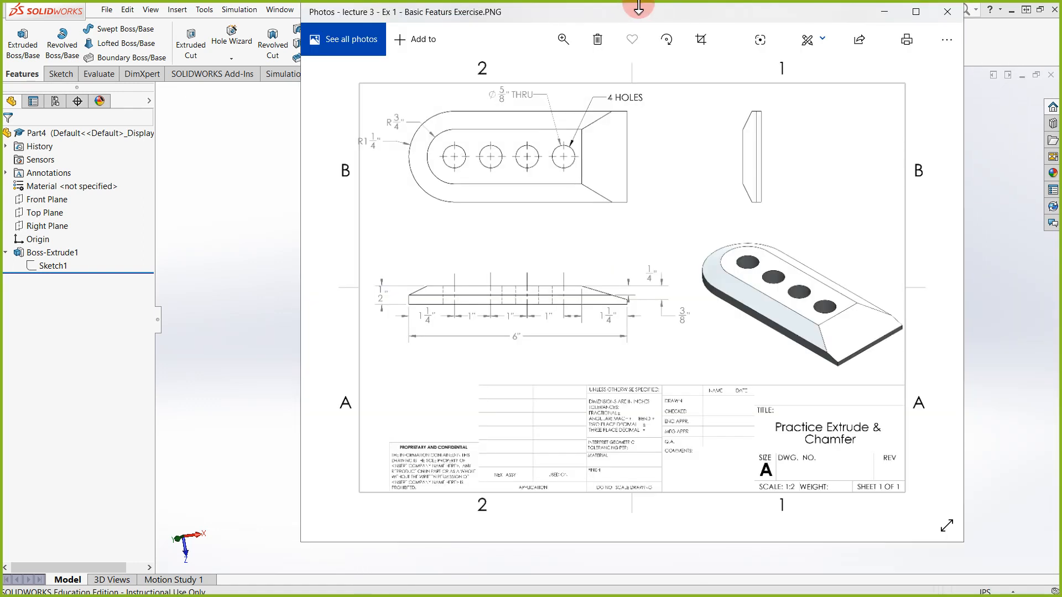
double_click(553, 9)
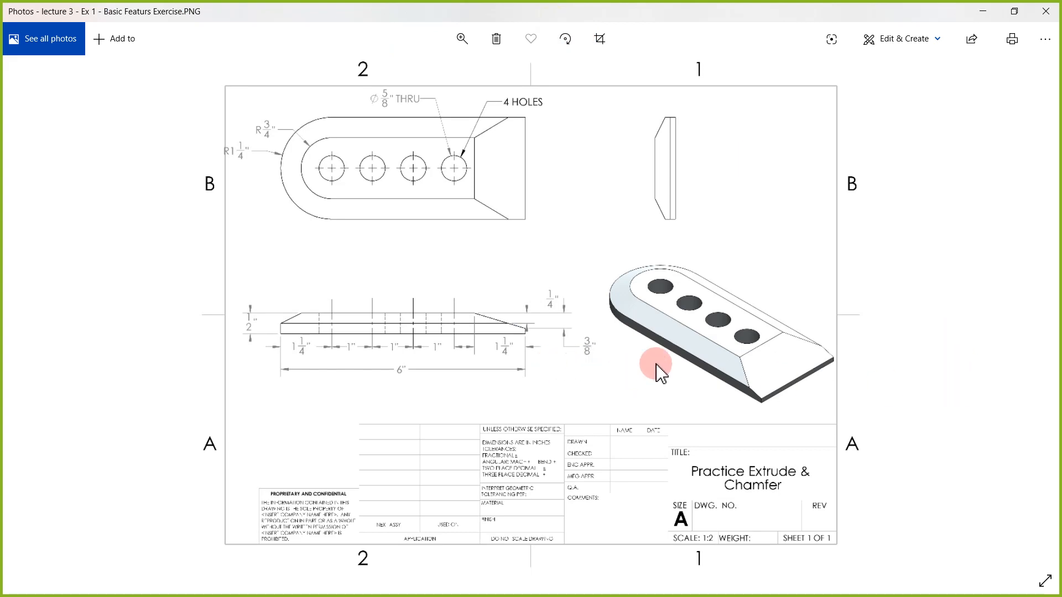
ctrl+scroll(661, 373, up, 1)
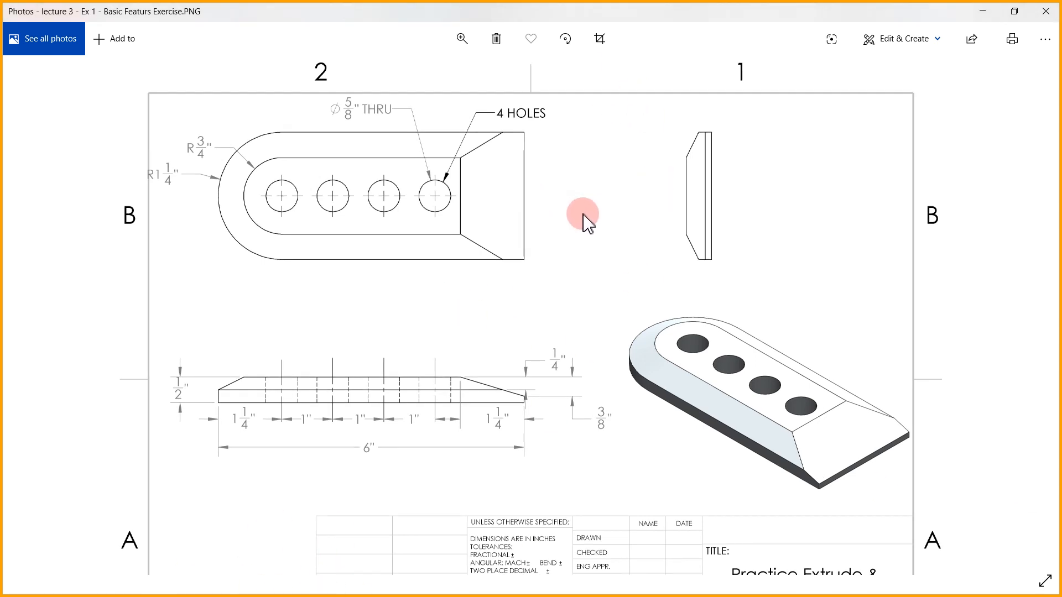
scroll(649, 227, up, 1)
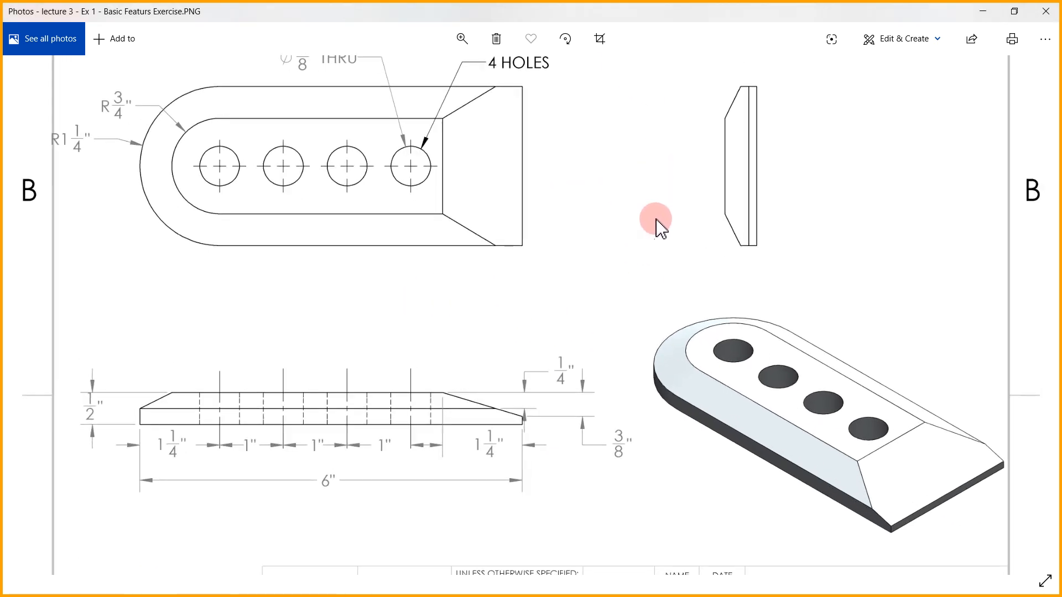
drag(579, 237, 584, 282)
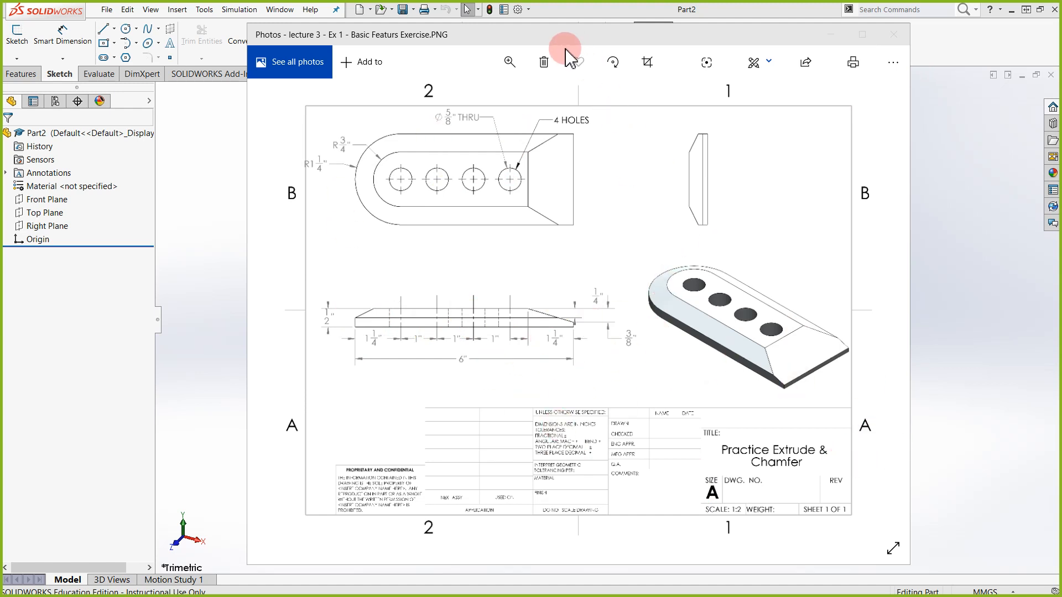
drag(593, 42, 607, 41)
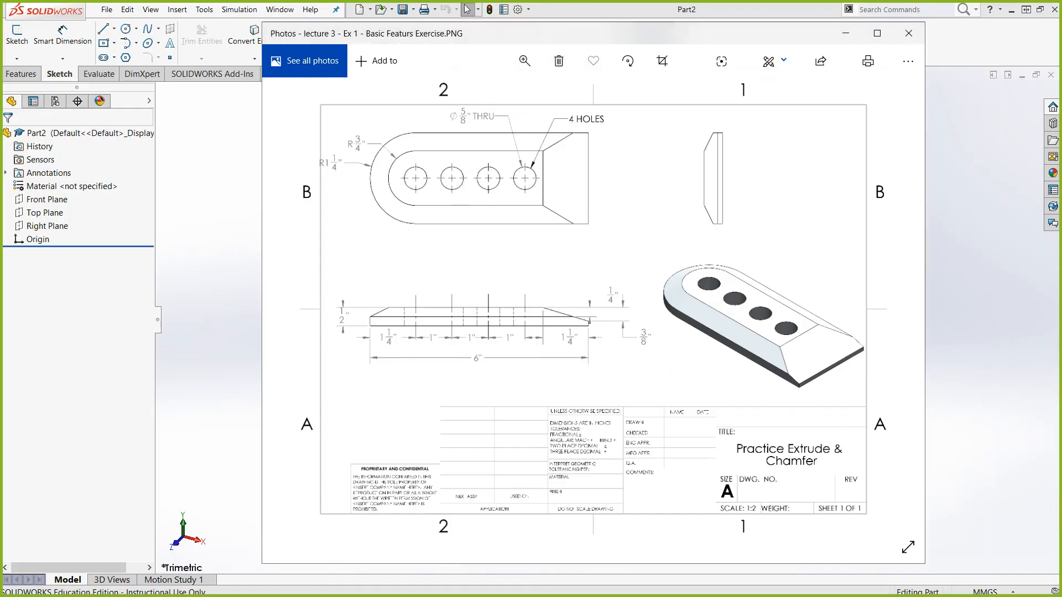
key(alt+Tab)
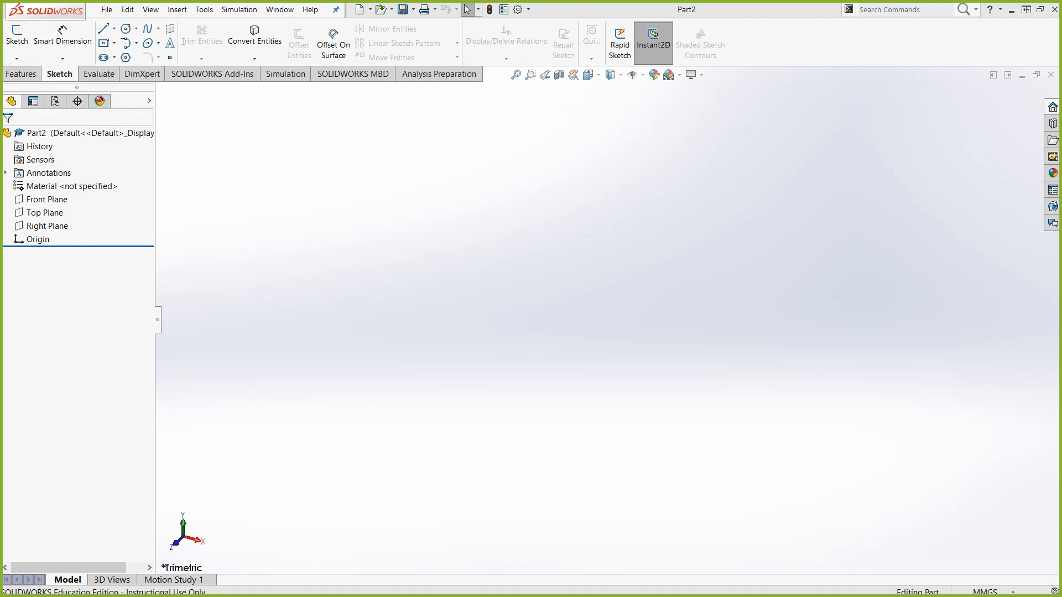
Set the Part2 document's units to IPS and its overall drafting standard to ANSI
click(969, 592)
click(973, 560)
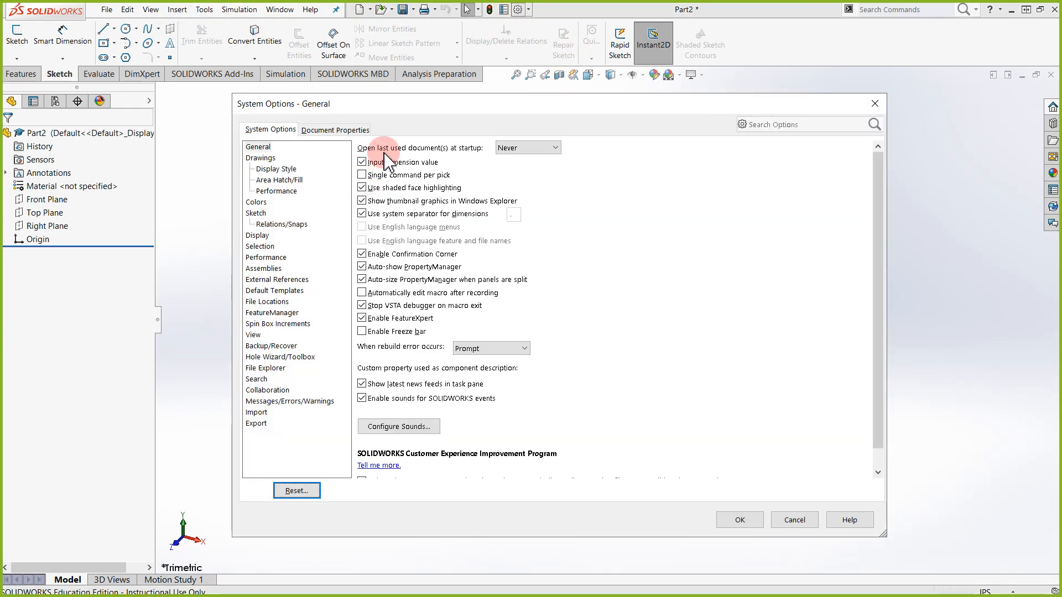
click(362, 131)
click(381, 159)
click(622, 158)
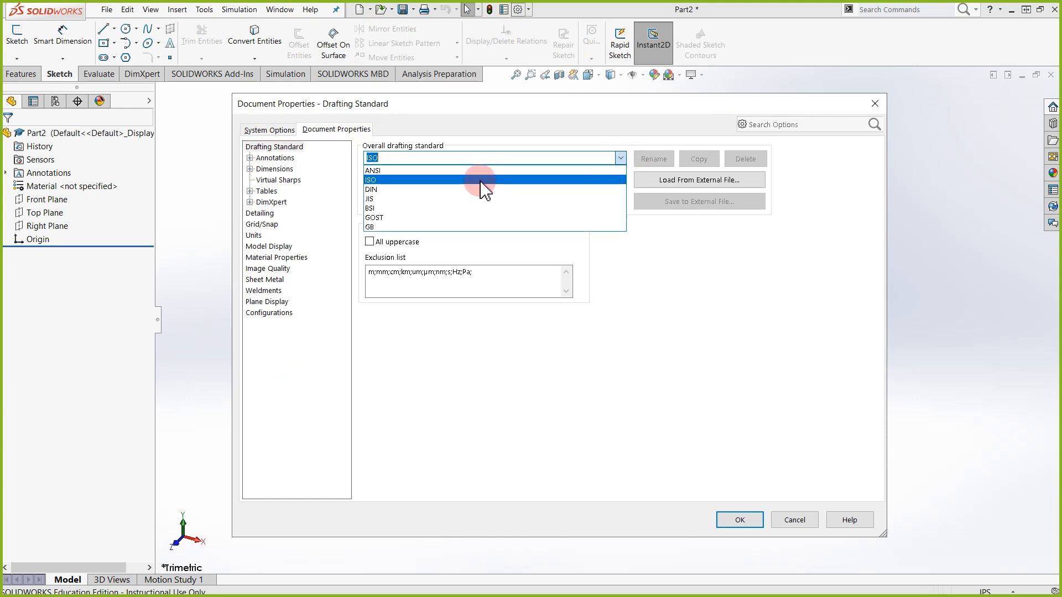
click(505, 176)
click(741, 520)
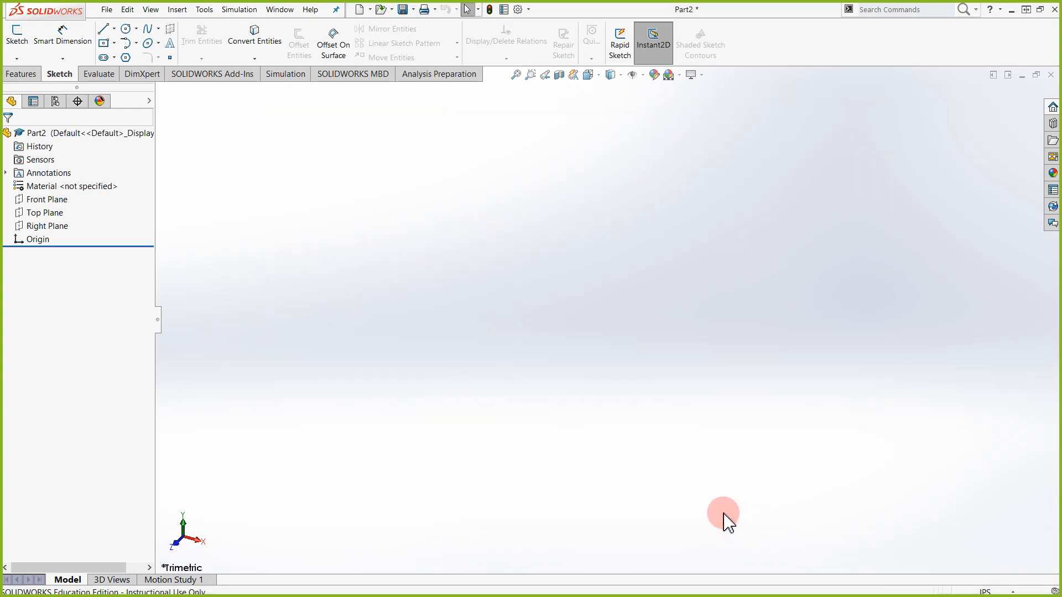
Start a sketch on the Top Plane and draw a center rectangle about 6.2 by 2.9 in centred on the origin
click(21, 39)
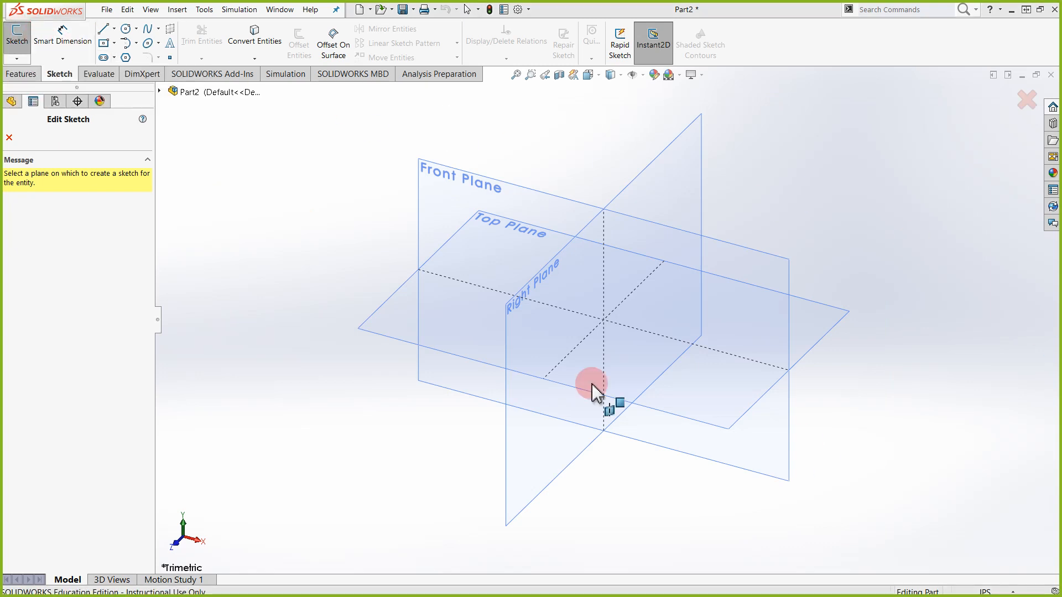
click(394, 309)
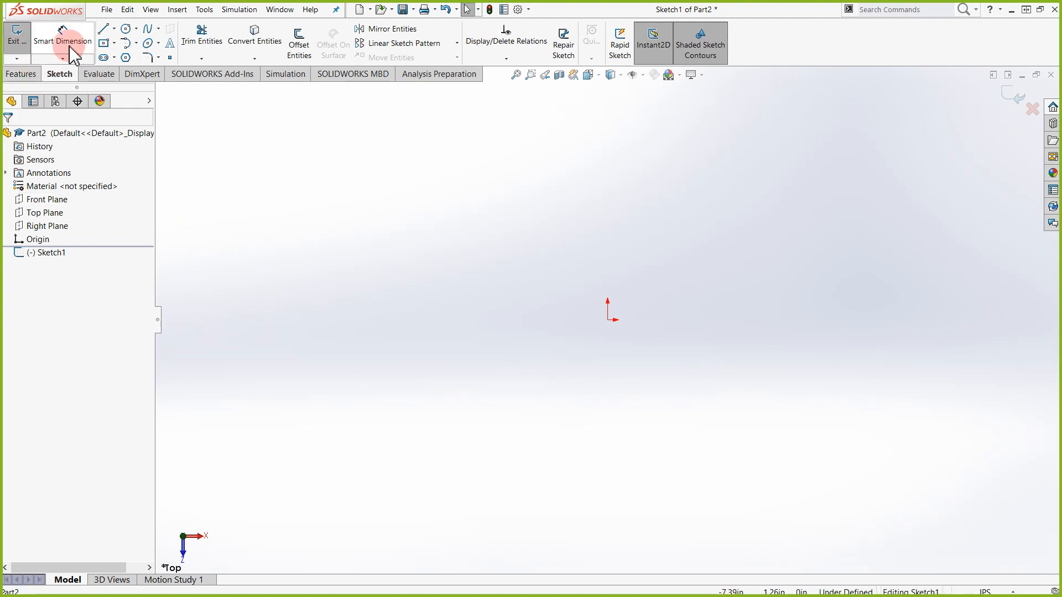
click(107, 44)
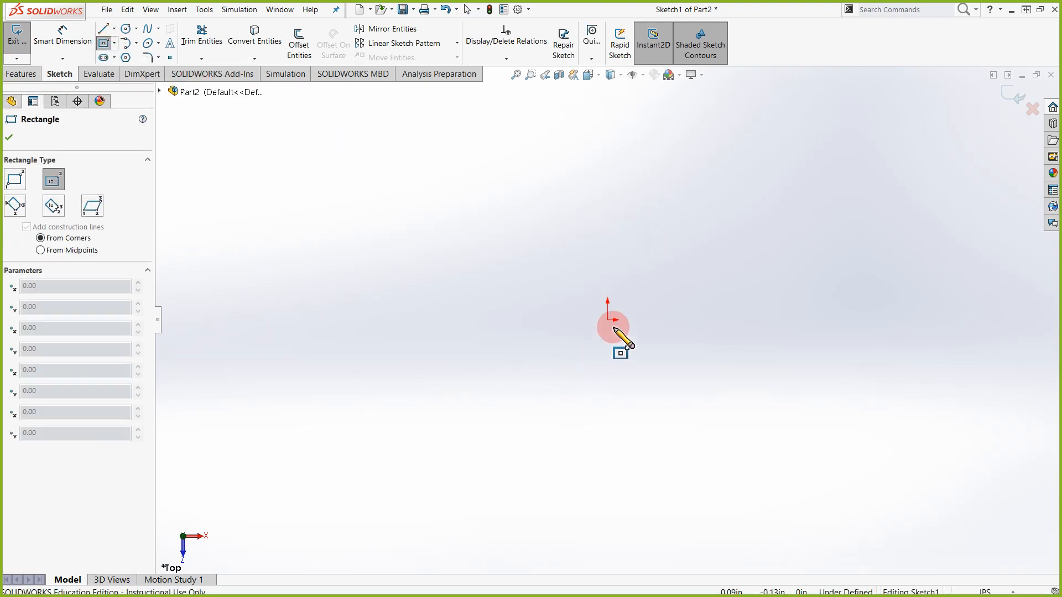
drag(609, 321, 795, 238)
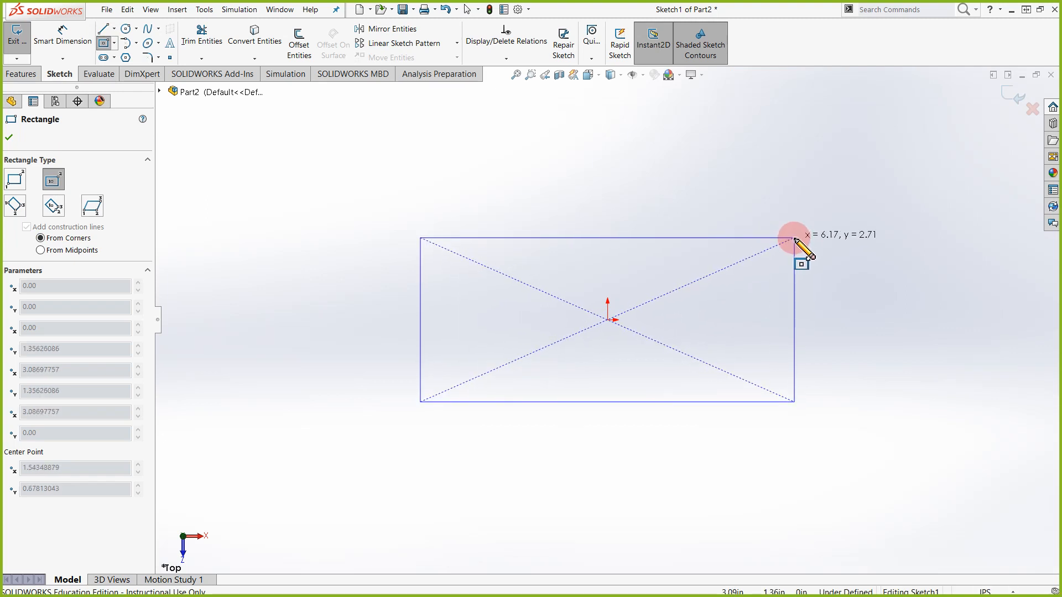
drag(795, 239, 796, 231)
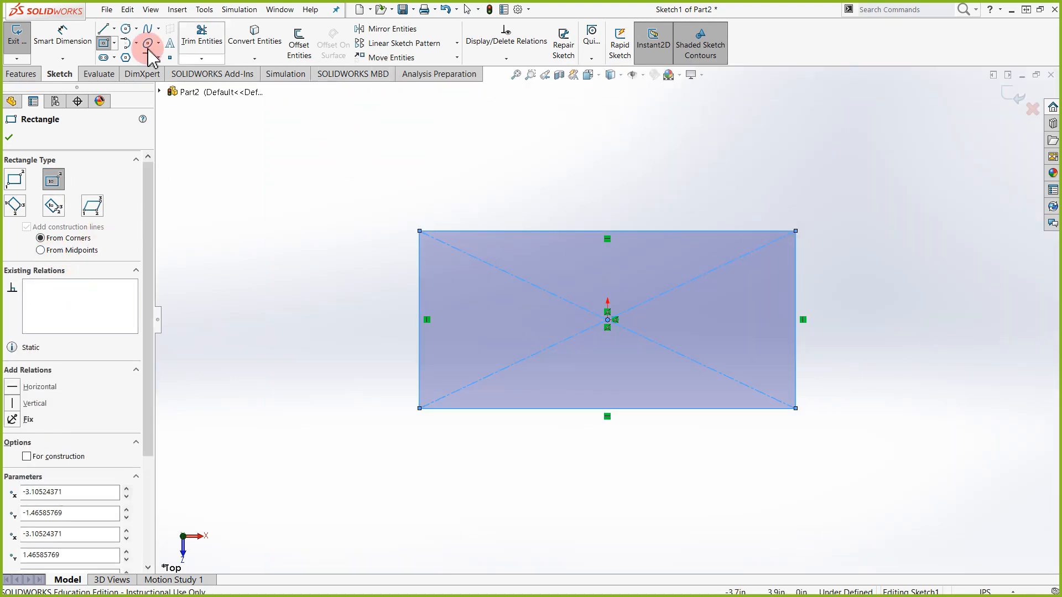
Dimension the rectangle's lower horizontal edge at 6 in
click(63, 34)
click(676, 410)
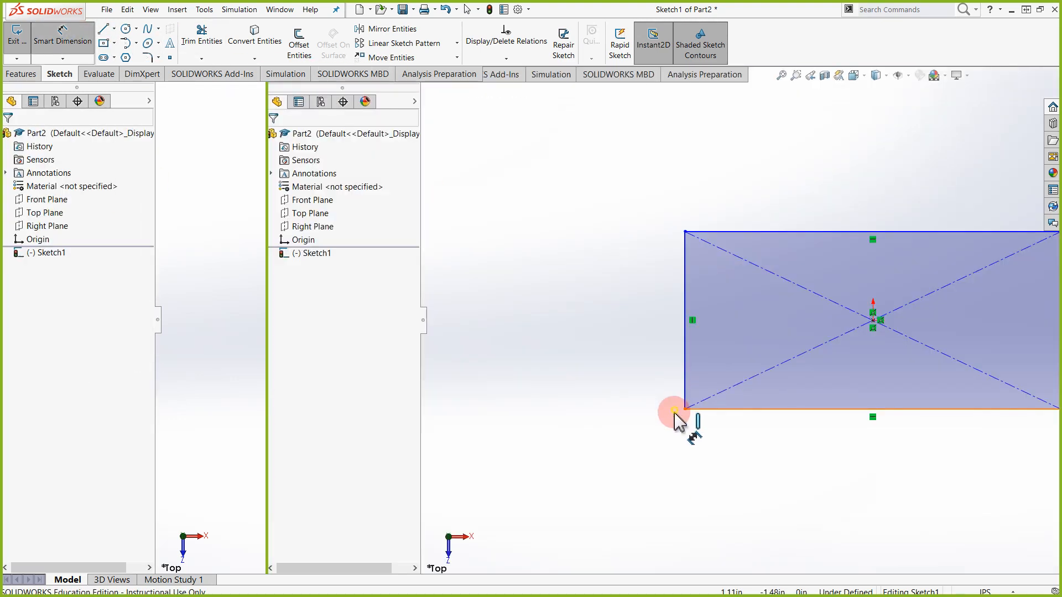
click(658, 503)
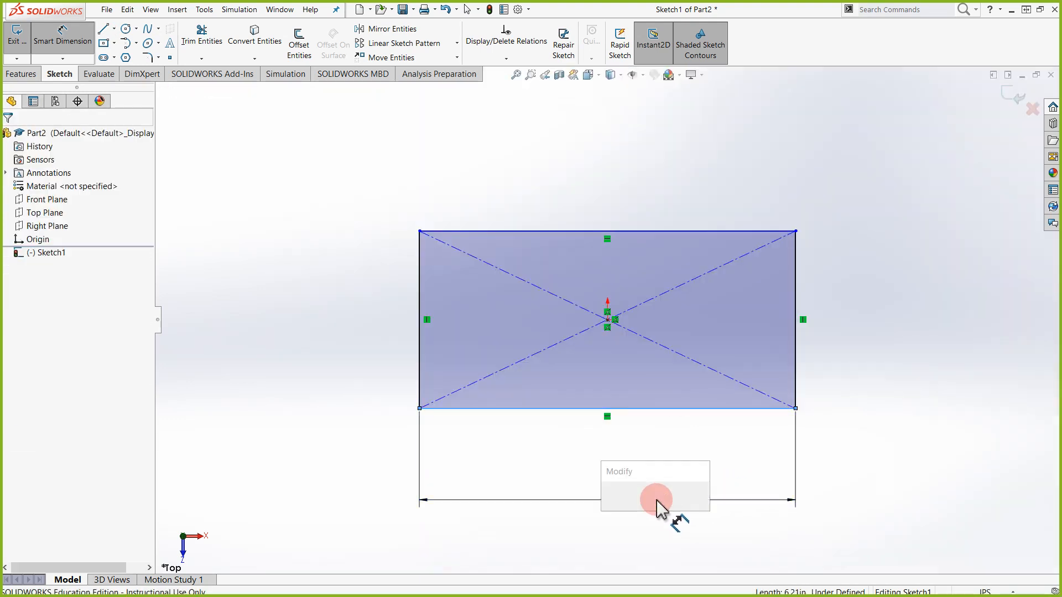
text(6)
key(Return)
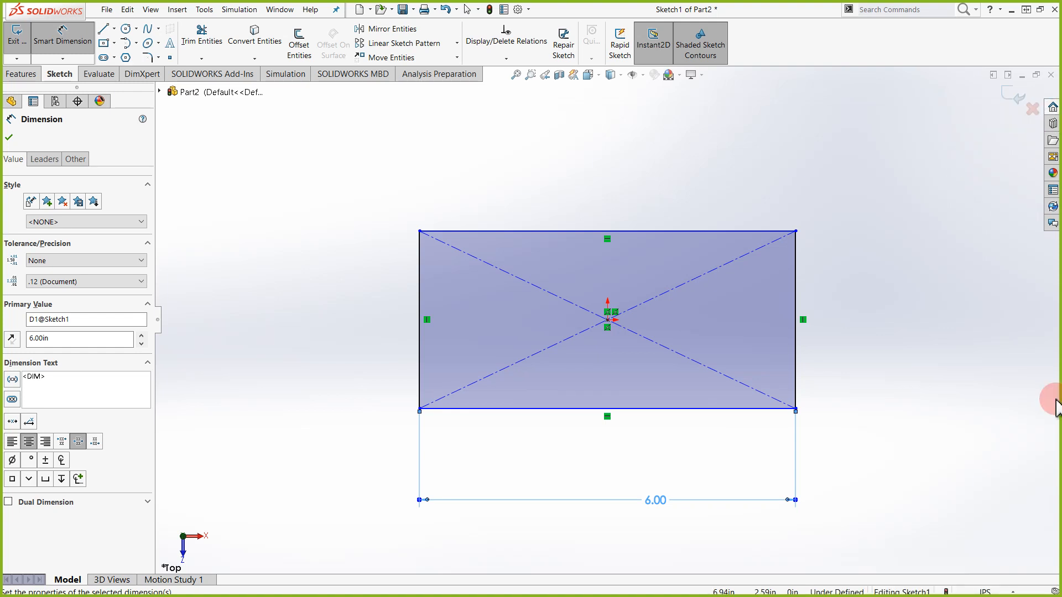
Dimension the rectangle's right vertical edge, entering 1-1/4" as its height
click(797, 310)
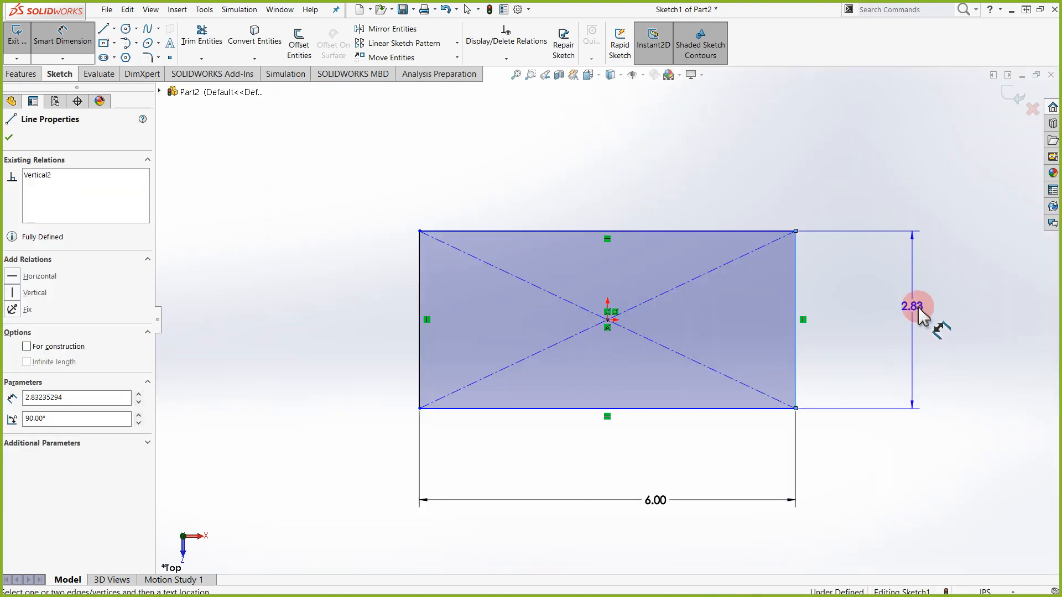
click(895, 322)
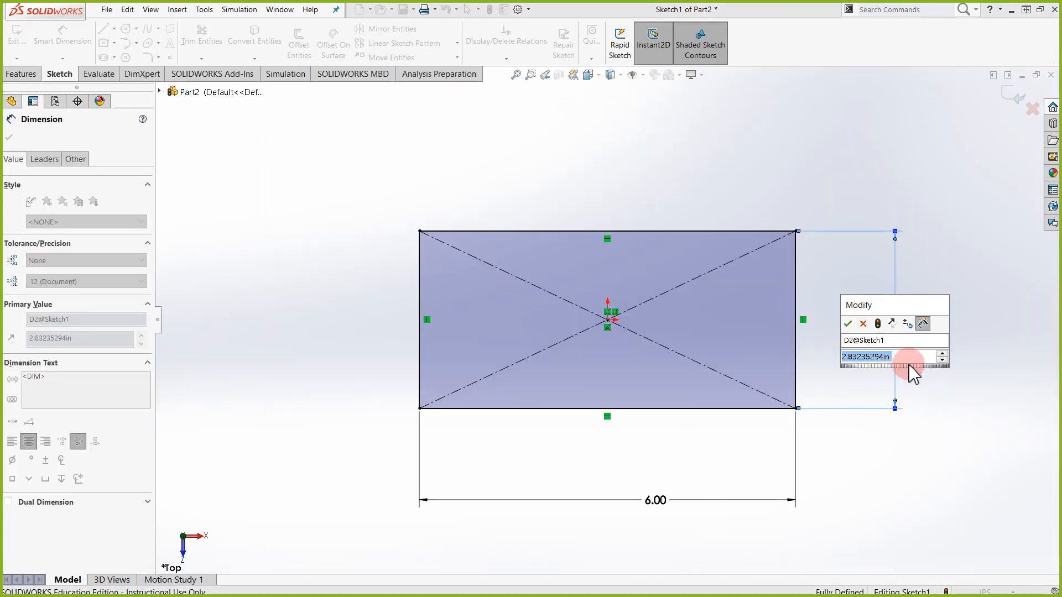
text(1-1/4)
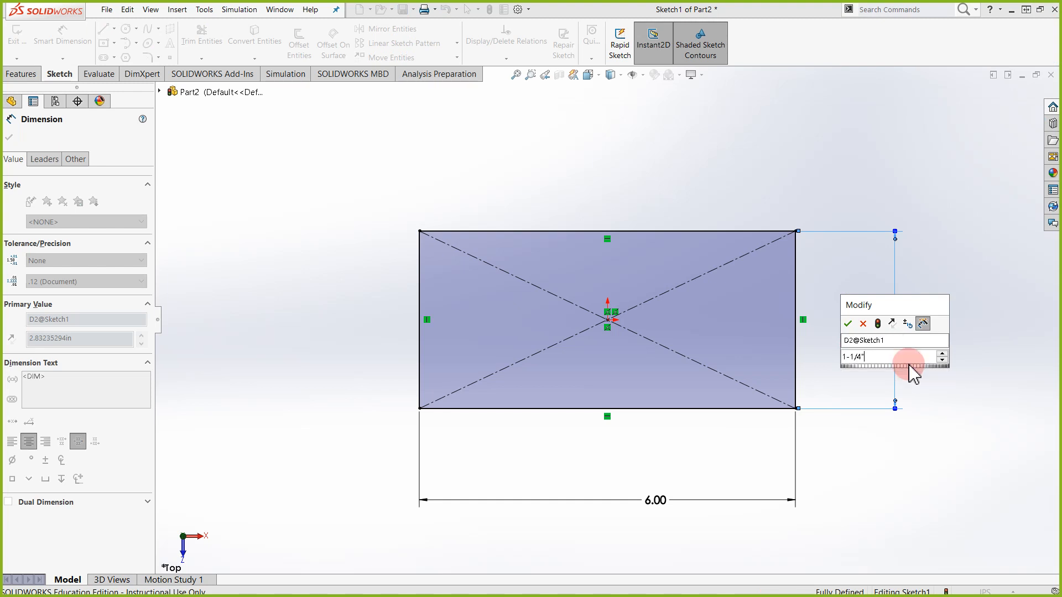
key(Return)
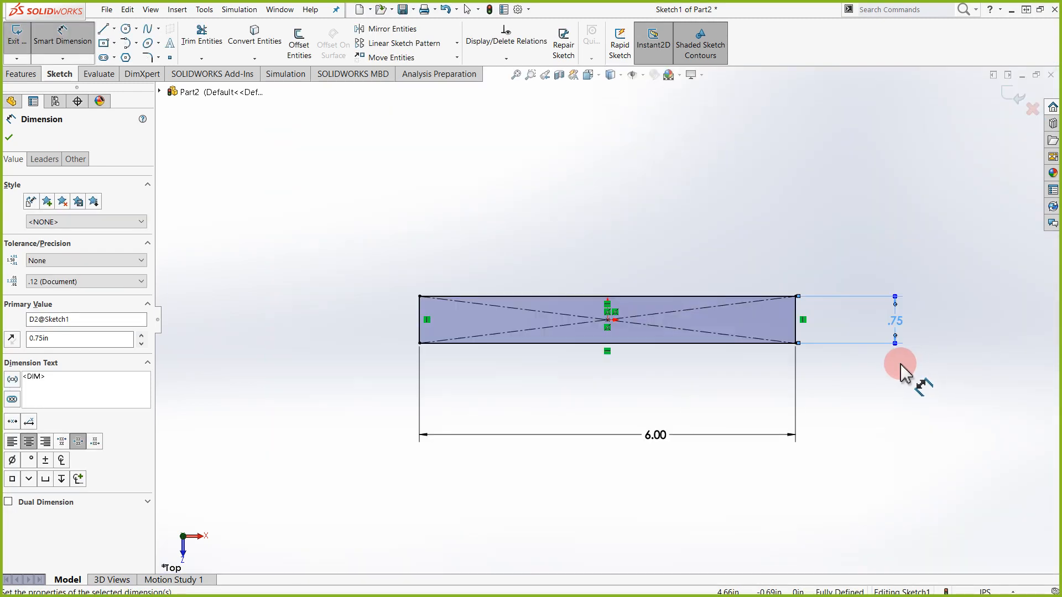
click(900, 332)
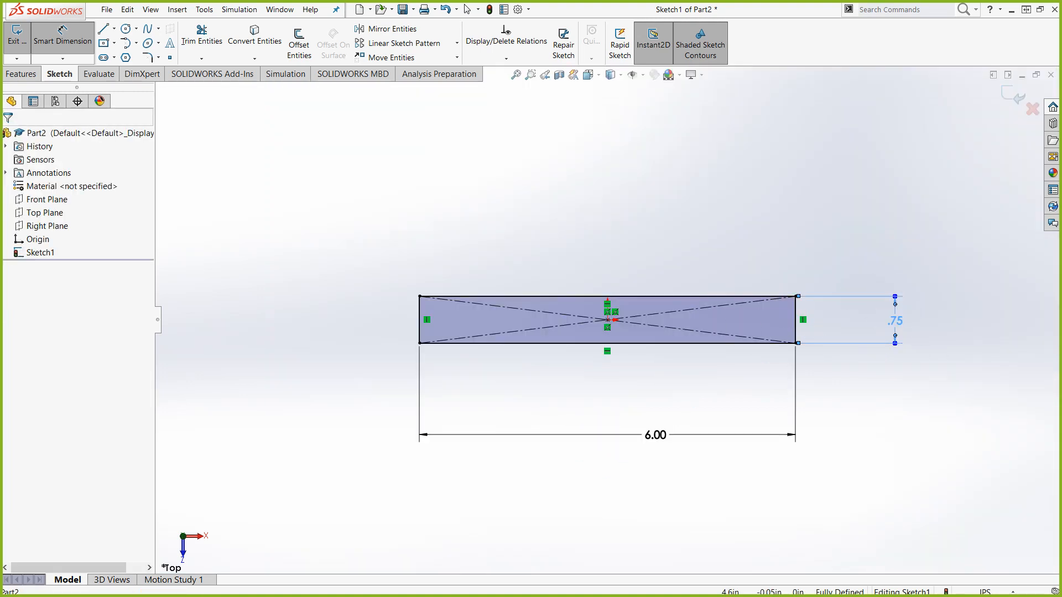
Set the rectangle's height with the equation =0.75in*2
scroll(897, 323, down, 1)
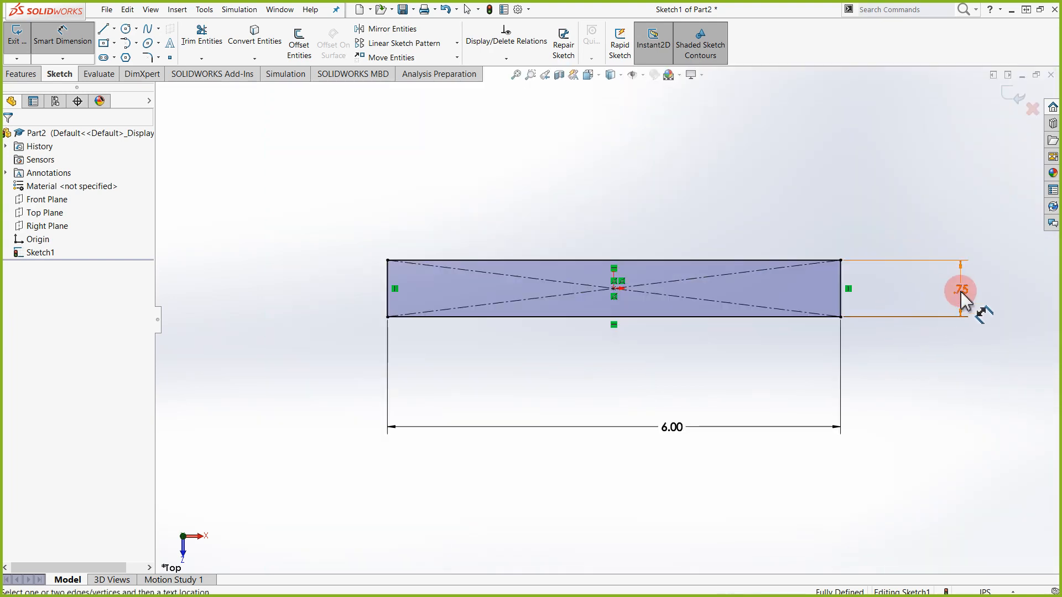
click(961, 290)
double_click(957, 289)
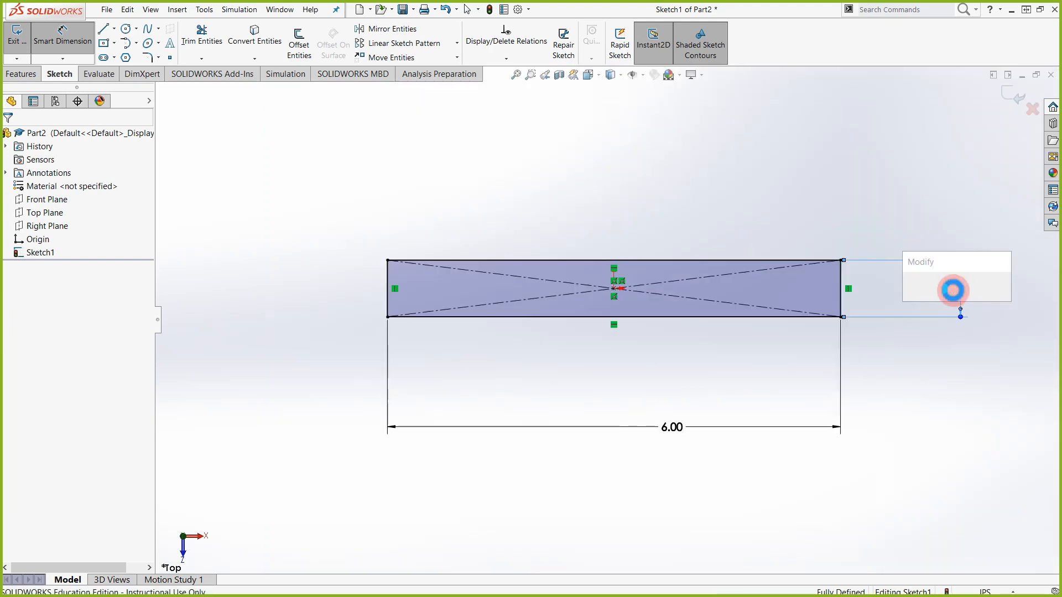
click(918, 325)
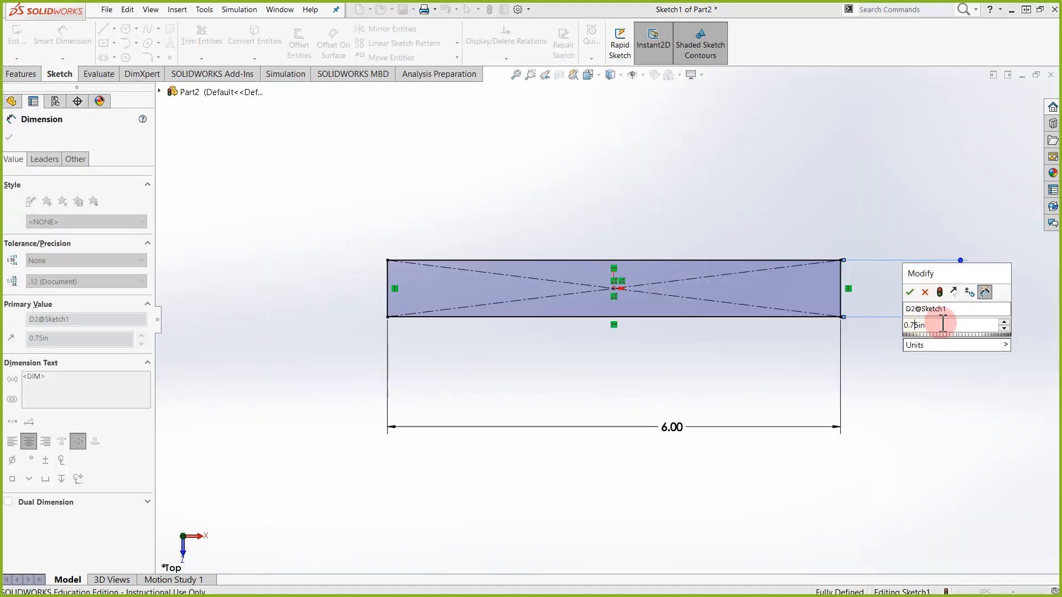
text(=)
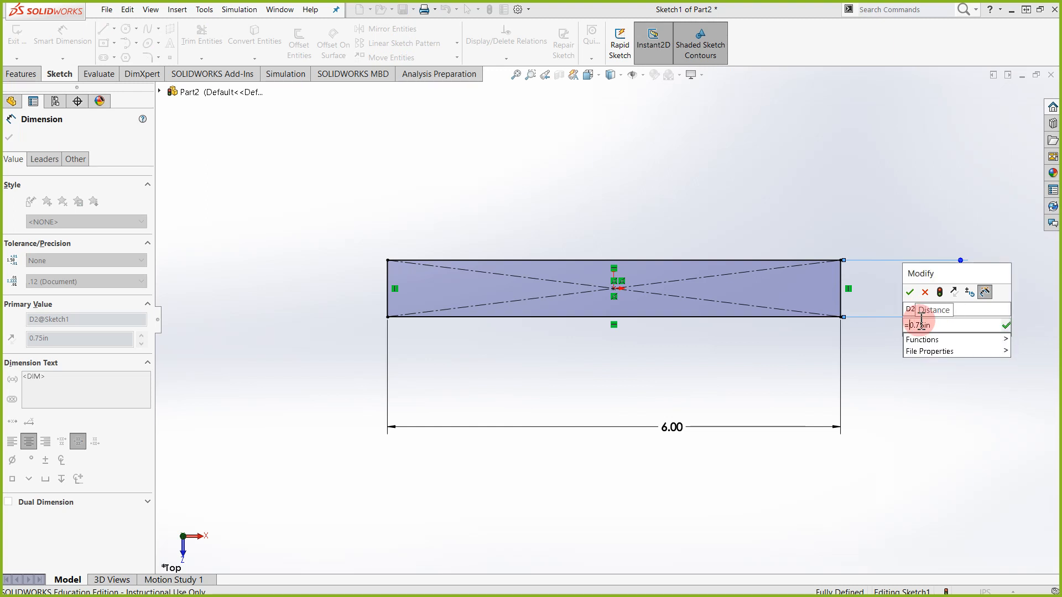
key(Right)
key(Right)
key(Right)
key(Right)
key(Right)
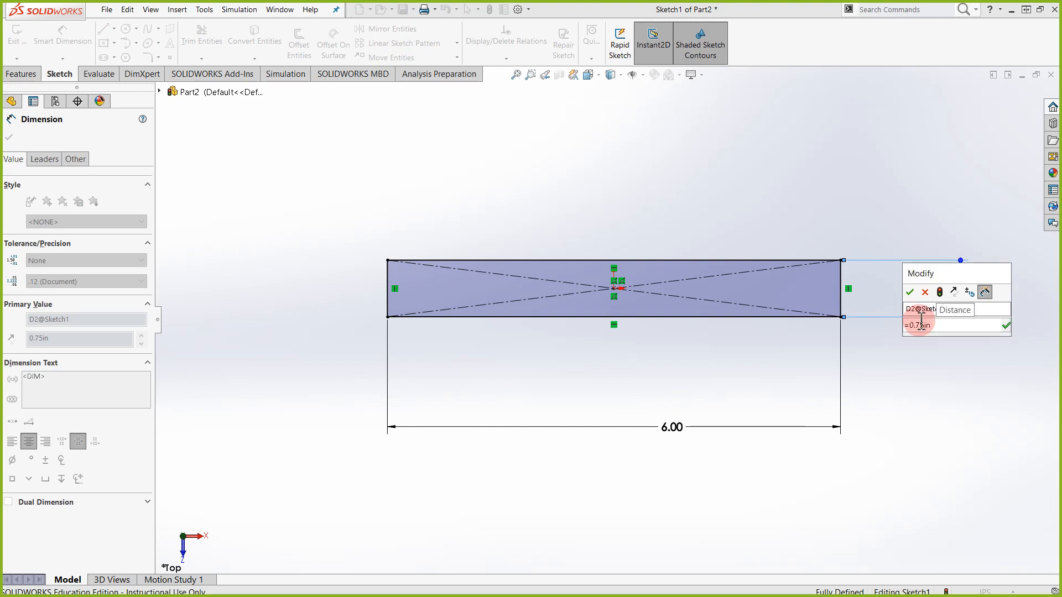
text(*2)
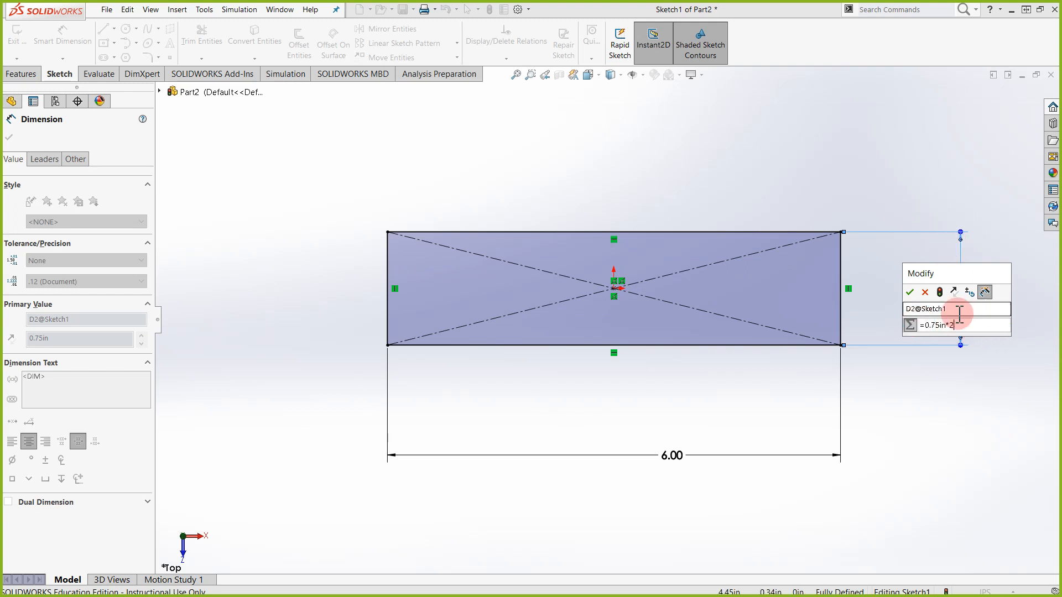
click(911, 291)
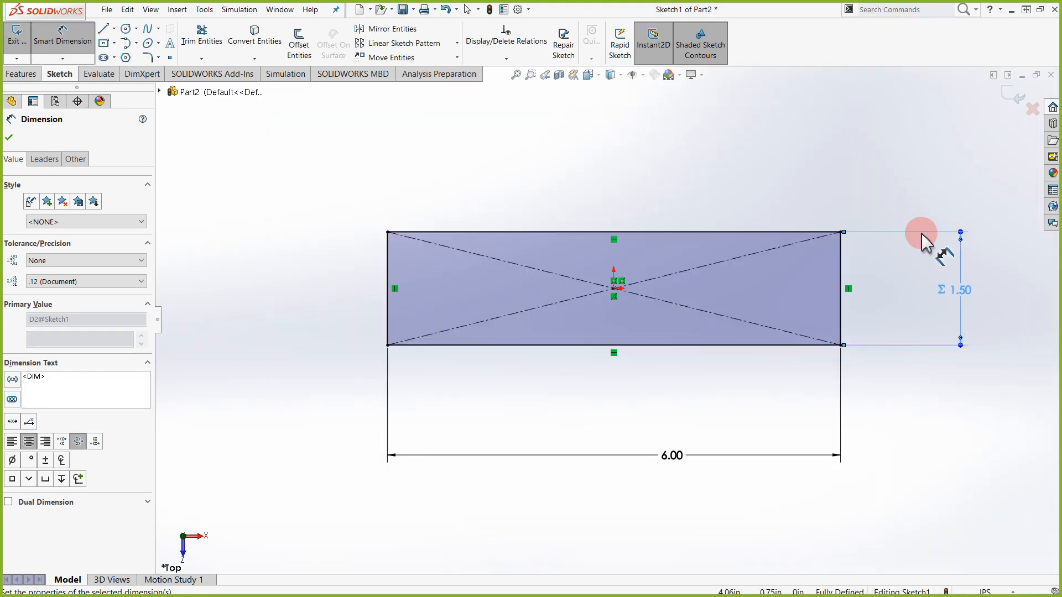
Sketch a circle with a radius of about 1.6 in, centred above the rectangle and overlapping its upper edge
scroll(972, 95, down, 1)
scroll(950, 127, up, 1)
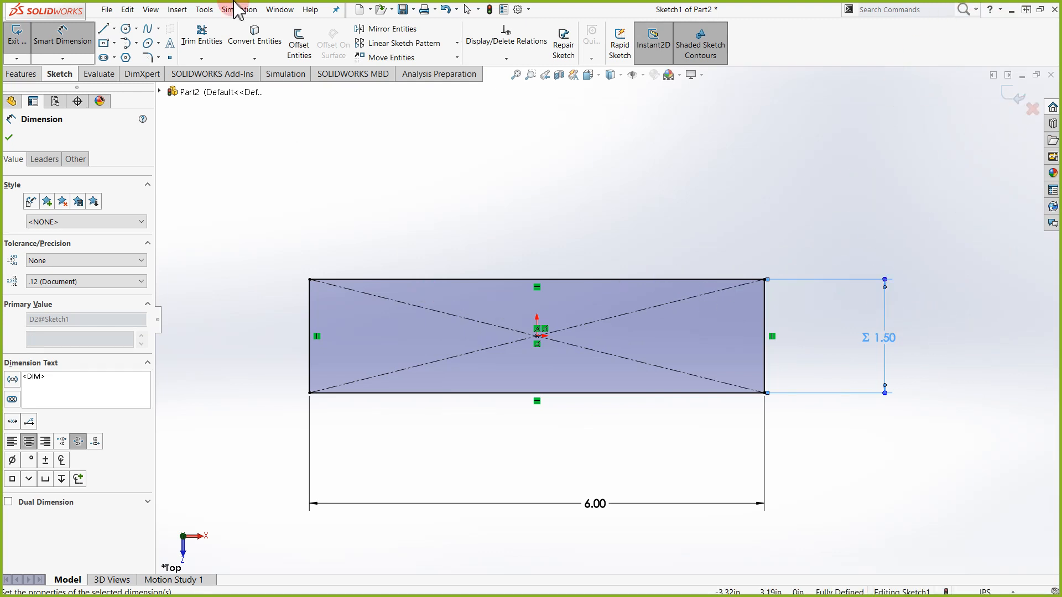
click(126, 28)
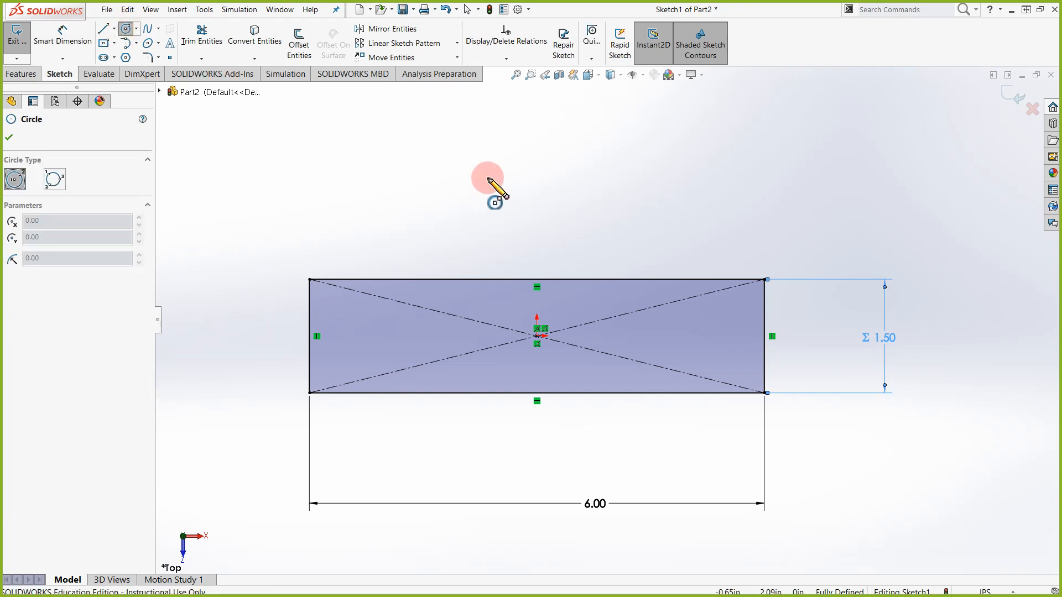
mouse_move(488, 177)
mouse_down()
mouse_move(607, 172)
mouse_move(590, 166)
mouse_move(608, 201)
mouse_move(607, 178)
mouse_up()
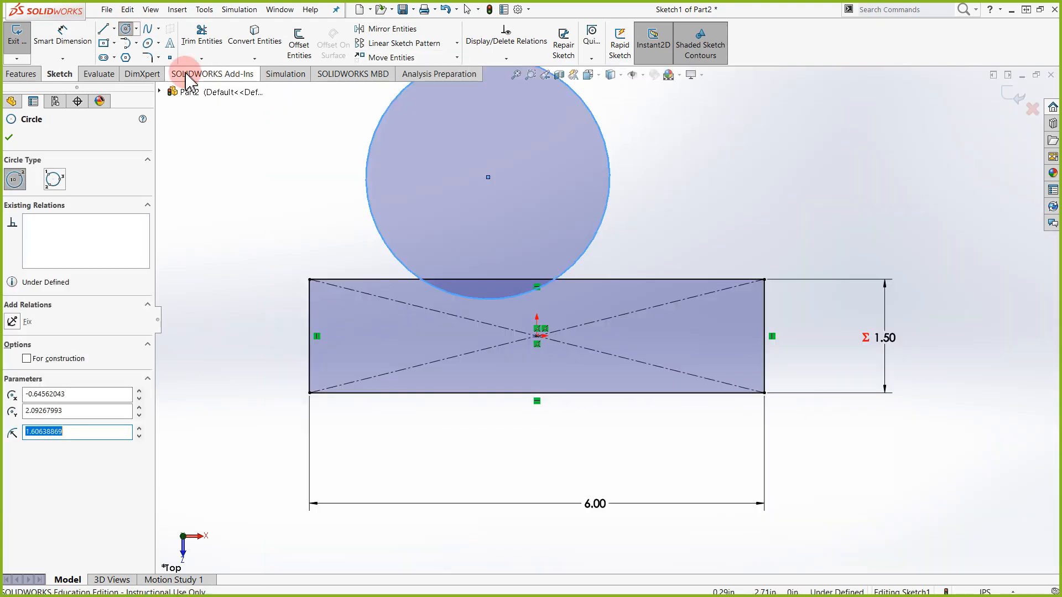
Dimension the circle's diameter at 1.5 in
click(60, 41)
click(609, 158)
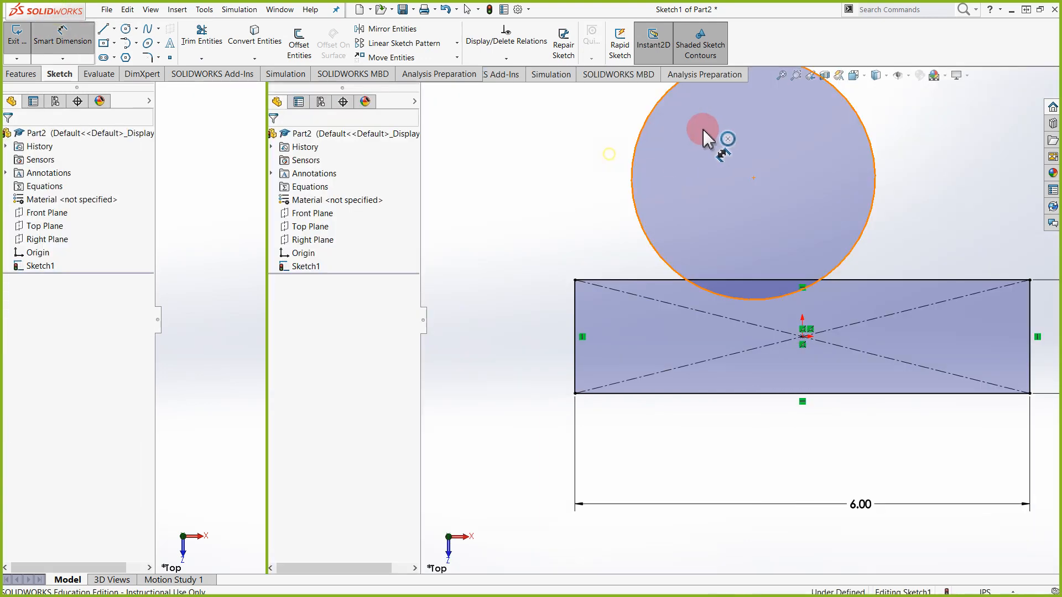
scroll(730, 158, down, 3)
scroll(659, 177, up, 5)
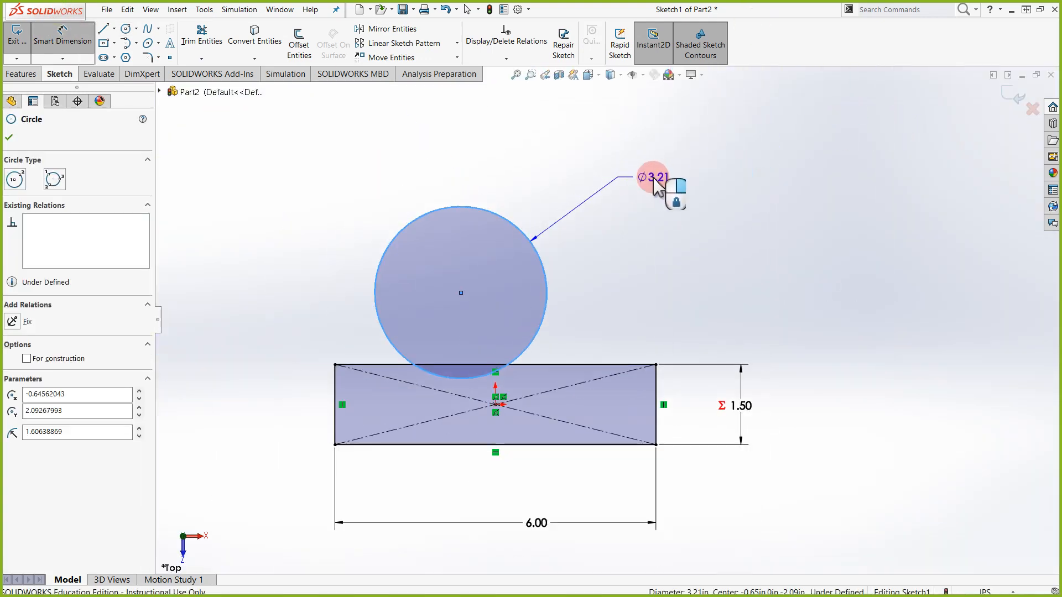
click(608, 210)
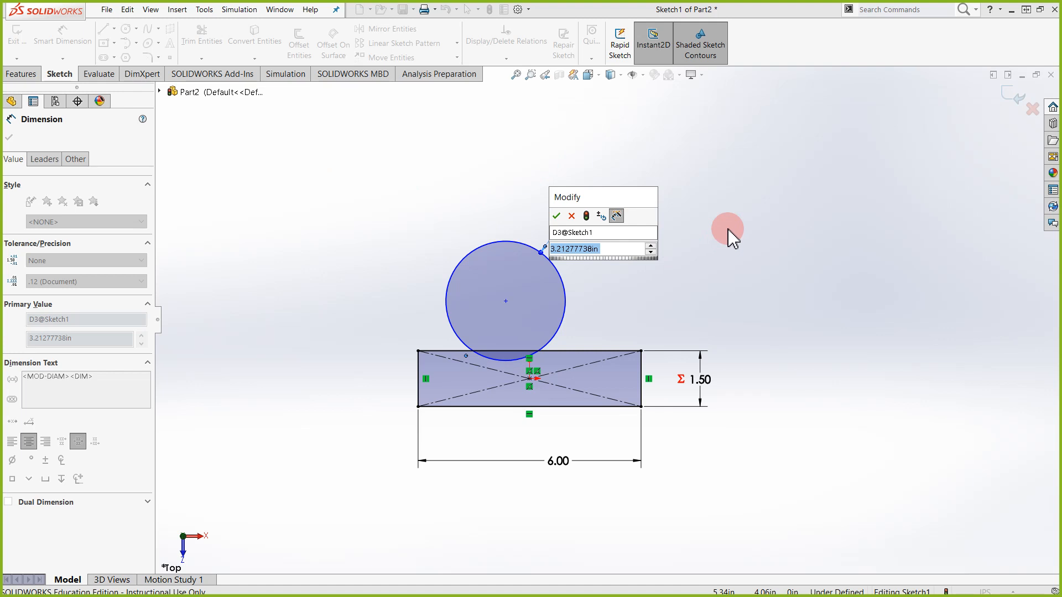
text(1-1/4)
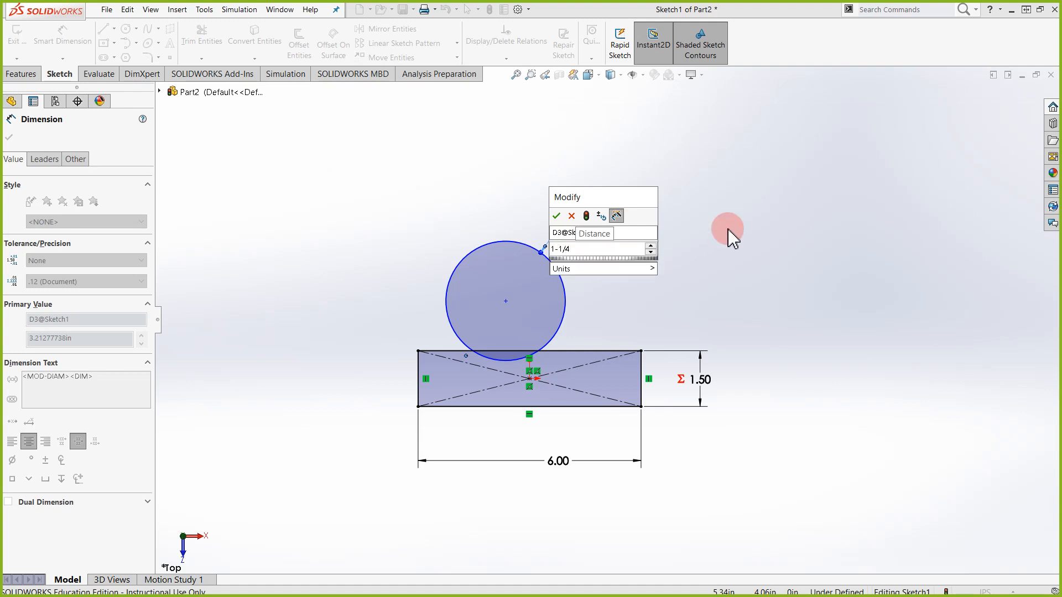
key(BackSpace)
key(BackSpace)
key(BackSpace)
key(BackSpace)
key(BackSpace)
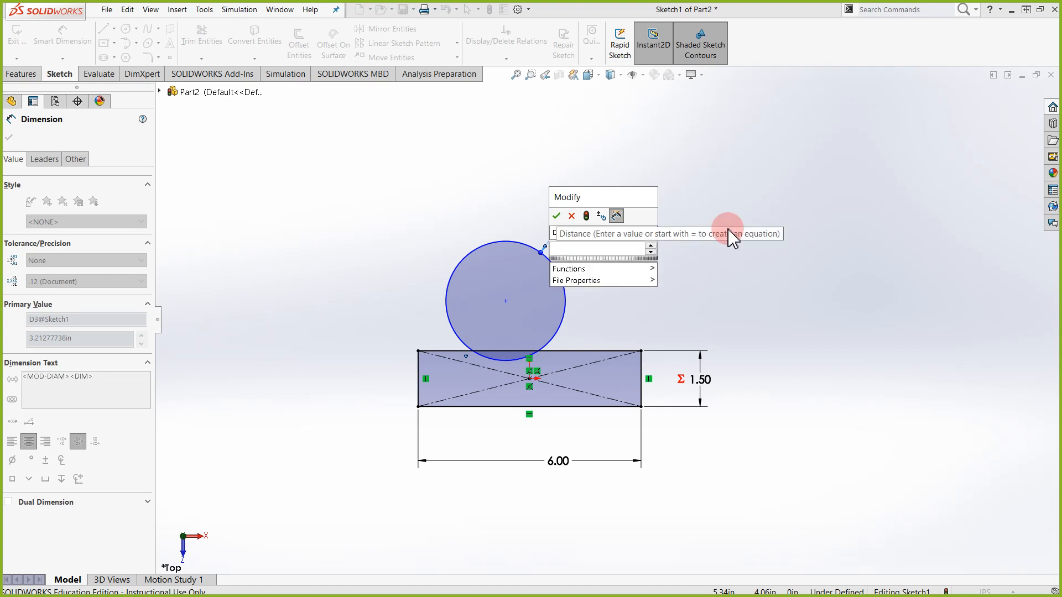
text(1.5)
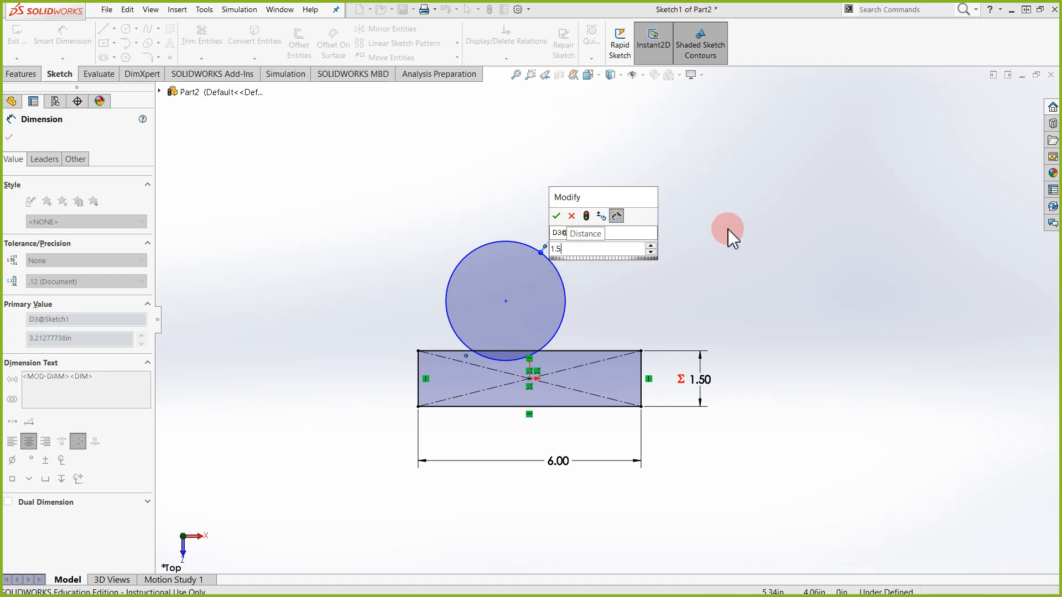
key(Escape)
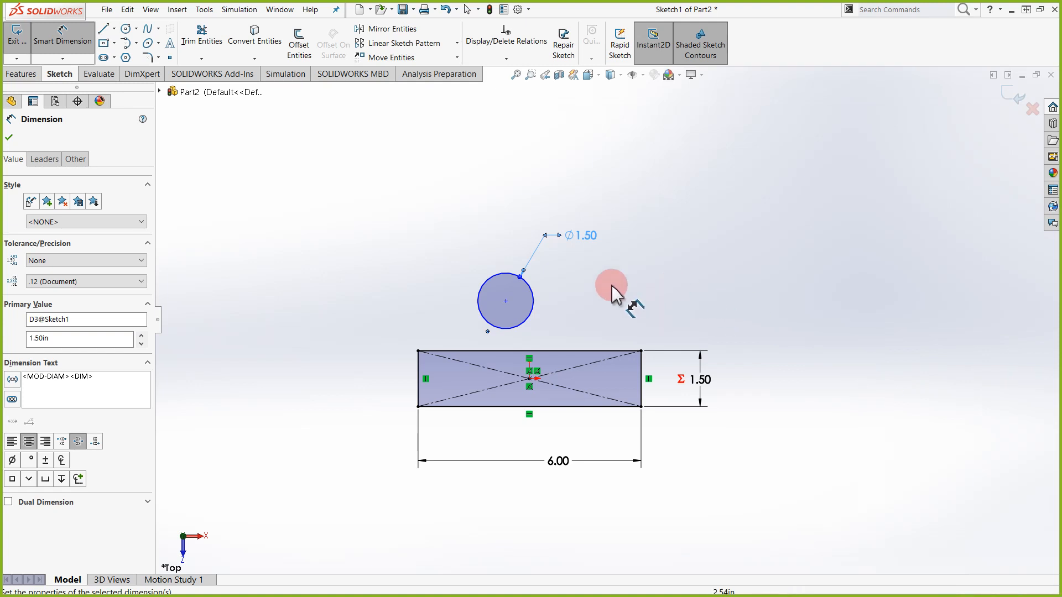
Add a Tangent relation between the circle and the rectangle's left vertical edge
scroll(486, 316, down, 1)
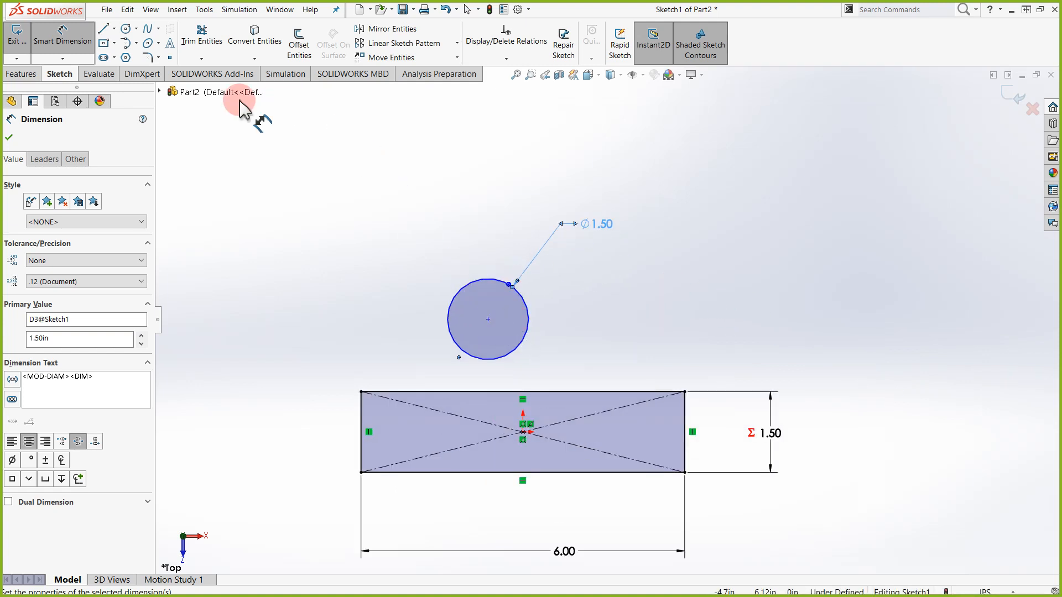
click(506, 58)
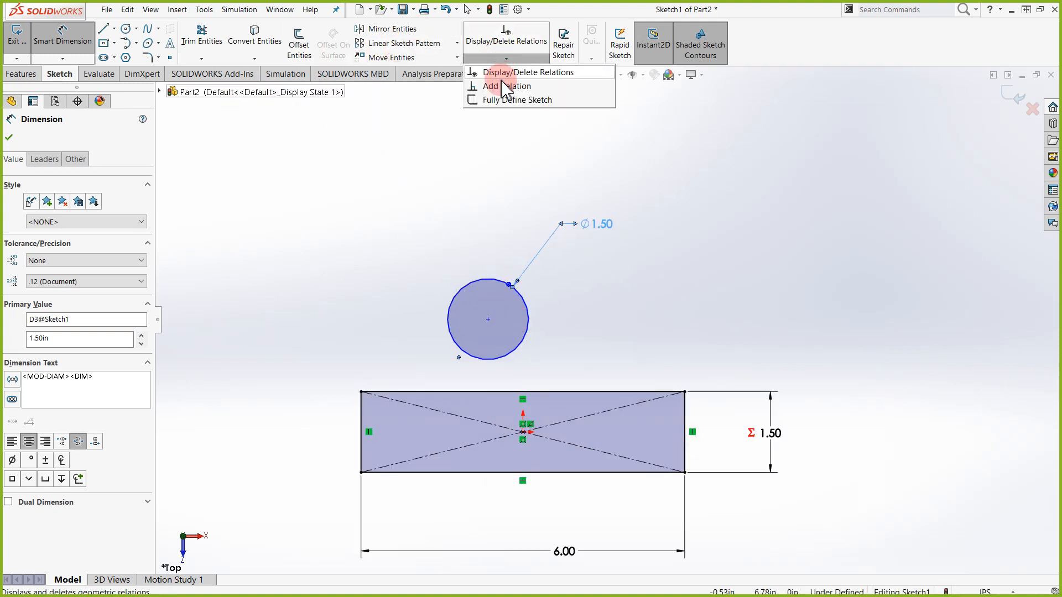
click(504, 88)
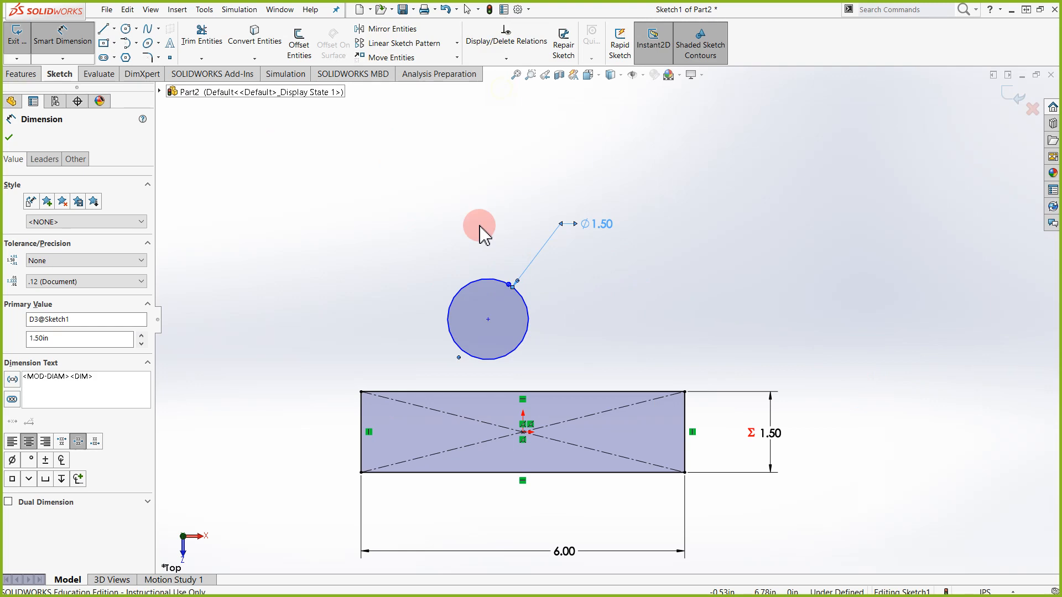
click(363, 427)
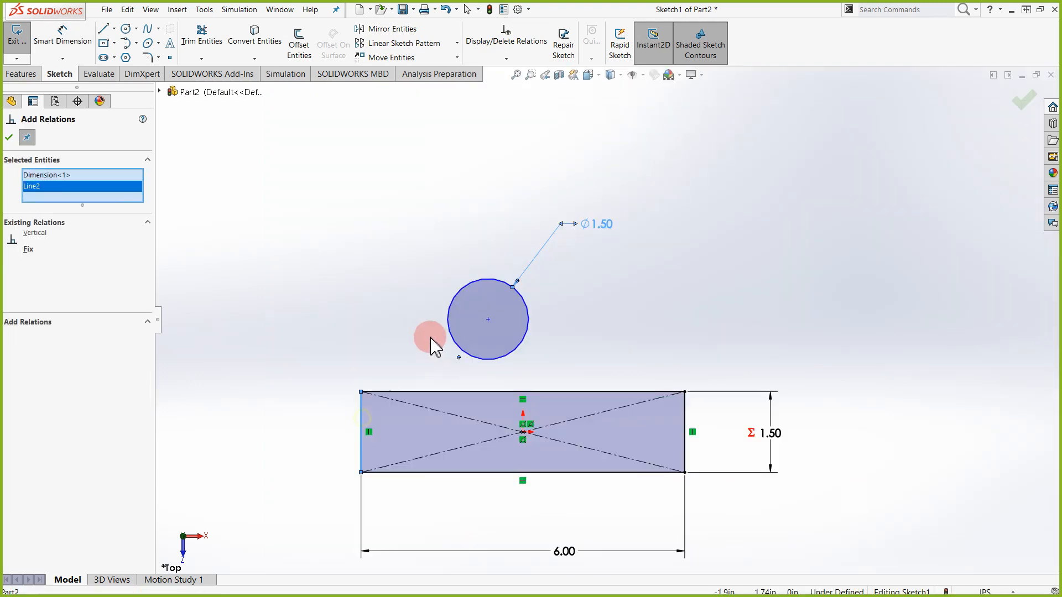
click(447, 315)
click(17, 351)
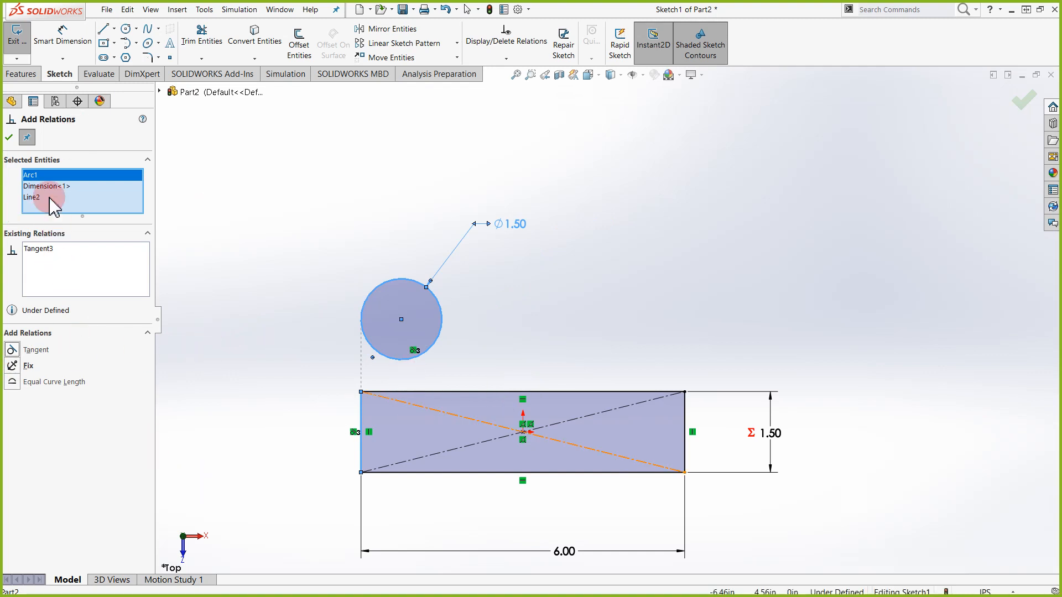
Add a Horizontal relation between the rectangle's center point and the circle's center
click(523, 432)
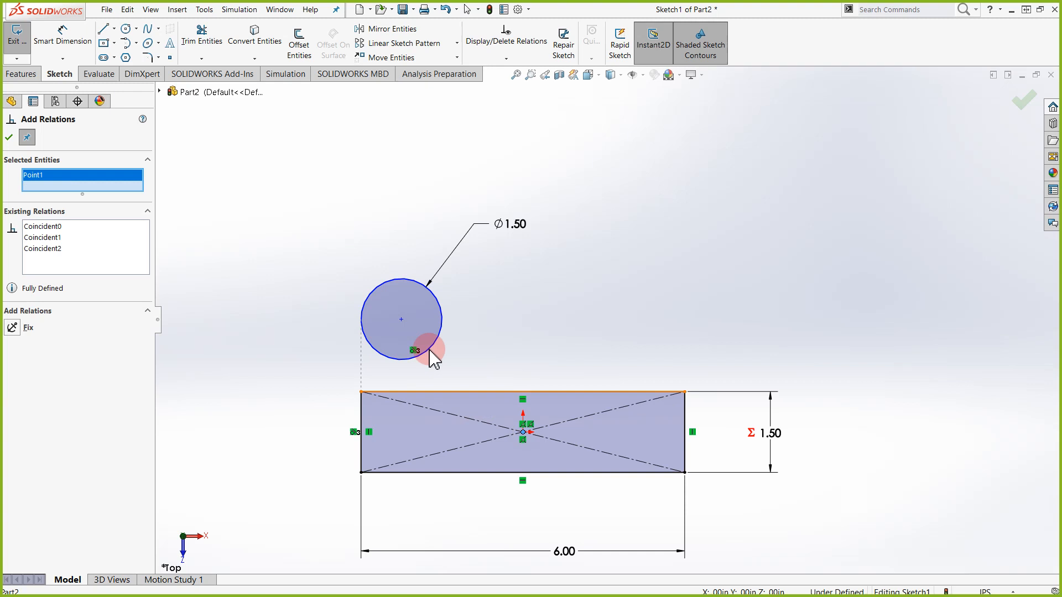
click(402, 320)
click(13, 339)
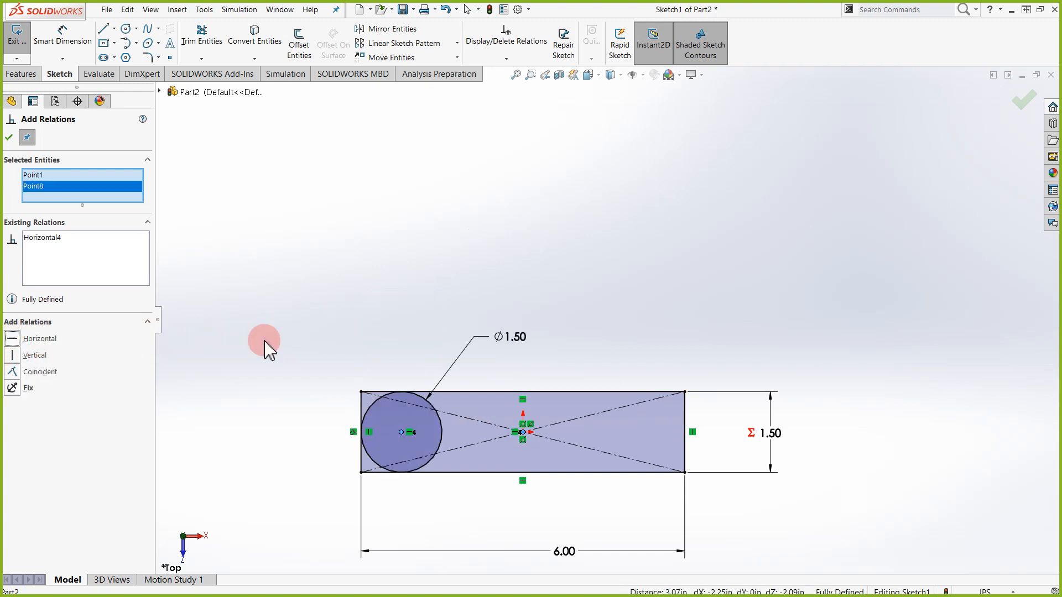
Set the document's basic length units to display inches as fractions instead of decimals
scroll(354, 421, down, 3)
scroll(604, 447, down, 2)
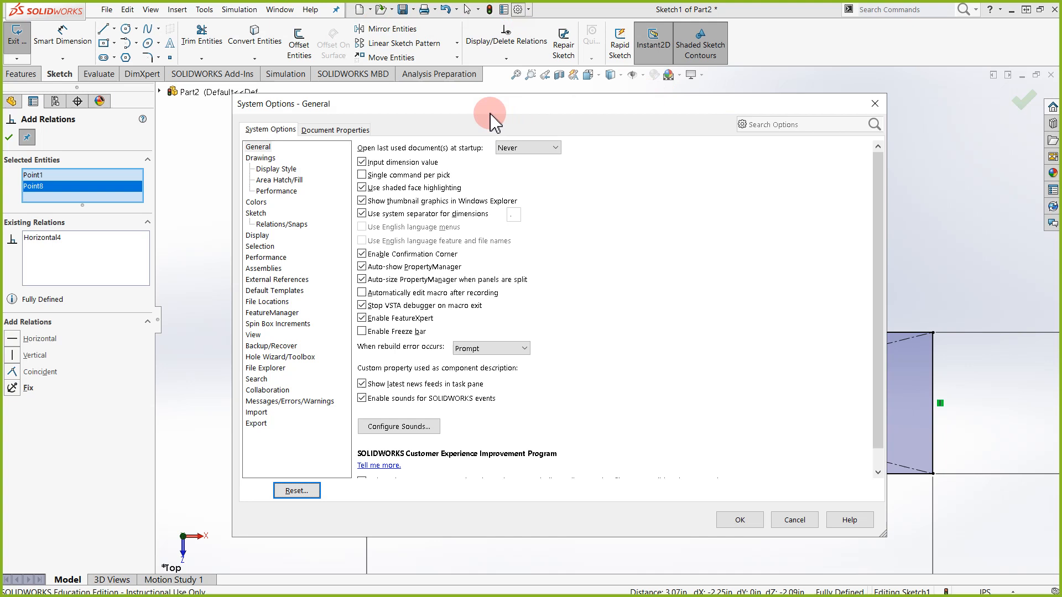
click(337, 129)
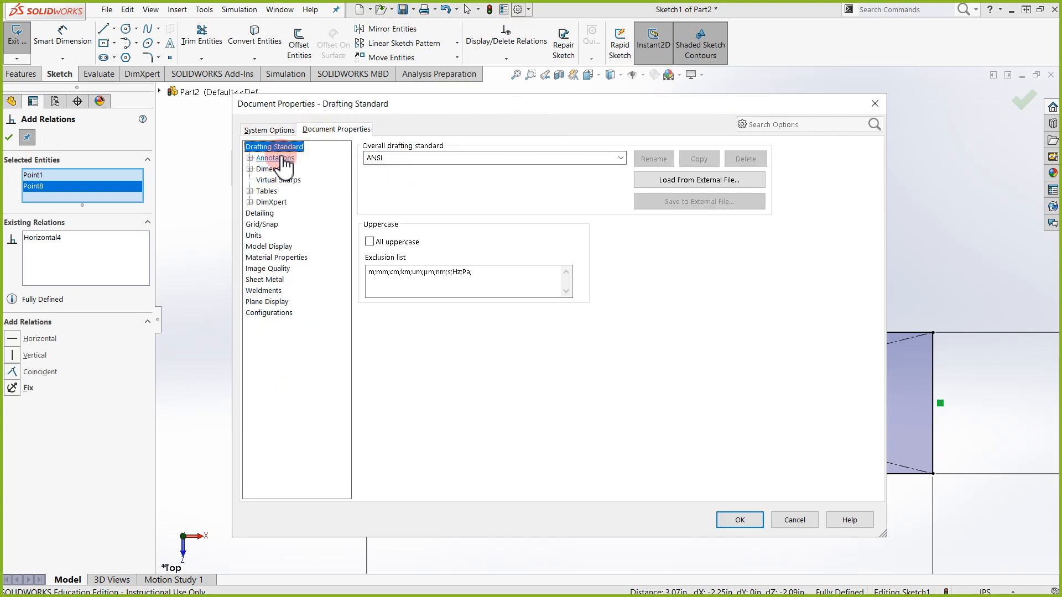
click(276, 158)
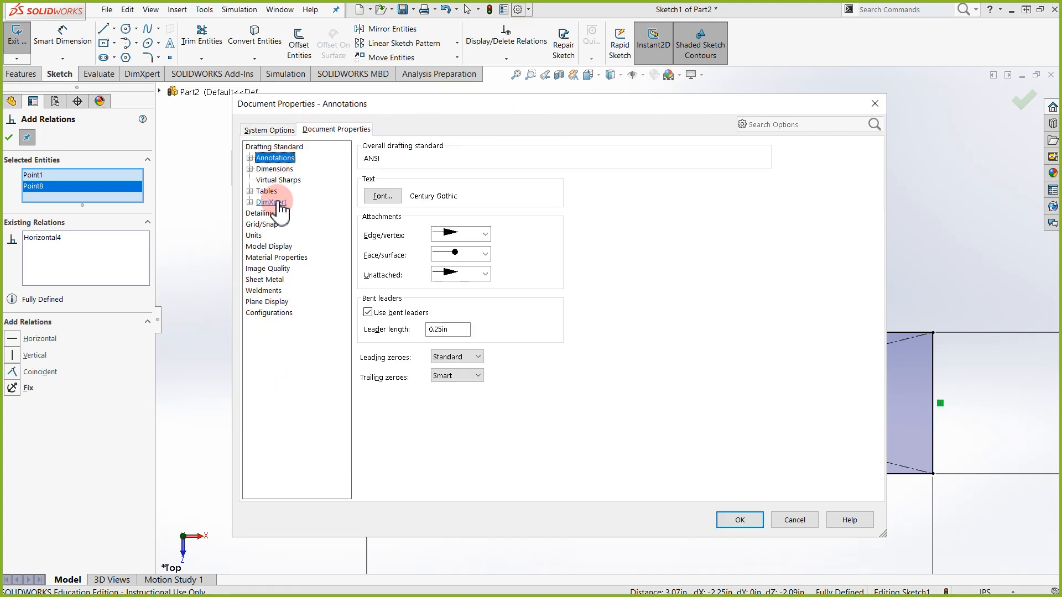
click(254, 236)
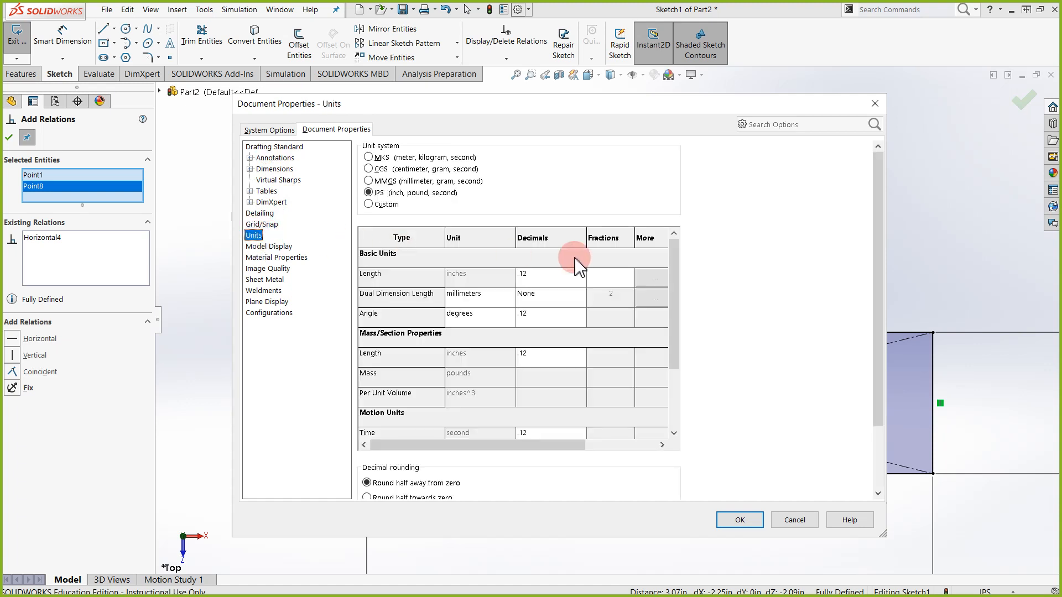
click(612, 278)
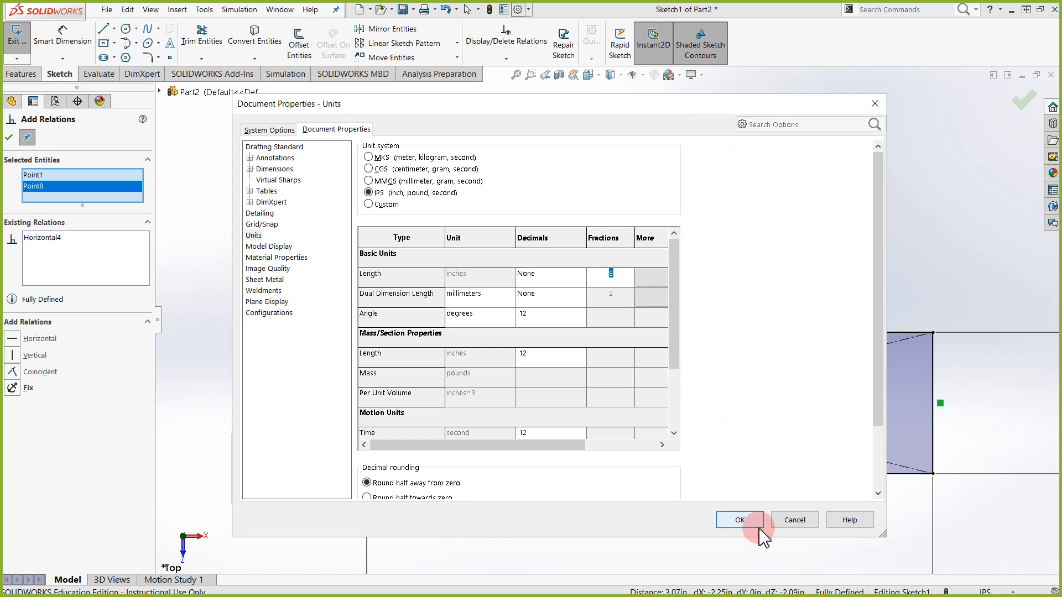
click(740, 521)
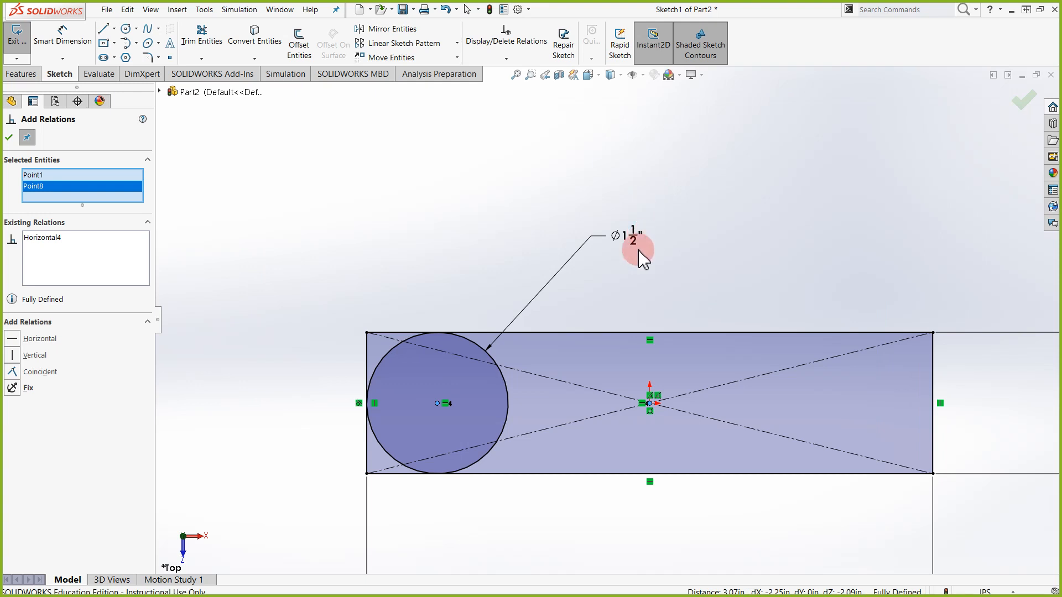
Try to change the fully defined circle's radius to 13/4 in. in its properties
key(f)
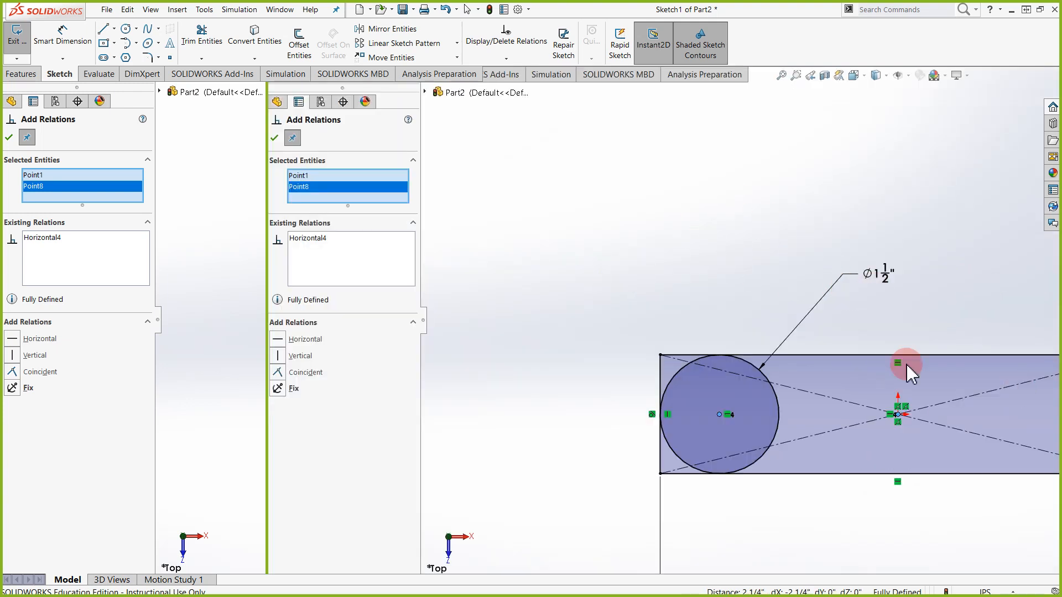
key(Escape)
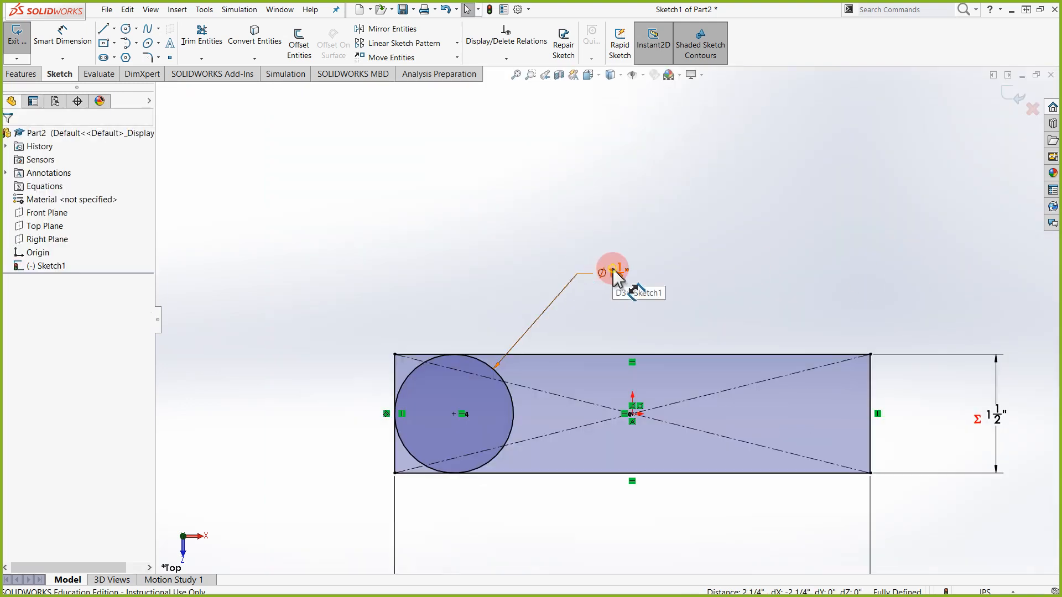
double_click(615, 272)
click(491, 376)
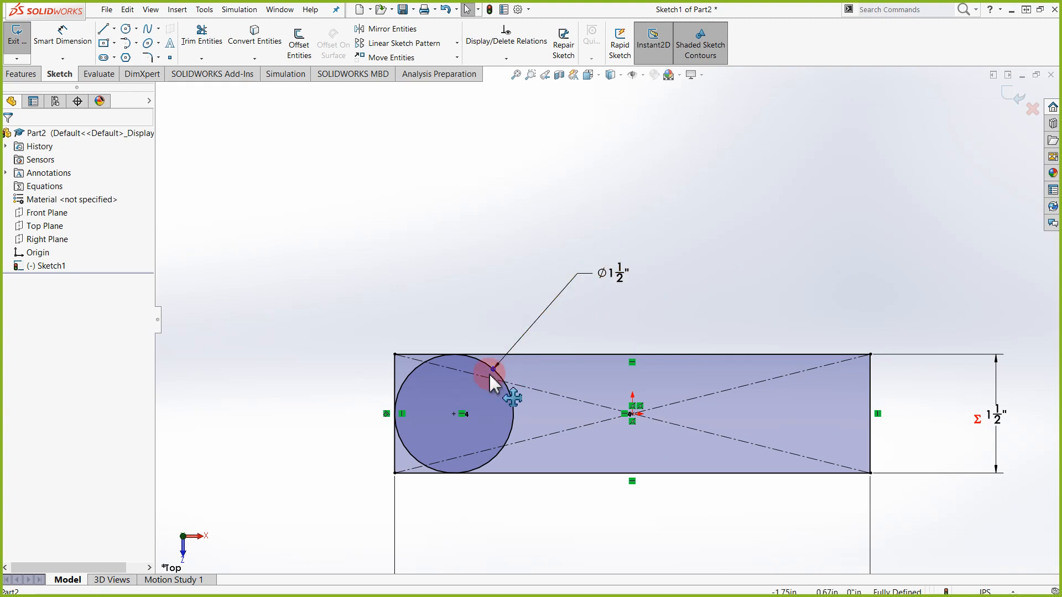
click(492, 375)
click(52, 387)
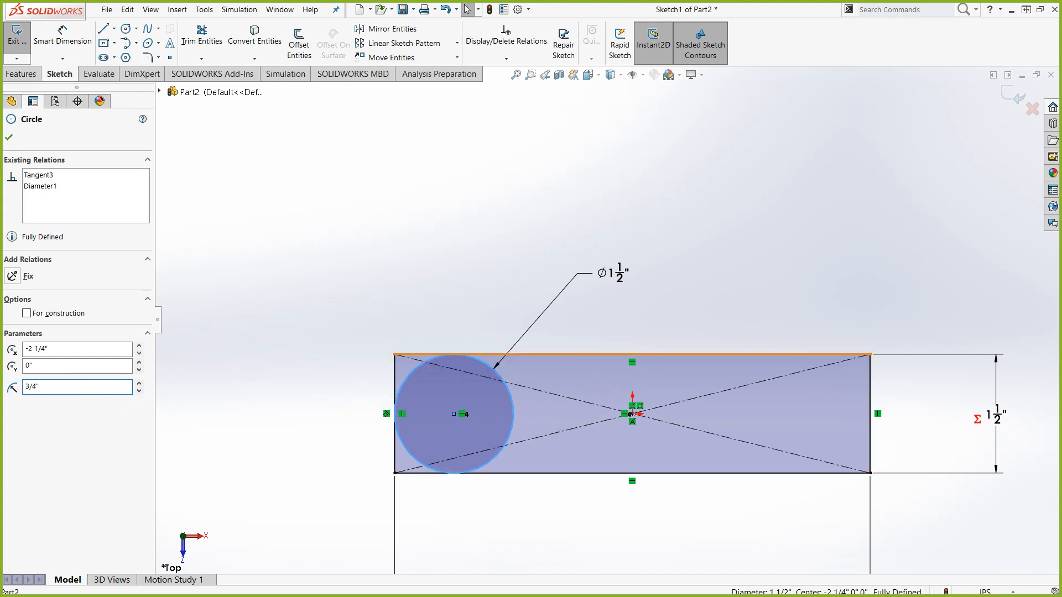
key(BackSpace)
key(BackSpace)
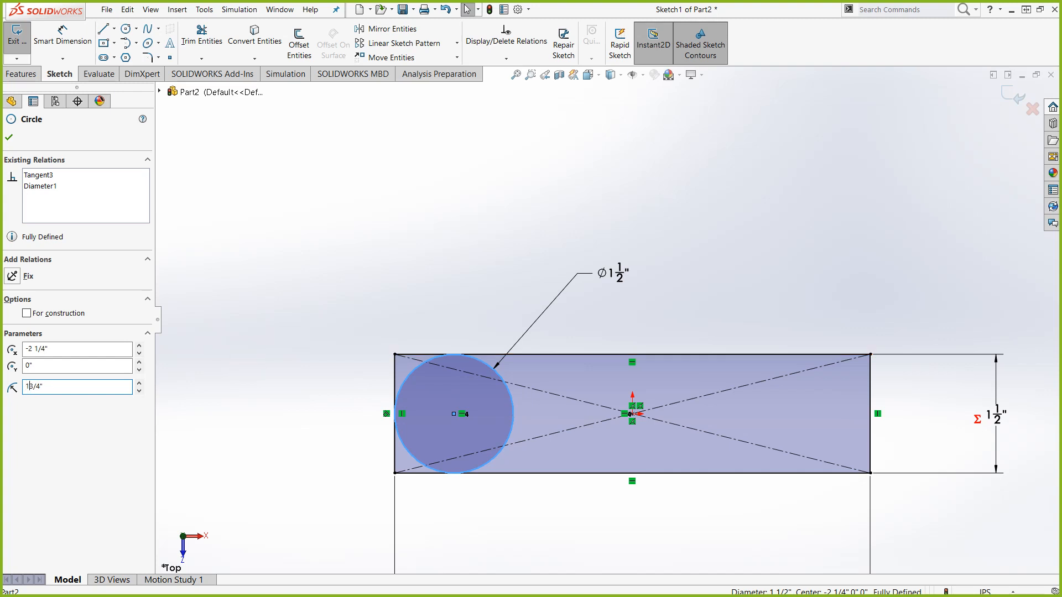
text(1)
click(81, 381)
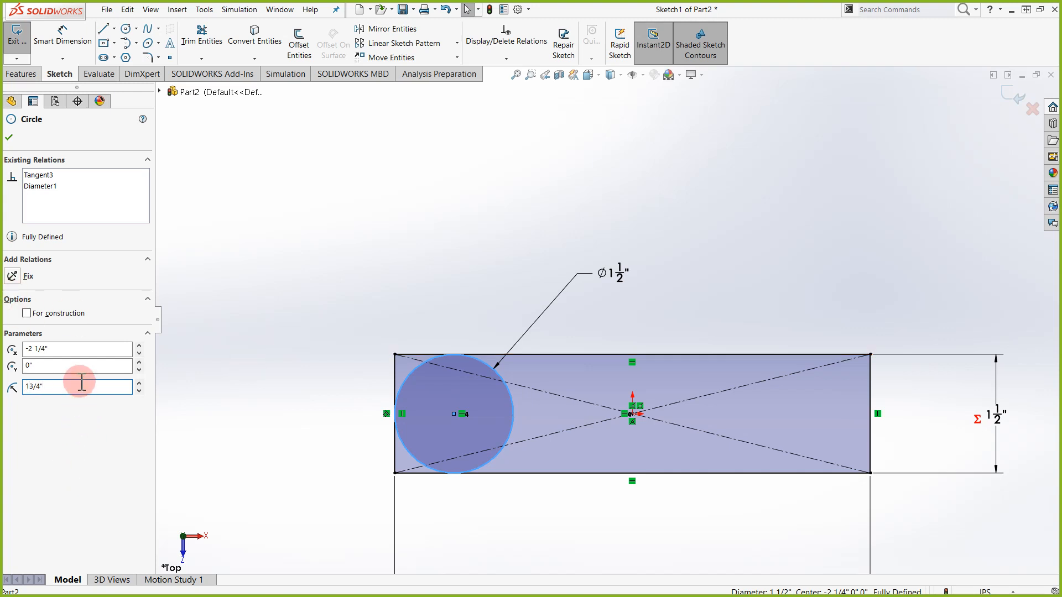
key(Escape)
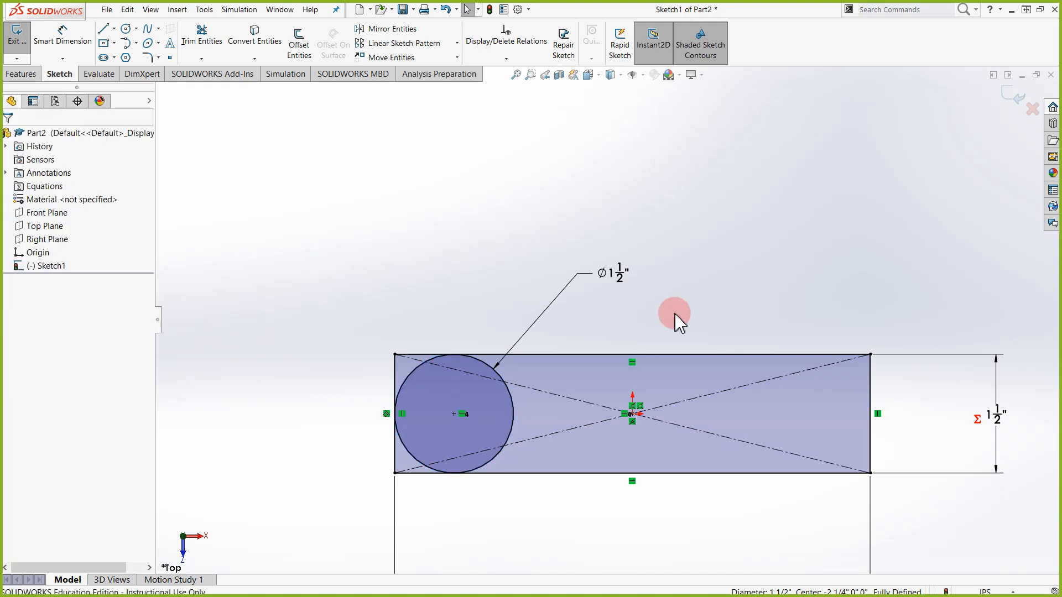
Delete the equation-driven height dimension of the rectangle
scroll(603, 253, down, 2)
scroll(607, 285, up, 5)
scroll(717, 332, down, 2)
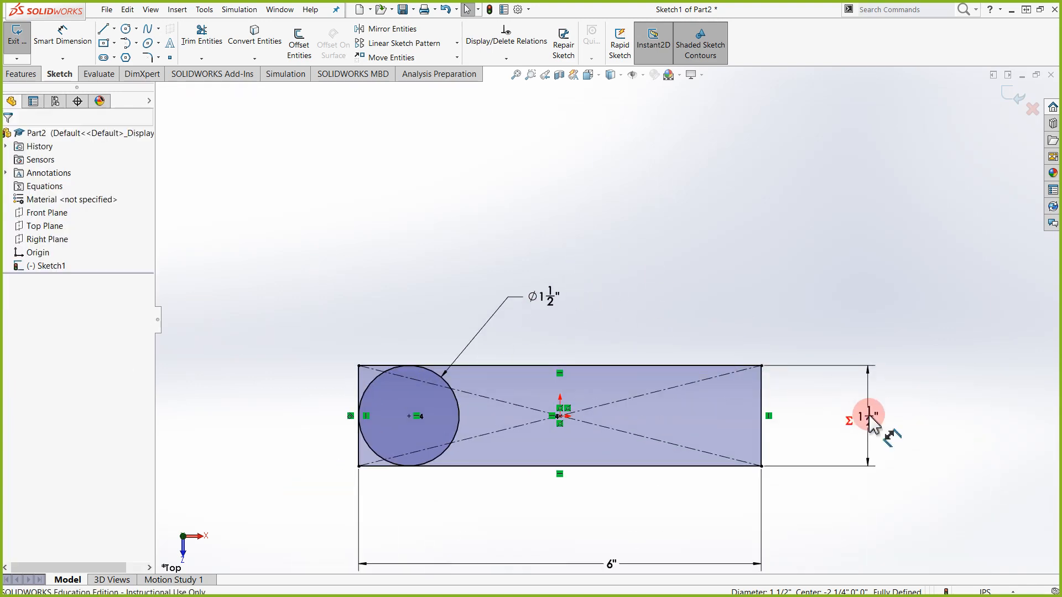
click(866, 380)
key(Delete)
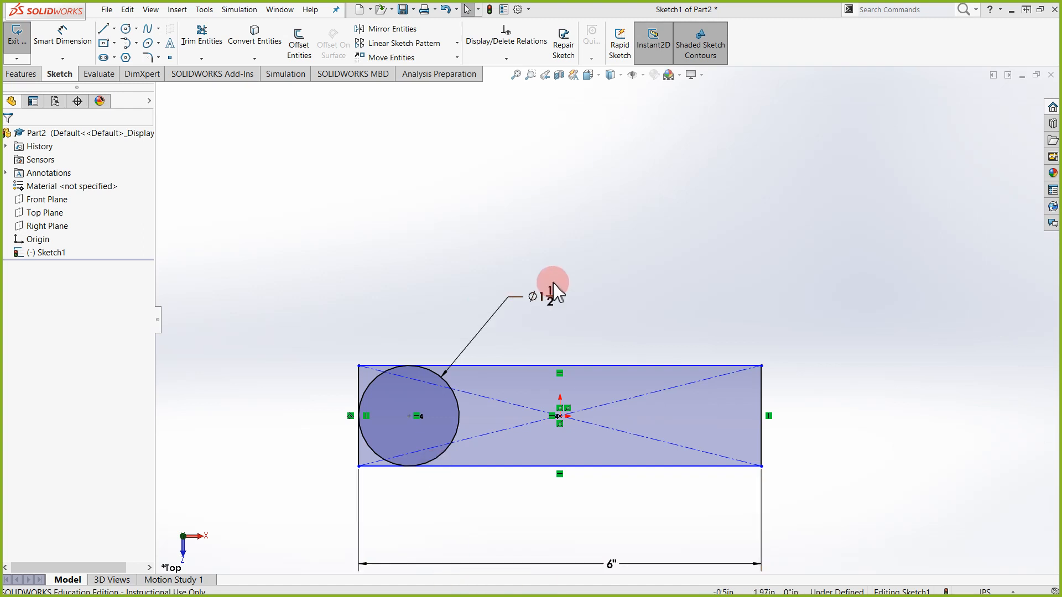
Stretch the rectangle taller by moving its upper edge away from the circle
scroll(553, 283, down, 1)
scroll(657, 369, up, 3)
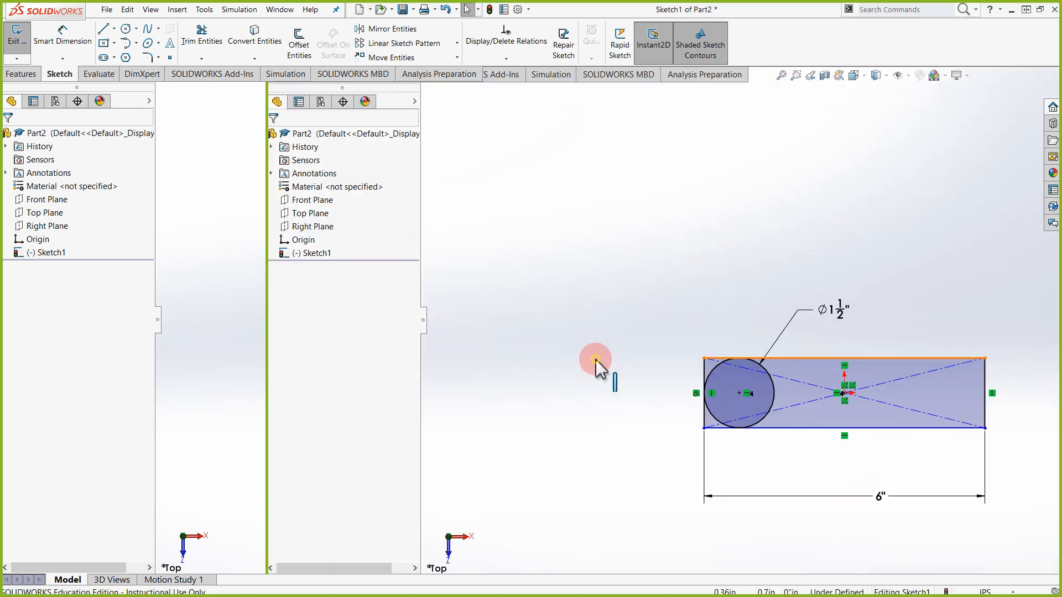
click(595, 358)
drag(880, 357, 880, 282)
click(660, 358)
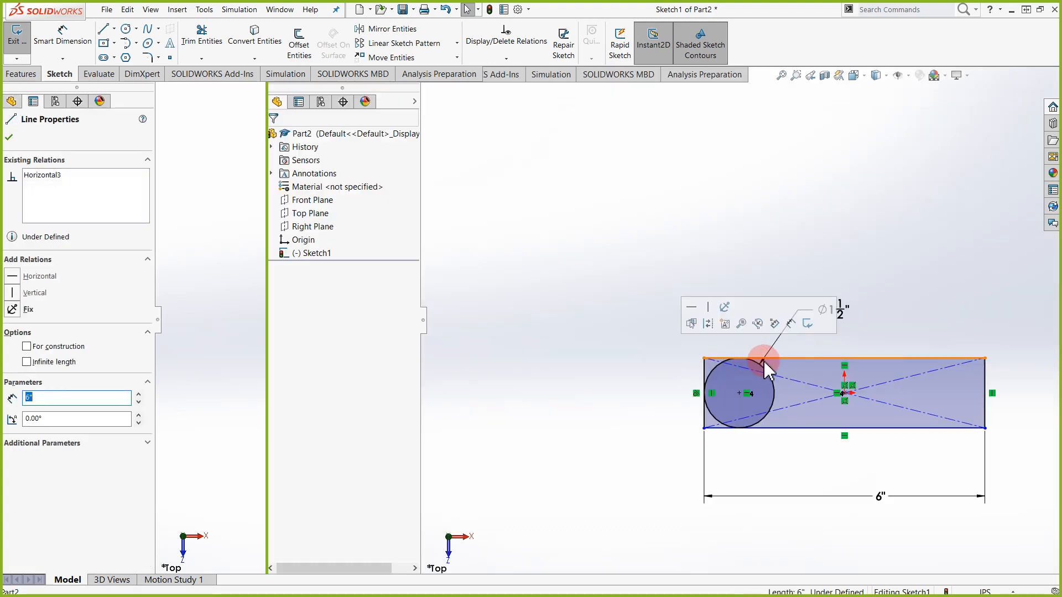
drag(788, 363, 787, 301)
drag(652, 364, 631, 288)
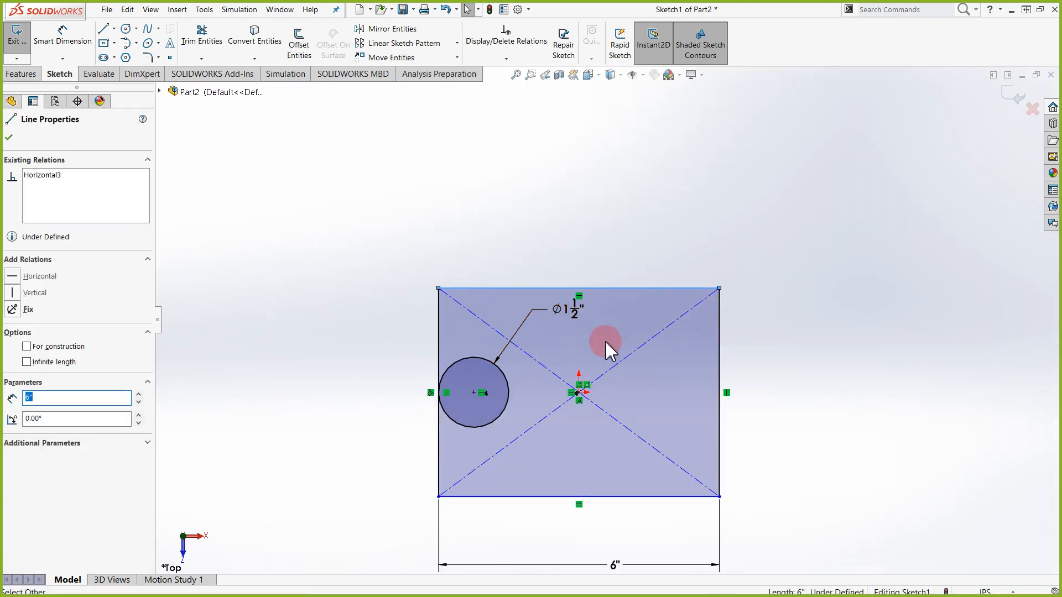
scroll(606, 344, up, 1)
key(Escape)
Try to edit the radius of the circle tangent to the rectangle's left edge
click(535, 370)
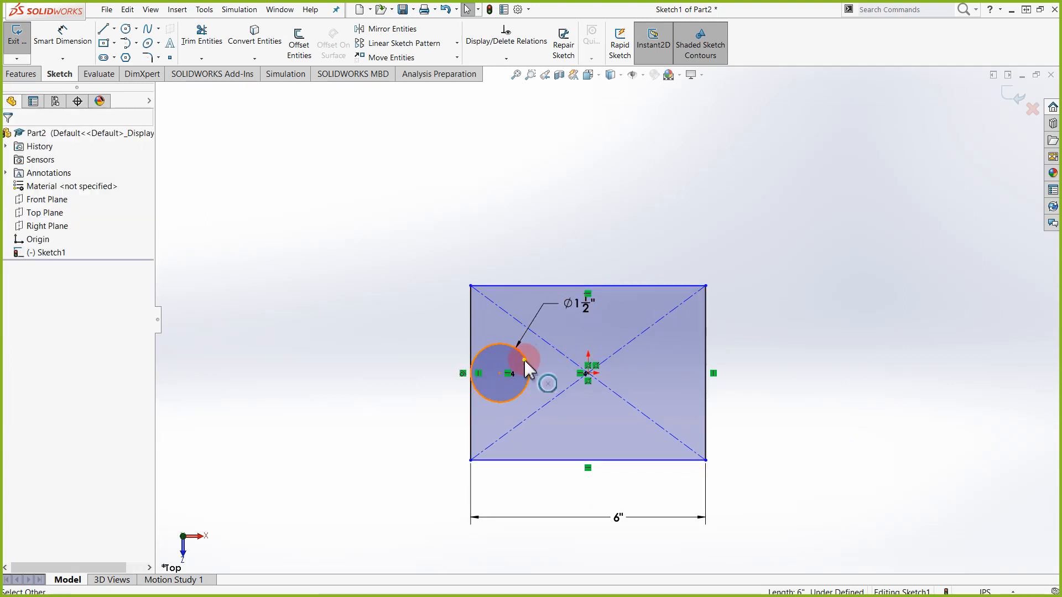
click(71, 390)
drag(68, 391, 30, 390)
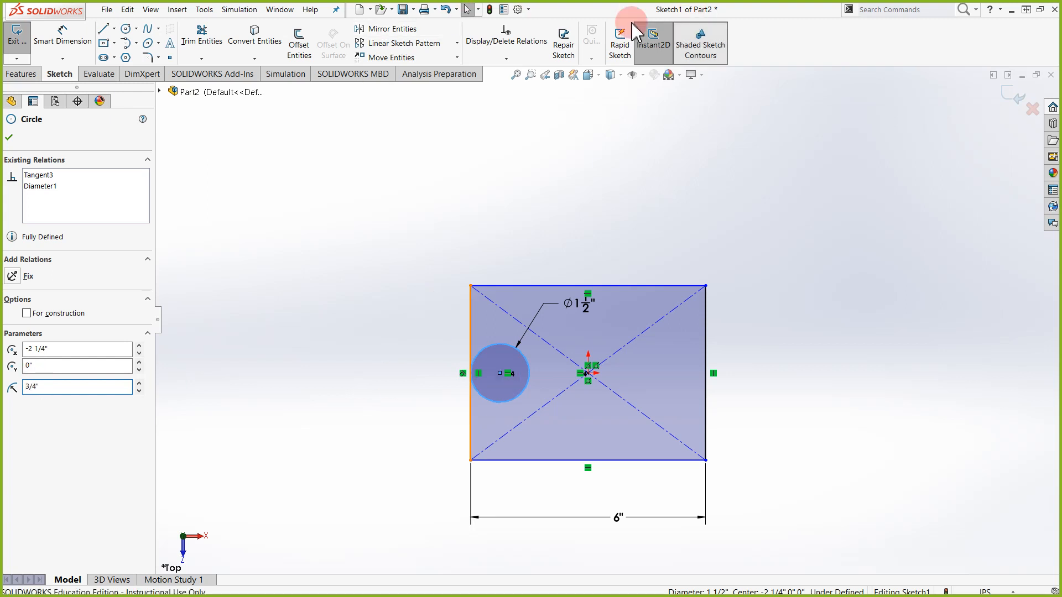
Inspect the fraction denominator setting for basic length in the document's unit properties
click(518, 8)
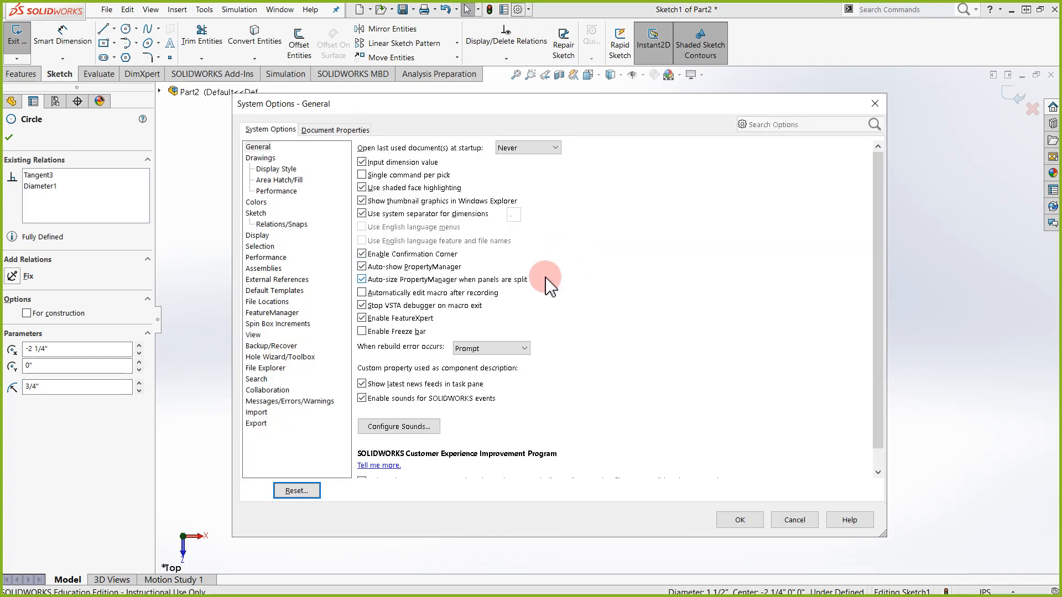
click(335, 131)
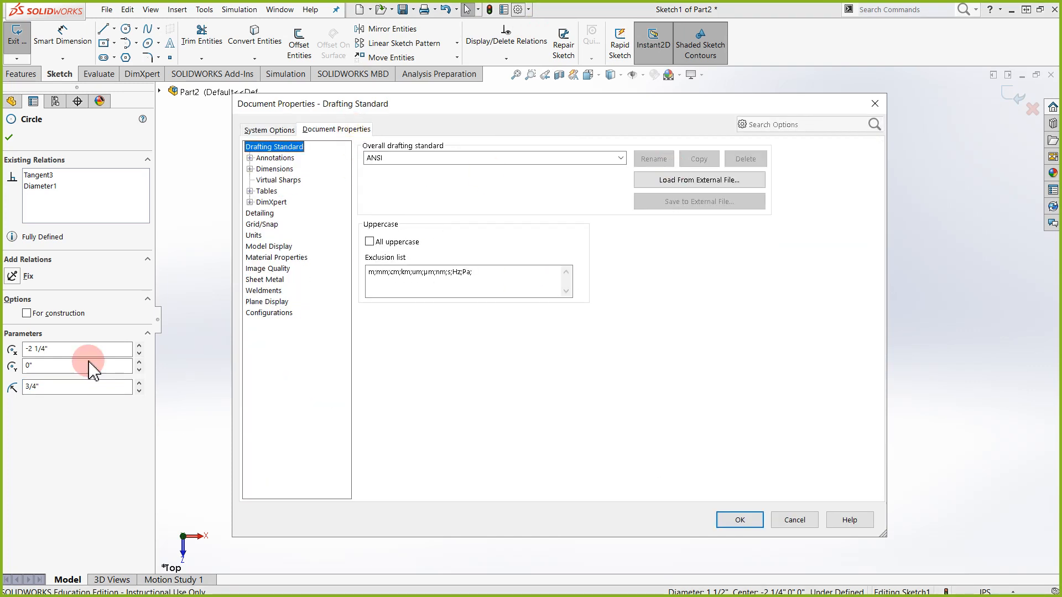
click(259, 236)
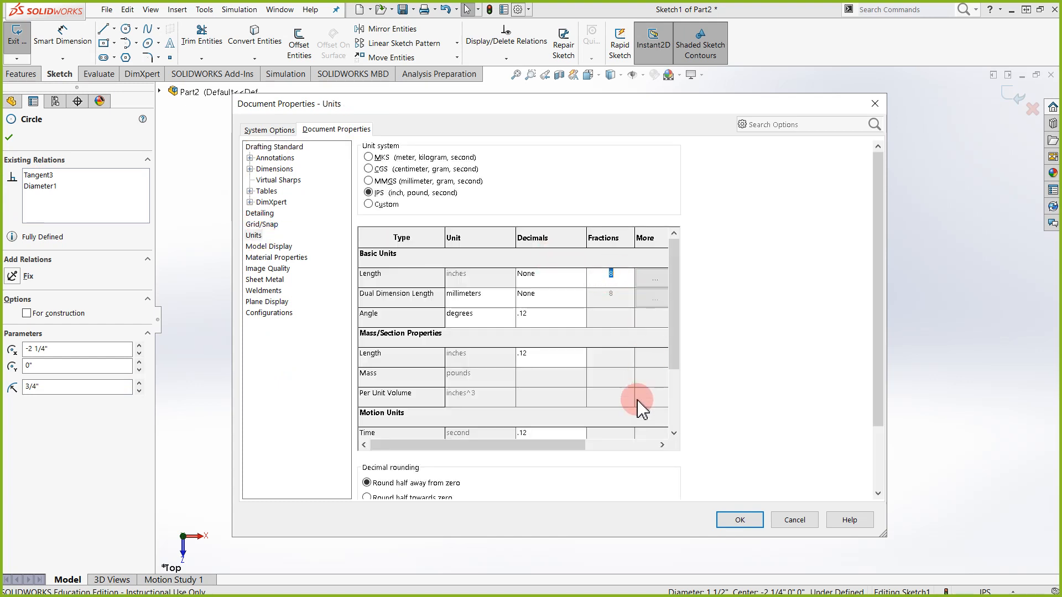
drag(541, 446, 611, 446)
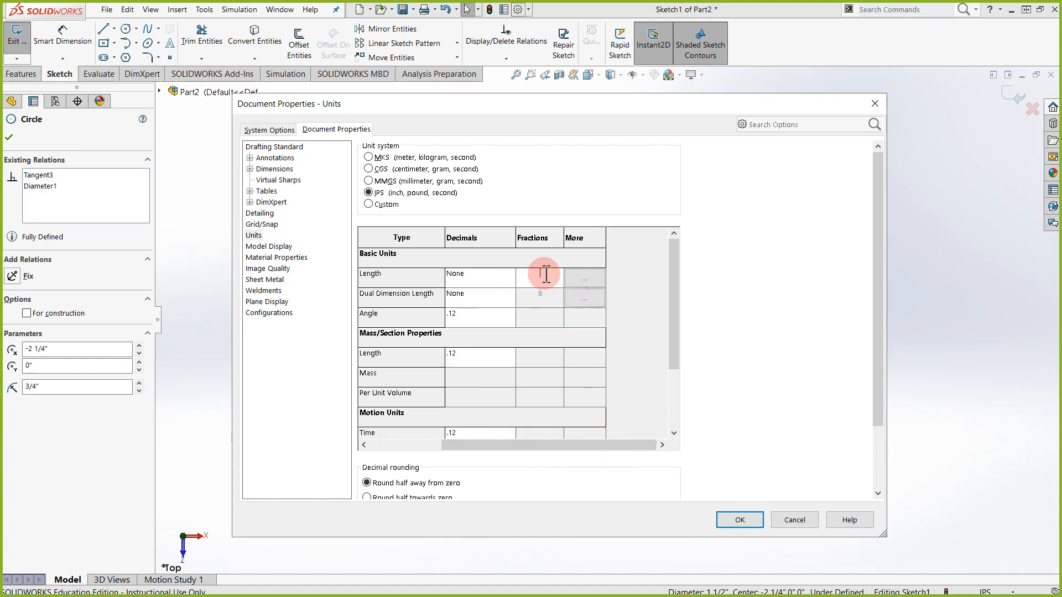
click(543, 273)
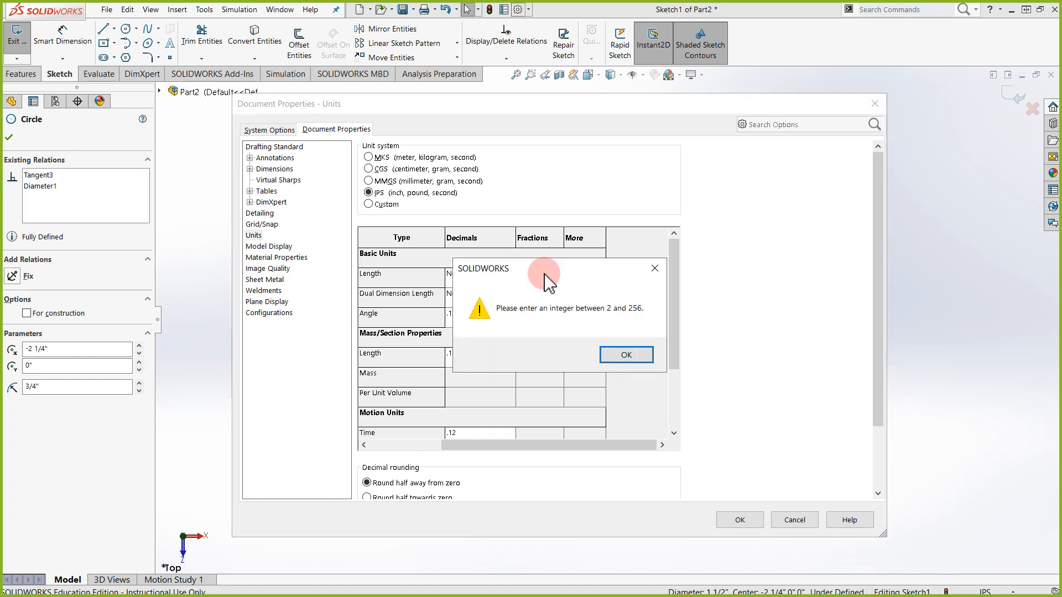
click(623, 353)
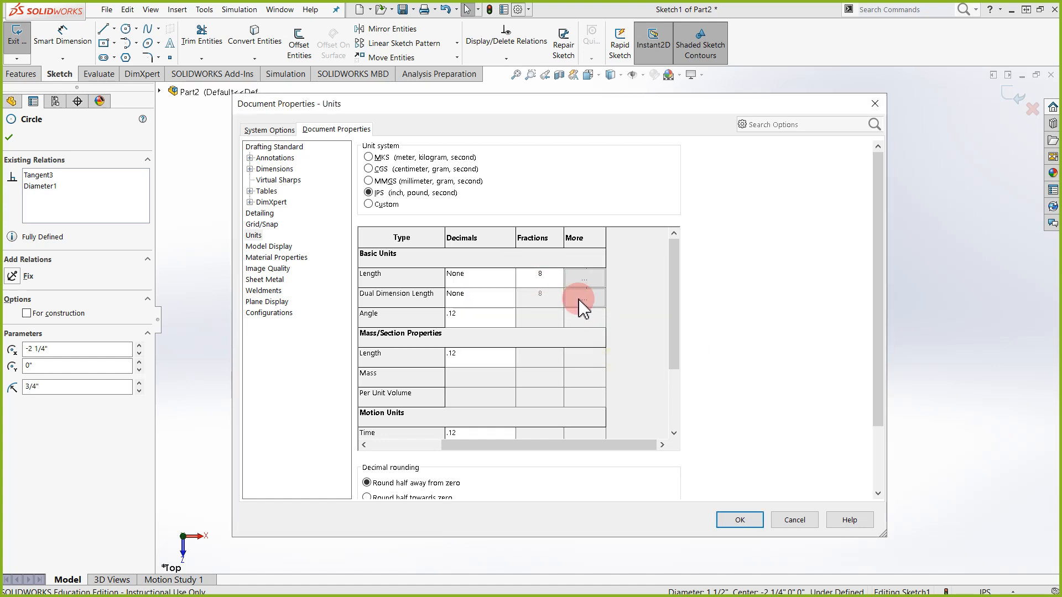
click(741, 522)
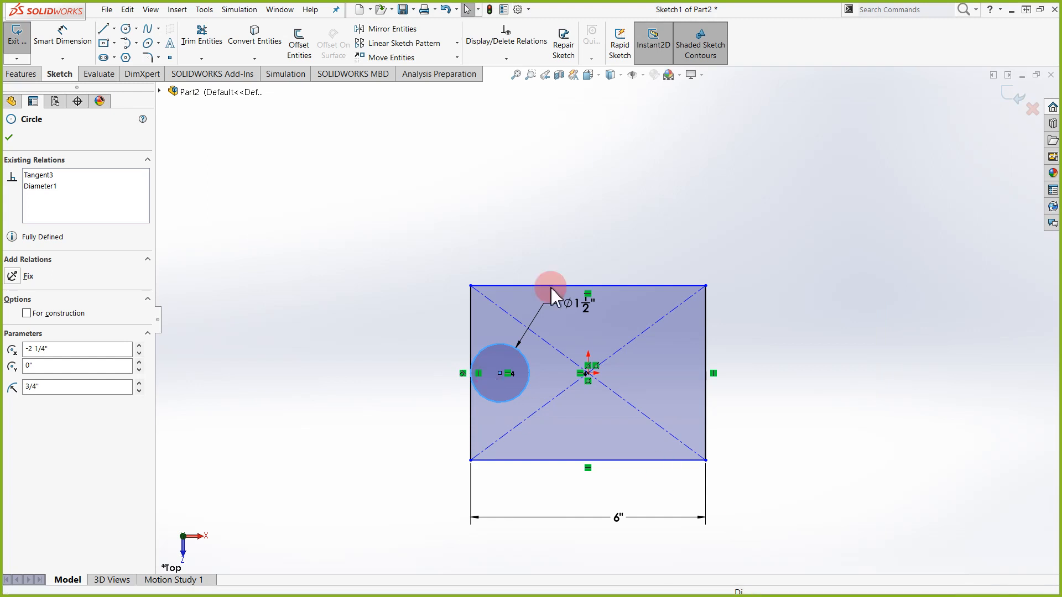
Delete the diameter and tangent relations from the circle
click(48, 386)
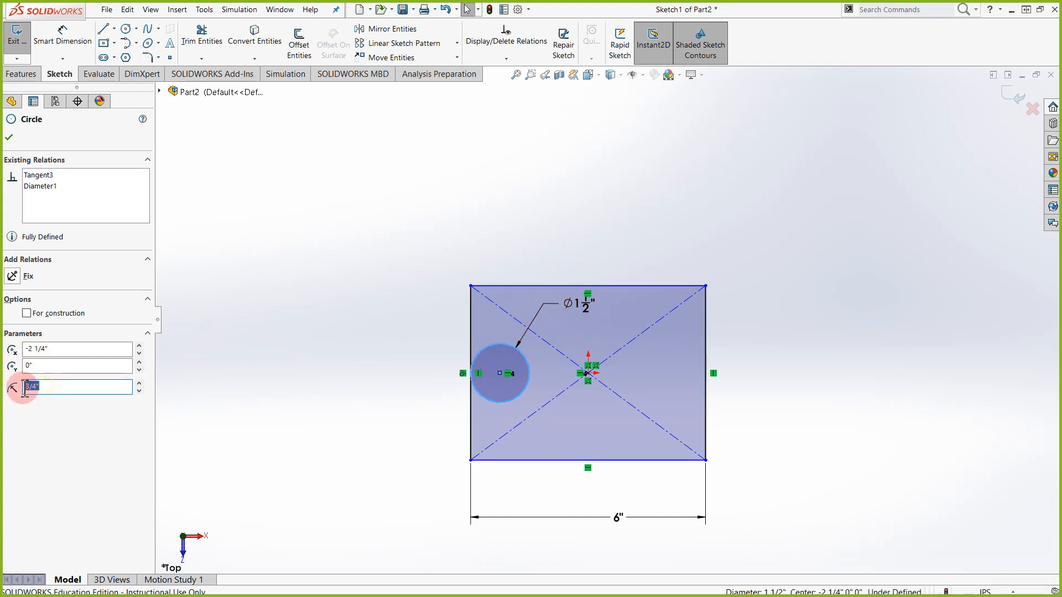
click(139, 384)
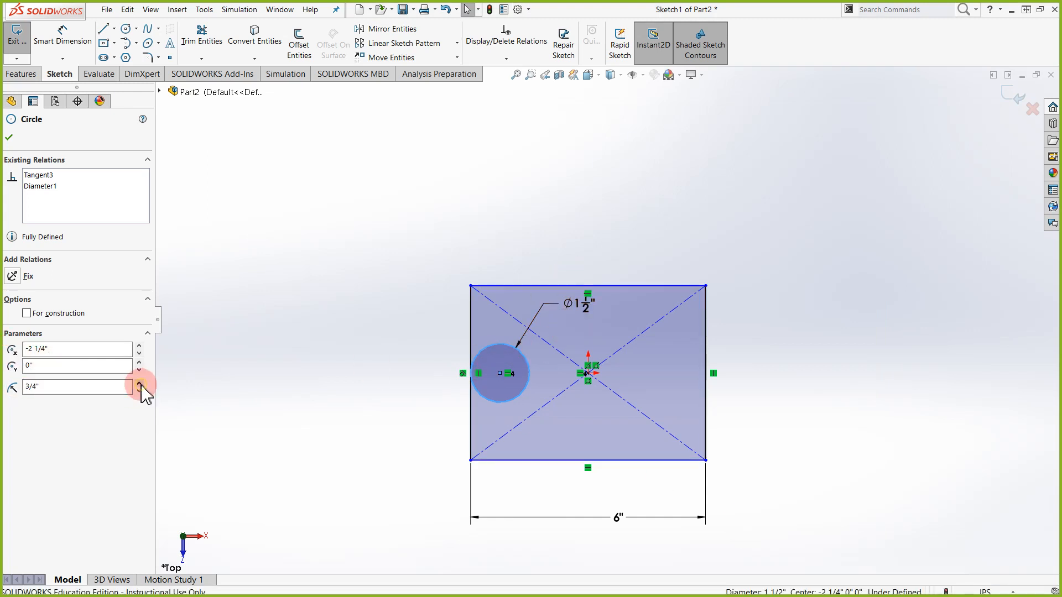
click(529, 374)
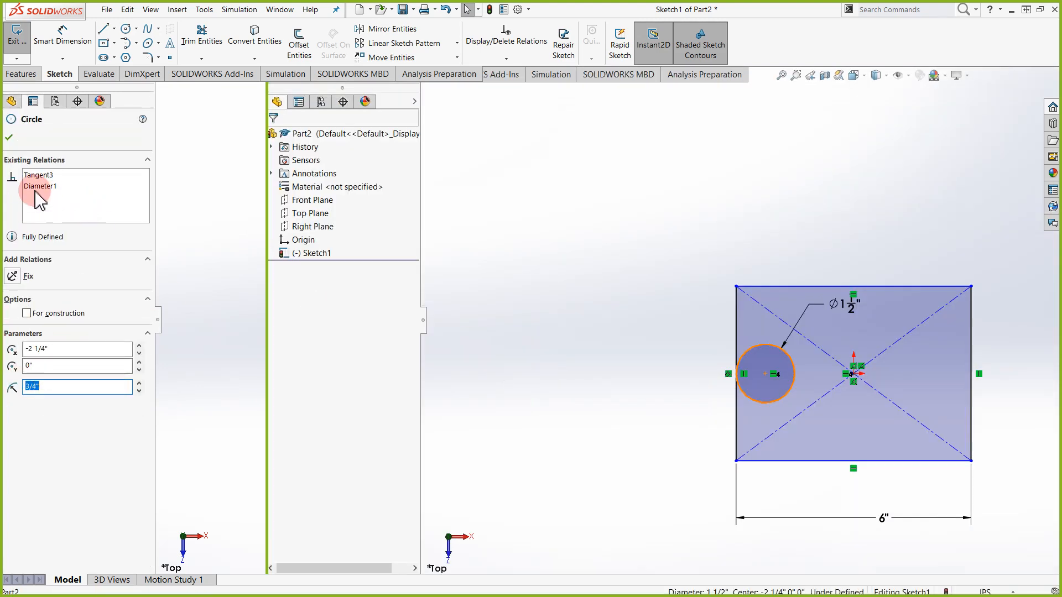
right_click(40, 187)
click(69, 215)
right_click(45, 176)
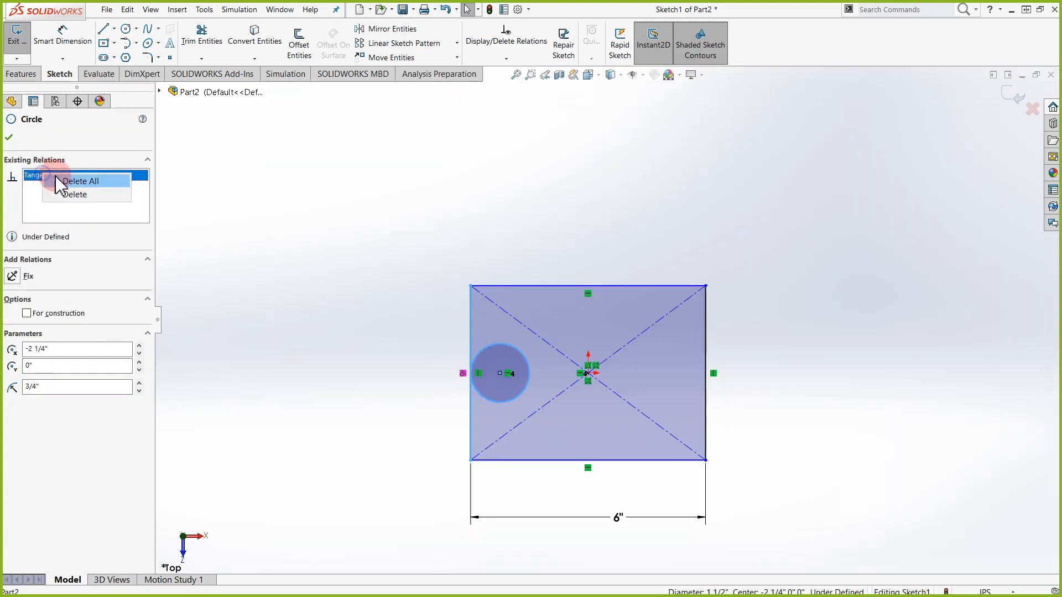
click(75, 195)
Dimension the circle's diameter at 1 1/2 in
click(63, 36)
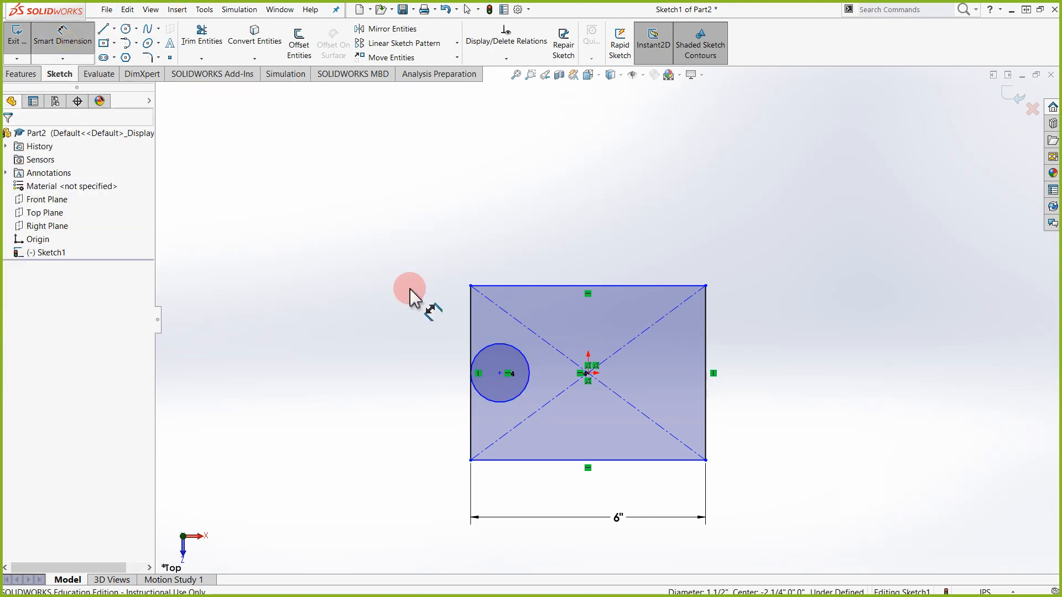
click(519, 355)
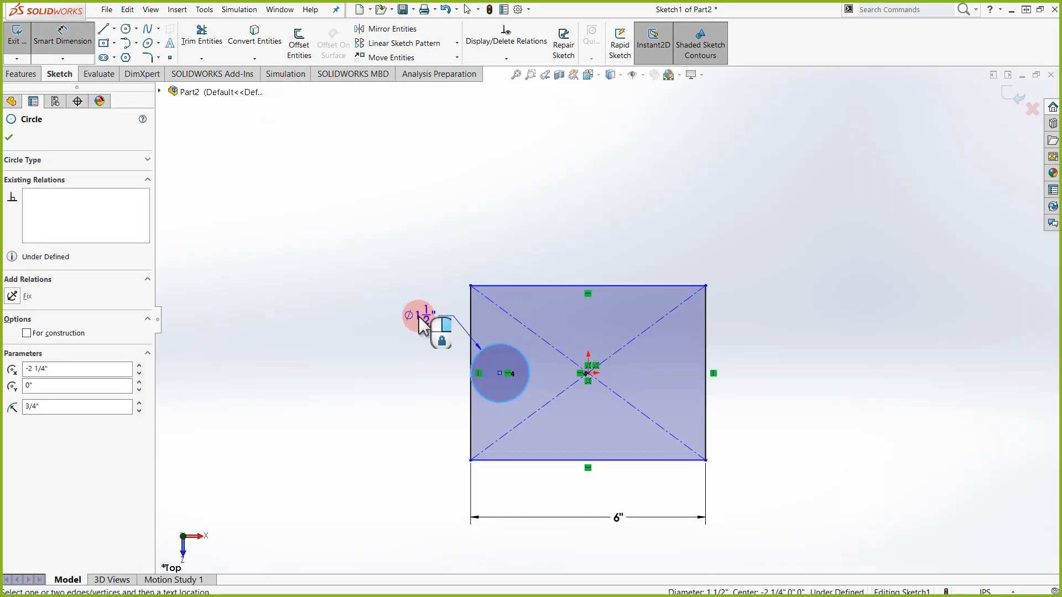
click(395, 312)
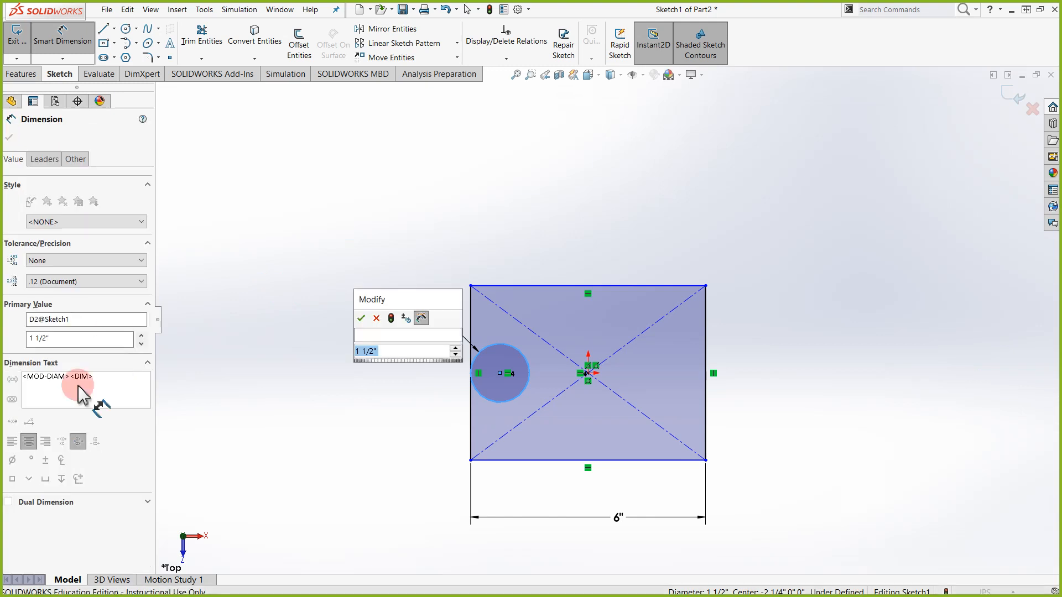
click(424, 335)
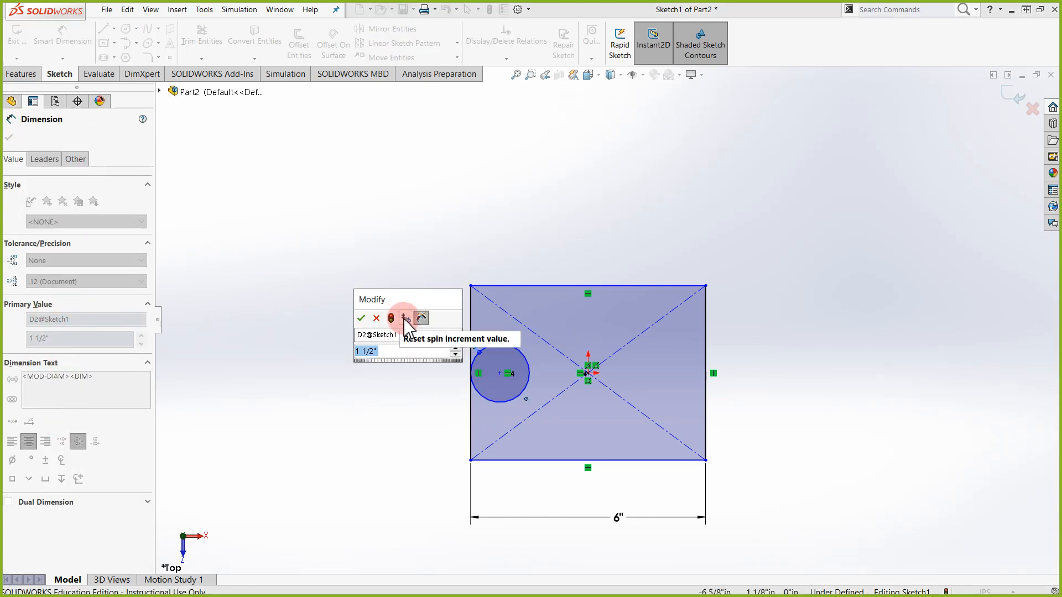
click(361, 318)
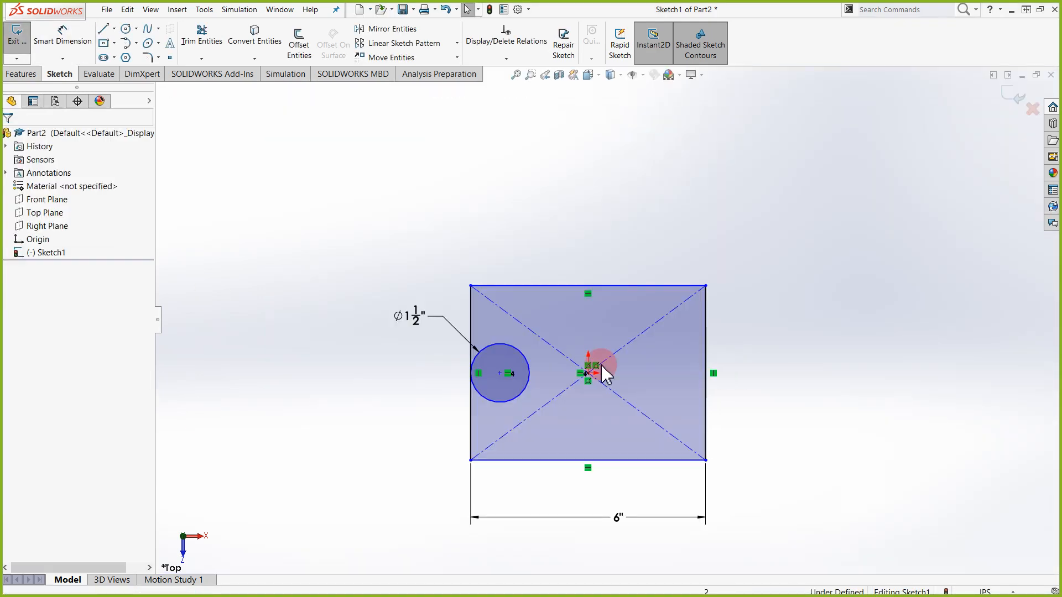
Delete the circle inside the rectangle and the trial circle of about 1 1/4 in. radius sketched outside it
click(499, 372)
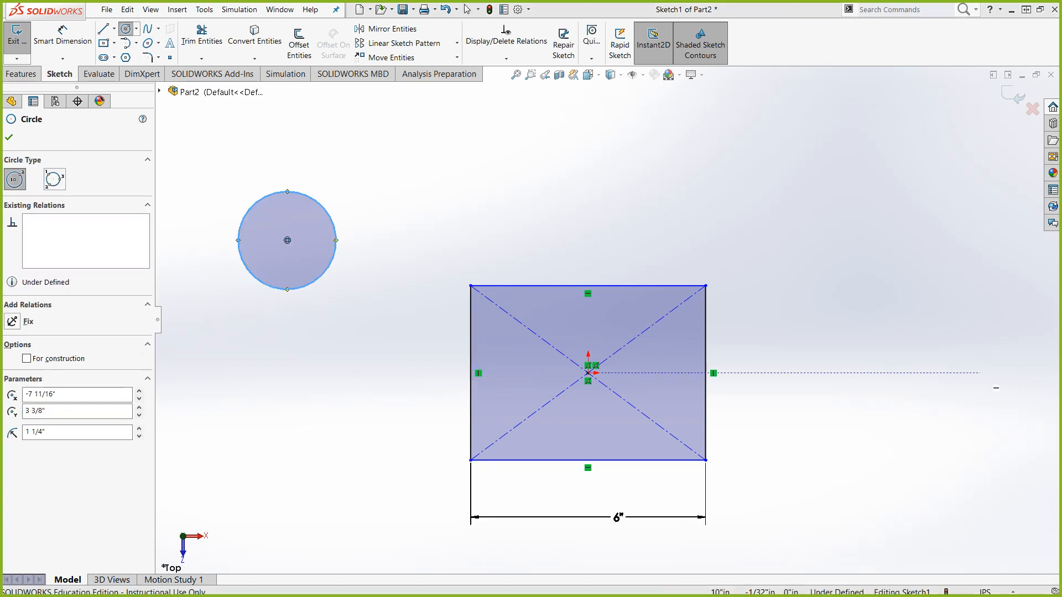
click(881, 257)
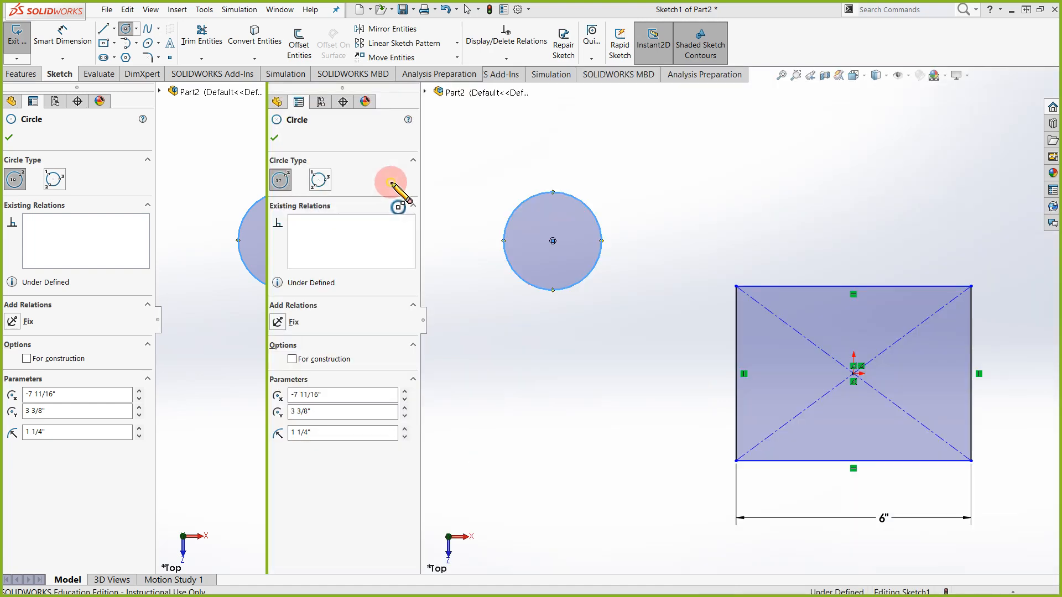
click(391, 183)
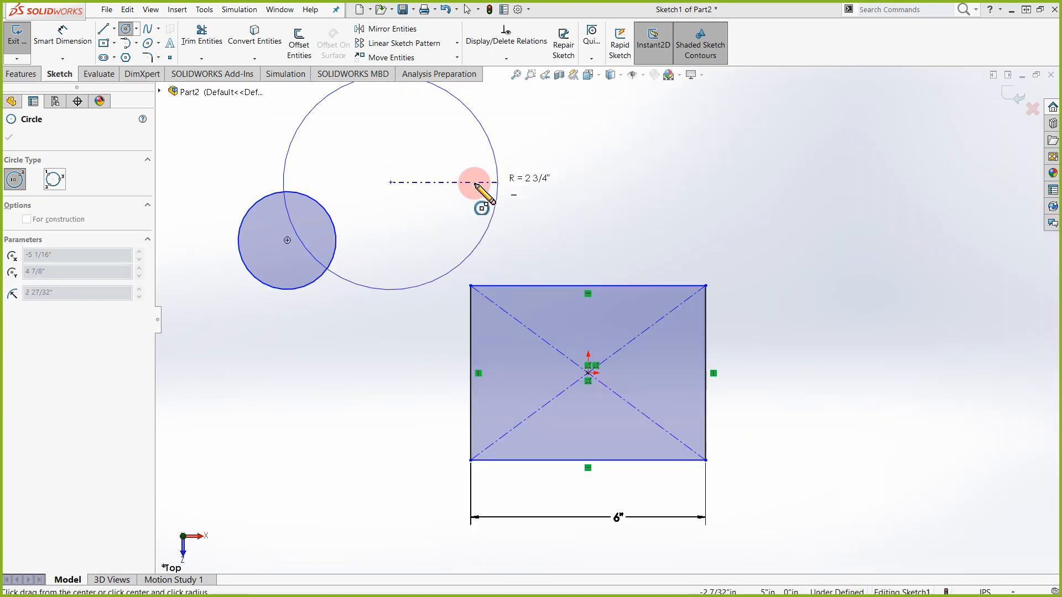
key(Escape)
drag(379, 159, 315, 303)
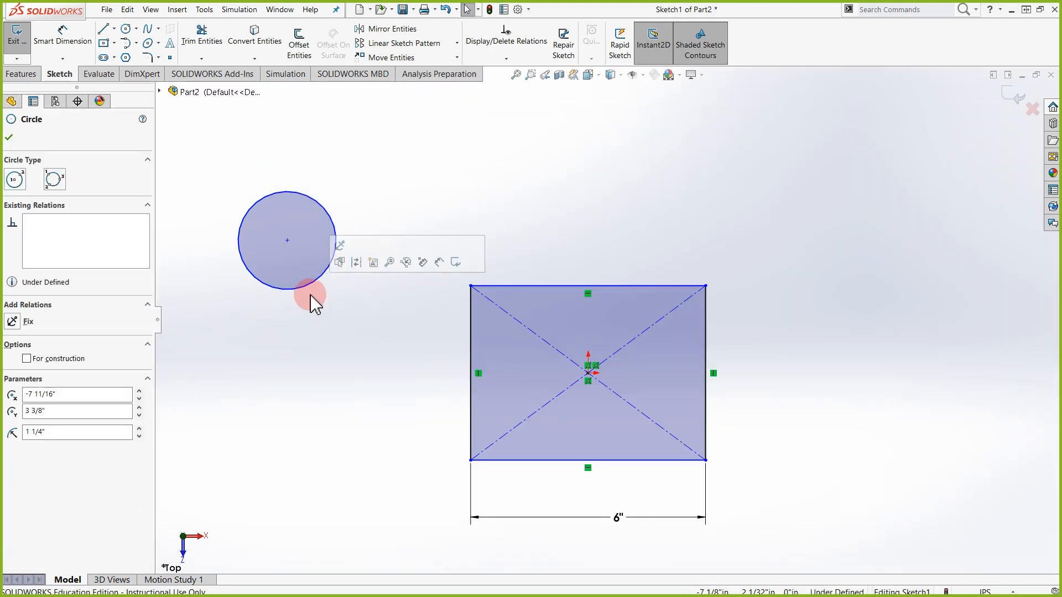
key(Delete)
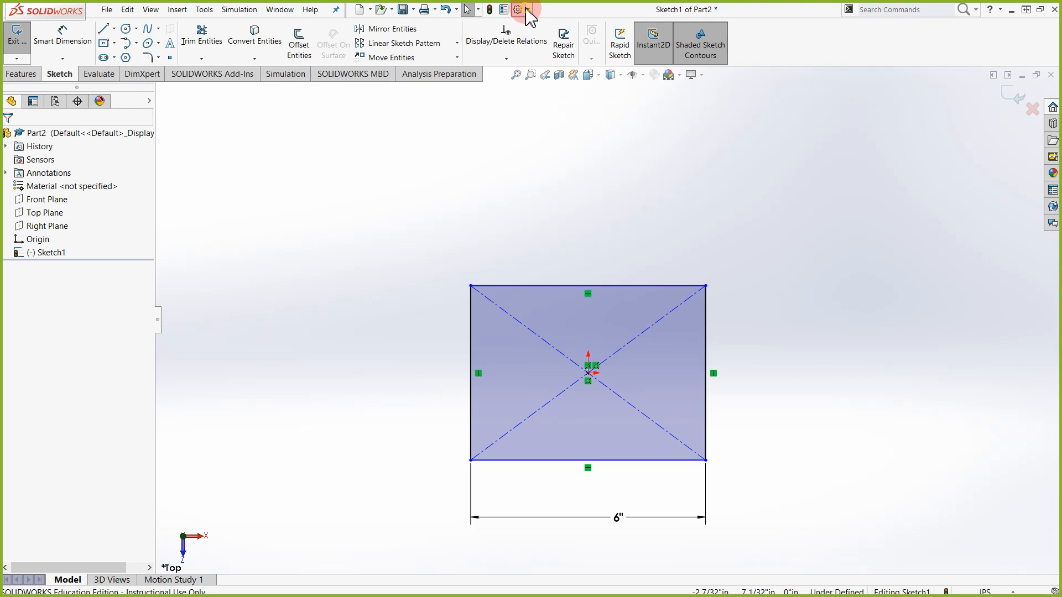
Review the document's unit properties, checking the fraction denominator used for basic length
click(523, 10)
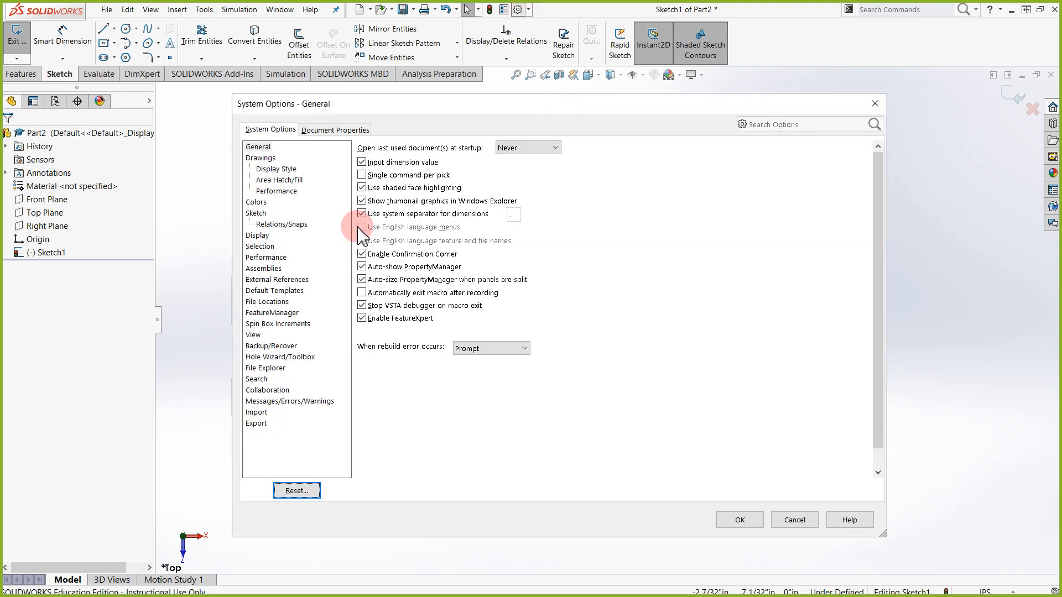
click(347, 130)
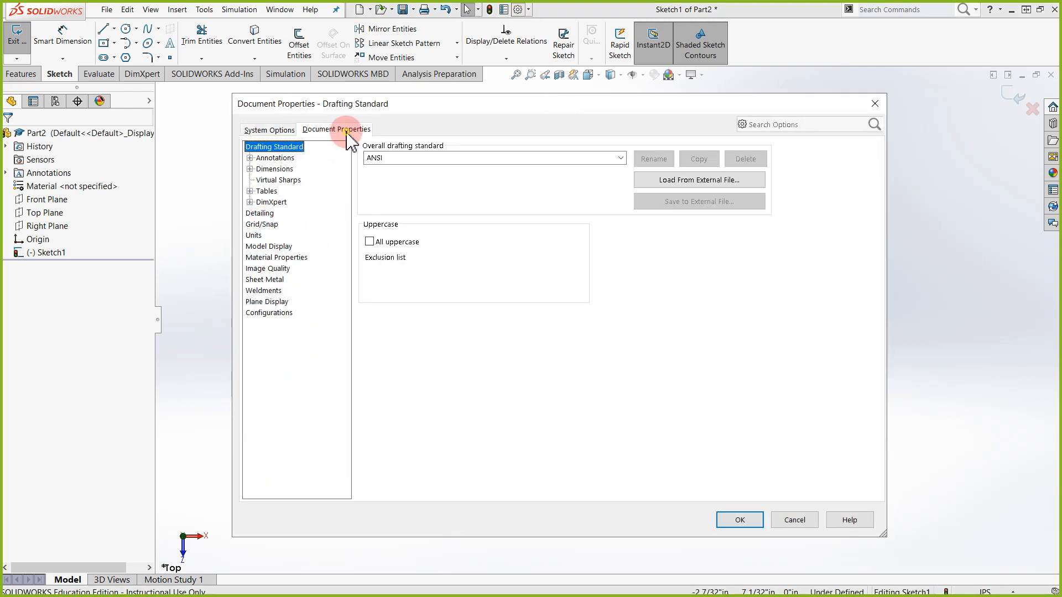
click(262, 224)
click(254, 235)
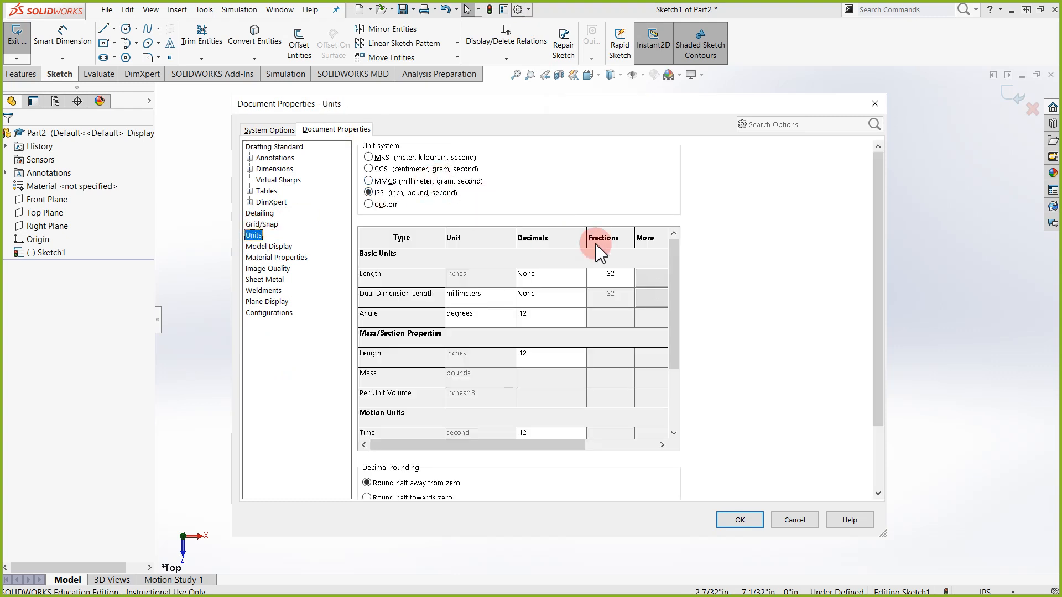
click(741, 520)
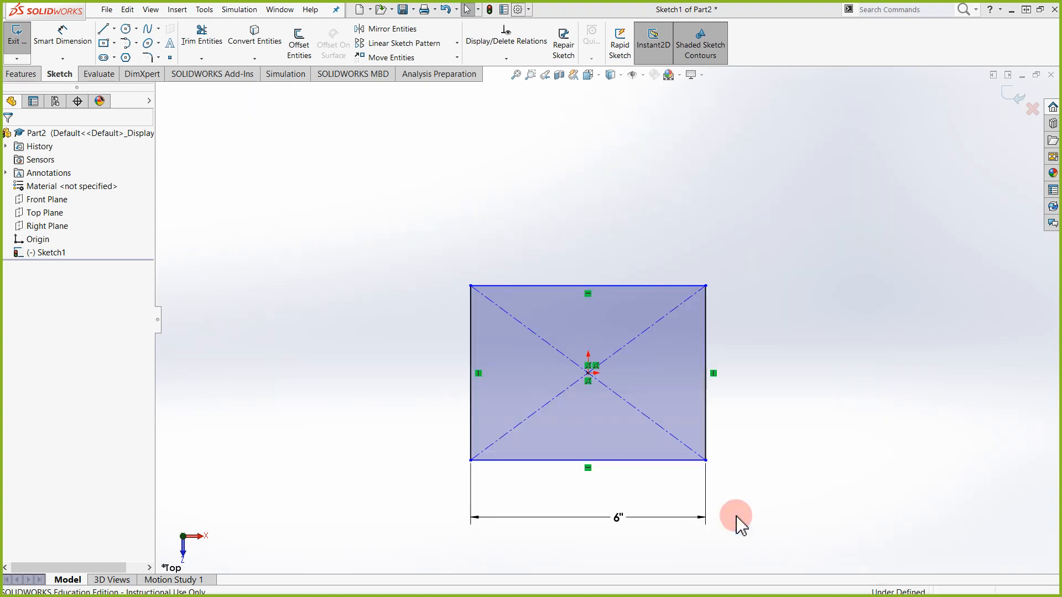
Sketch a circle outside the rectangle, up and to its left, and set its radius to 1 1/4 in
click(126, 28)
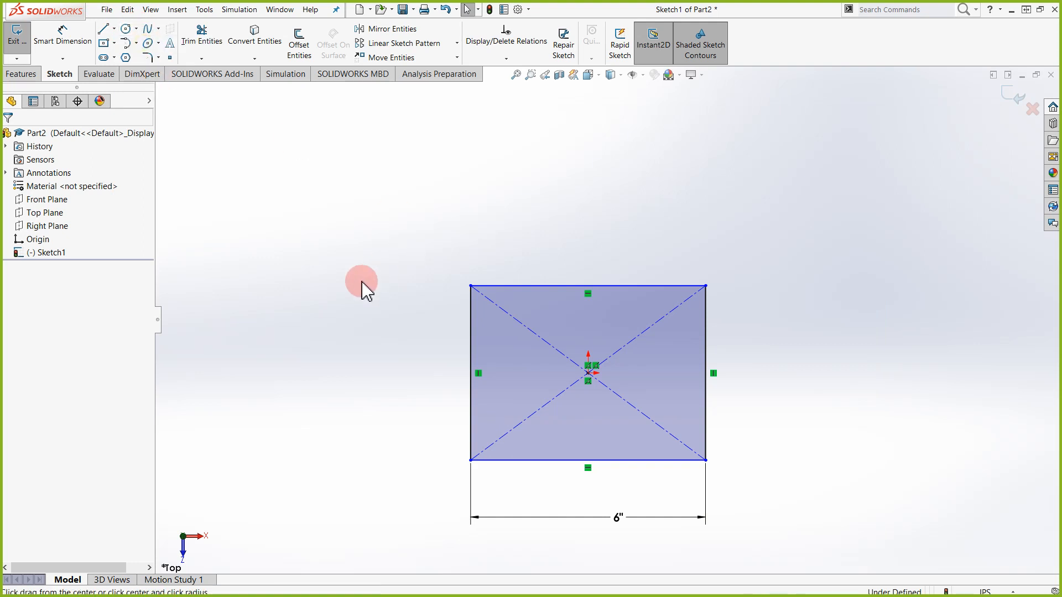
click(295, 237)
click(380, 236)
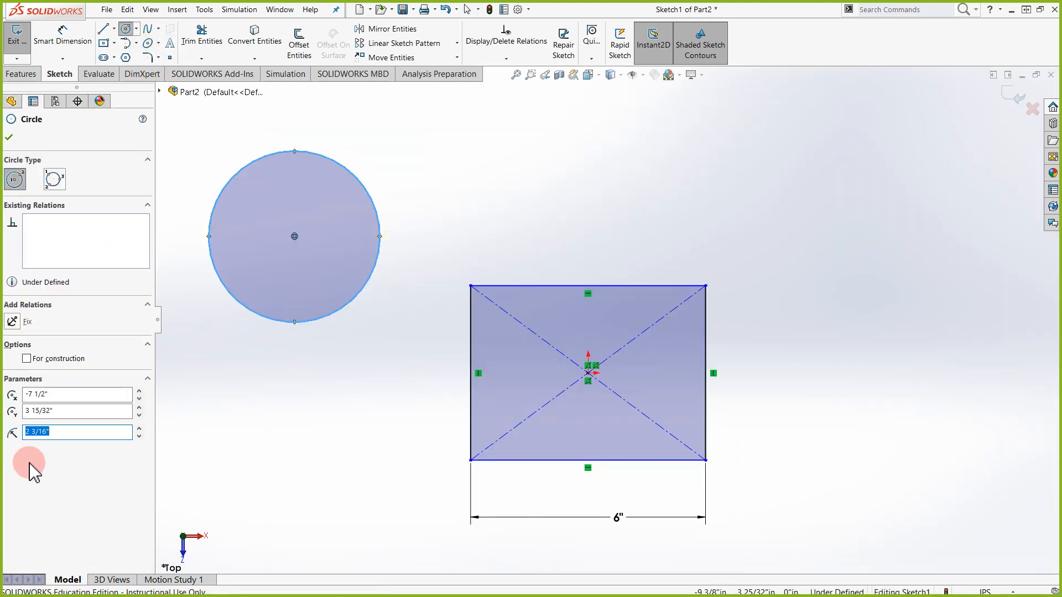
click(133, 433)
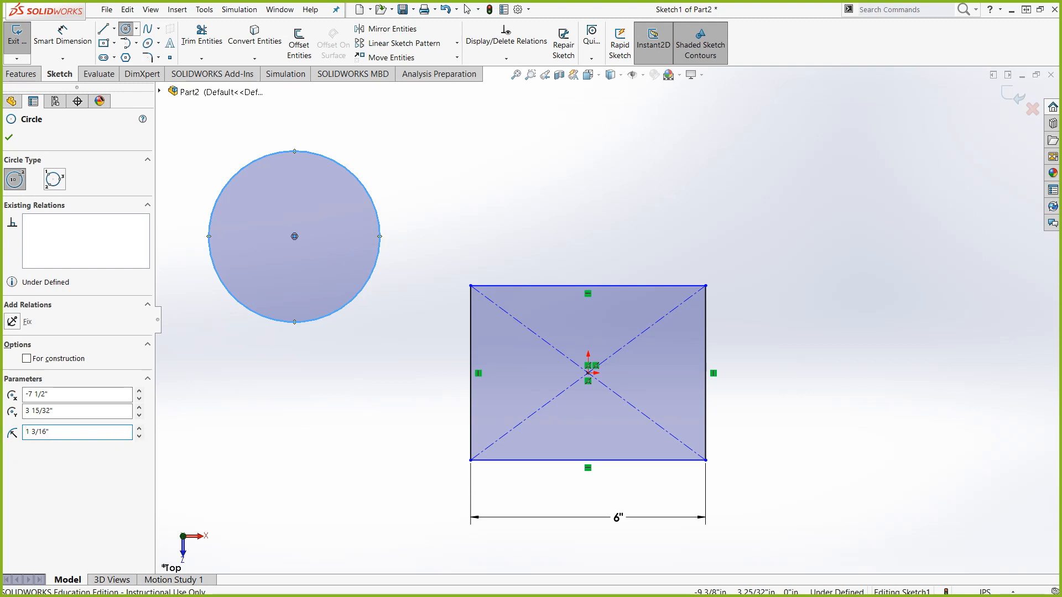
text(1 1/4)
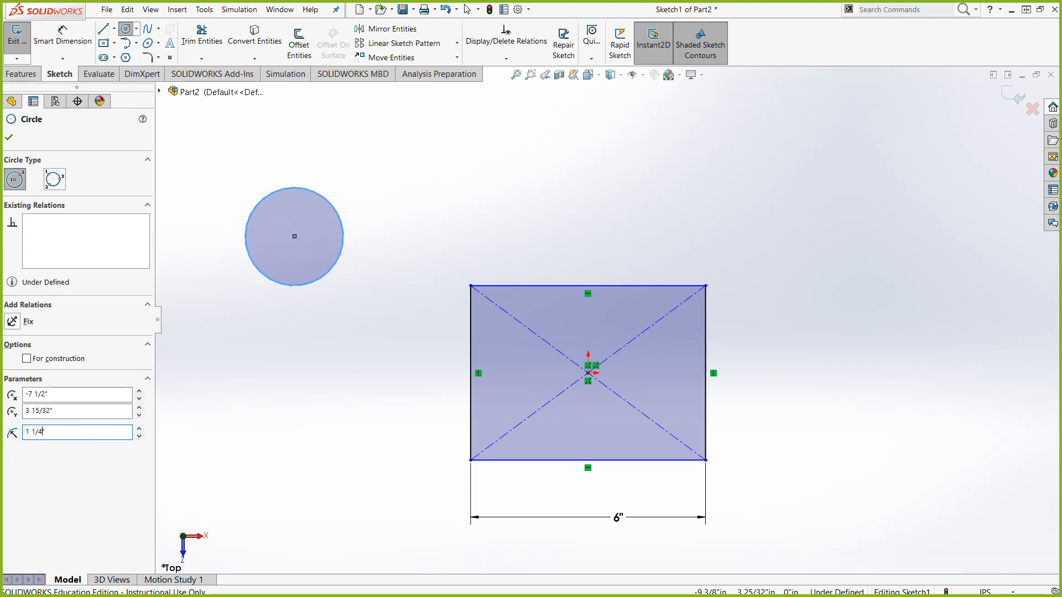
click(506, 58)
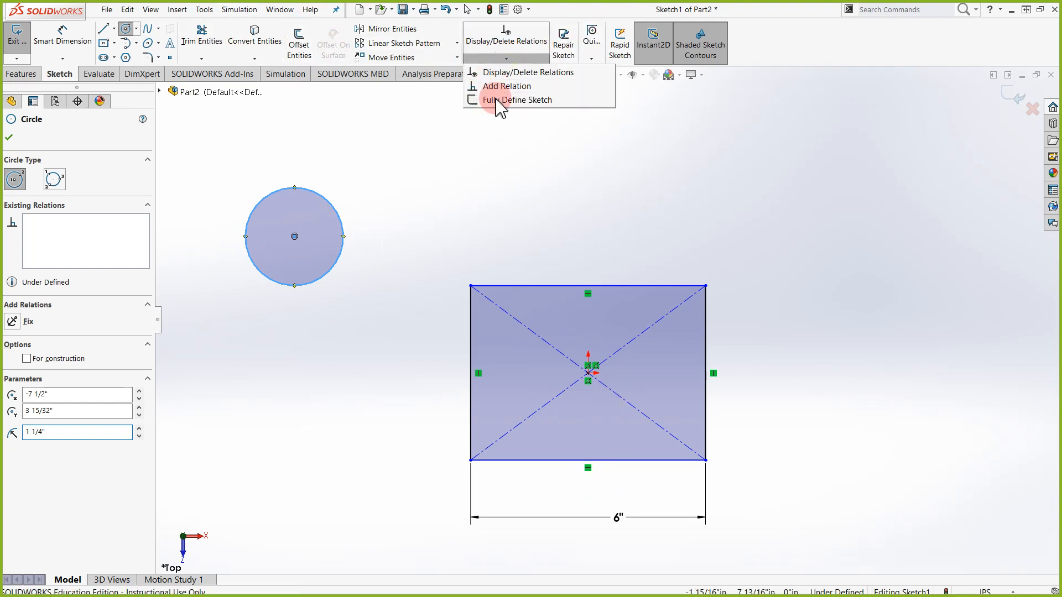
click(520, 86)
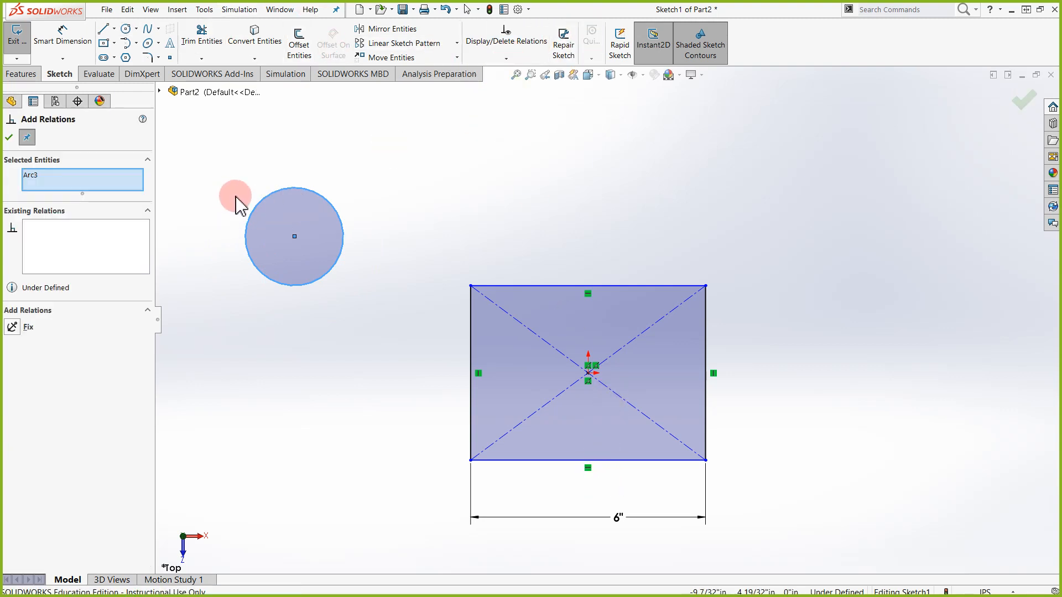
click(294, 237)
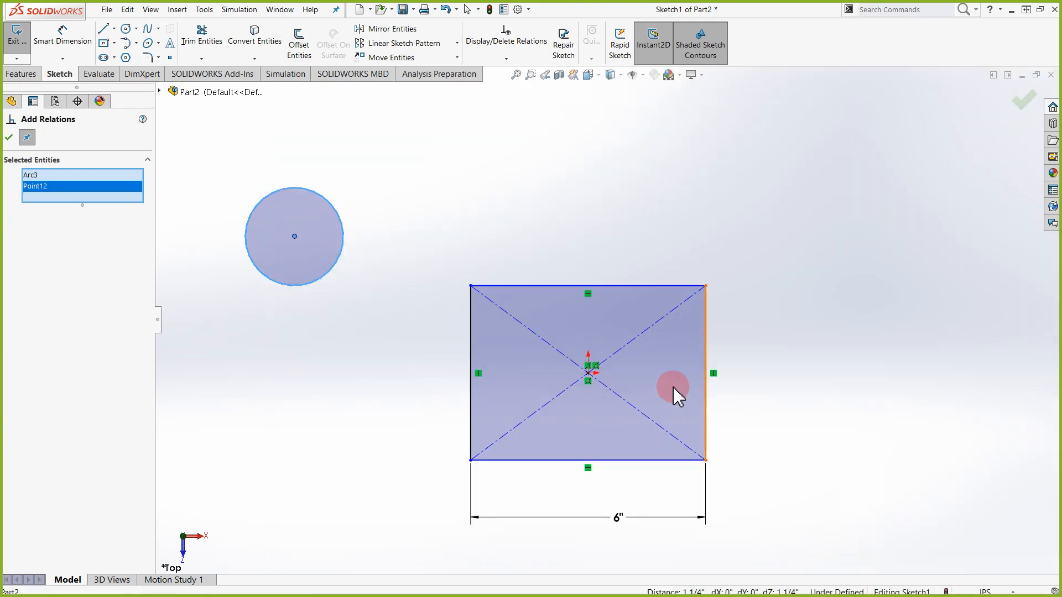
click(588, 373)
click(42, 176)
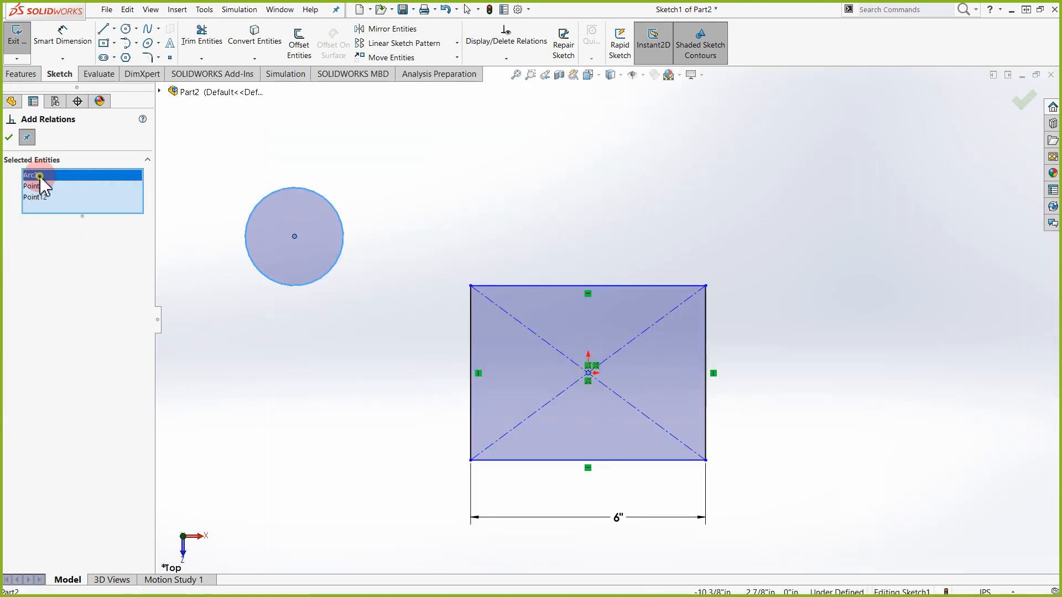
click(43, 199)
right_click(88, 199)
click(95, 221)
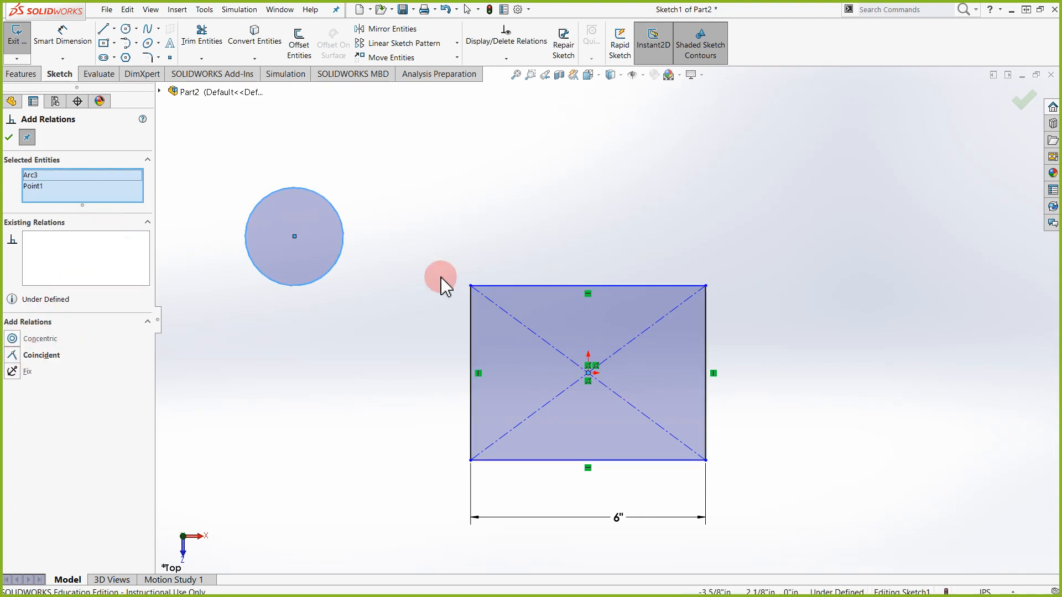
key(Escape)
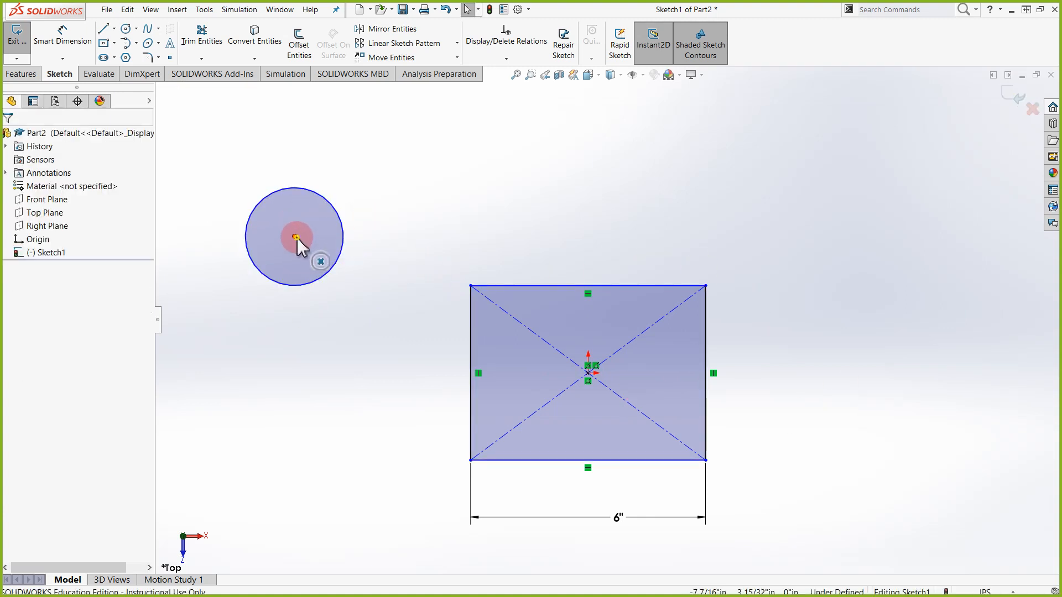
Delete all existing relations from the rectangle's centre point
click(296, 238)
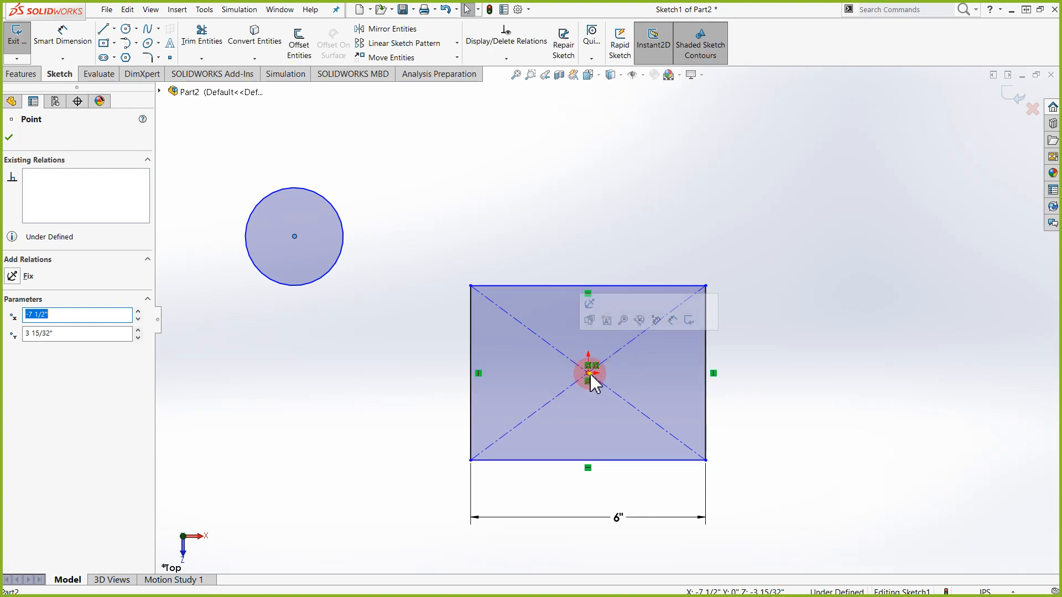
click(589, 374)
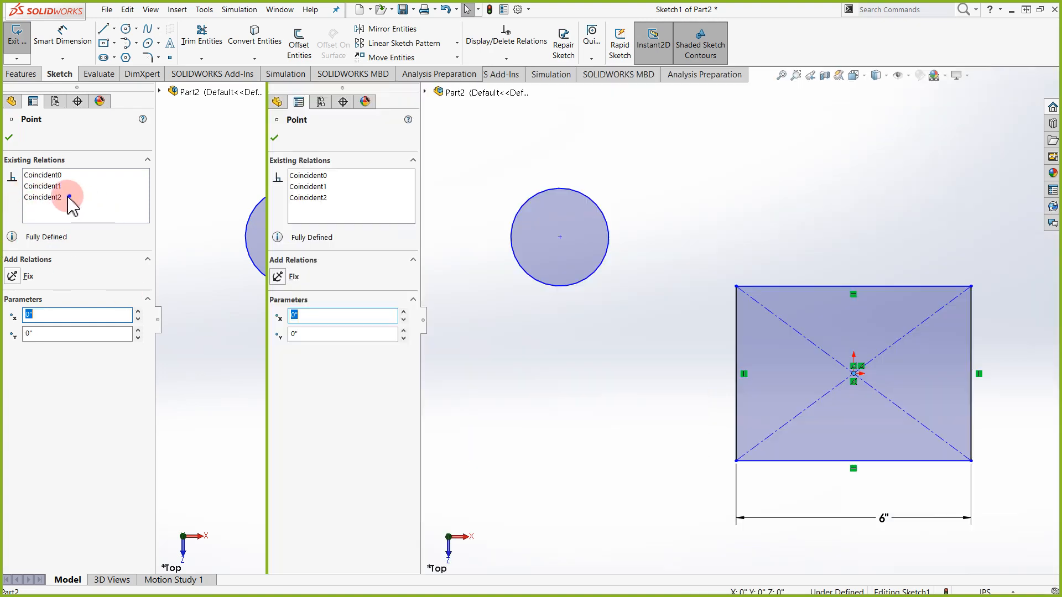
right_click(68, 198)
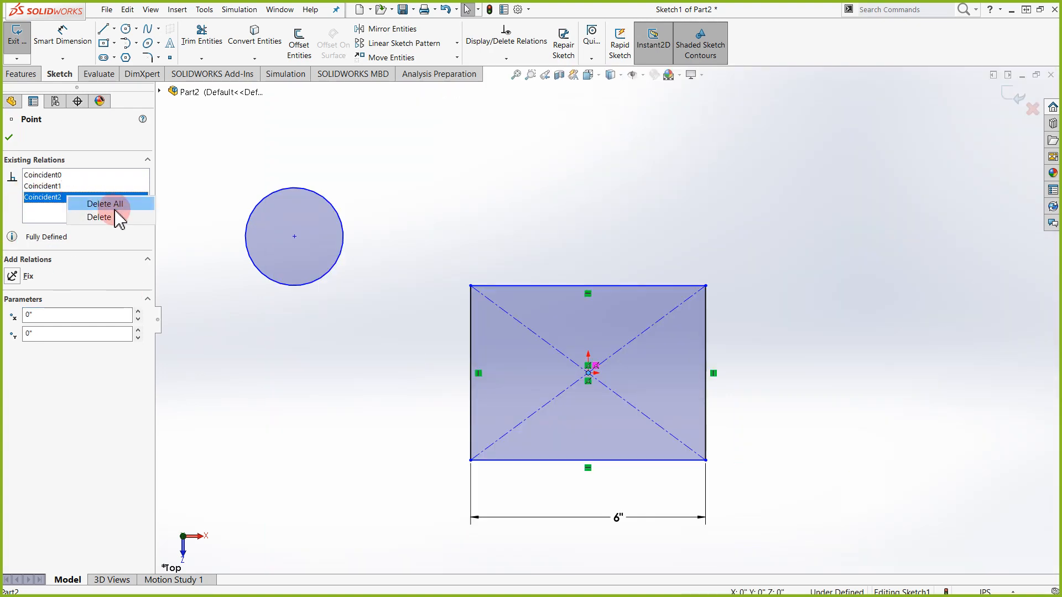
click(114, 207)
Try a horizontal relation between the rectangle's centre point and the circle's centre, and undo it
click(299, 236)
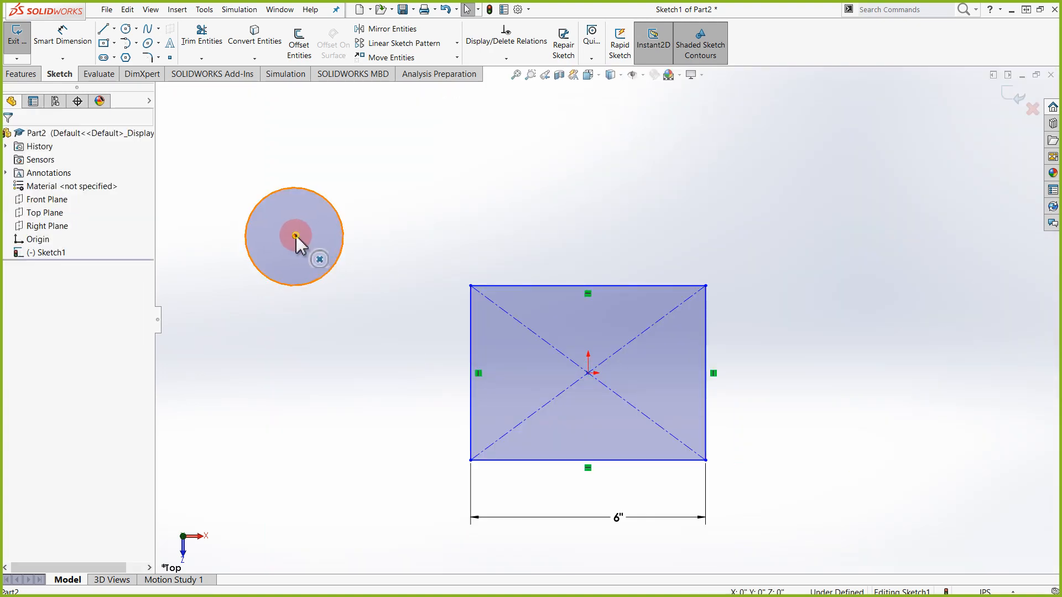
click(296, 237)
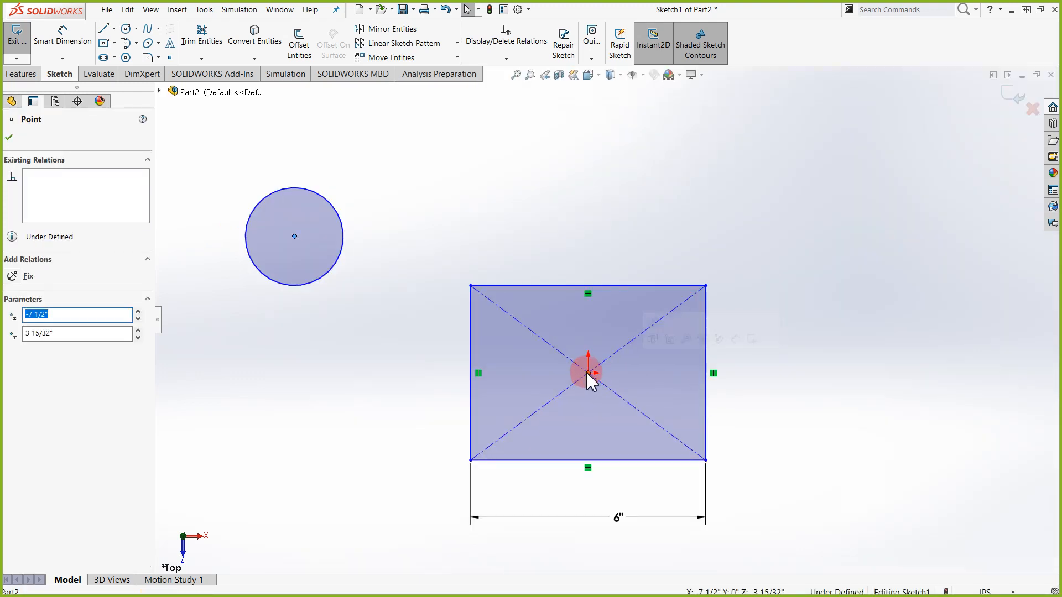
click(589, 374)
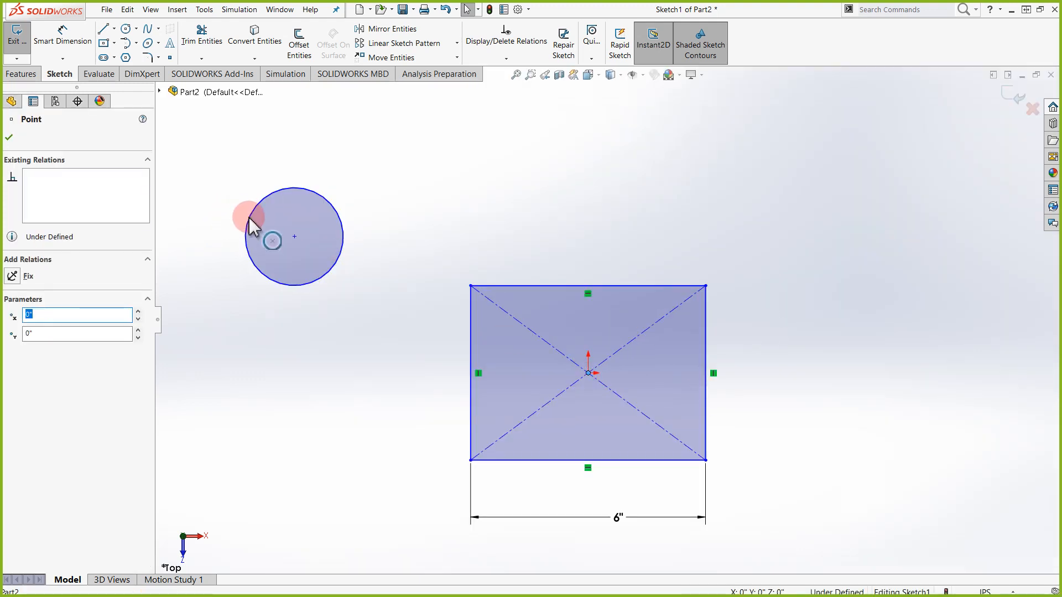
ctrl+click(294, 238)
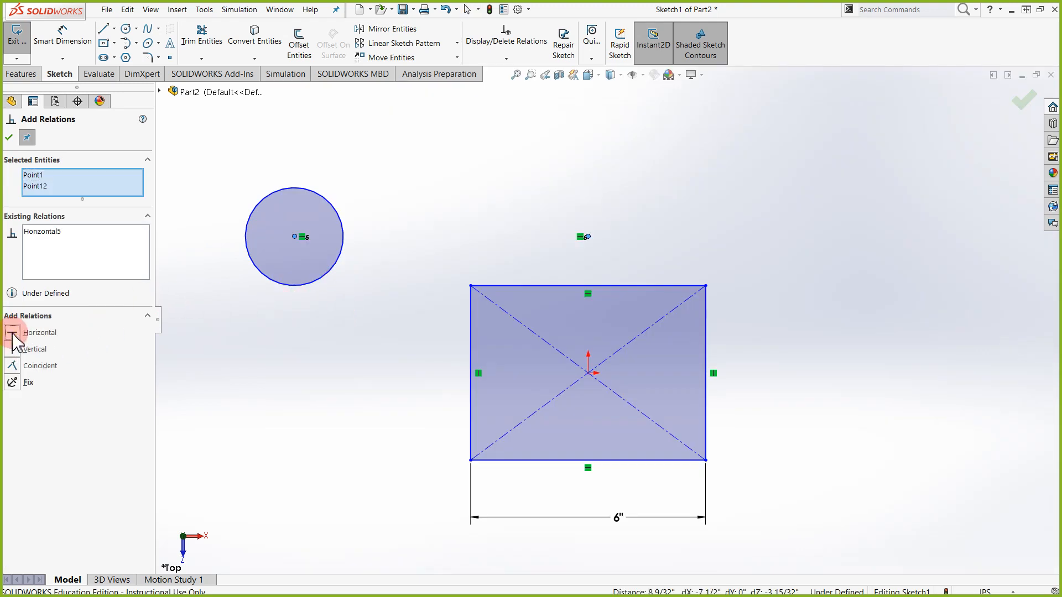
key(ctrl+z)
key(Escape)
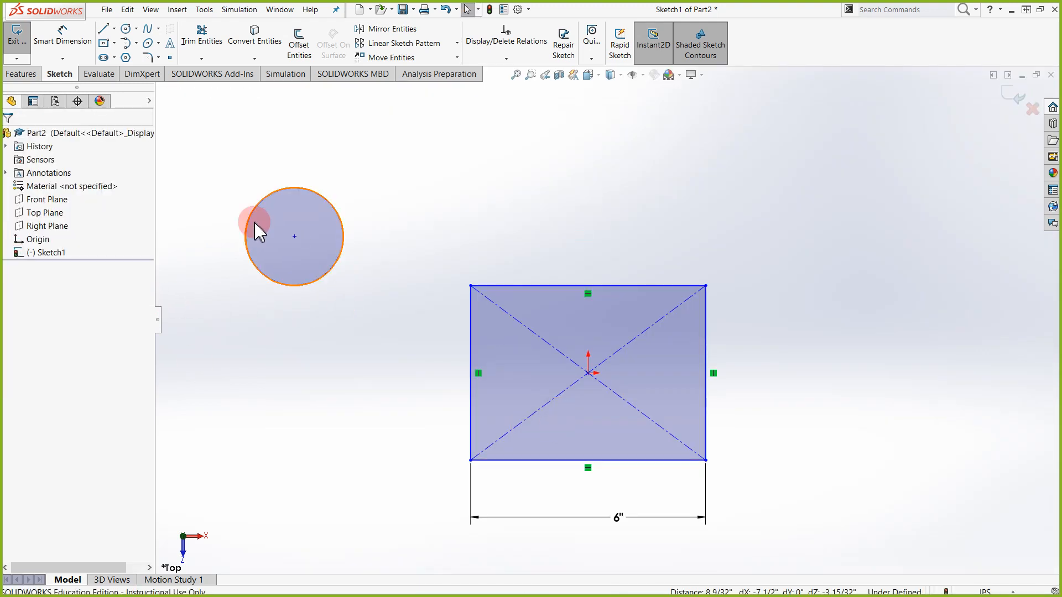
Try enlarging the circle freehand, and undo back to before the centre point's relations were deleted
drag(308, 220, 399, 285)
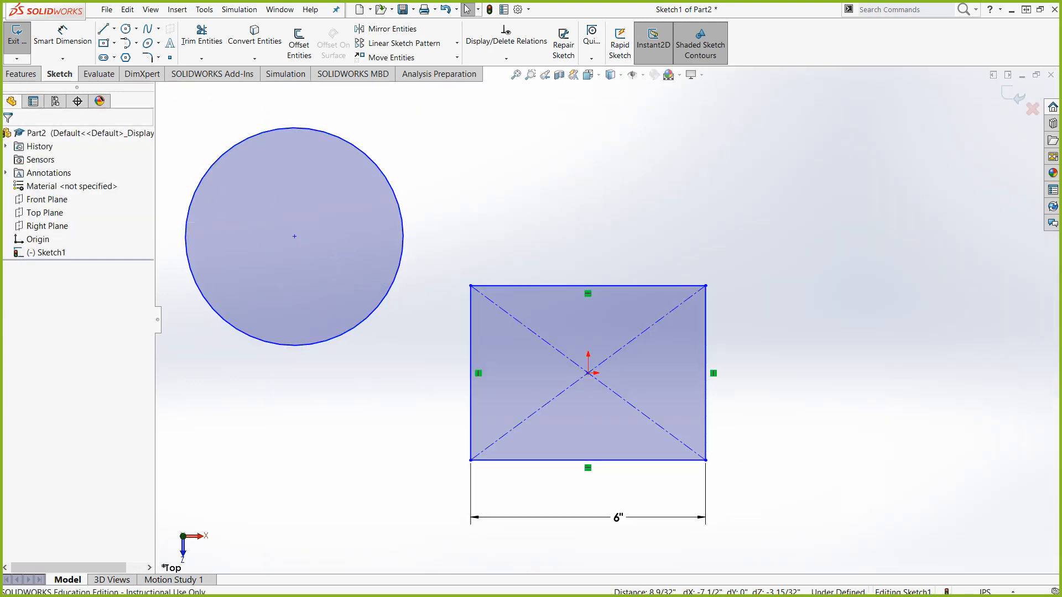
key(ctrl+z)
click(62, 32)
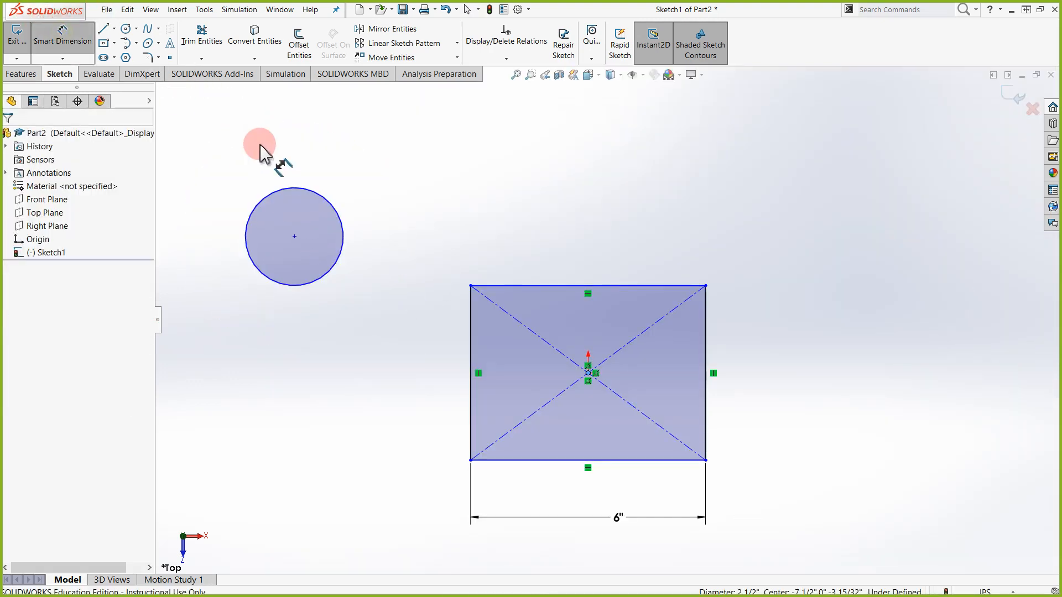
click(332, 213)
click(588, 372)
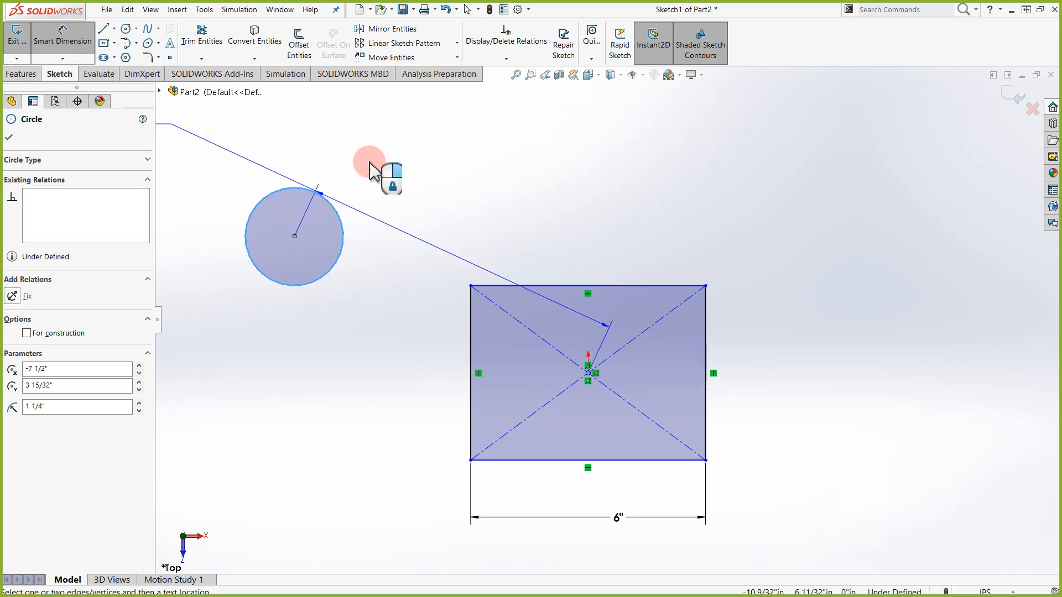
key(Escape)
key(Escape)
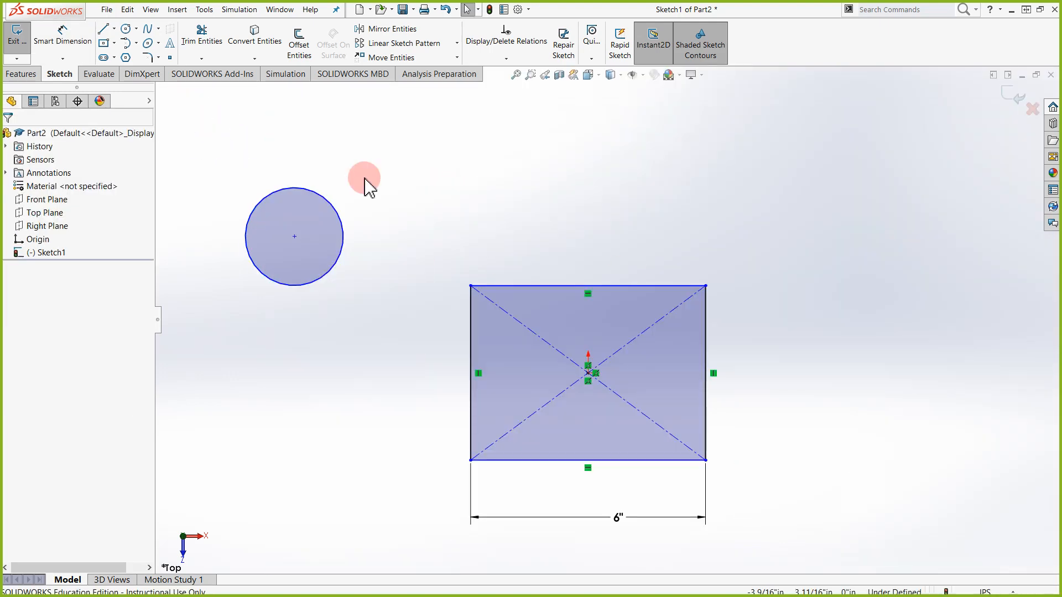
Delete the circle outside the rectangle and leave the Add Relations command without adding anything
drag(370, 147, 236, 344)
key(Delete)
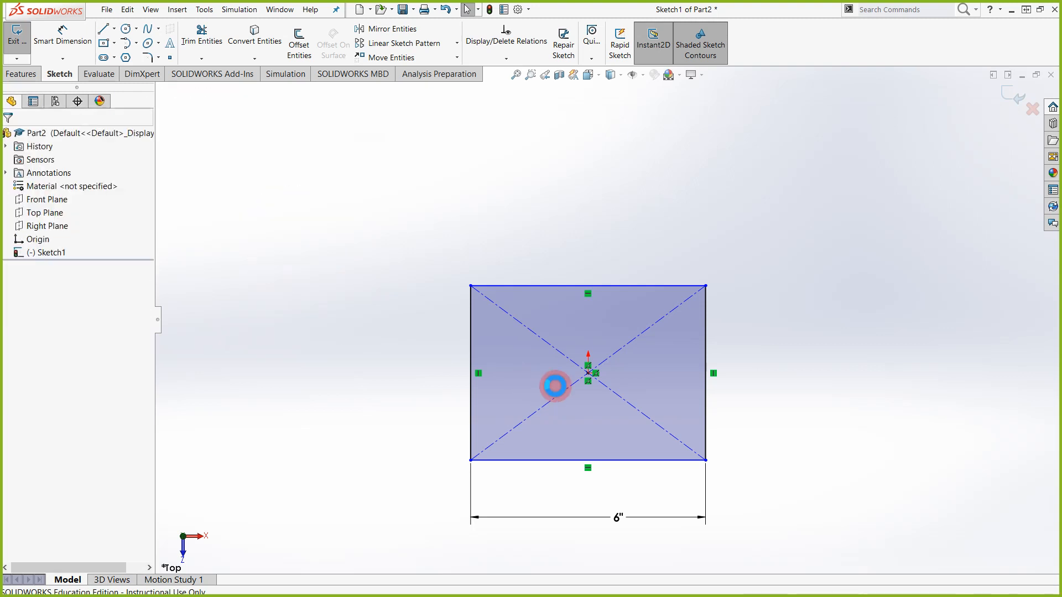
click(624, 325)
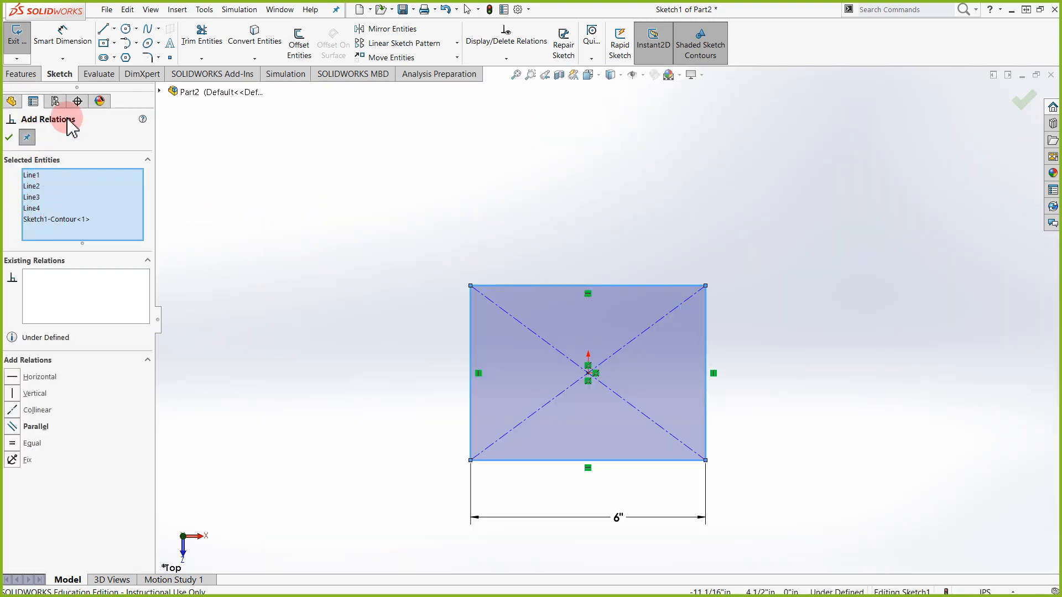
key(Escape)
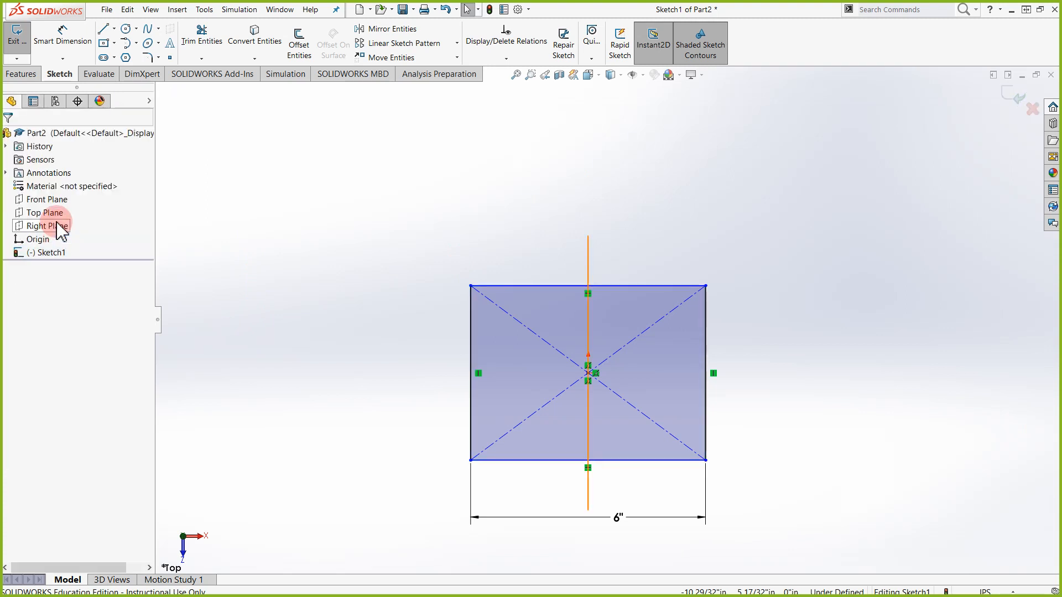
Rebuild the part and reopen the rectangle's sketch for editing
click(489, 9)
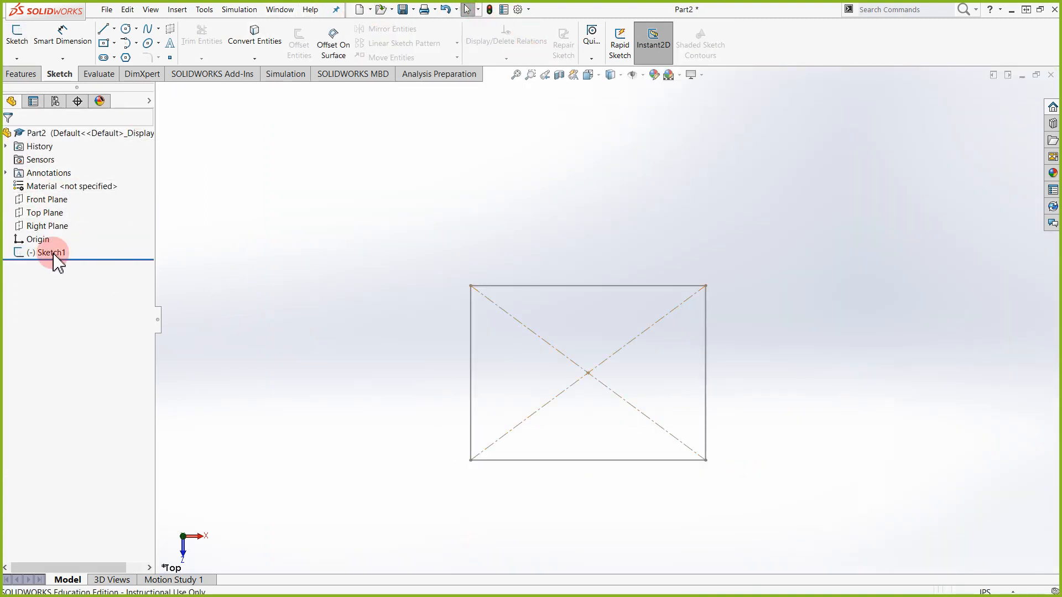
right_click(45, 252)
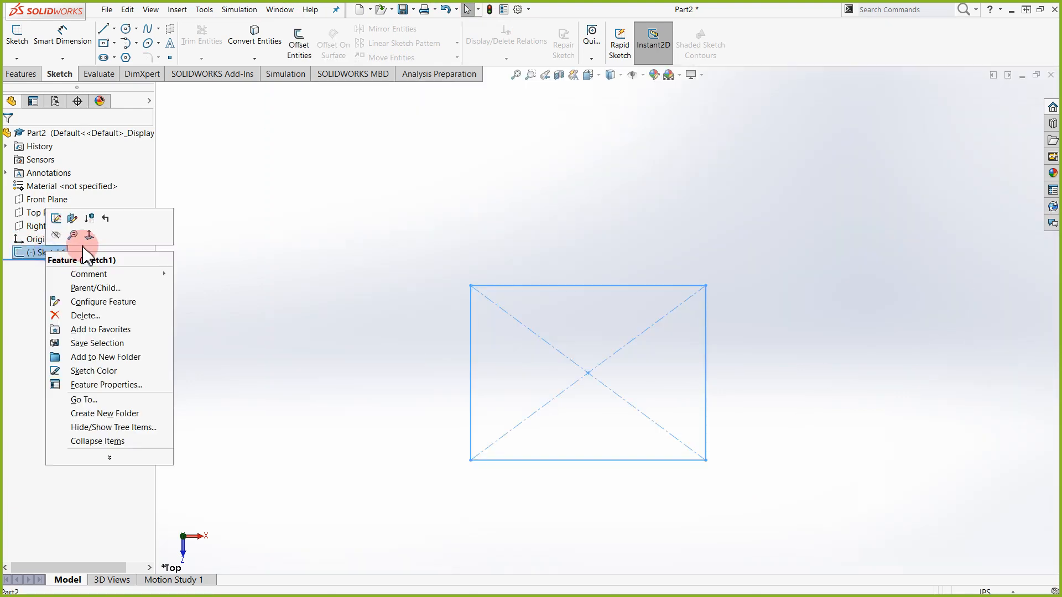
click(57, 219)
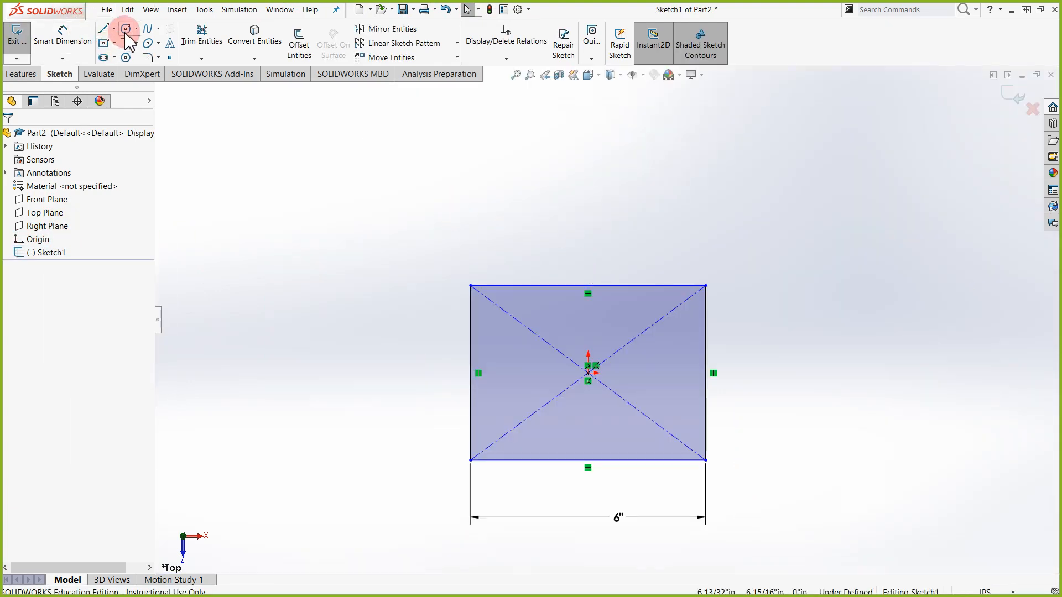
Sketch a circle to the left of the rectangle, centred level with the origin, and set its radius to 1 1/4 in
click(138, 30)
click(147, 42)
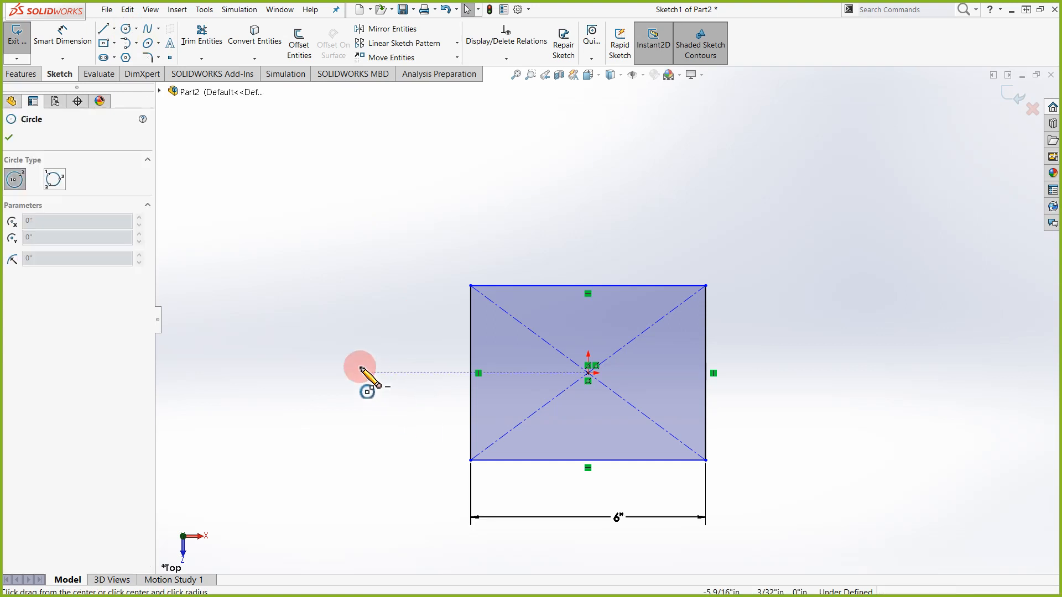
drag(319, 373, 373, 339)
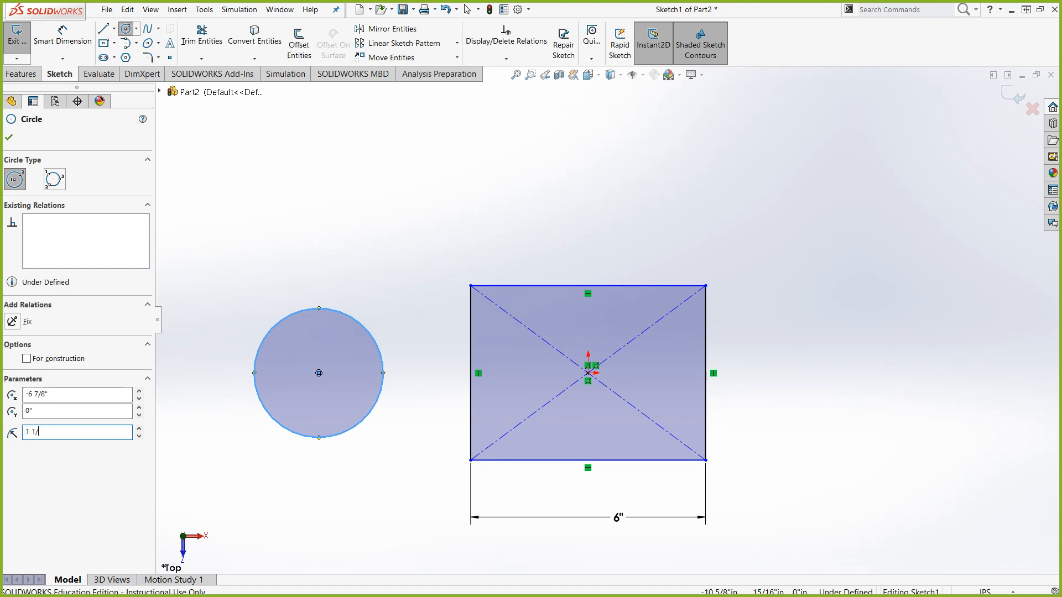
key(Return)
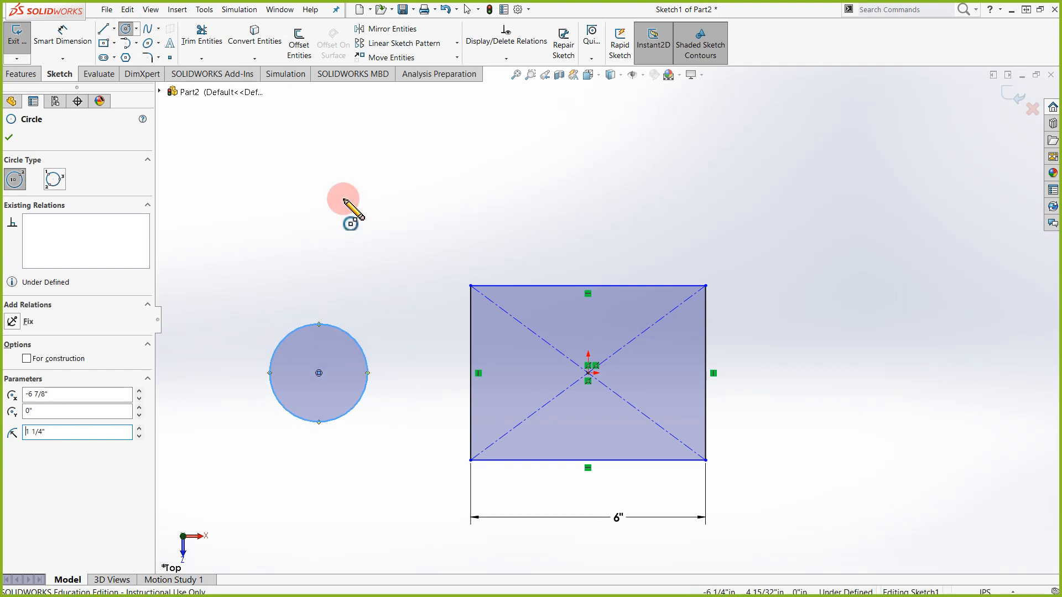
click(506, 59)
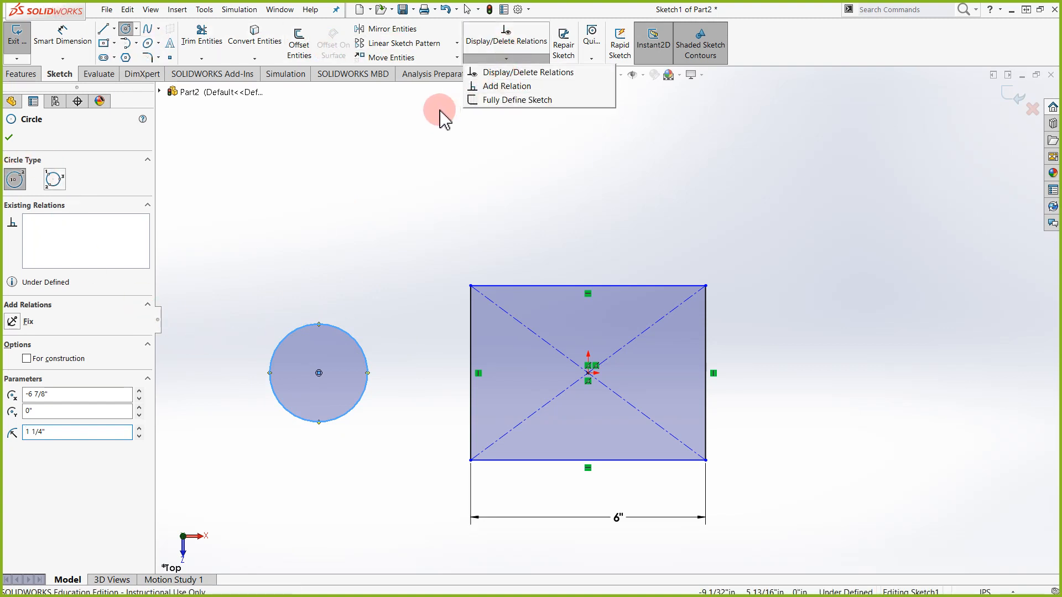
click(500, 86)
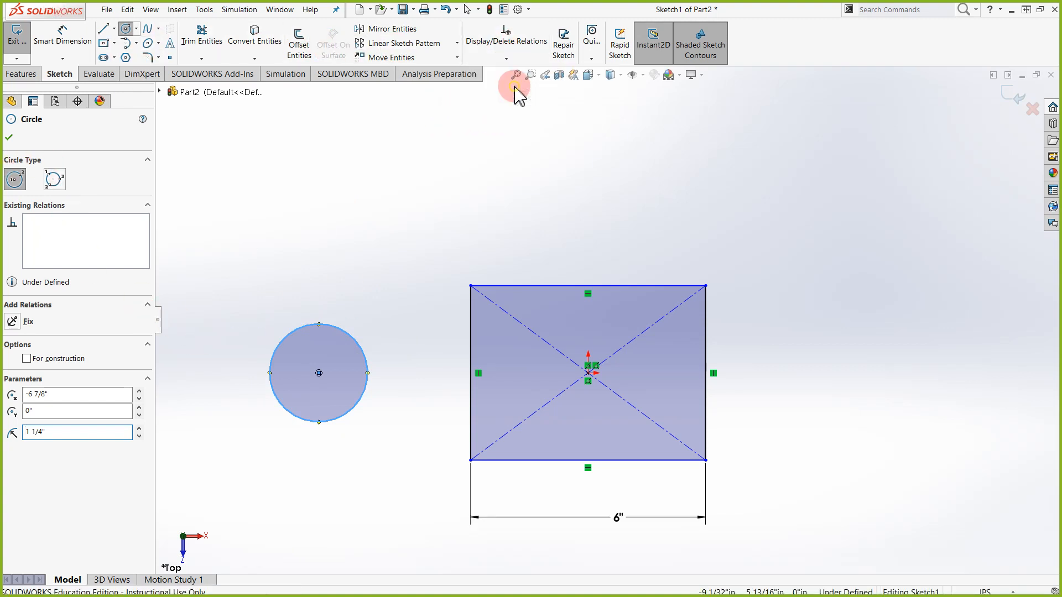
click(279, 351)
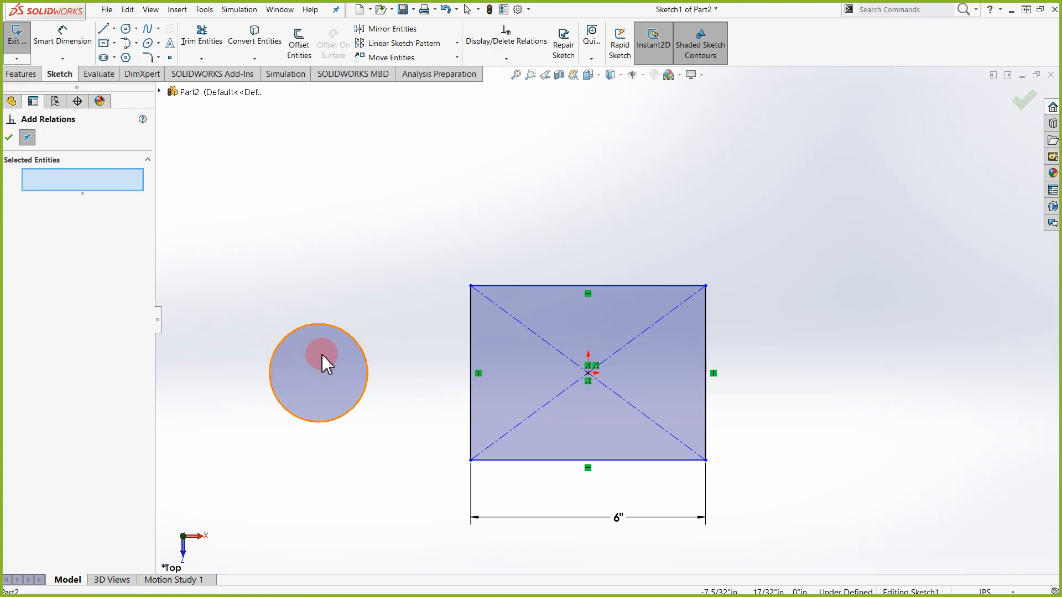
click(475, 359)
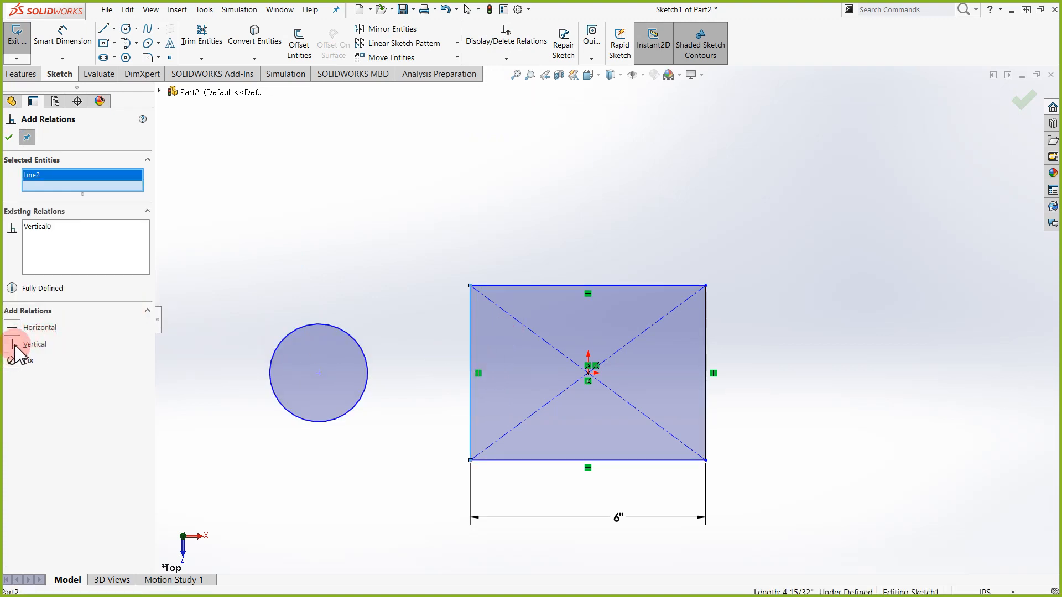
key(Escape)
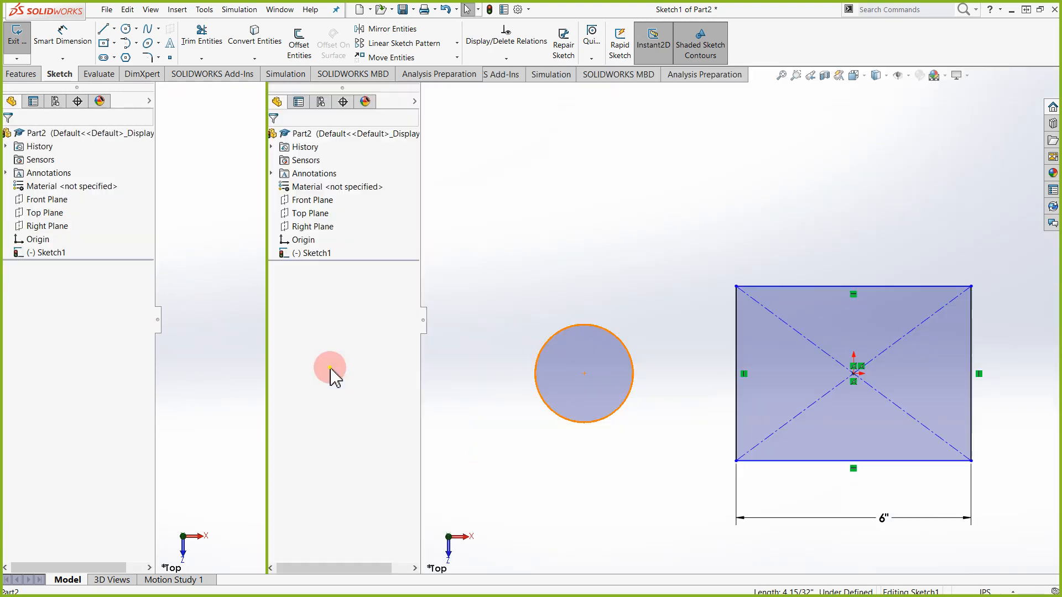
Try a Tangent relation between the circle outside the rectangle and the rectangle's left edge, and undo it
click(320, 374)
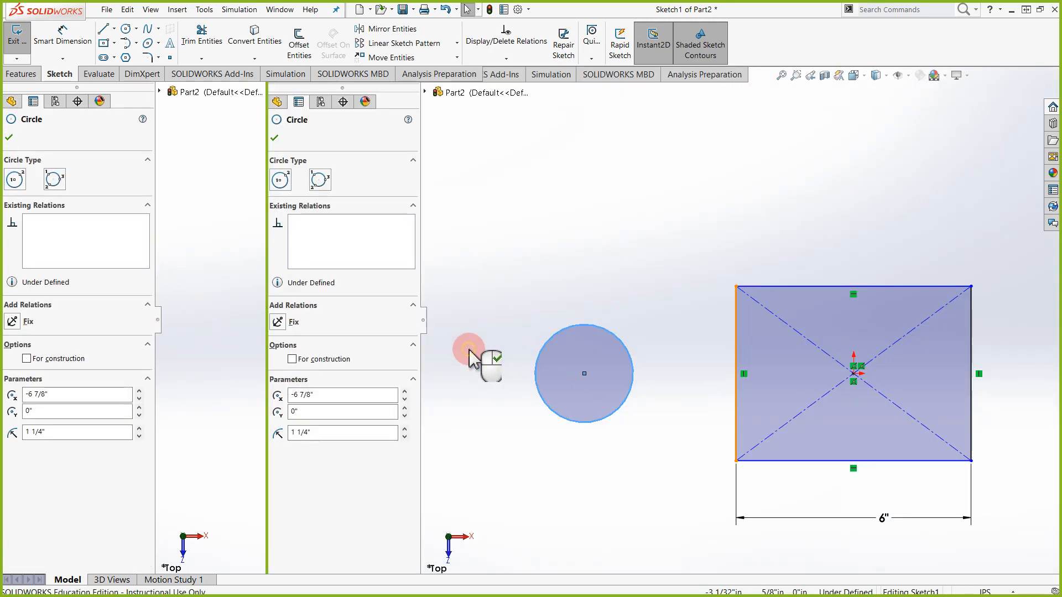
ctrl+click(470, 352)
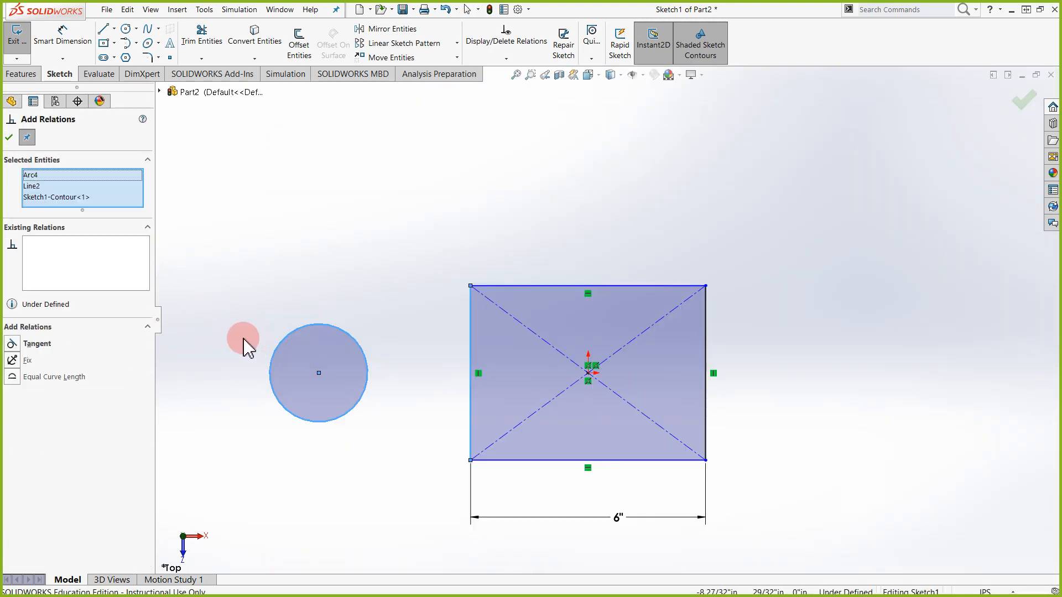
click(12, 344)
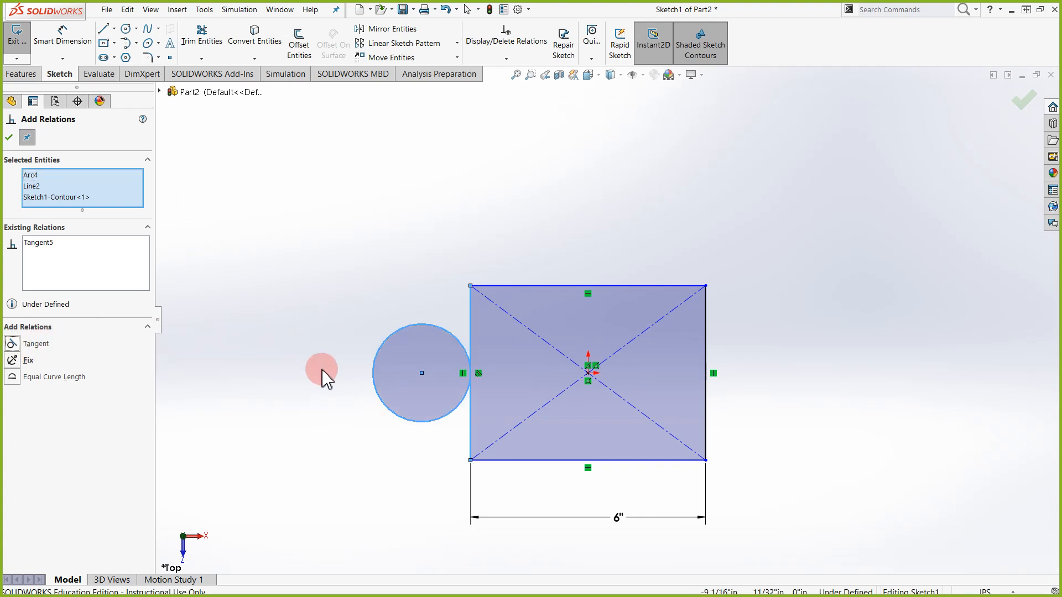
key(Escape)
key(ctrl+z)
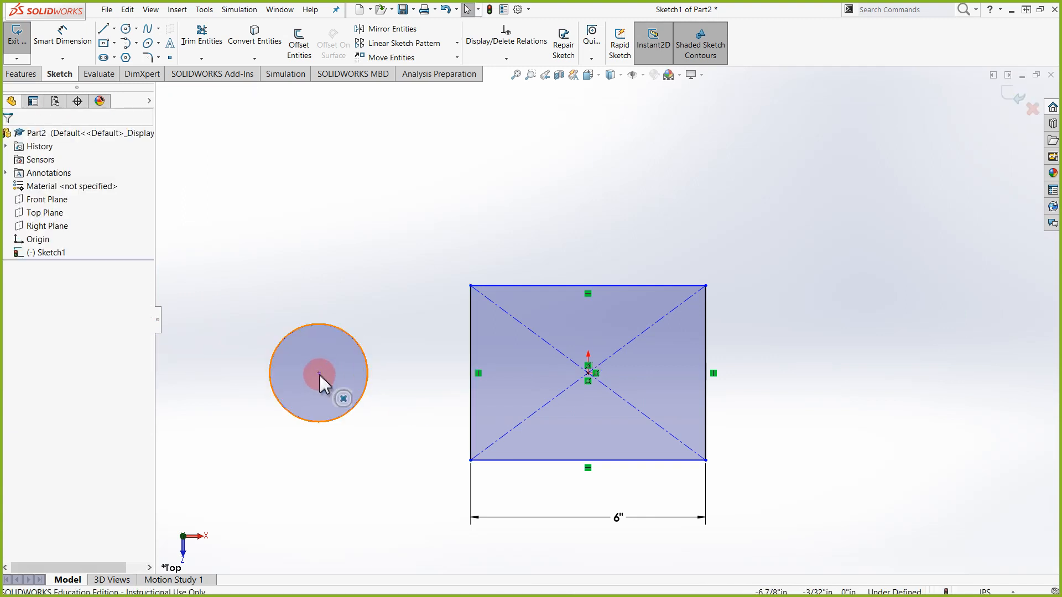
Move the circle inside the rectangle, slightly left of the origin, and make it tangent to the rectangle's left edge
drag(319, 373, 552, 377)
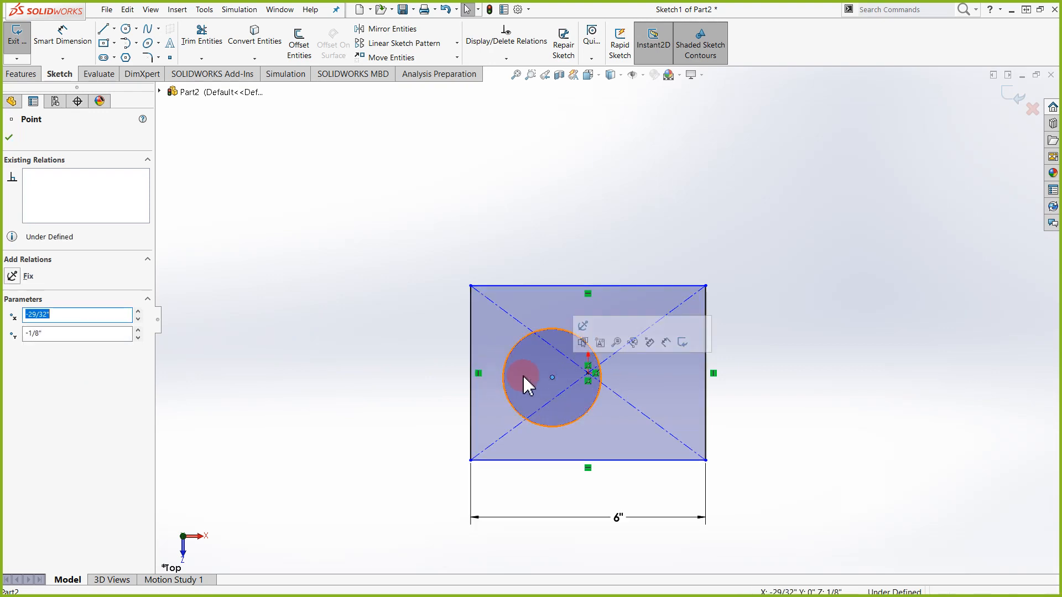
key(Escape)
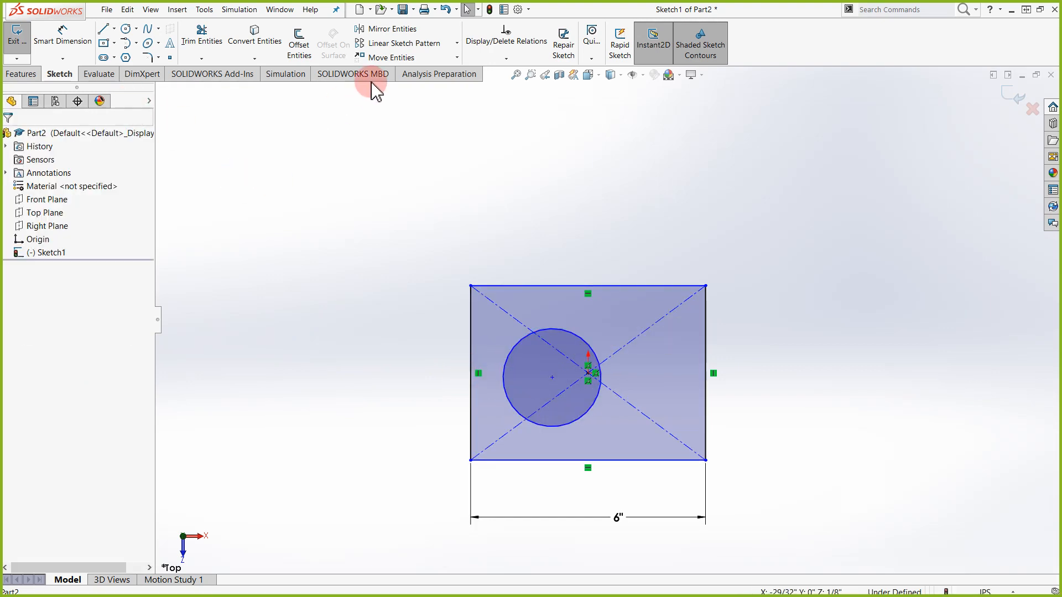
click(505, 367)
ctrl+click(470, 355)
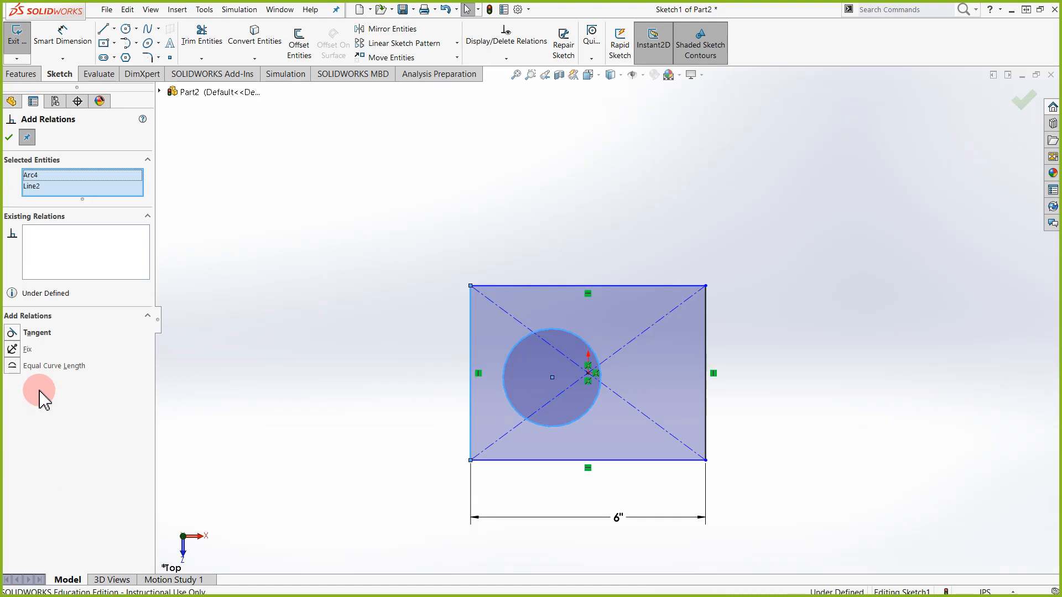
click(12, 332)
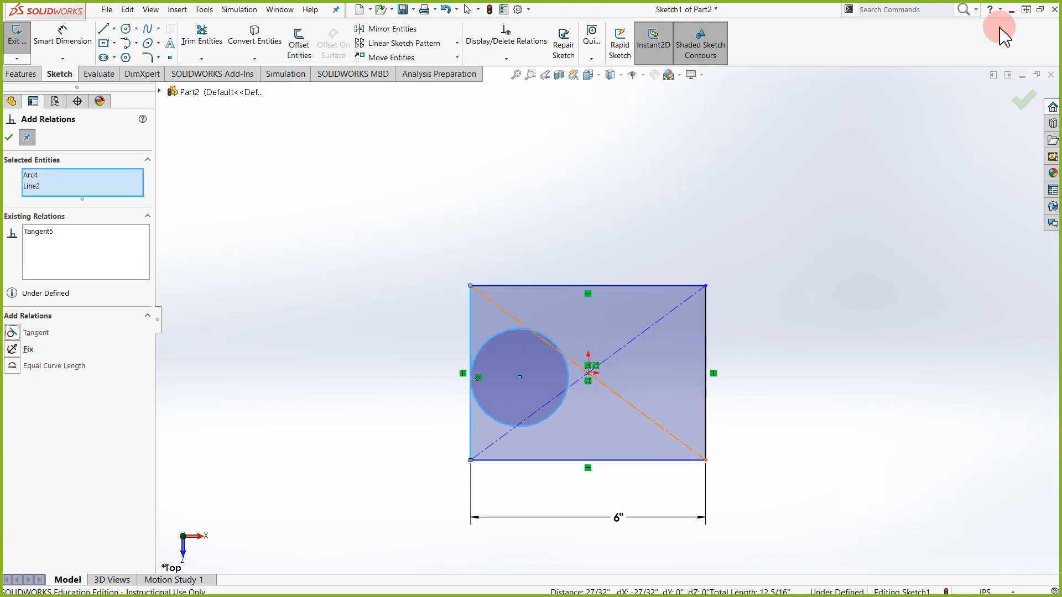
key(Escape)
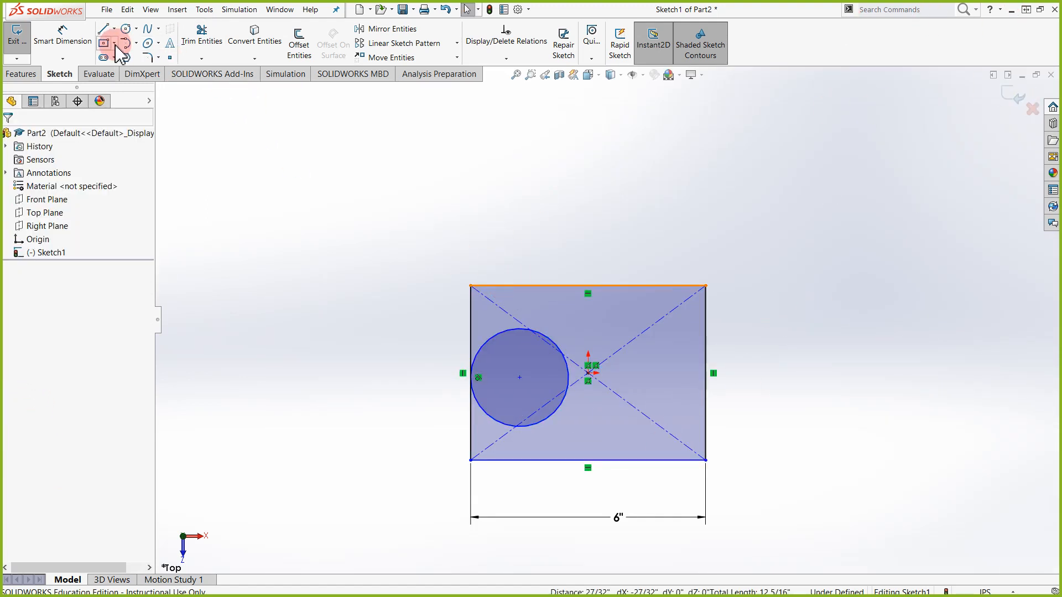
Make the circle tangent to the rectangle's upper horizontal edge and to its lower horizontal edge
click(505, 58)
click(500, 86)
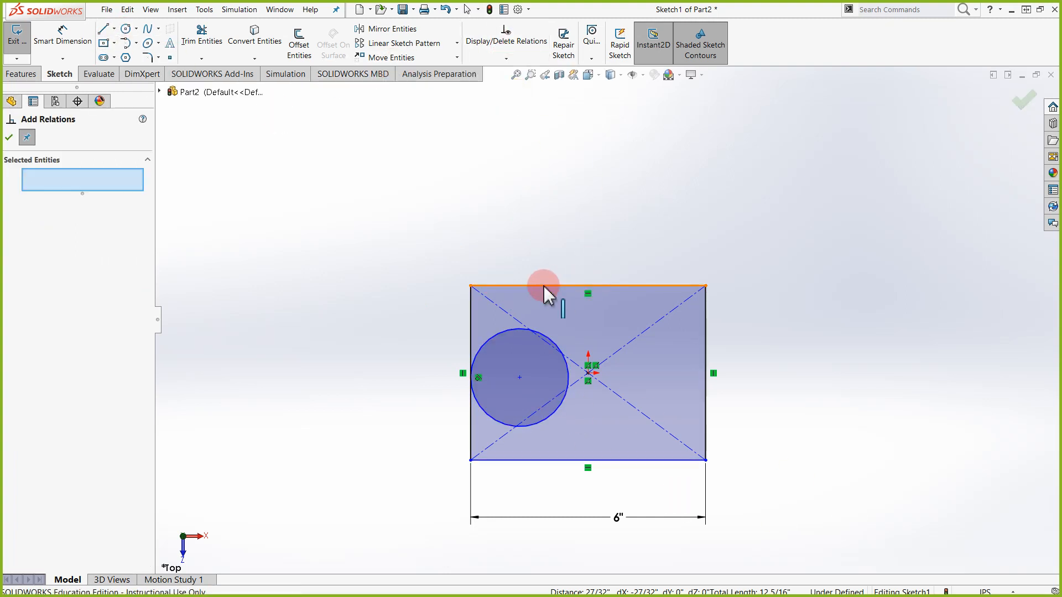
click(531, 332)
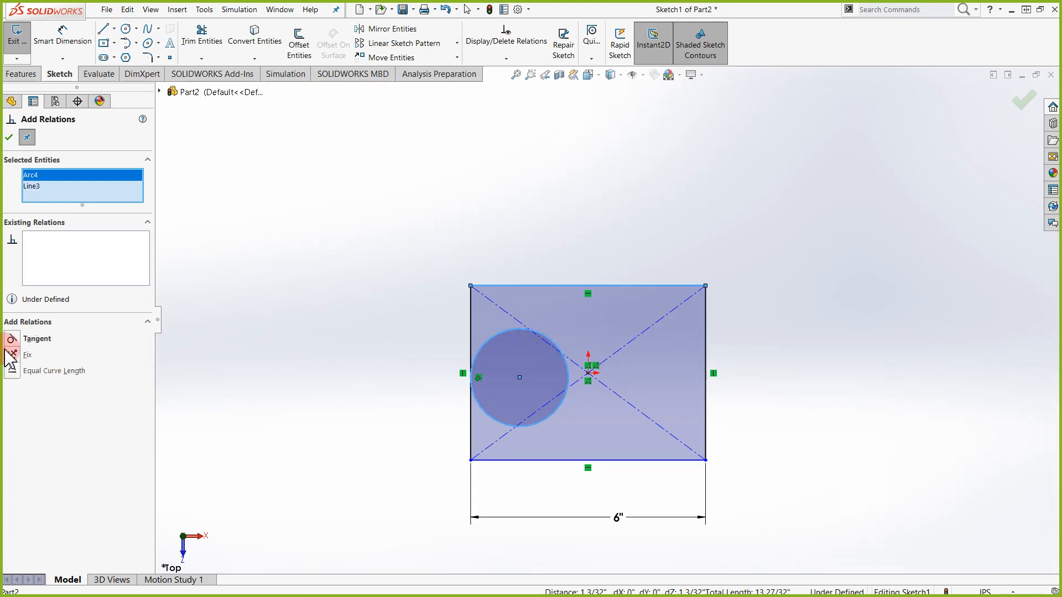
click(12, 339)
click(544, 461)
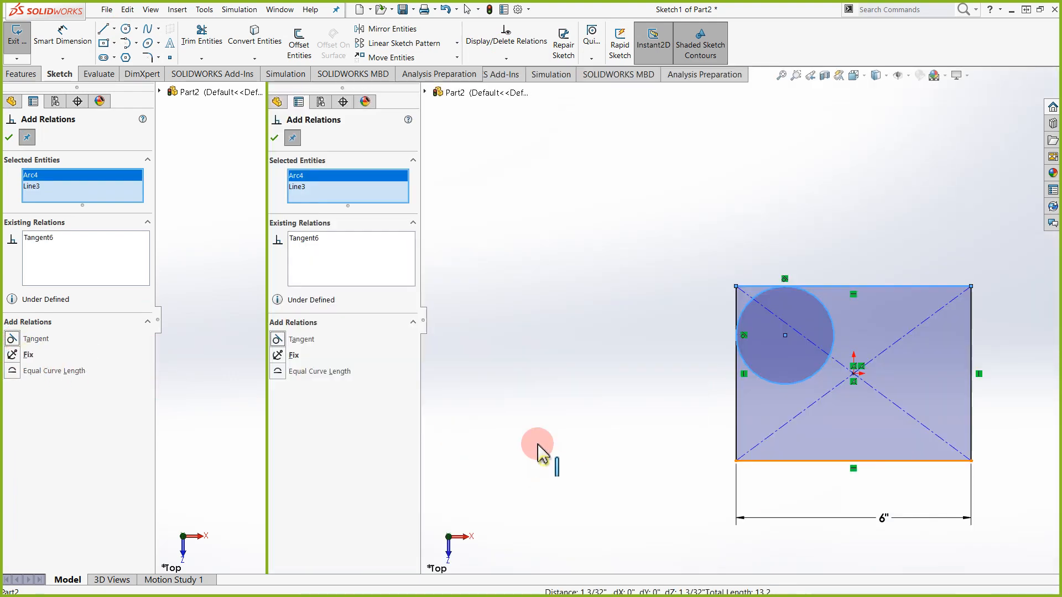
click(535, 381)
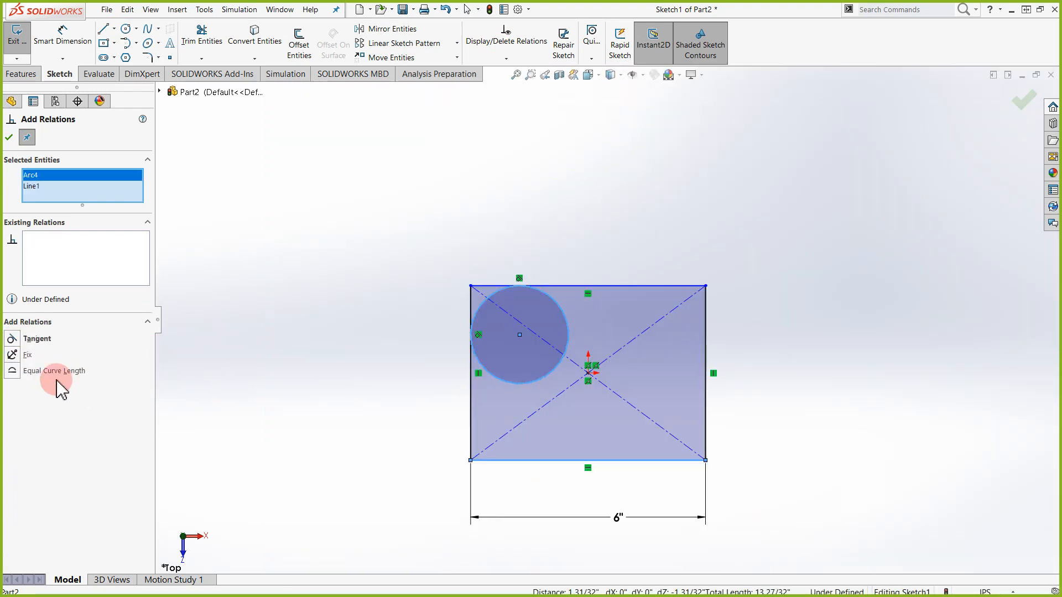
click(12, 339)
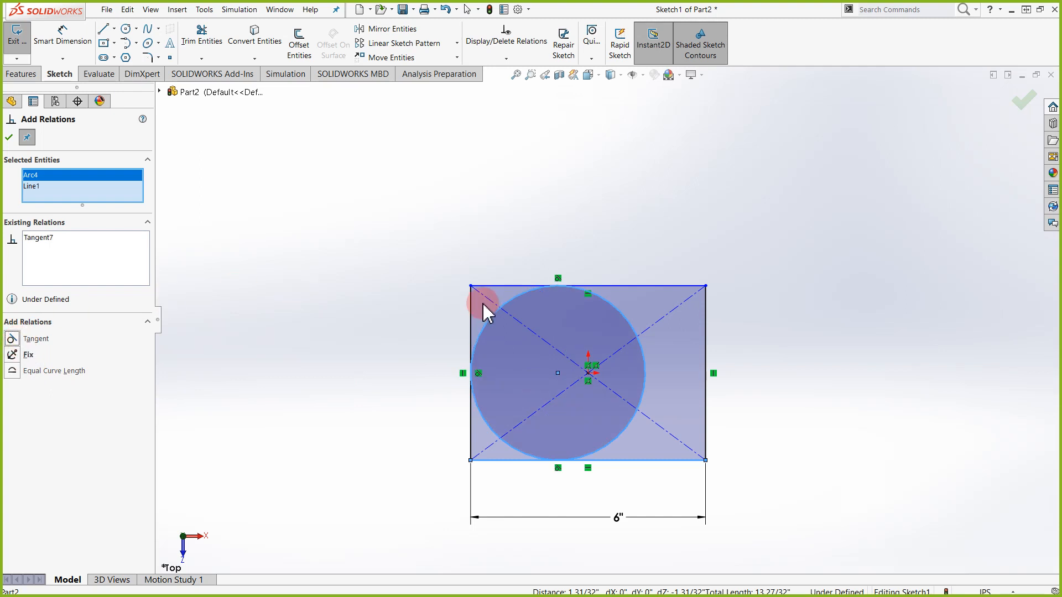
Dimension the circle's diameter beside the rectangle, accepting the proposed value
click(64, 37)
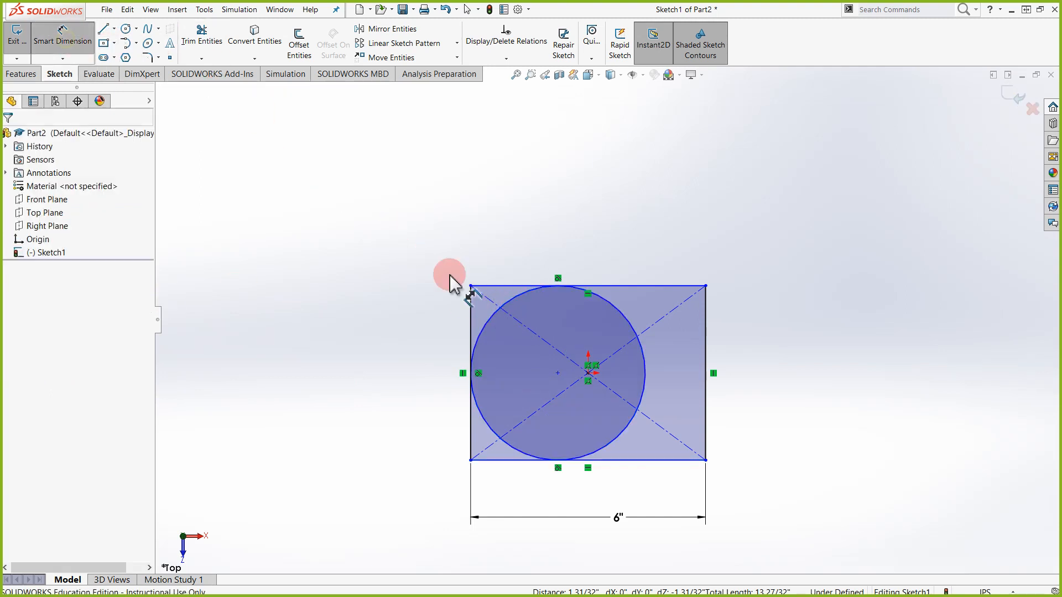
click(514, 315)
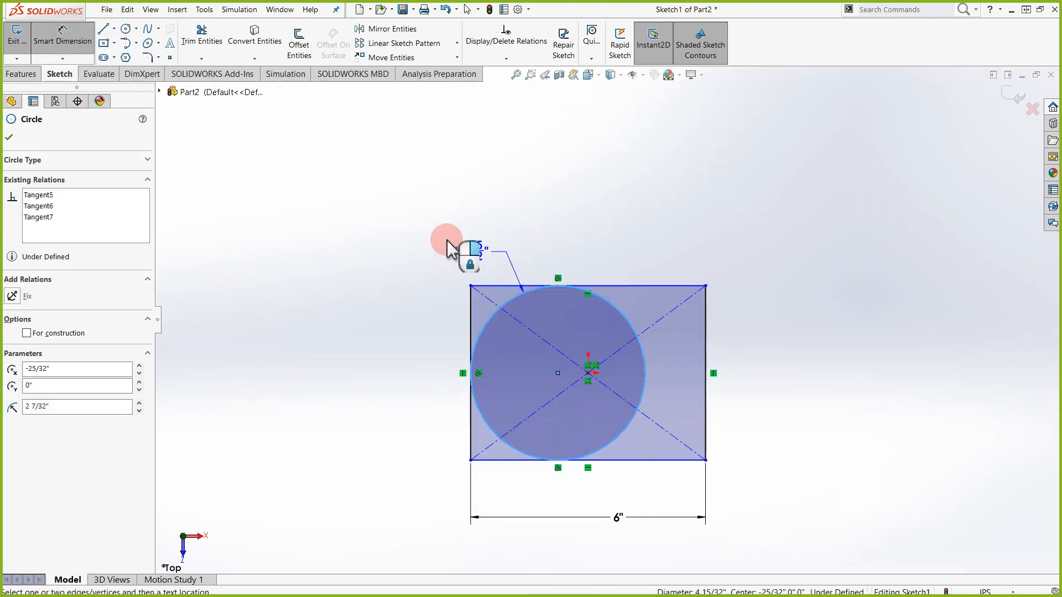
click(359, 280)
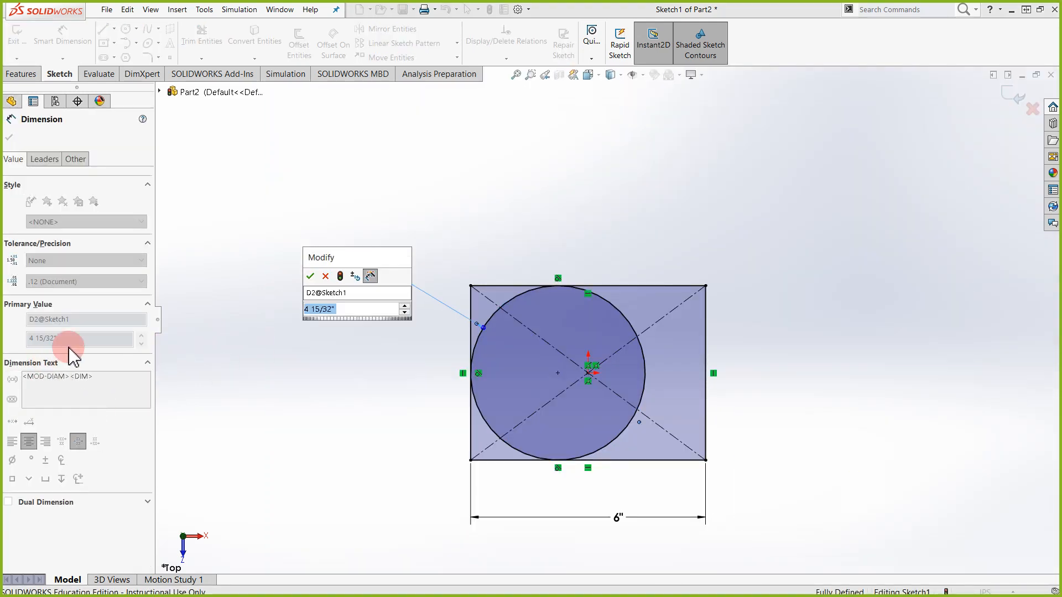
click(310, 276)
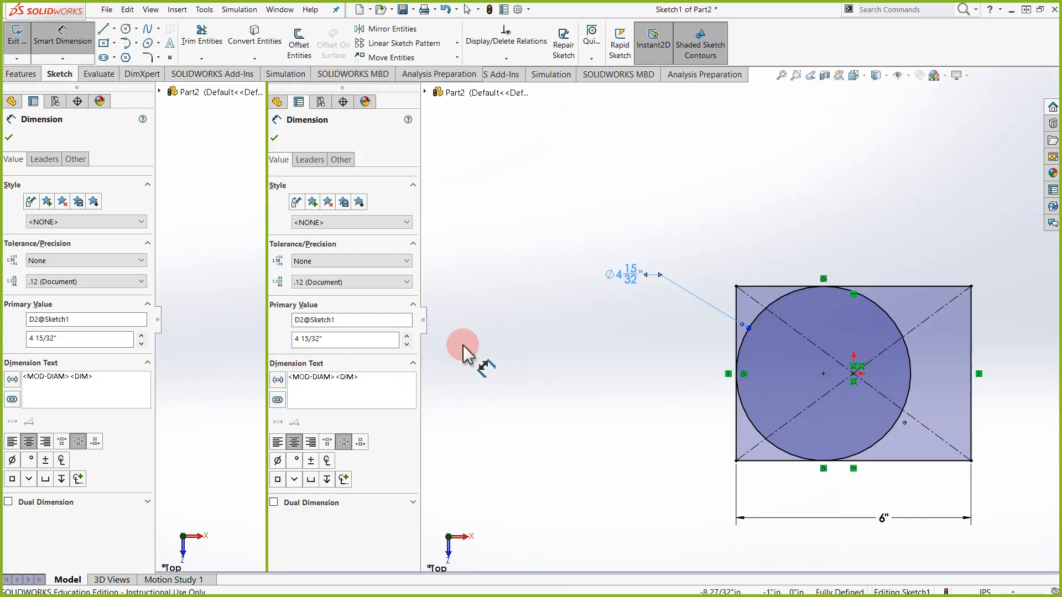
key(Escape)
Try to change the radius of the dimensioned circle to 1 inch in its properties
click(481, 345)
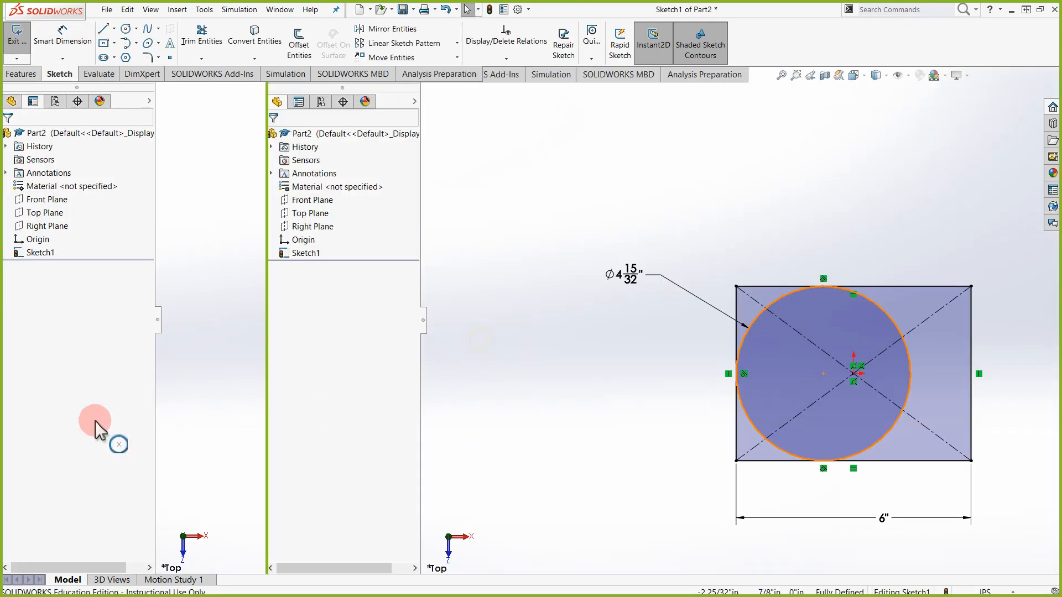
double_click(73, 392)
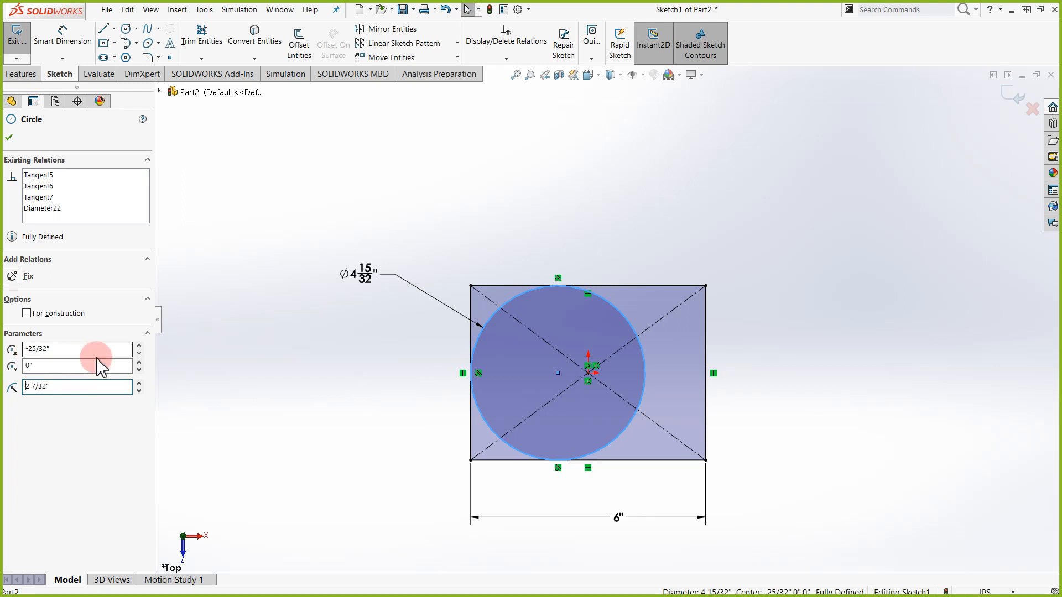
drag(78, 386, 5, 390)
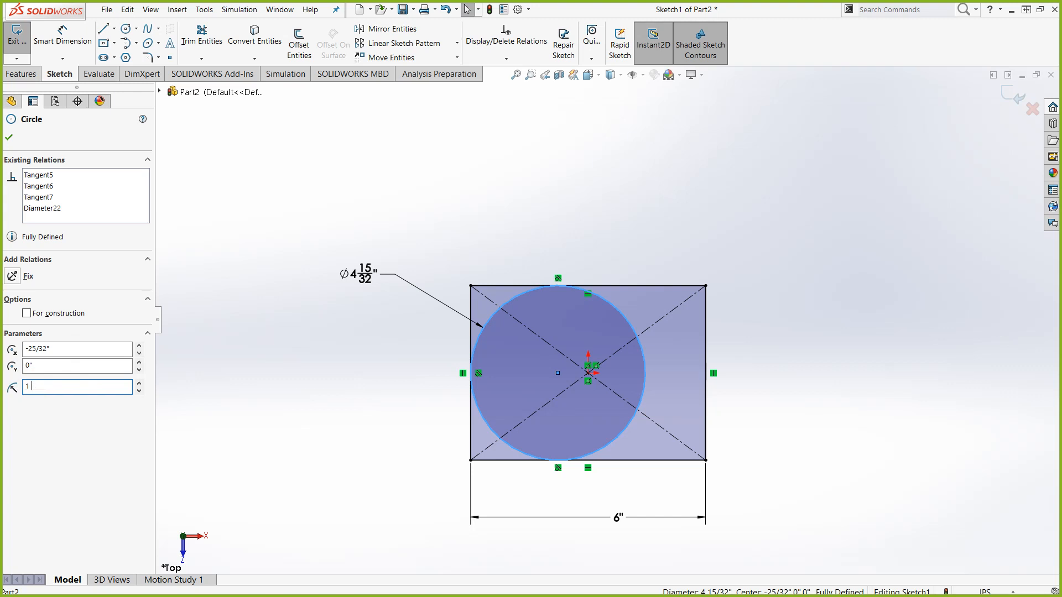
key(Return)
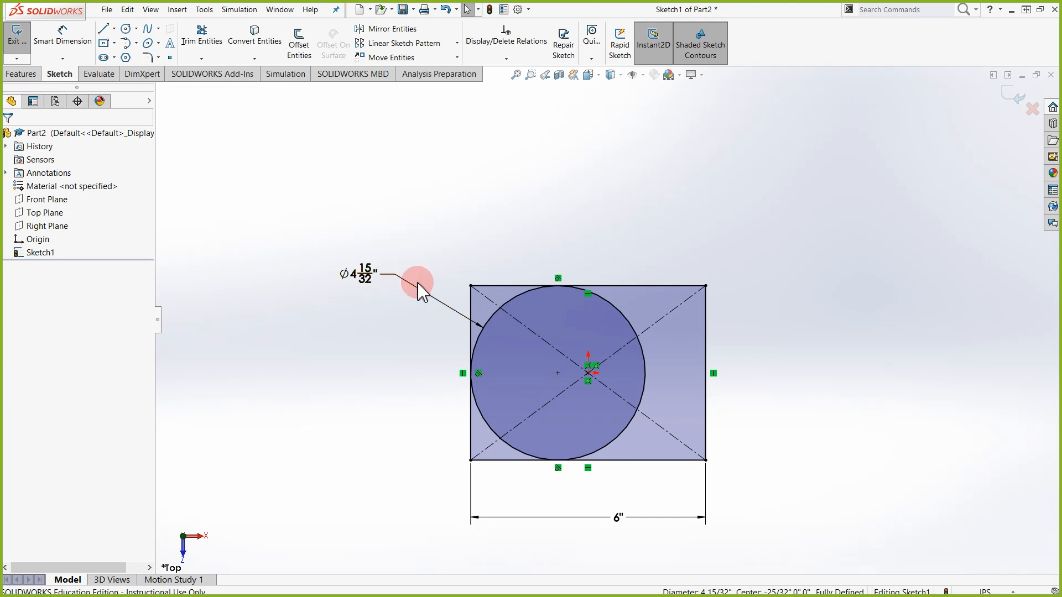
drag(496, 348, 553, 376)
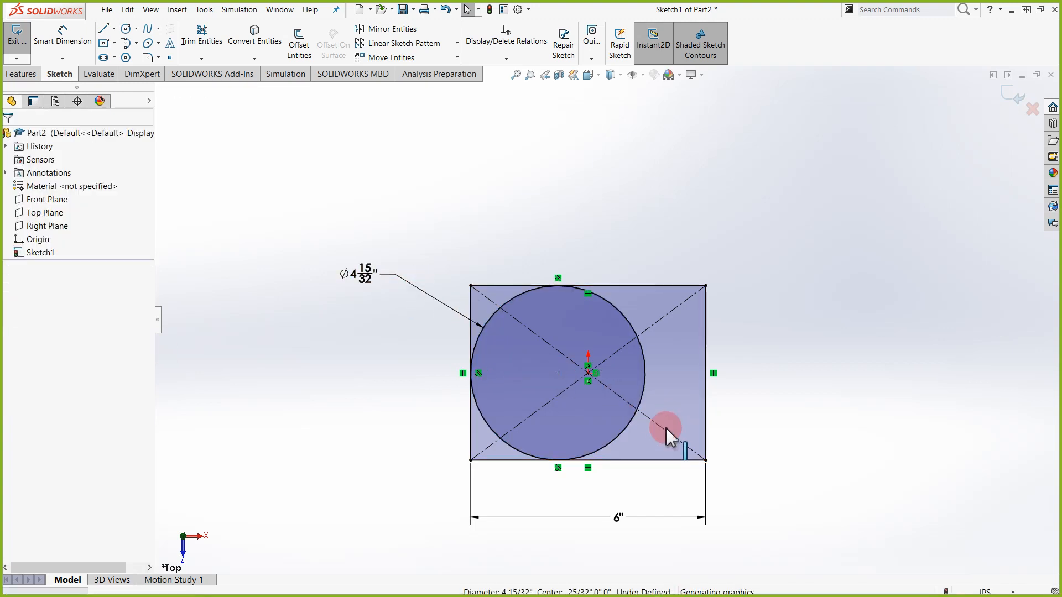
Undo the circle's diameter dimension and its tangency to the rectangle's lower edge
key(ctrl+z)
key(ctrl+z)
click(640, 500)
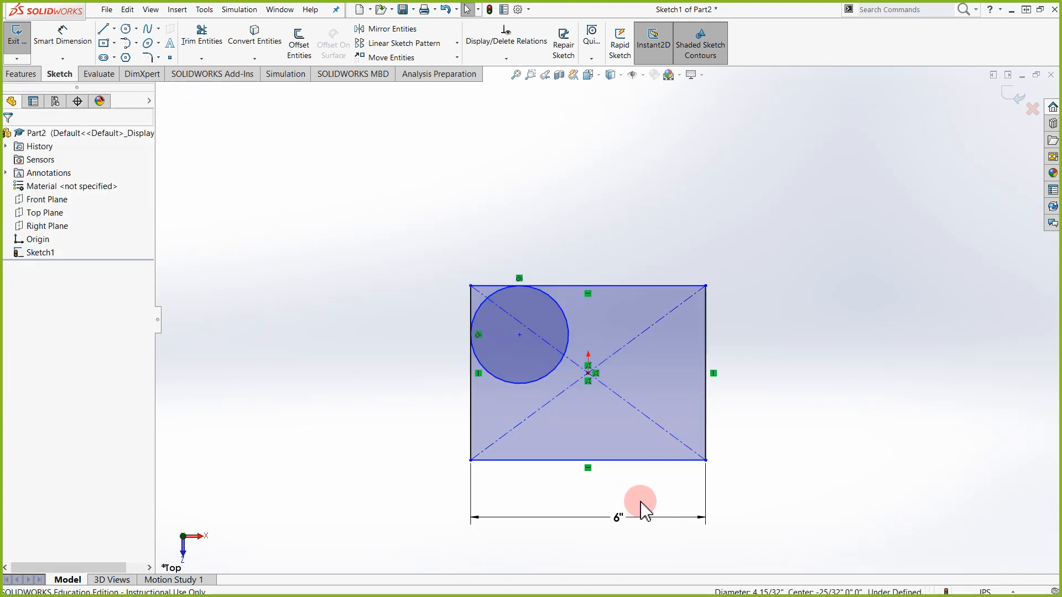
Delete the 6-inch width dimension and all rectangle edges and diagonals, keeping only the circle
mouse_move(645, 498)
mouse_down()
mouse_move(613, 555)
mouse_move(603, 541)
mouse_up()
key(Delete)
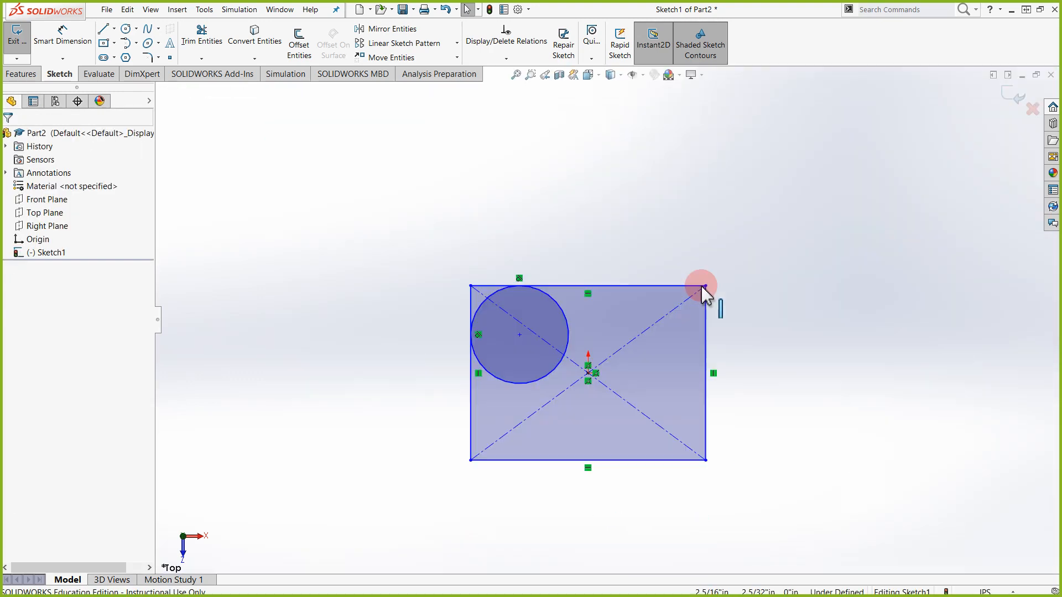
click(663, 287)
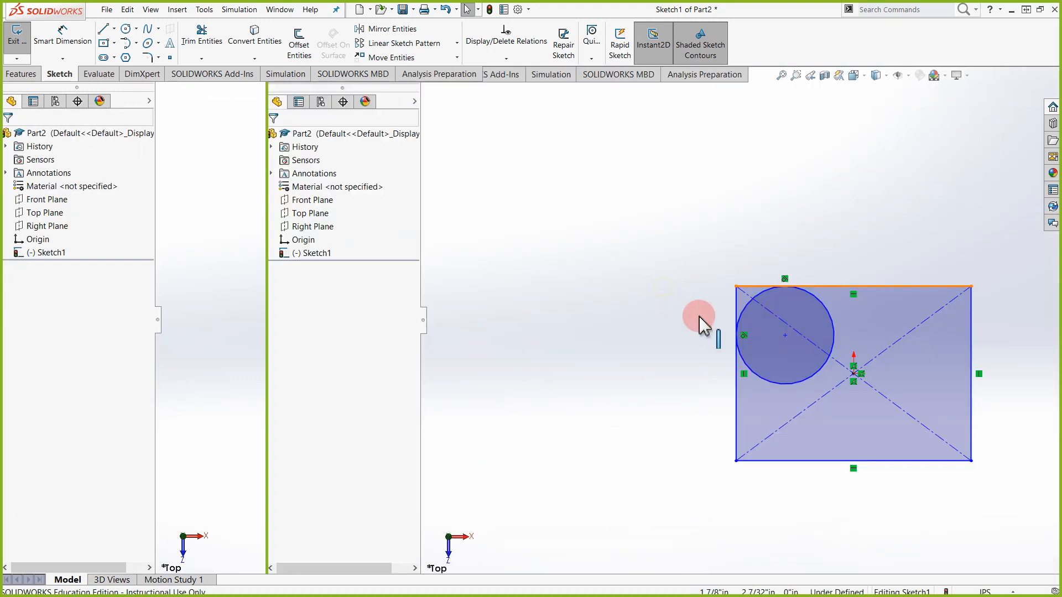
key(Delete)
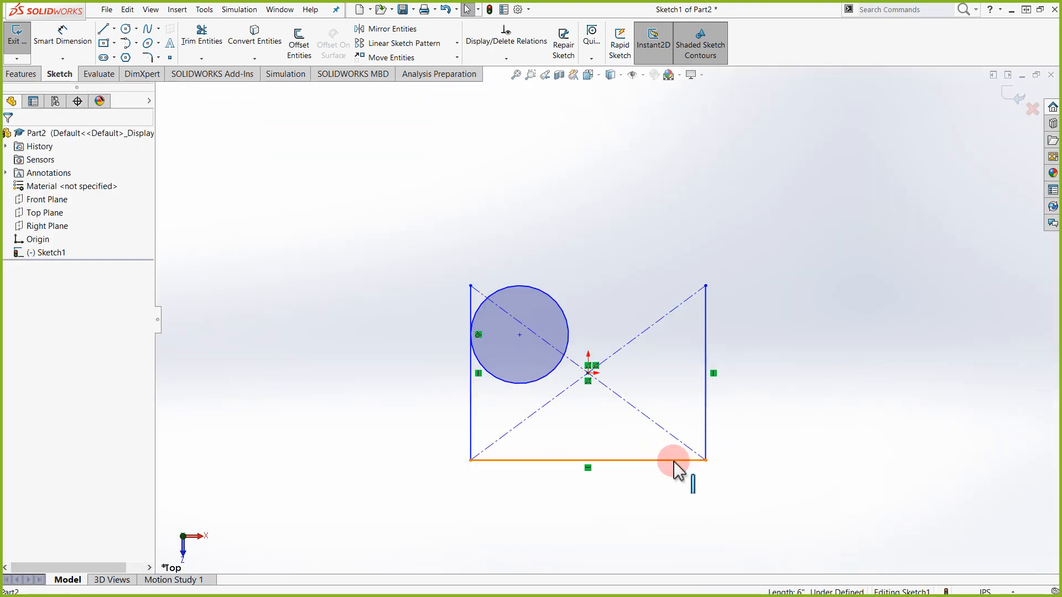
click(674, 461)
key(Delete)
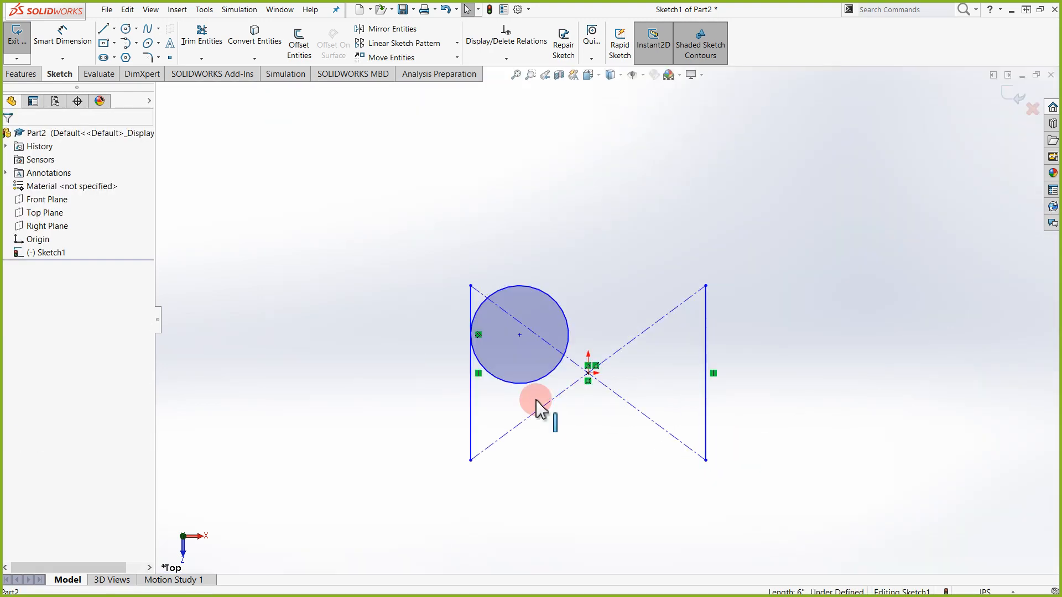
drag(792, 415, 395, 456)
key(Delete)
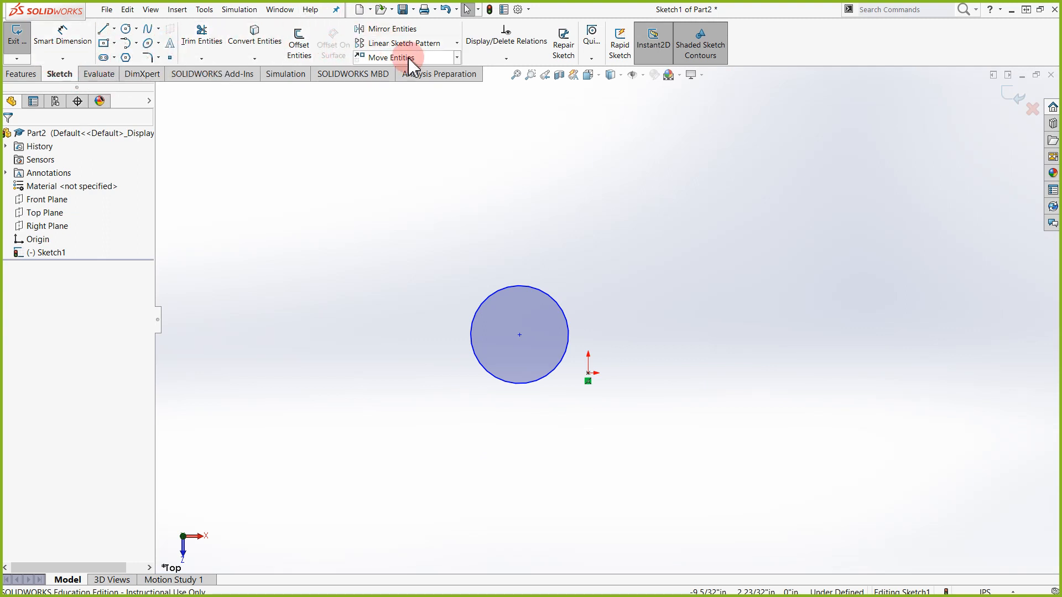
Add a horizontal relation between the circle's center point and the sketch origin
click(503, 58)
click(506, 89)
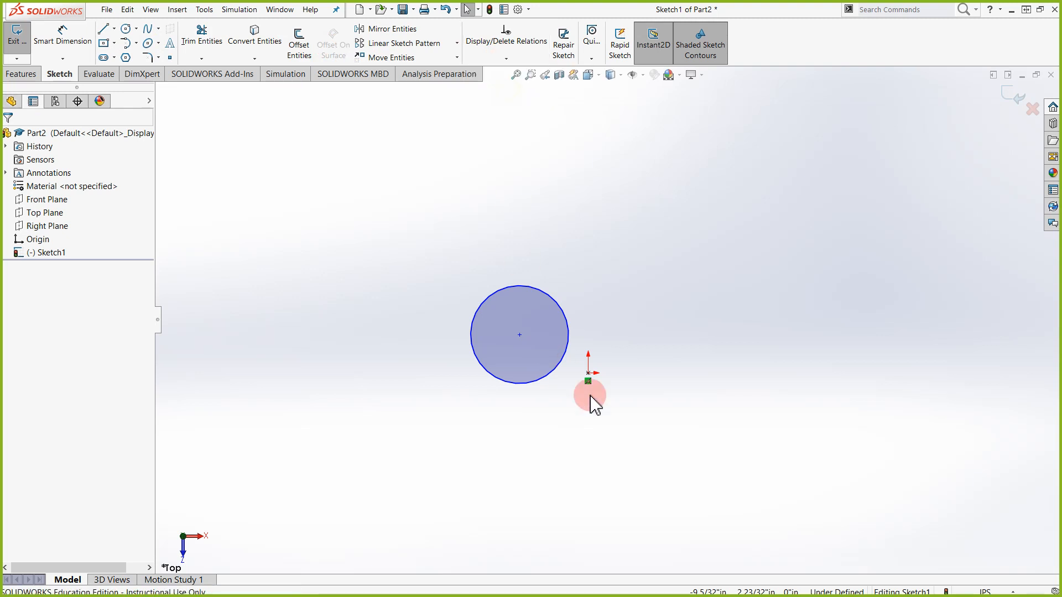
click(520, 334)
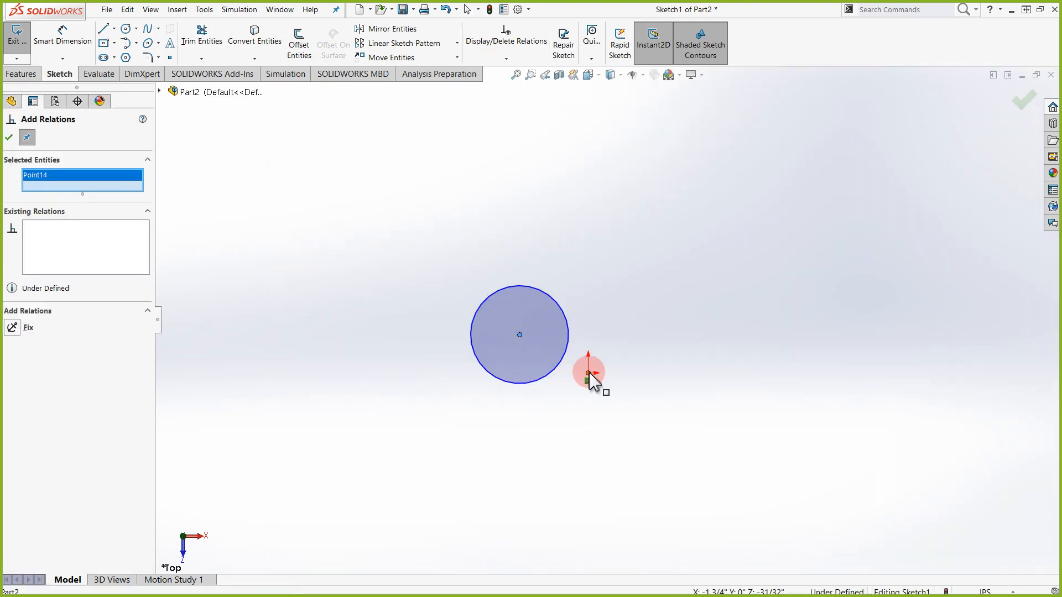
click(589, 373)
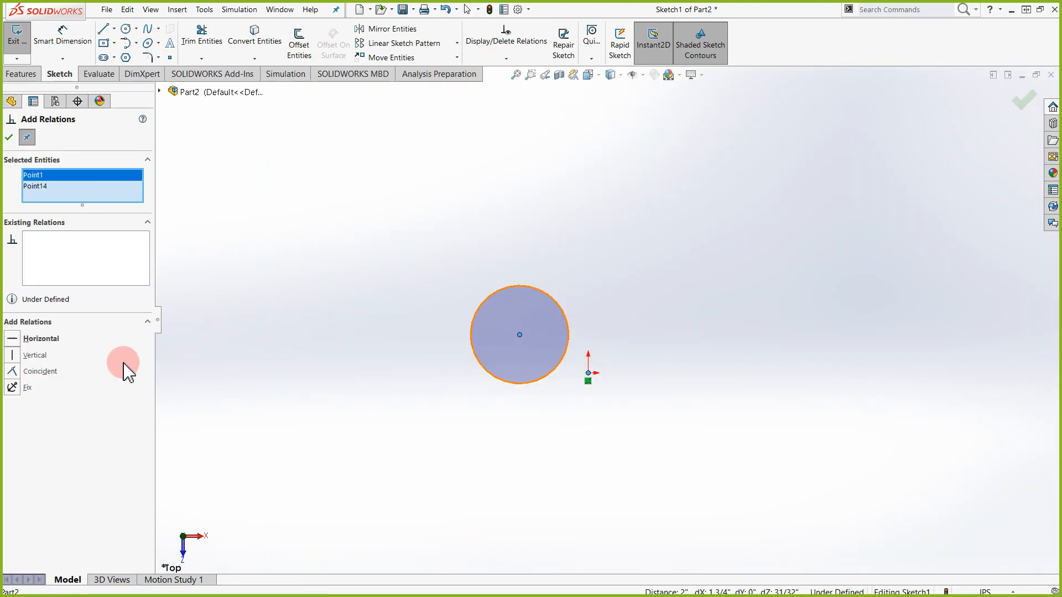
click(13, 339)
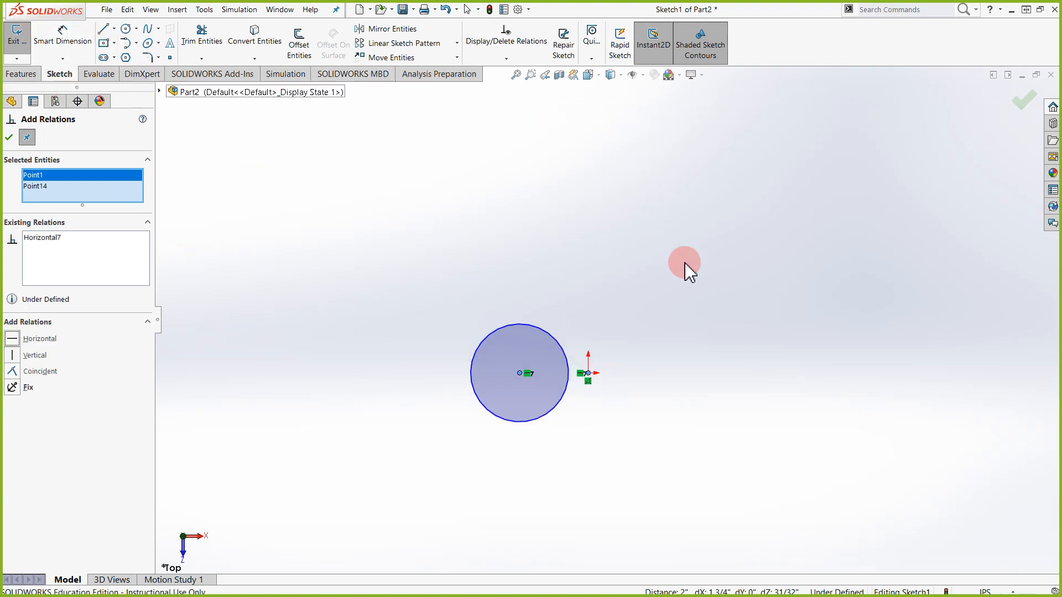
key(Escape)
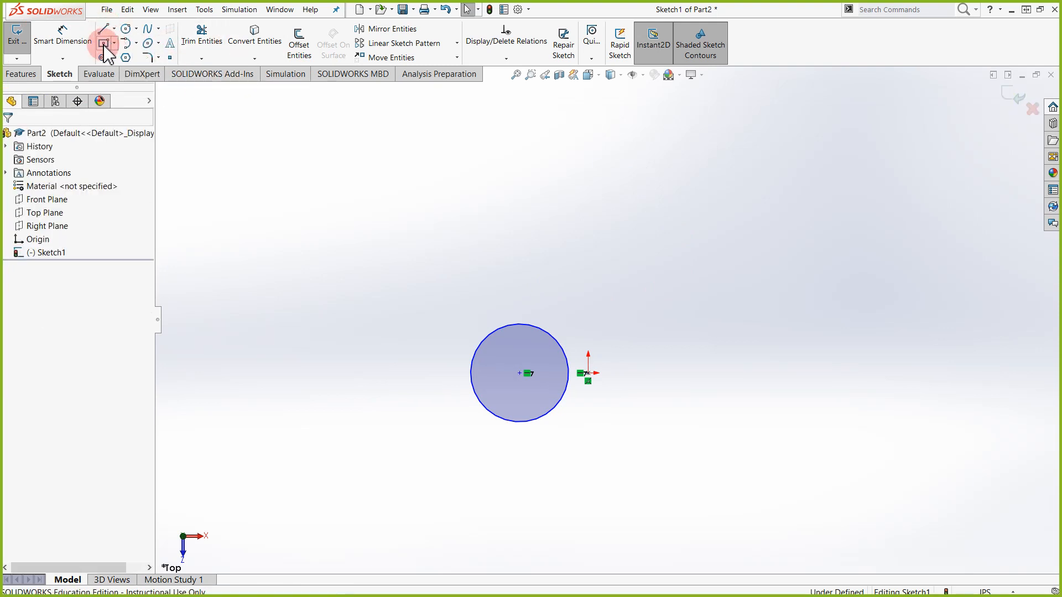
Sketch a center rectangle from the origin, large enough to enclose the circle
click(104, 45)
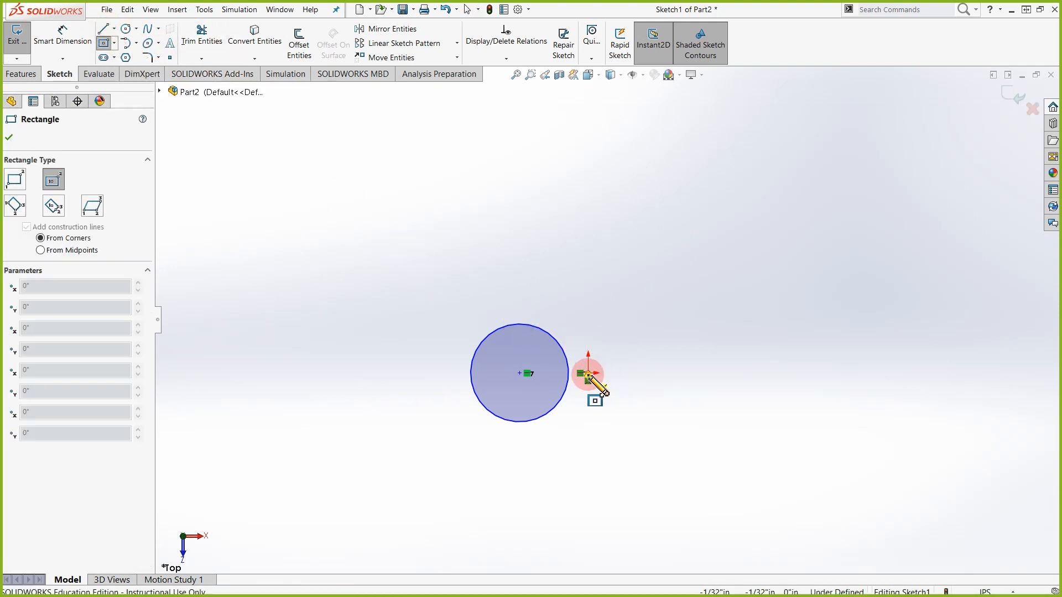
drag(588, 374, 438, 315)
key(Escape)
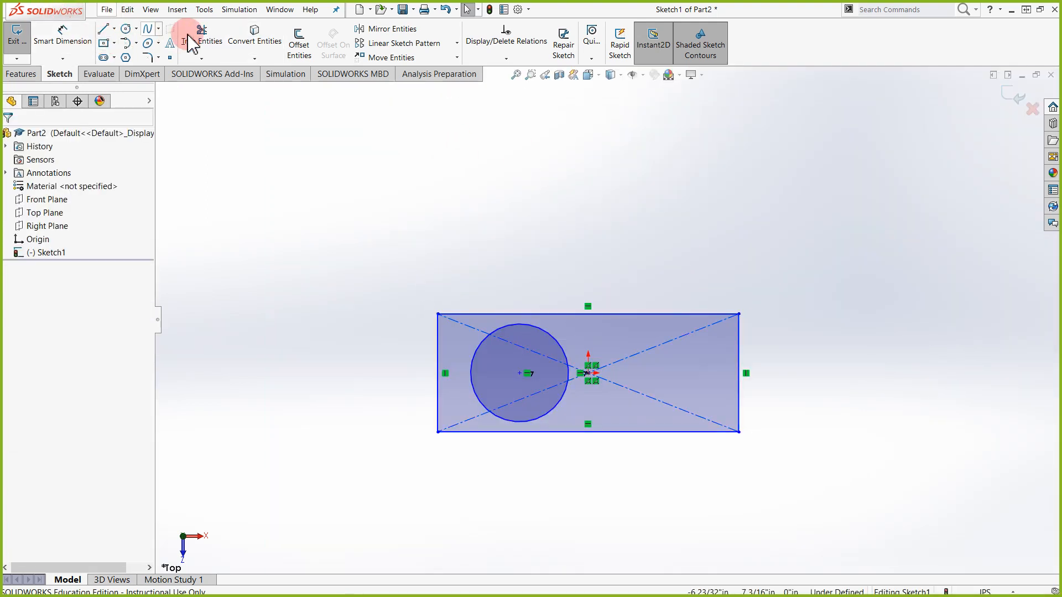
Try a tangent relation between the circle and the new rectangle's left edge, and undo it
click(507, 58)
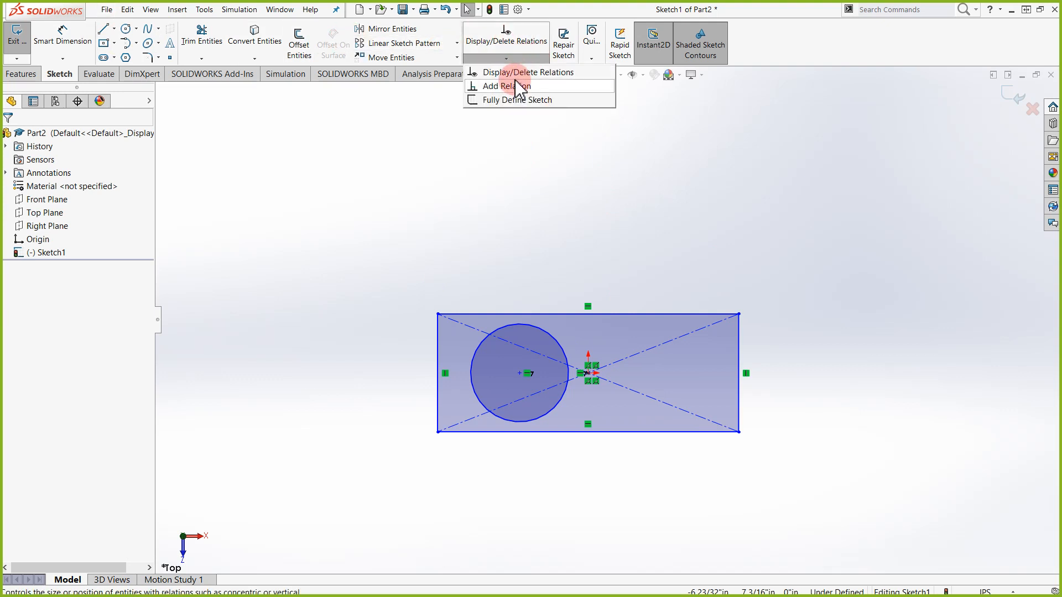
click(519, 86)
scroll(491, 393, down, 2)
scroll(485, 340, down, 2)
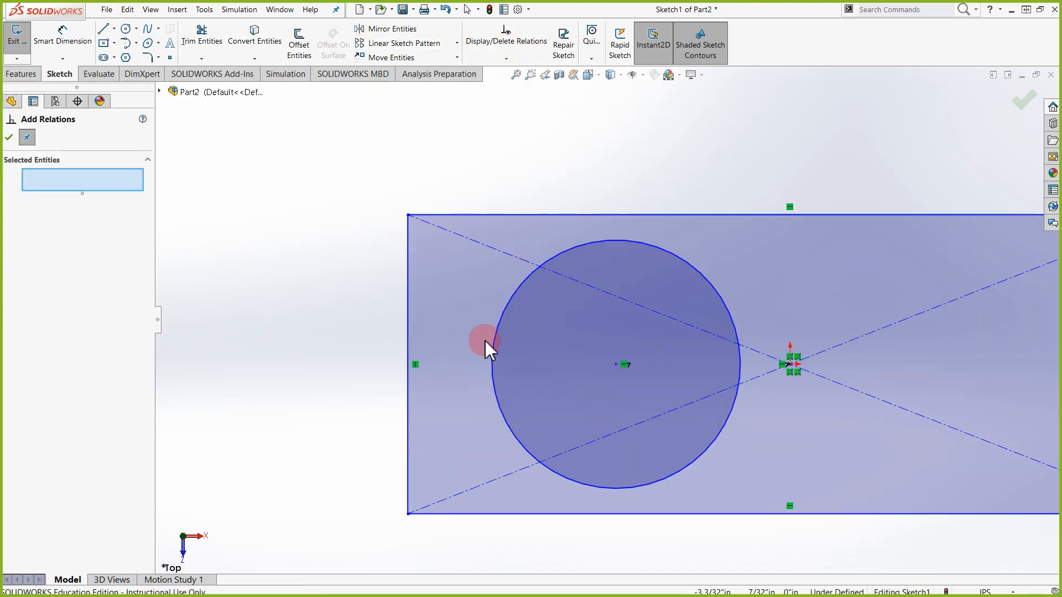
click(415, 315)
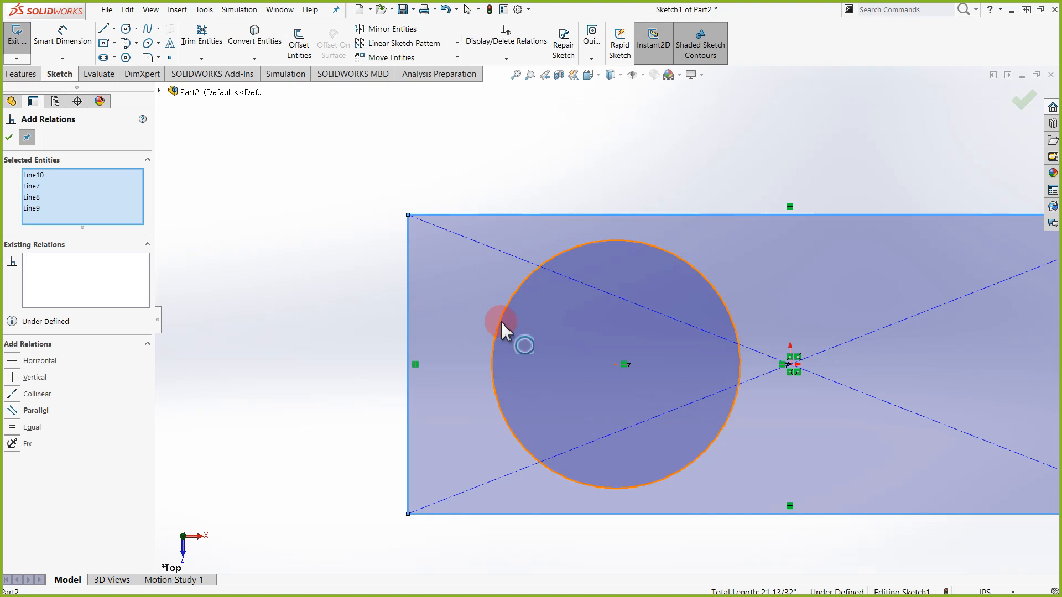
click(502, 323)
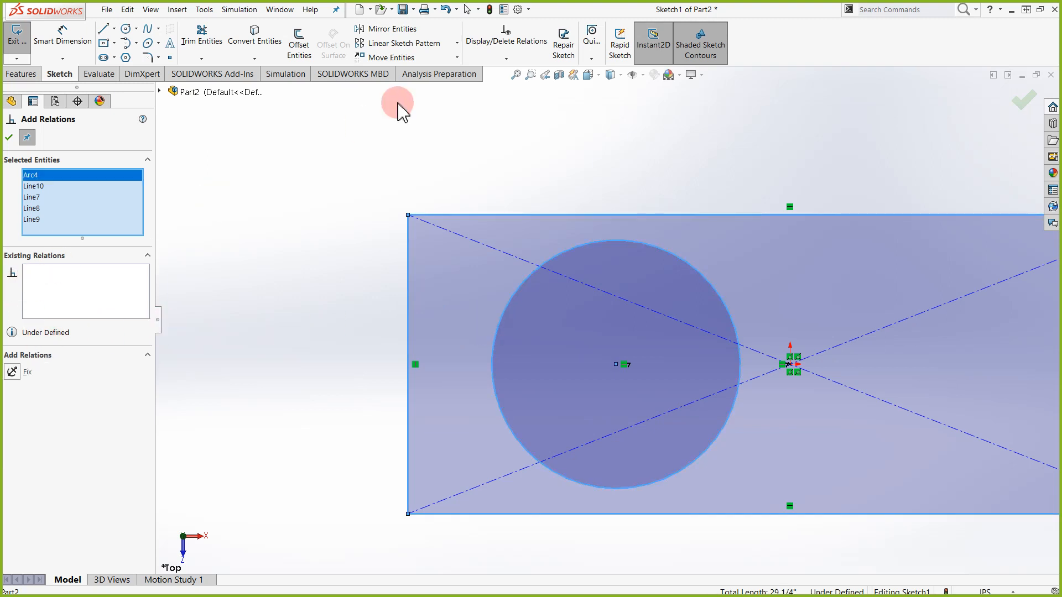
right_click(135, 188)
click(153, 193)
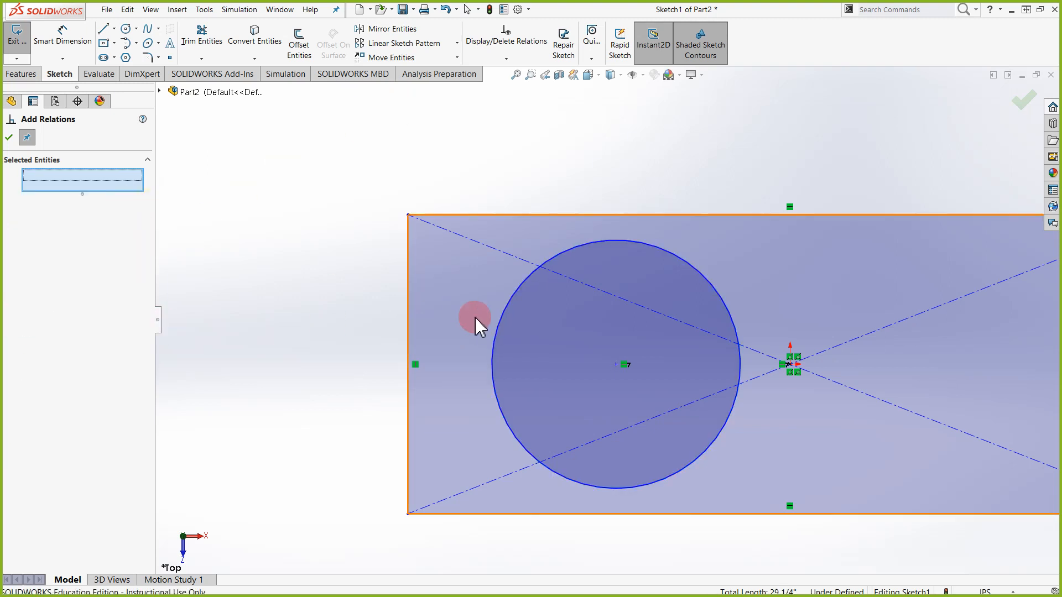
click(498, 332)
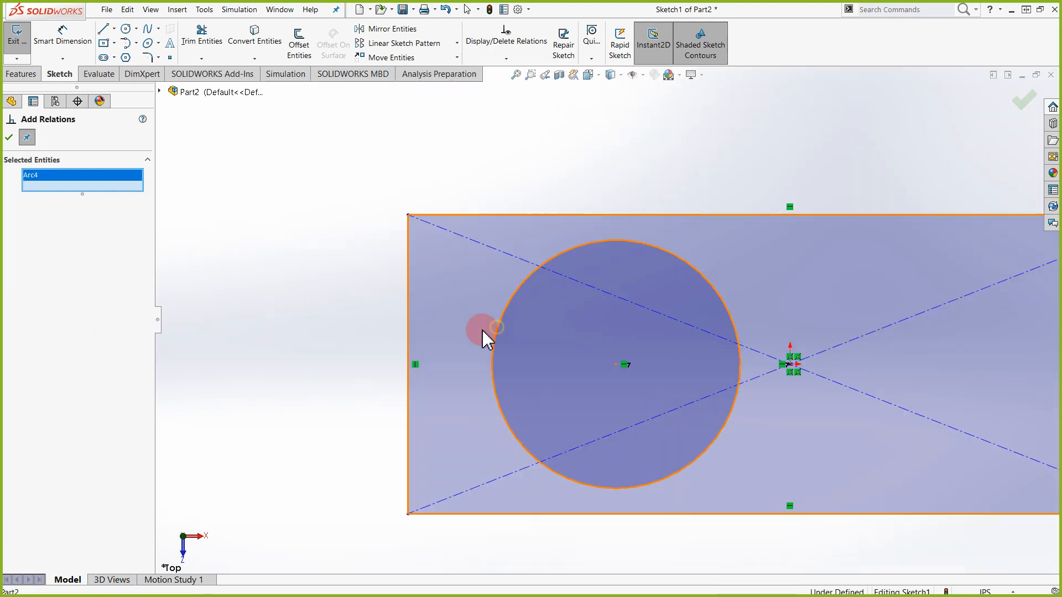
click(408, 341)
click(12, 340)
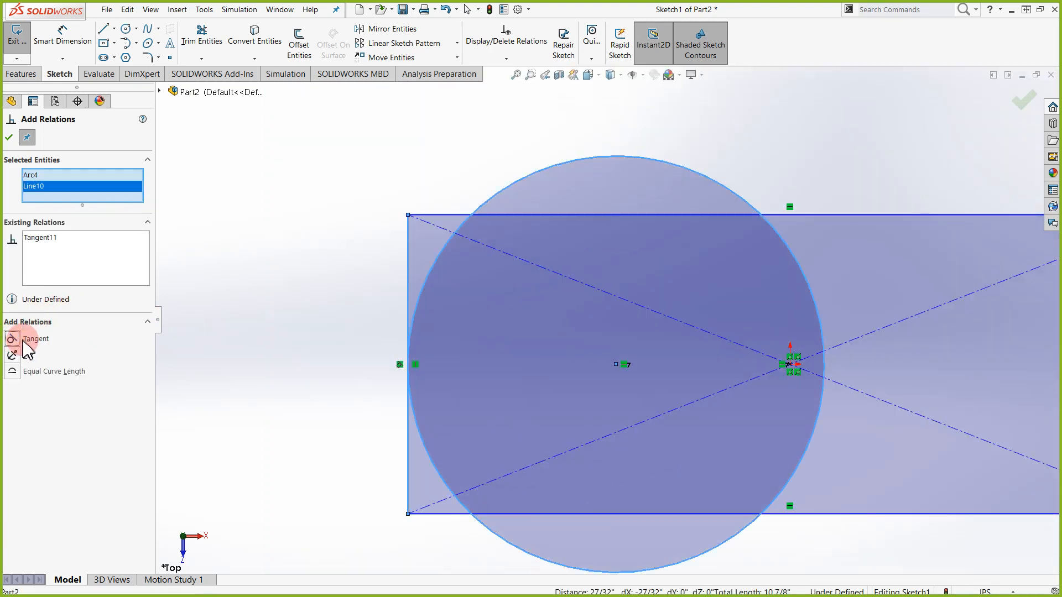
key(ctrl+z)
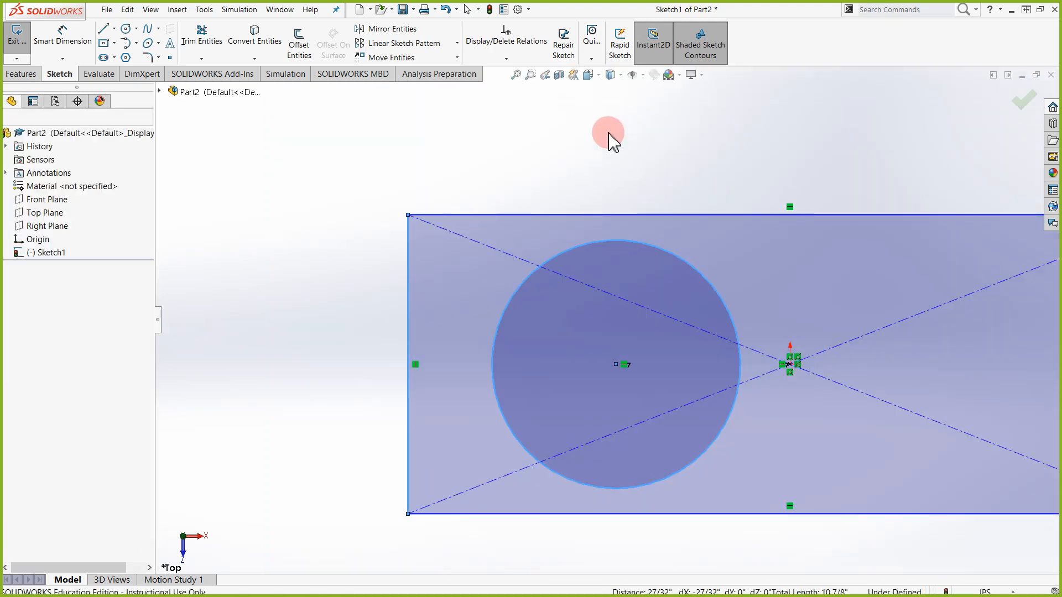
Dimension the circle's diameter with the expression 1.25" * 2
click(656, 181)
click(63, 39)
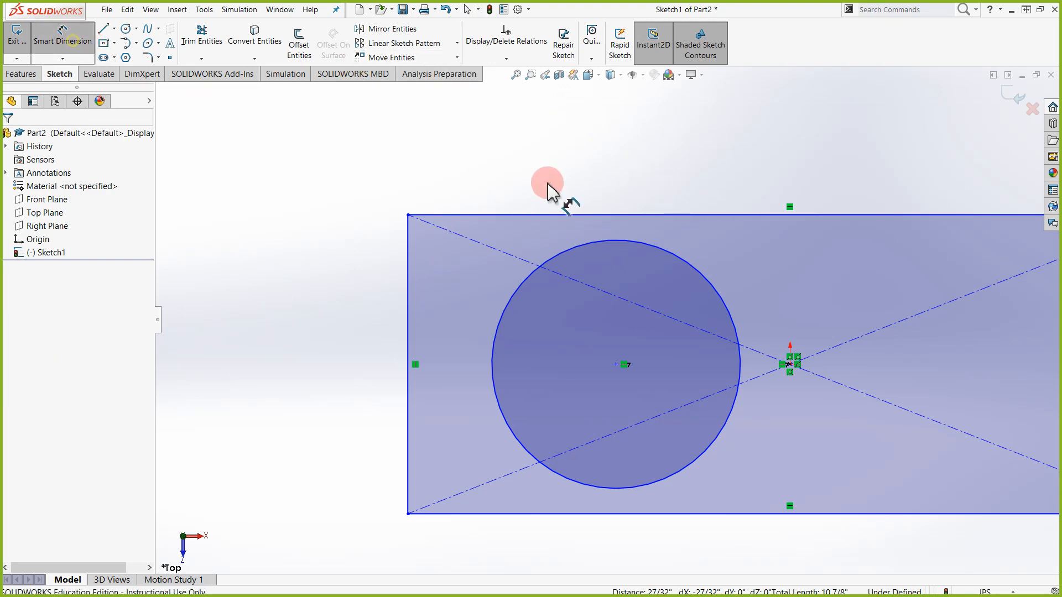
click(561, 256)
click(283, 172)
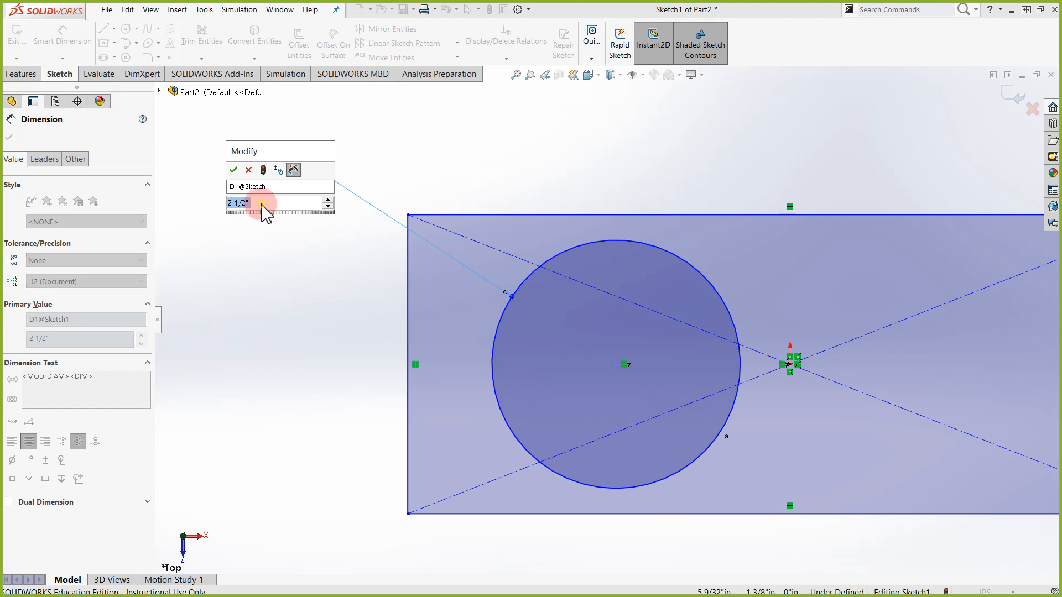
drag(261, 205, 207, 198)
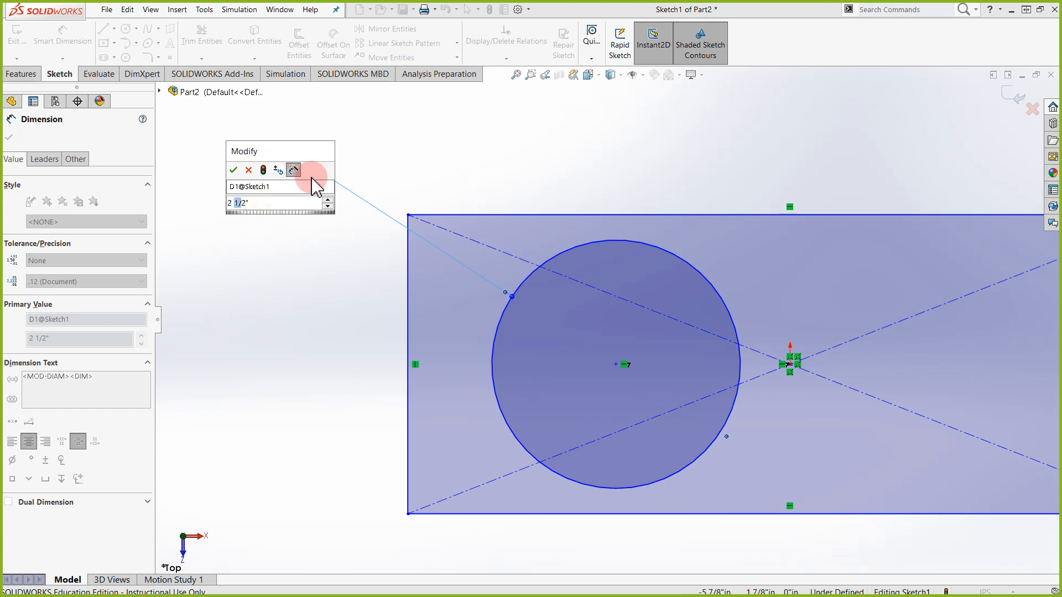
key(BackSpace)
key(BackSpace)
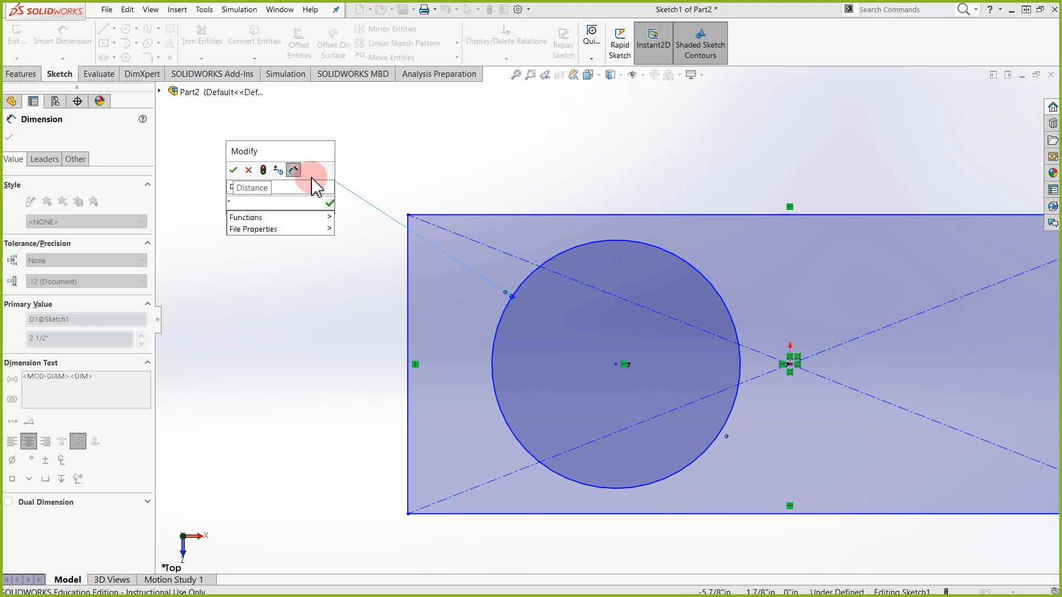
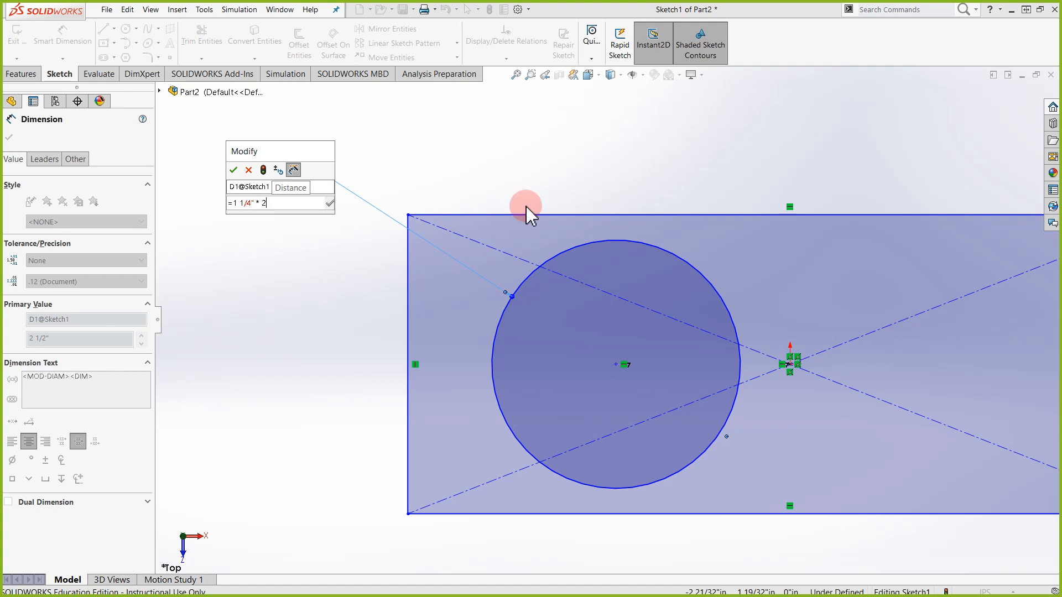
click(252, 208)
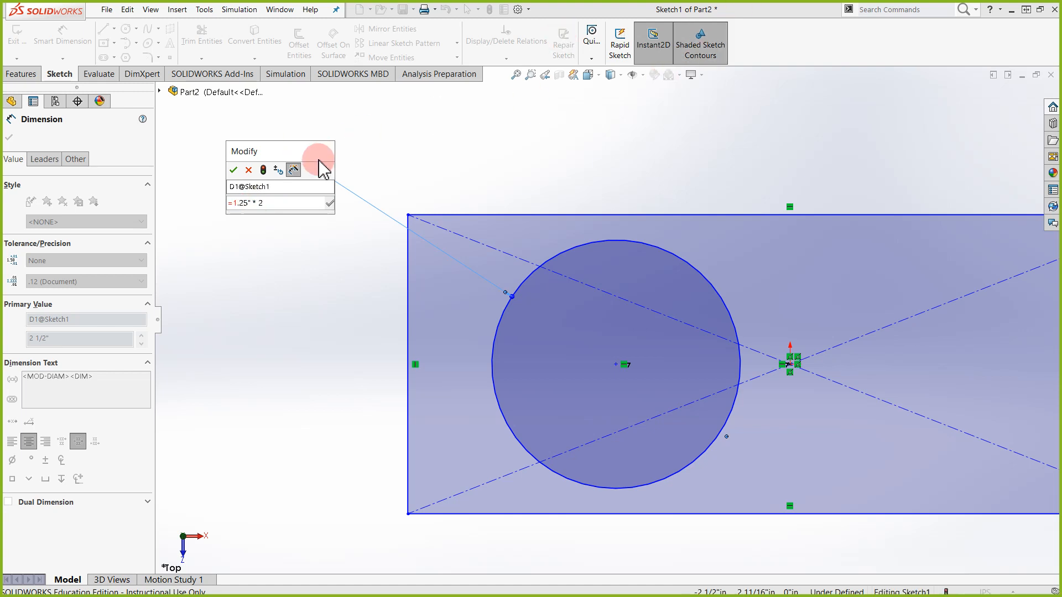
key(Return)
click(331, 227)
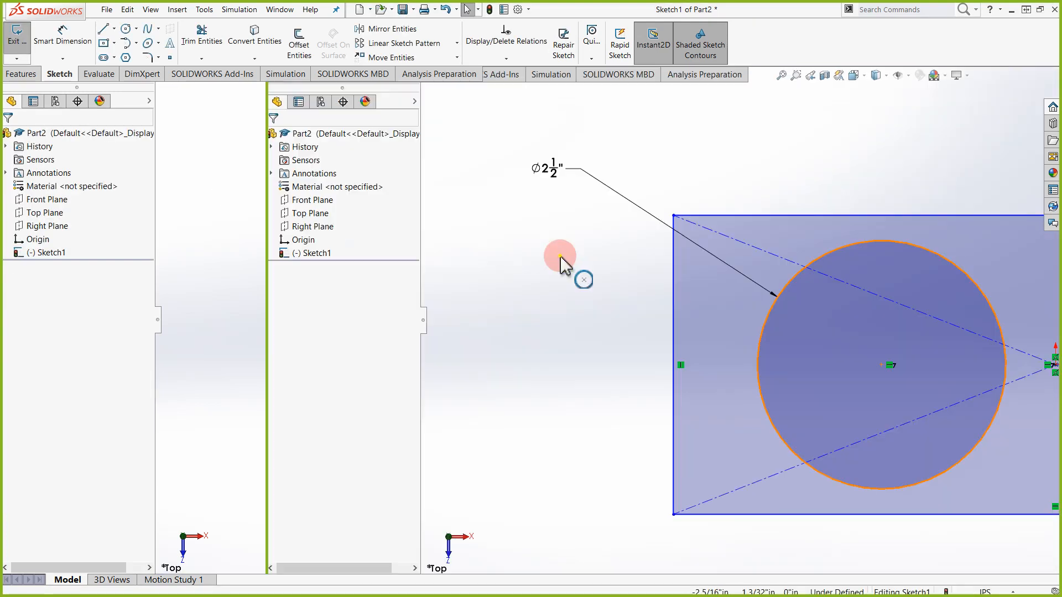
Inspect the circle's radius parameter and existing relations in its properties
click(560, 256)
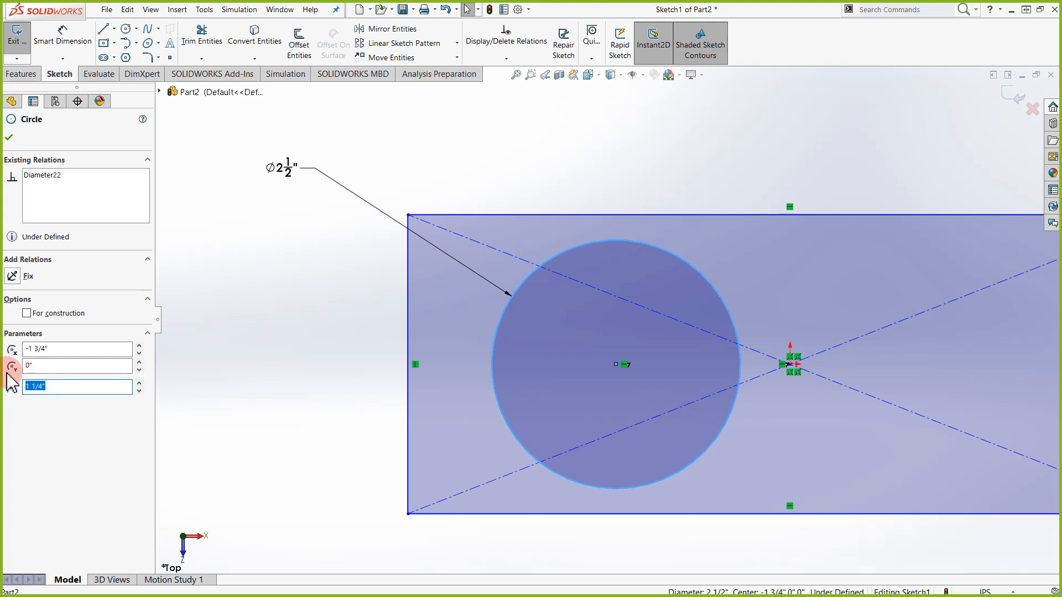
text(1)
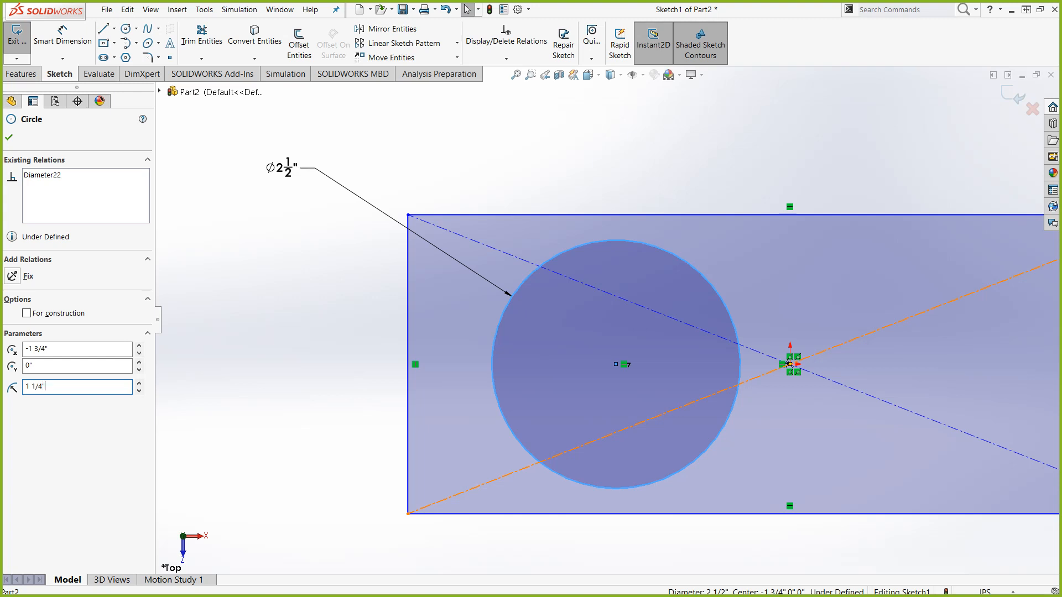
click(421, 401)
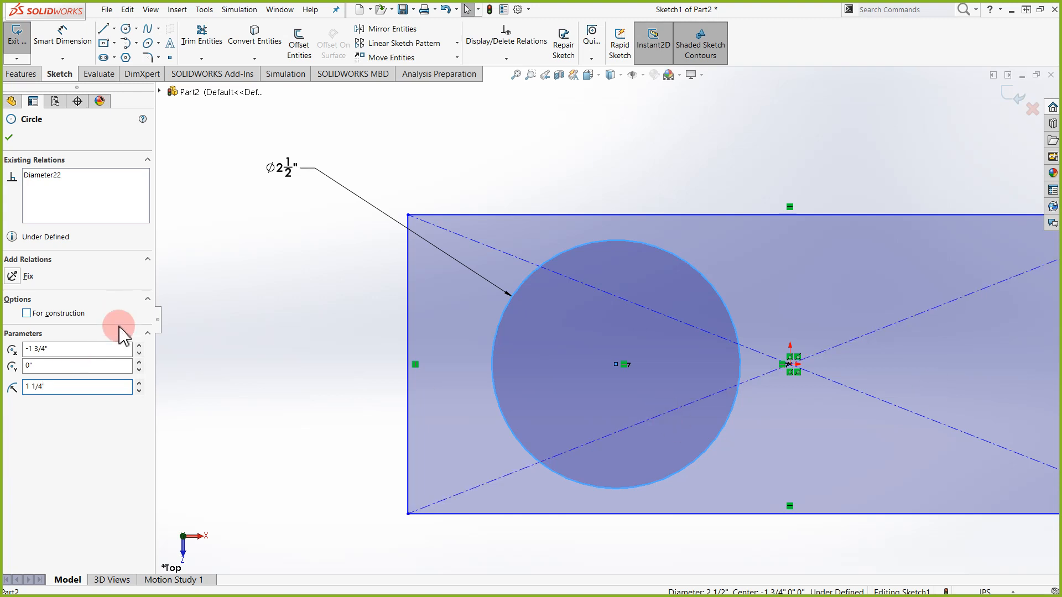
click(69, 386)
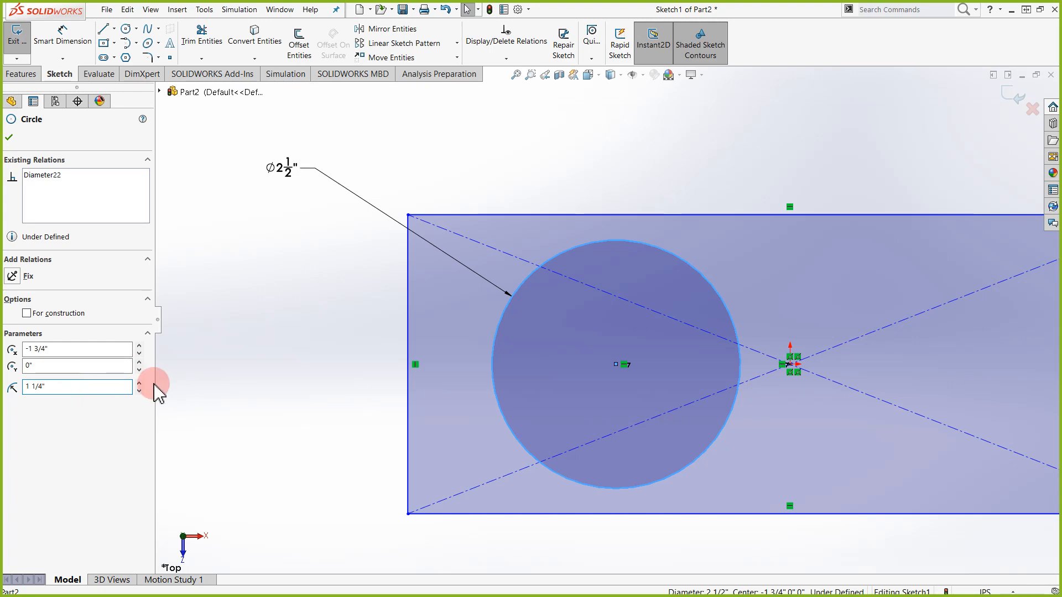
click(242, 332)
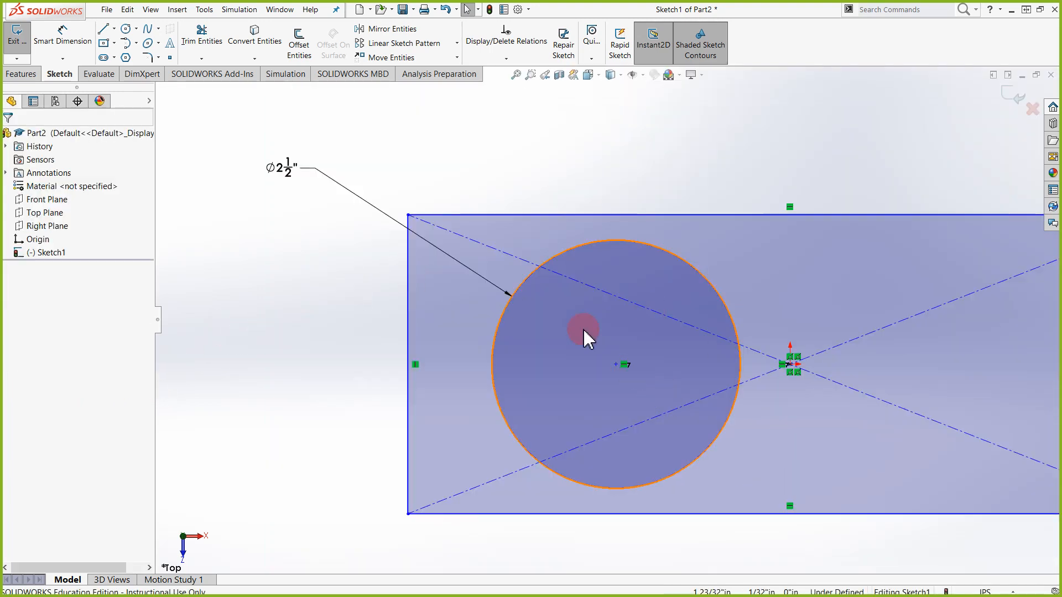
scroll(581, 332, down, 2)
scroll(509, 296, up, 4)
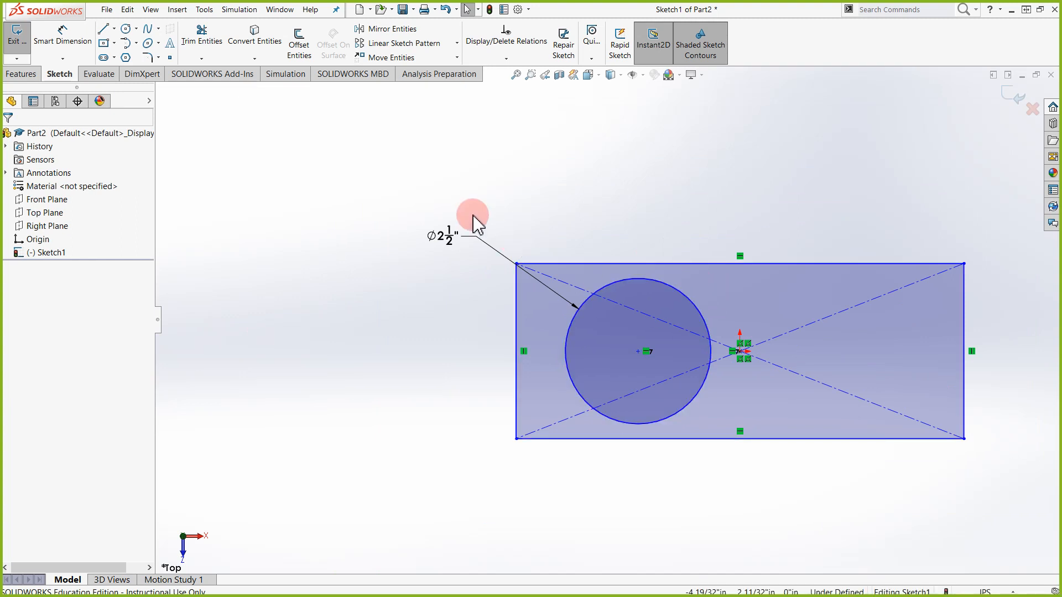
click(613, 298)
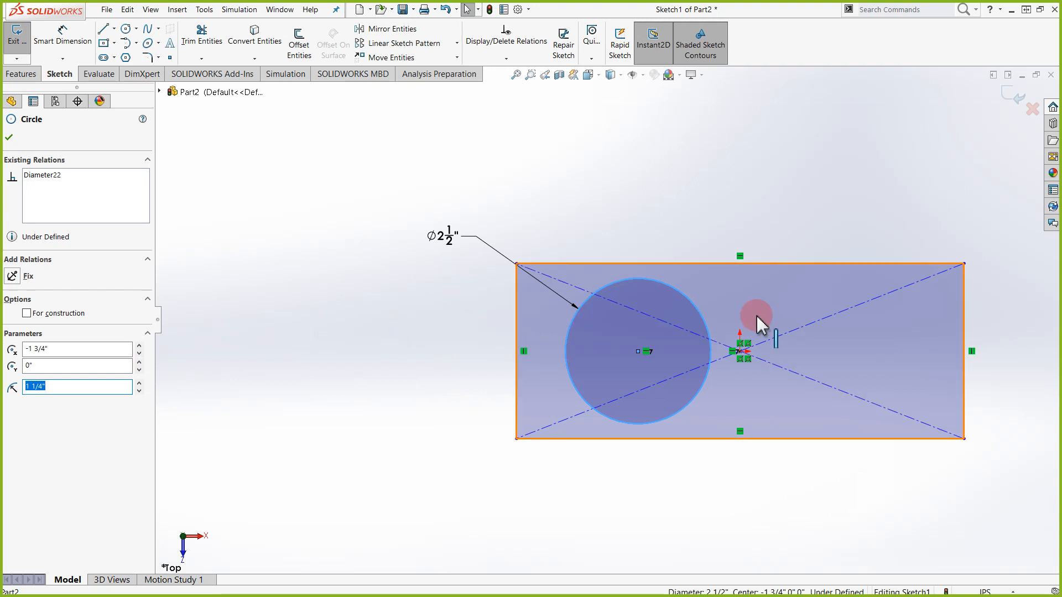
click(702, 202)
Add a tangent relation between the circle and the rectangle's top edge
scroll(777, 173, down, 2)
scroll(777, 173, up, 3)
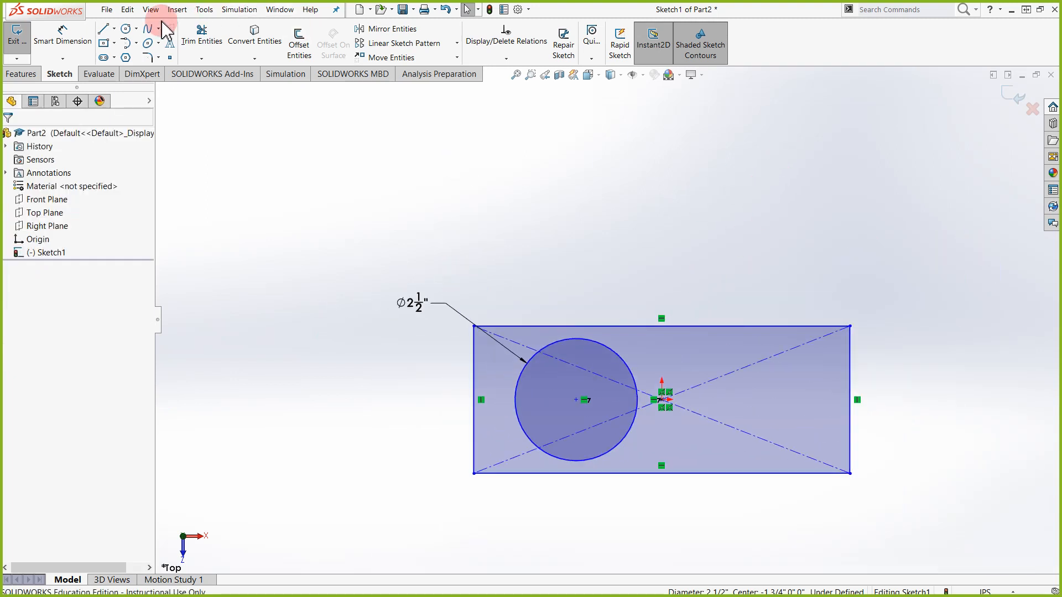
click(506, 58)
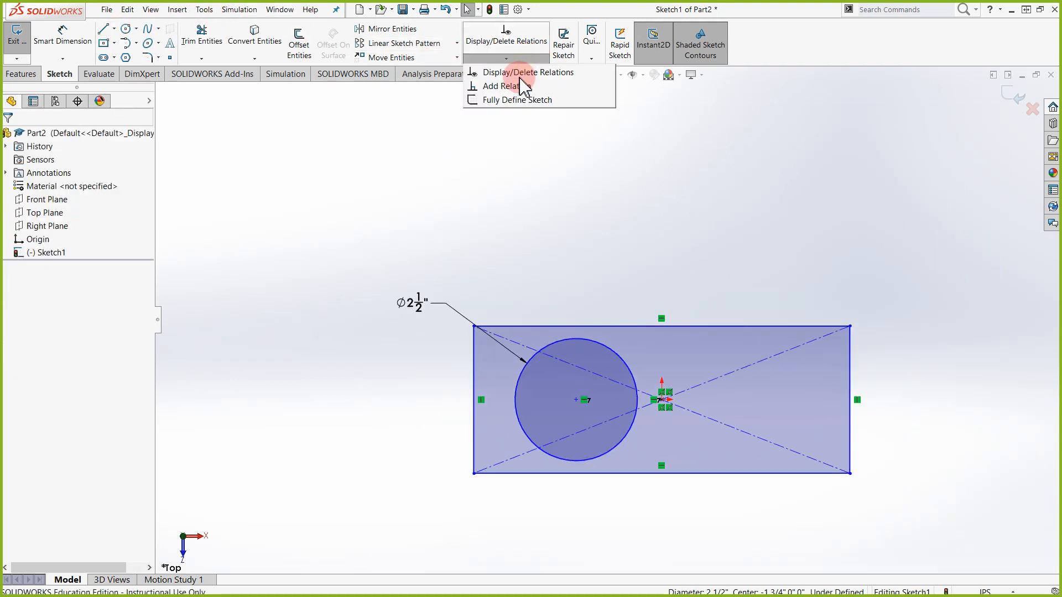
click(518, 89)
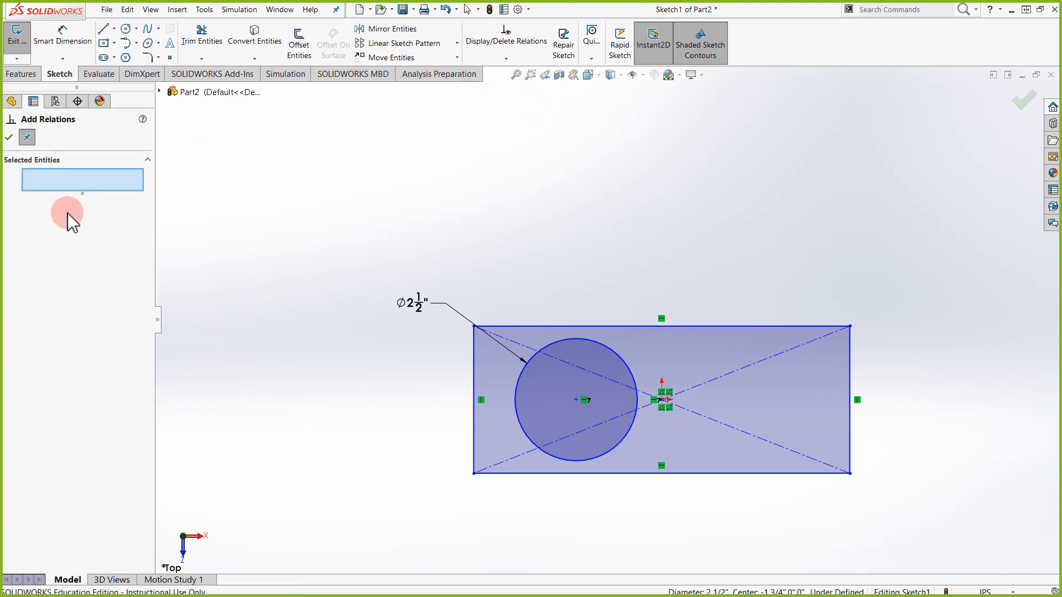
scroll(595, 345, down, 3)
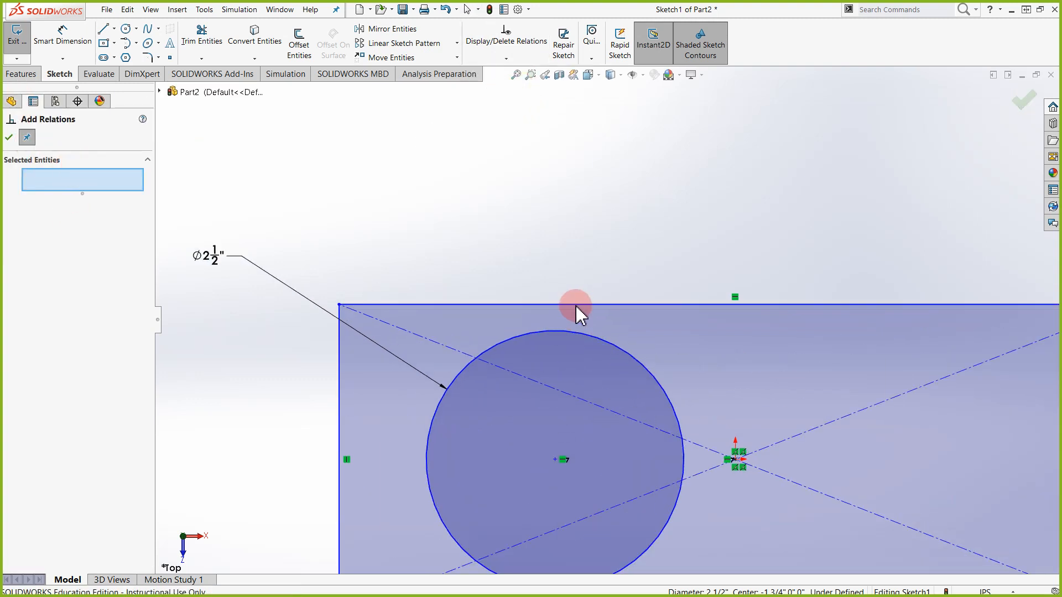
click(576, 334)
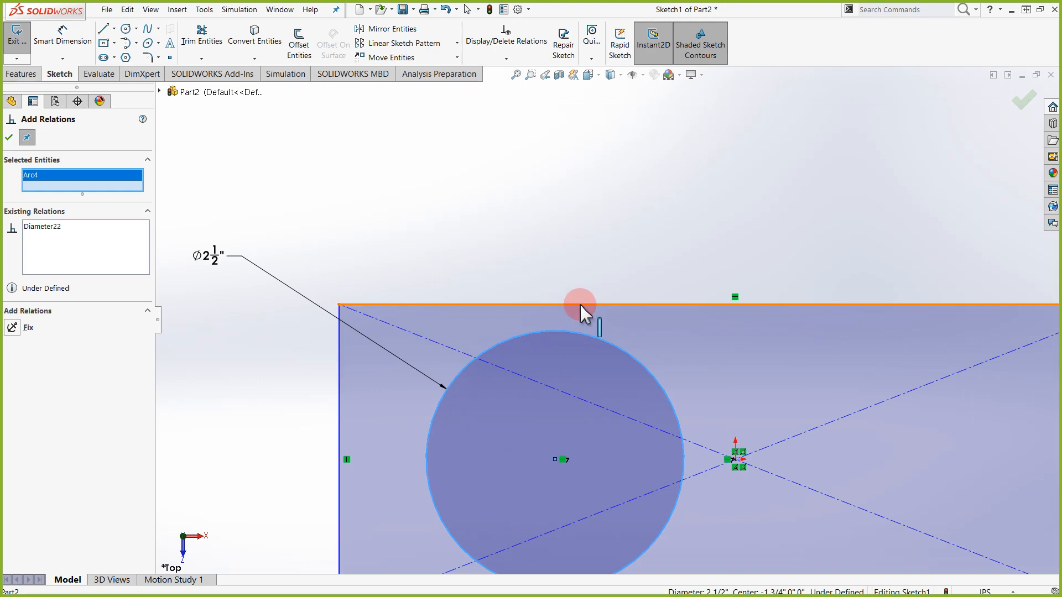
click(581, 305)
click(12, 339)
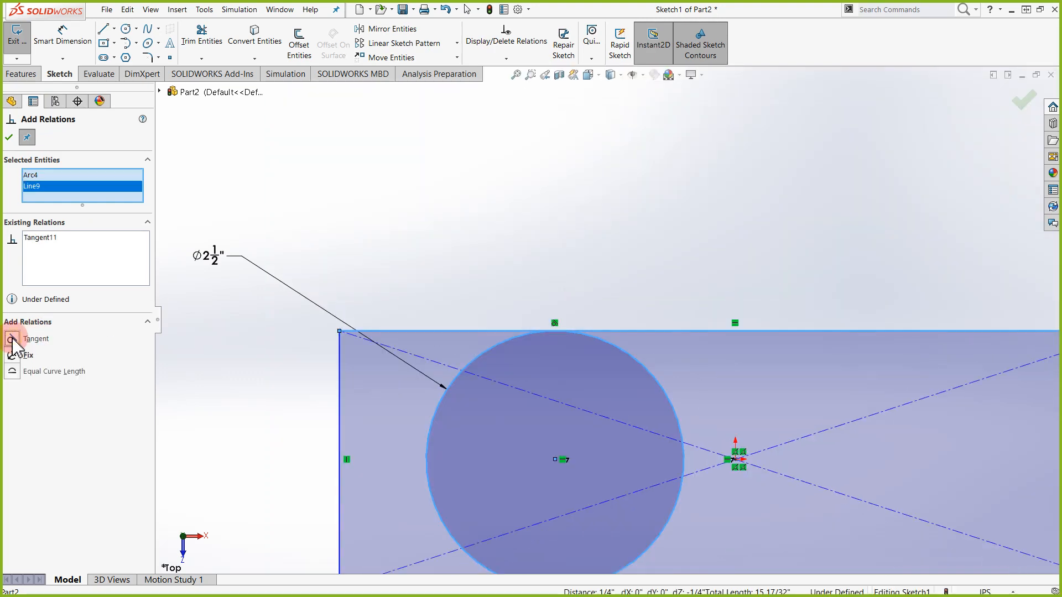
scroll(533, 431, up, 3)
scroll(636, 412, down, 2)
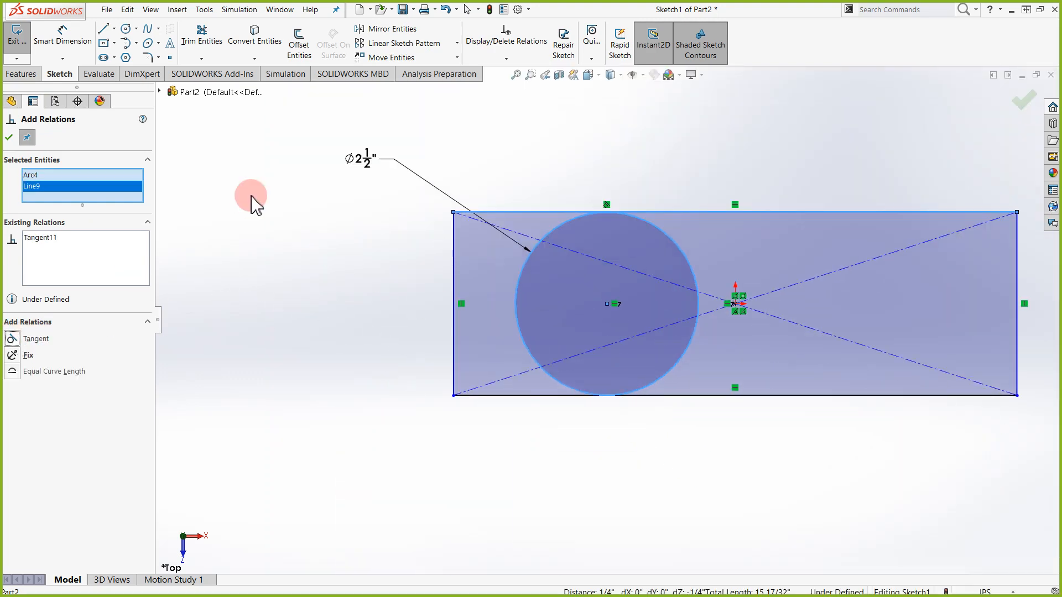
key(Escape)
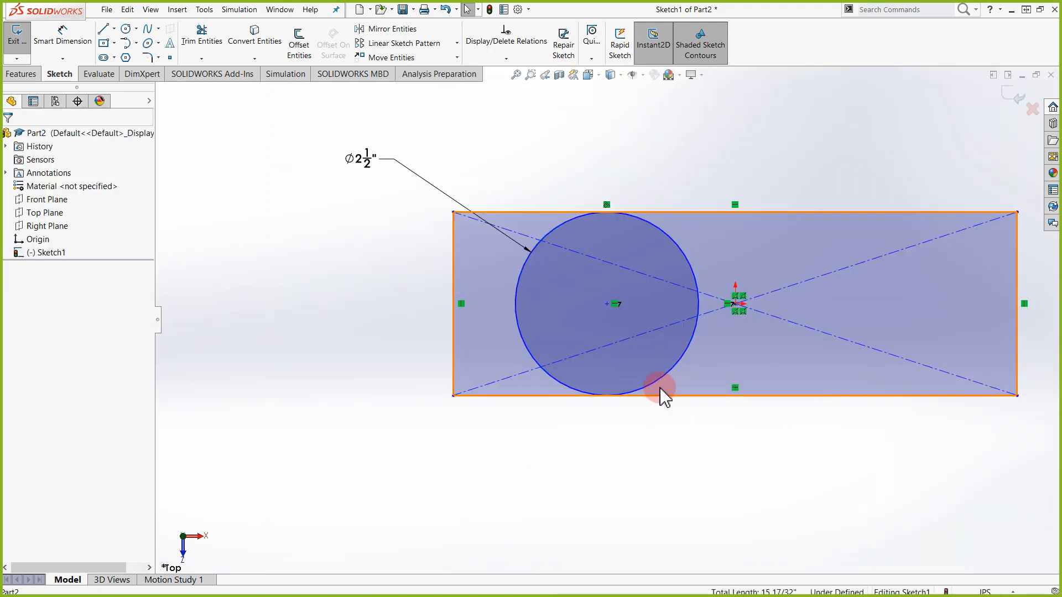
Add a tangent relation between the circle and the rectangle's bottom edge
click(660, 383)
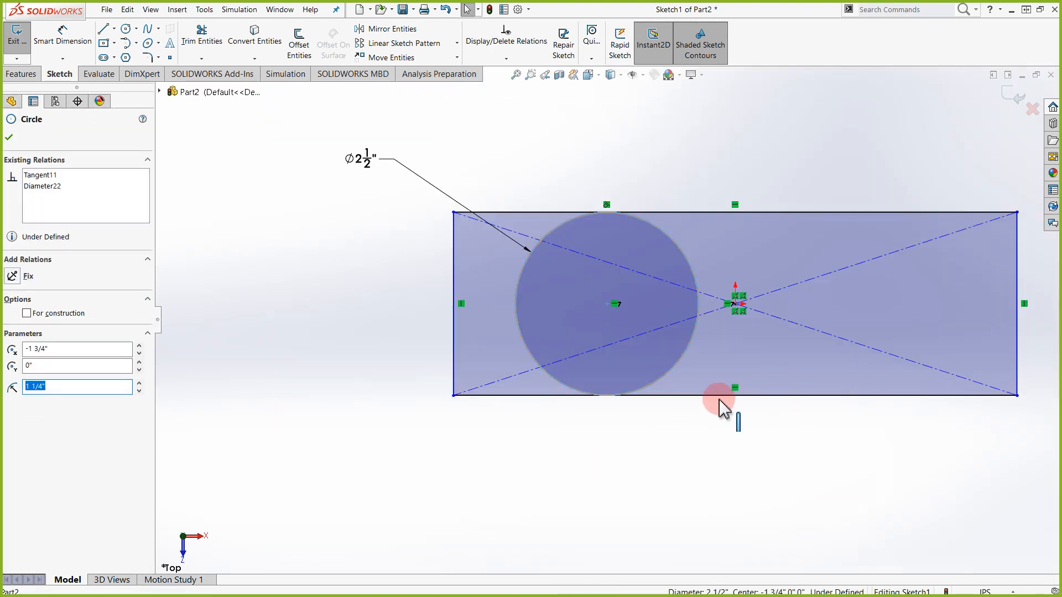
ctrl+click(719, 396)
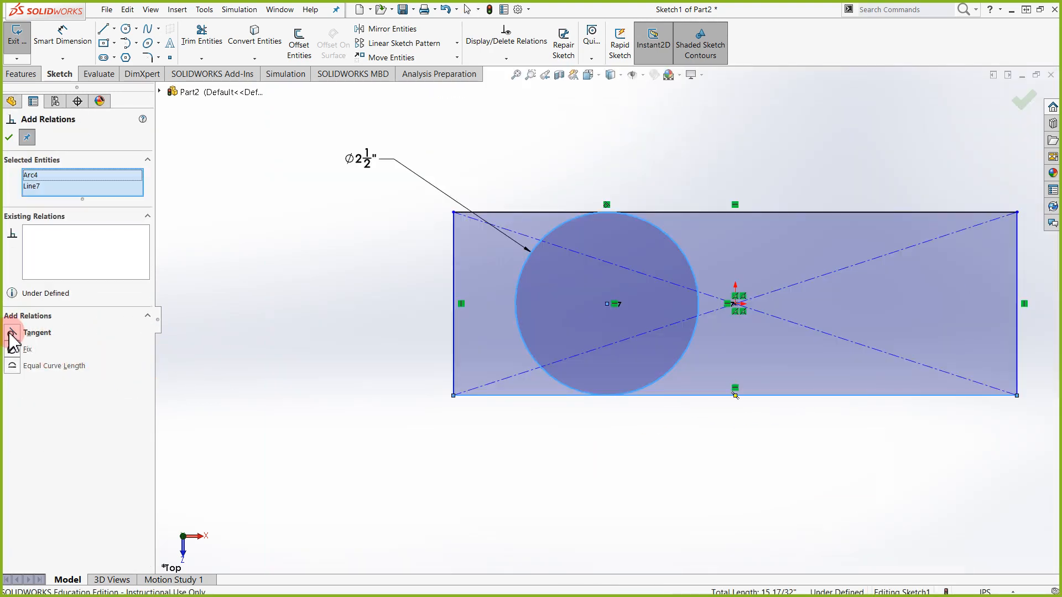
click(11, 333)
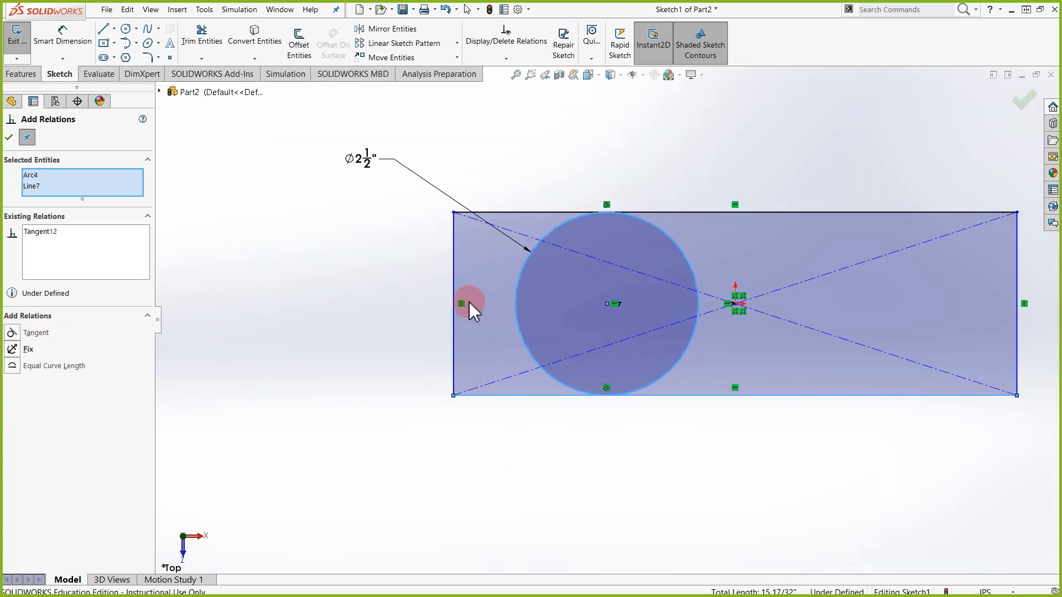
Try a tangent relation between the rectangle's left edge and the dimensioned circle, and undo it
click(454, 278)
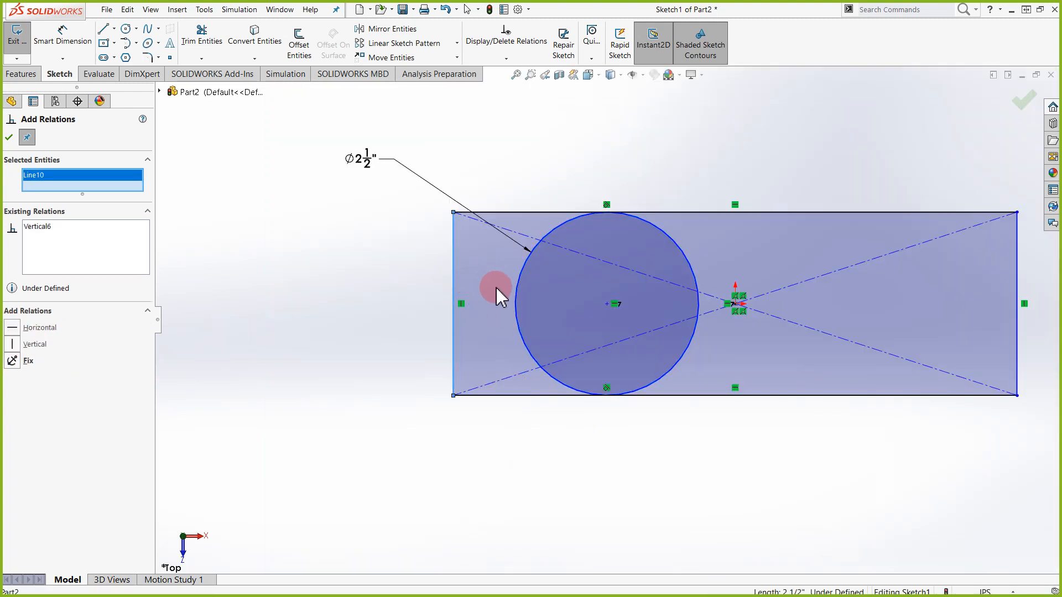
ctrl+click(516, 293)
click(56, 340)
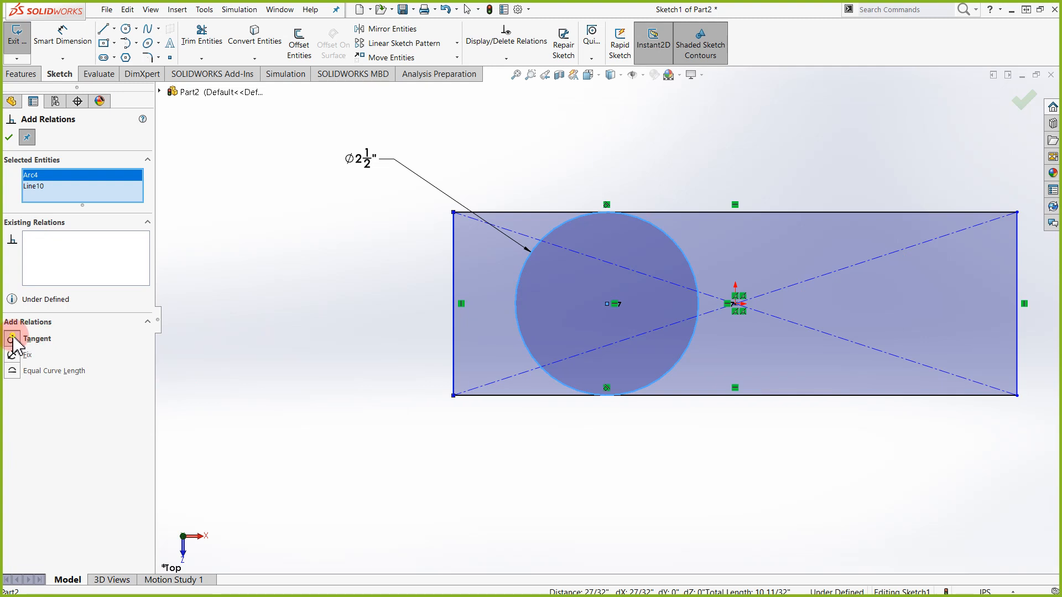
key(ctrl+z)
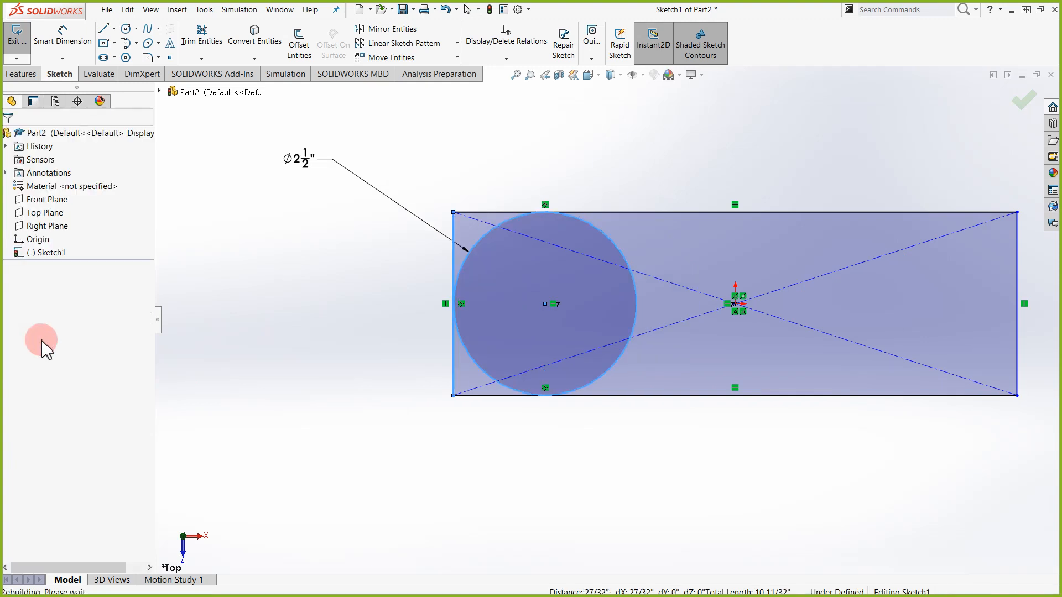
click(492, 170)
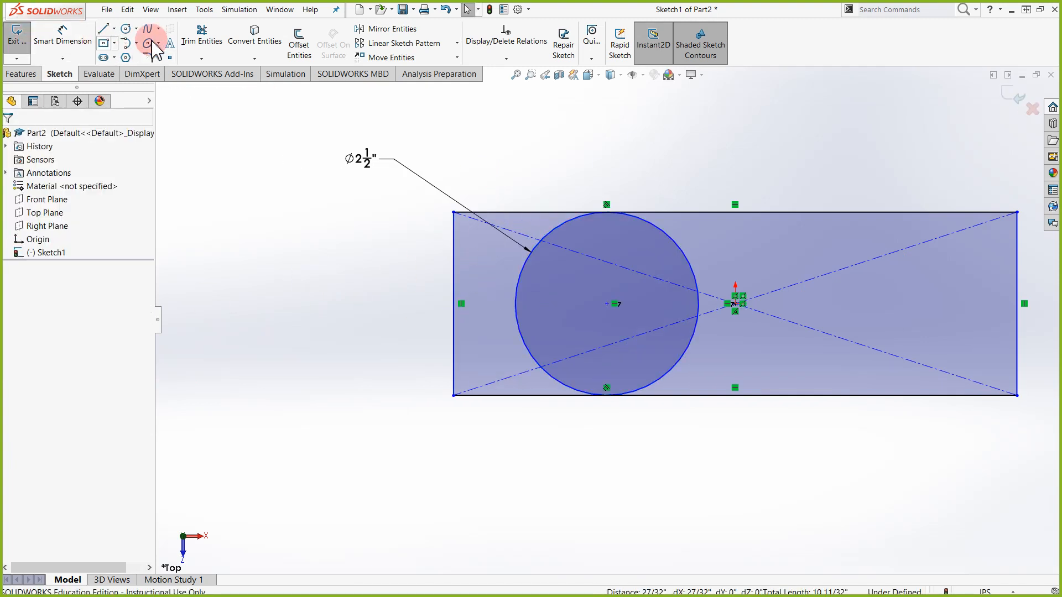
Display all relations in the sketch, highlight the vertical relation on the rectangle's right edge, and close the list
click(503, 55)
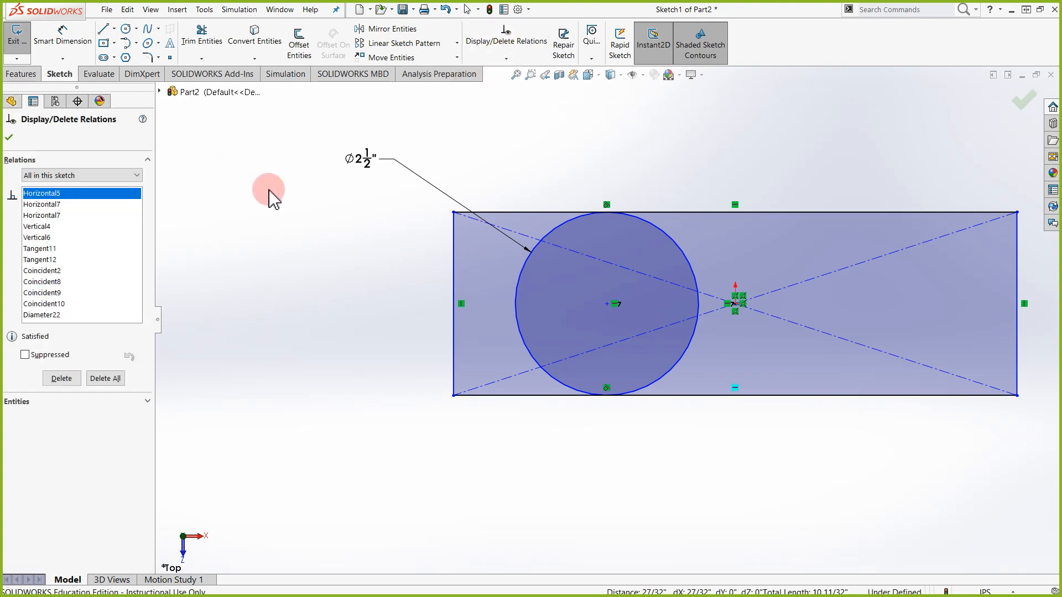
right_click(58, 228)
key(Escape)
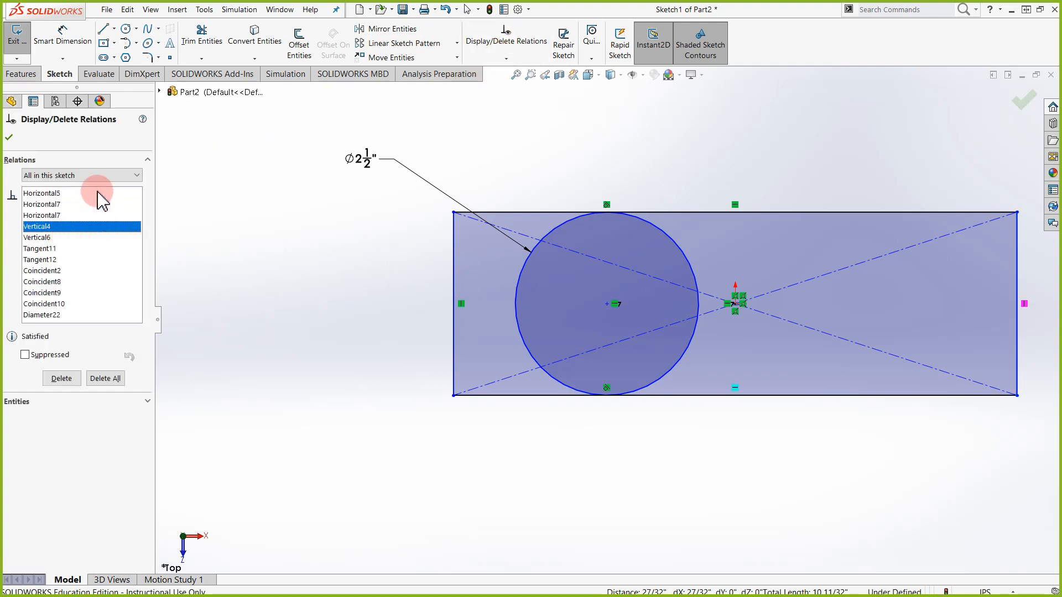
key(Escape)
Add a tangent relation between the circle and the rectangle's left edge
click(520, 292)
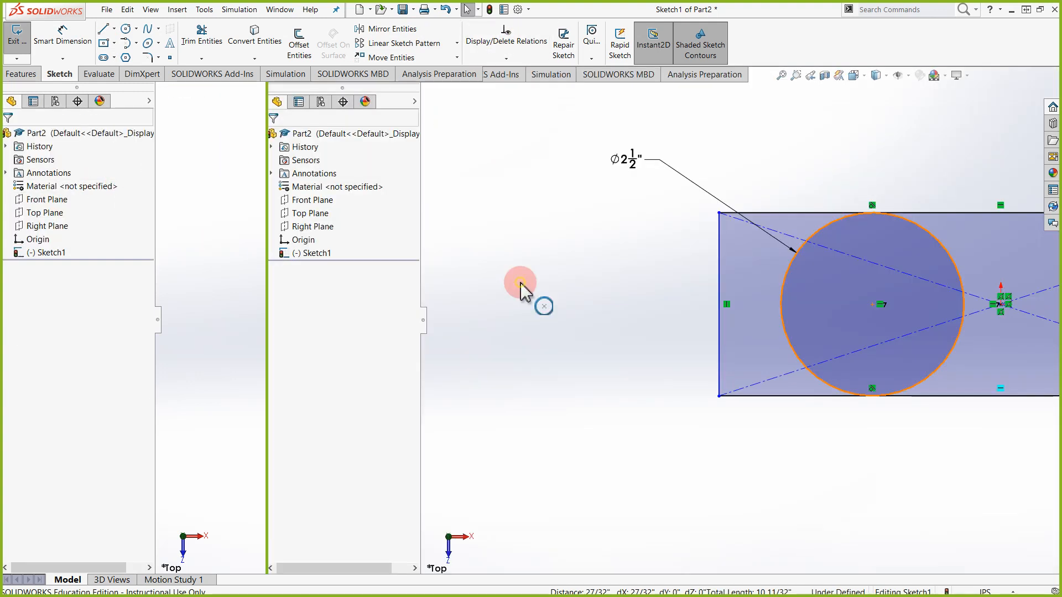
ctrl+click(455, 293)
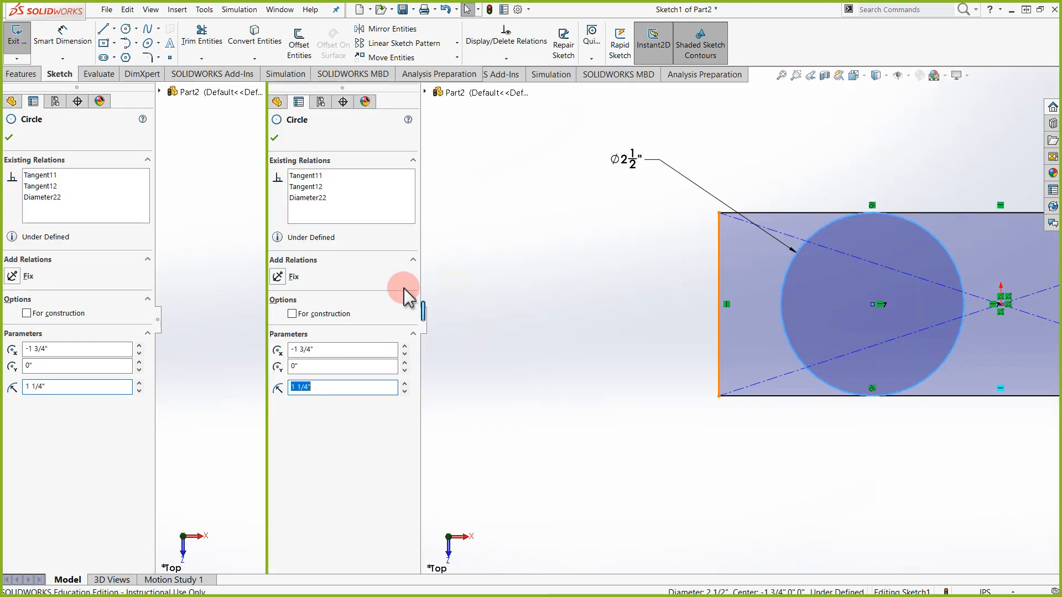
click(11, 333)
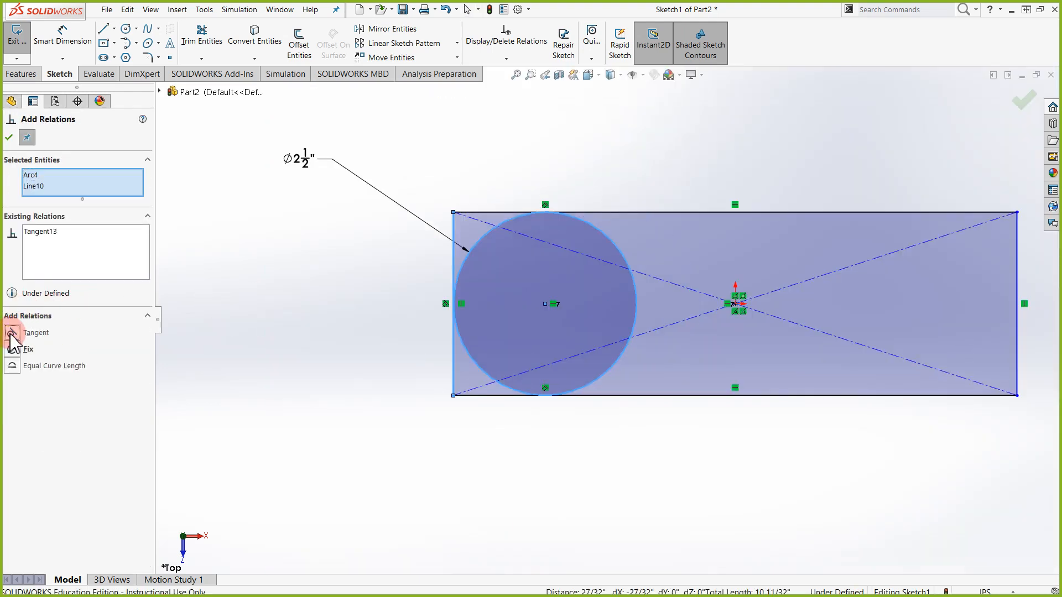
click(9, 138)
scroll(477, 441, up, 3)
scroll(992, 396, up, 3)
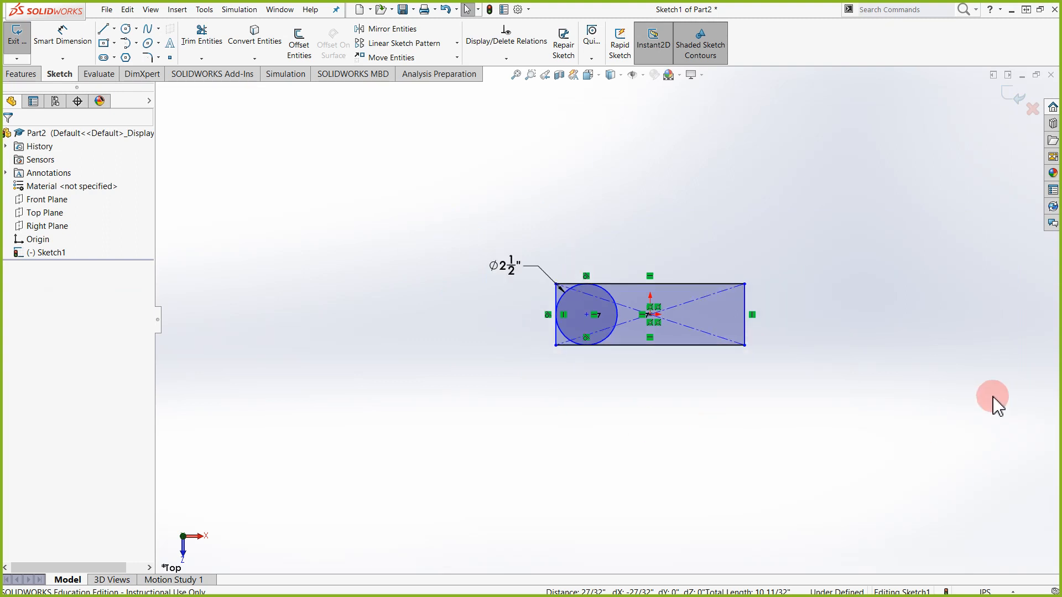
Dimension the rectangle's width between its left and right edges and set it to 6"
scroll(992, 396, down, 2)
click(73, 47)
click(310, 244)
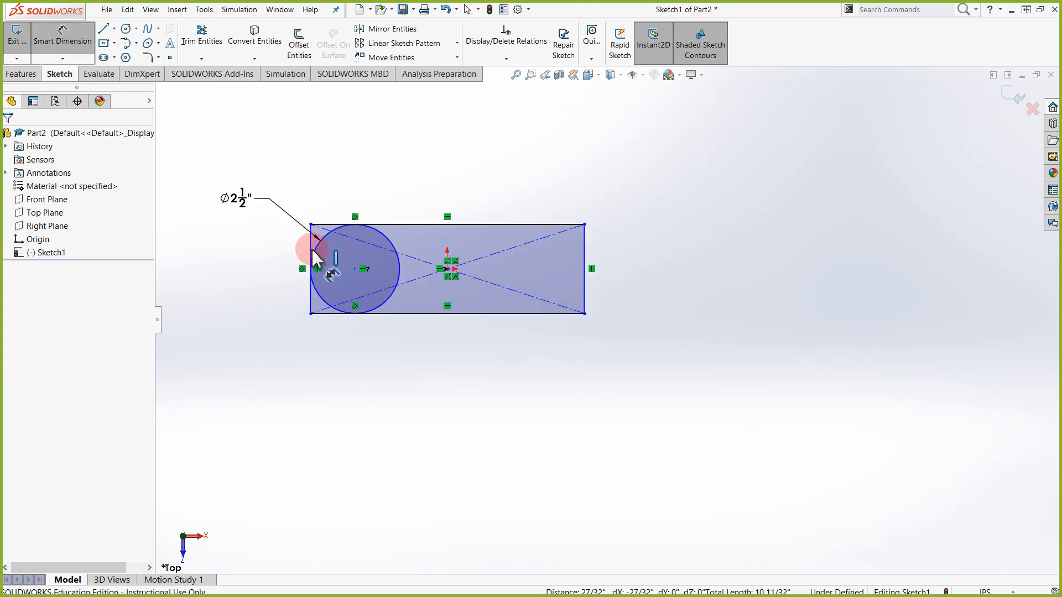
click(851, 261)
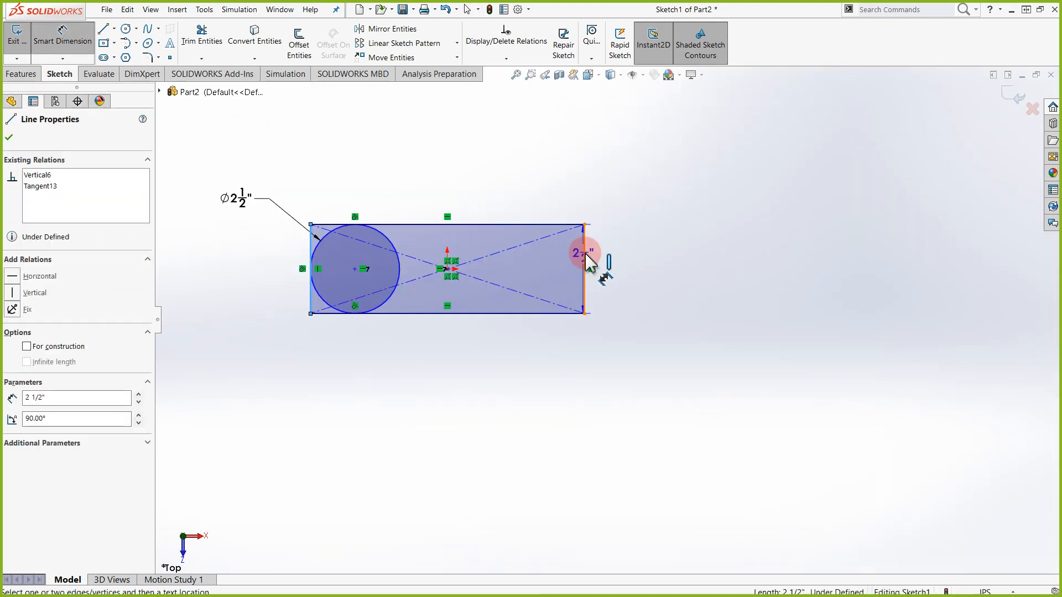
click(463, 396)
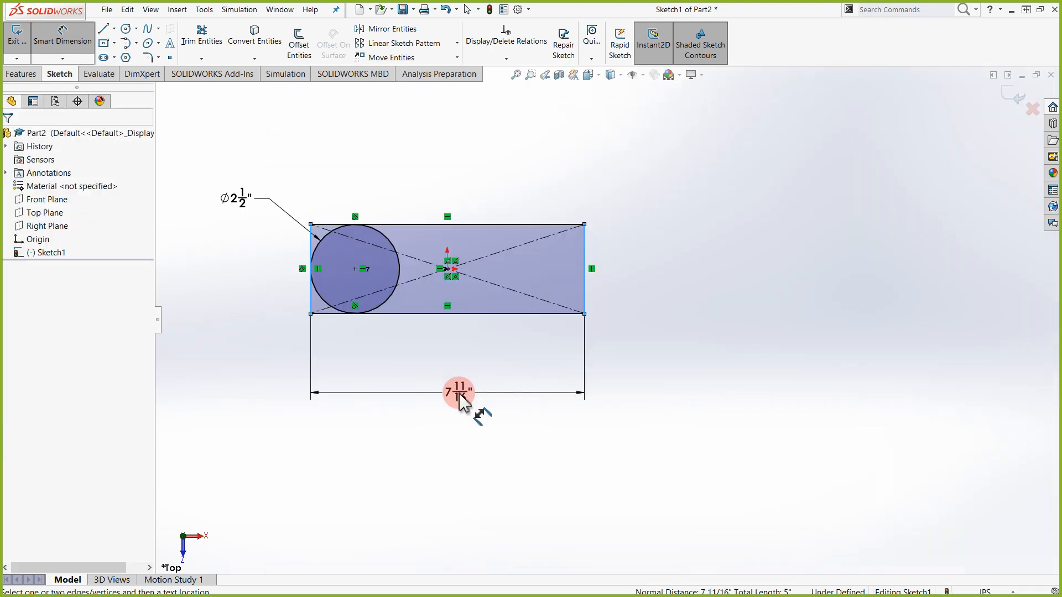
text(6)
key(Return)
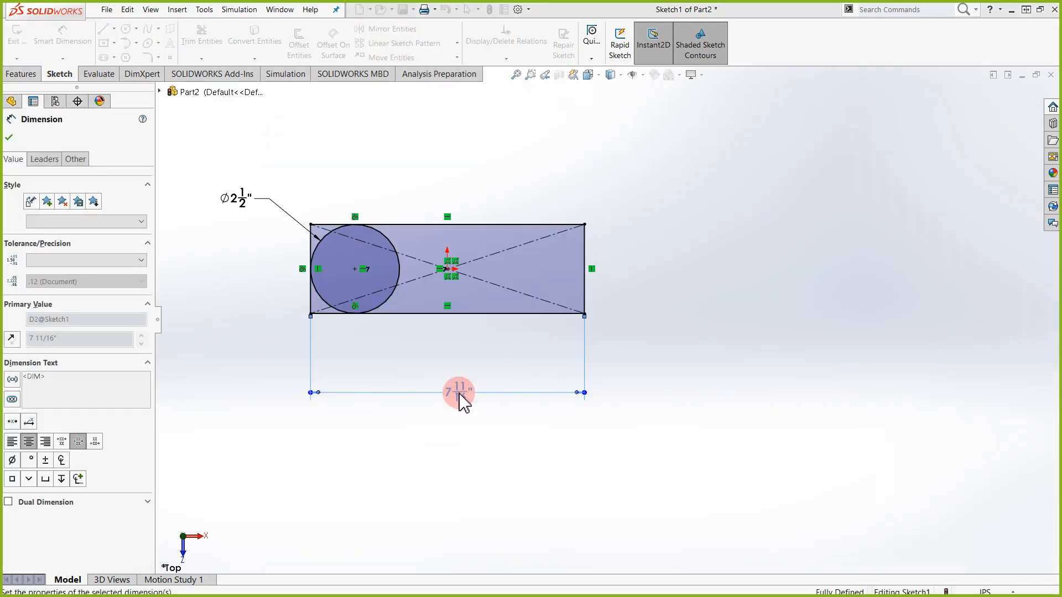
scroll(438, 265, down, 4)
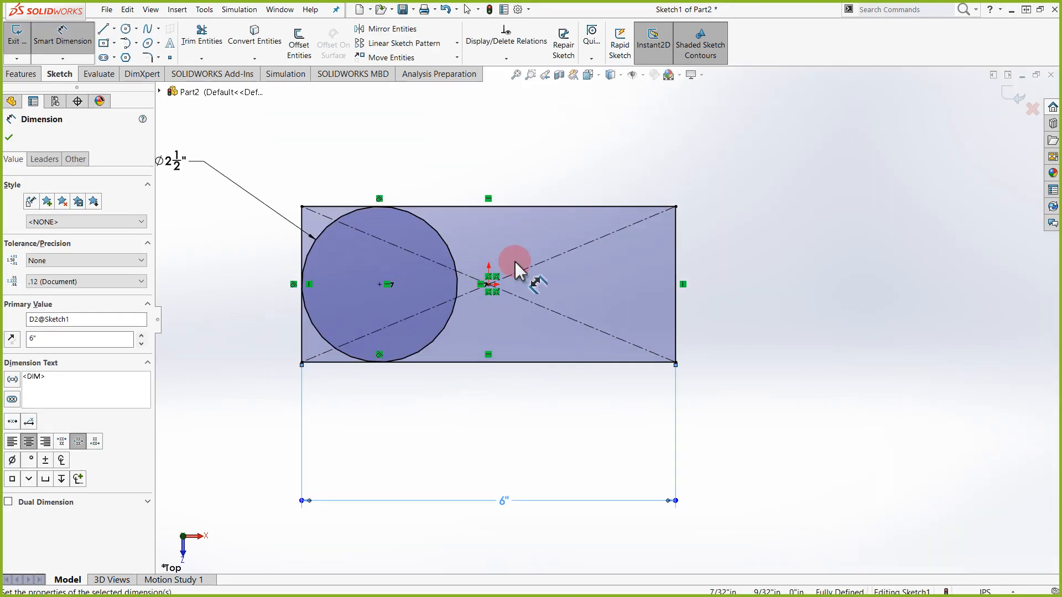
click(686, 346)
key(Escape)
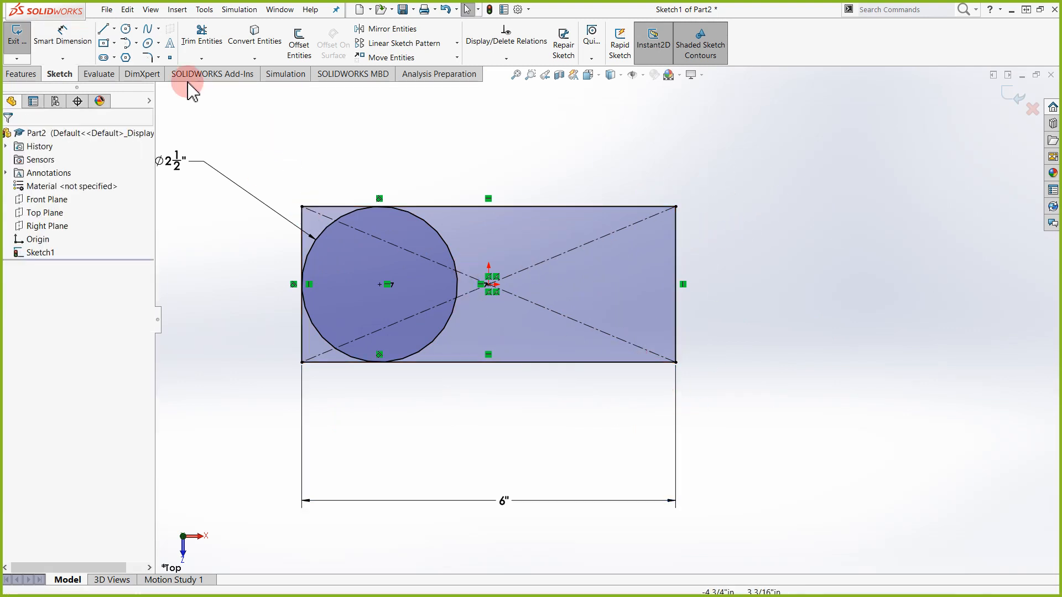
Power-trim the rectangle's two left corners, the circle's inner half and the construction diagonals, and exit the sketch
click(210, 62)
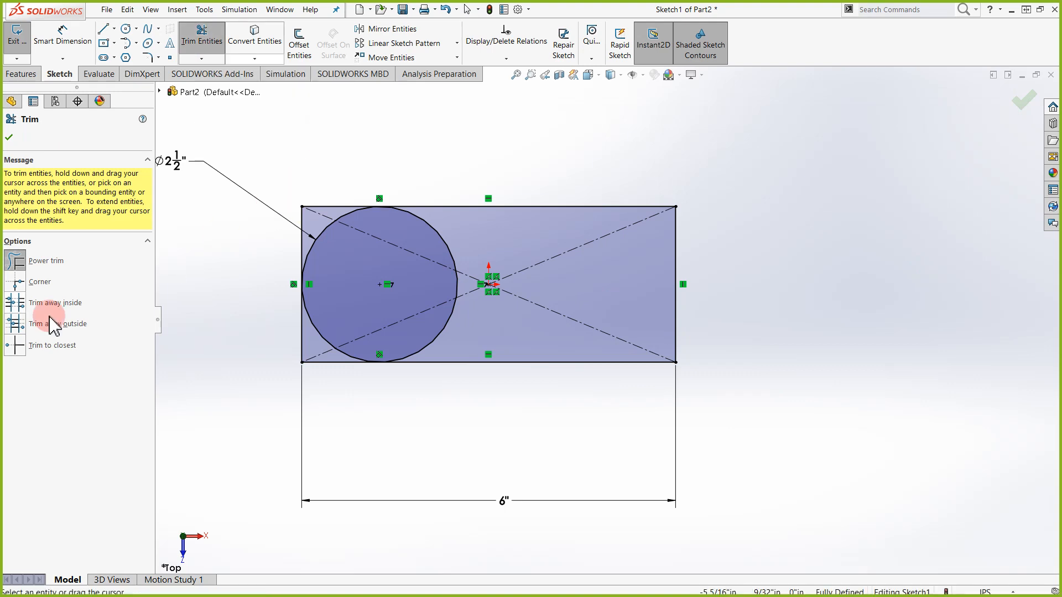
click(16, 264)
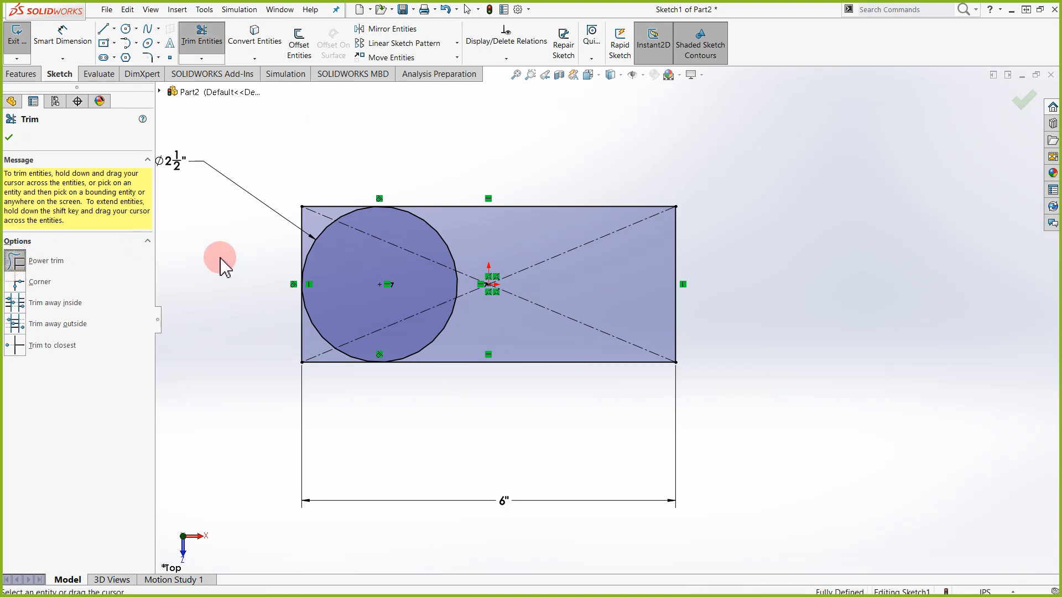
scroll(265, 196, down, 2)
drag(398, 191, 330, 275)
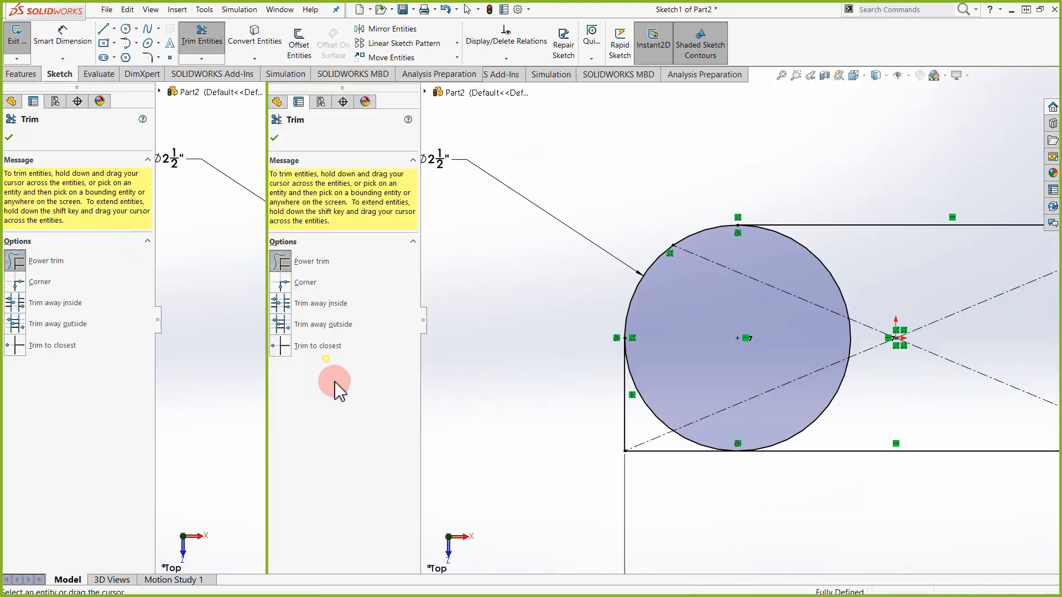
mouse_move(327, 368)
mouse_down()
mouse_move(398, 474)
mouse_move(417, 467)
mouse_up()
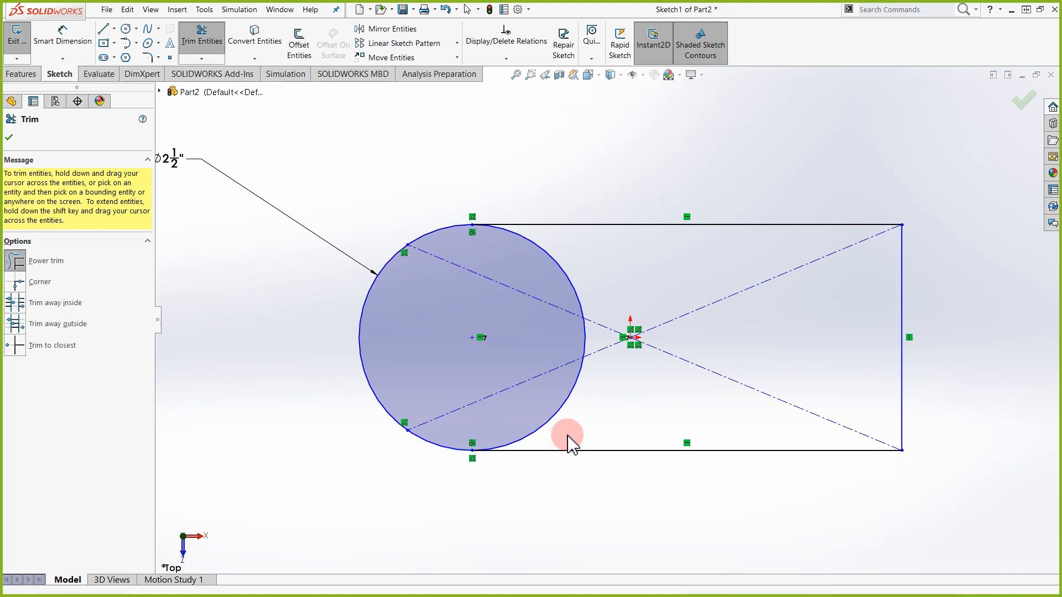
mouse_move(570, 437)
mouse_down()
mouse_move(553, 415)
mouse_move(491, 386)
mouse_move(635, 280)
mouse_move(526, 379)
mouse_move(606, 339)
mouse_move(557, 347)
mouse_up()
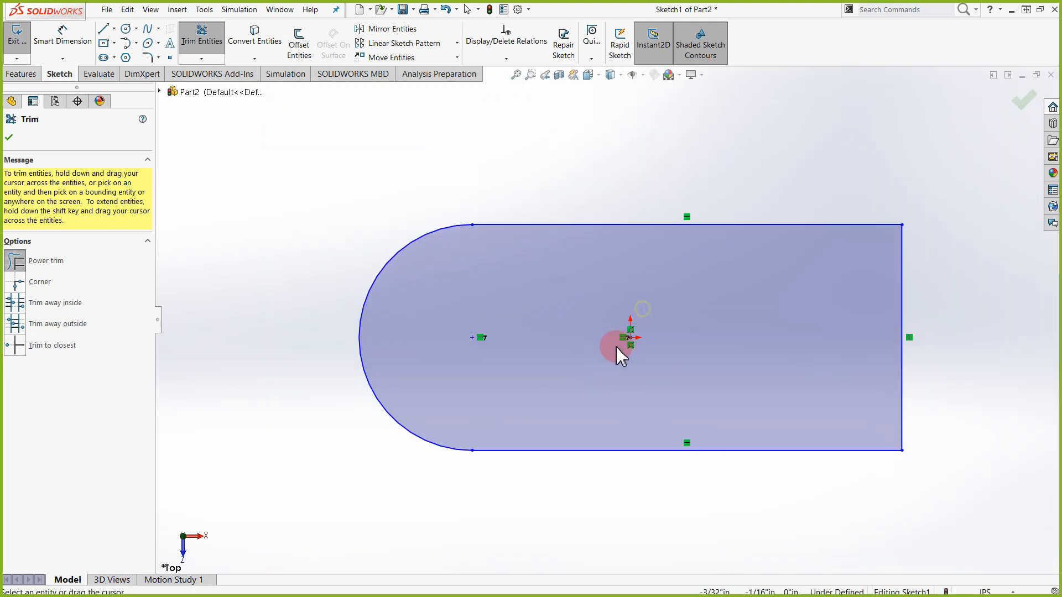
click(1023, 100)
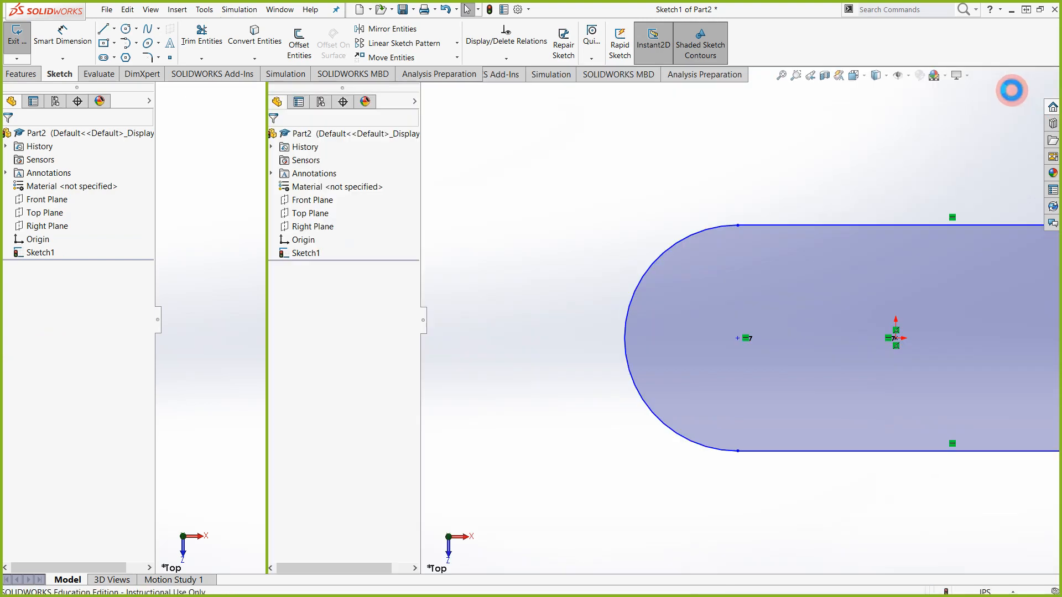
click(1012, 91)
Create a boss extrude from Sketch1 with a blind depth of 2"
key(space)
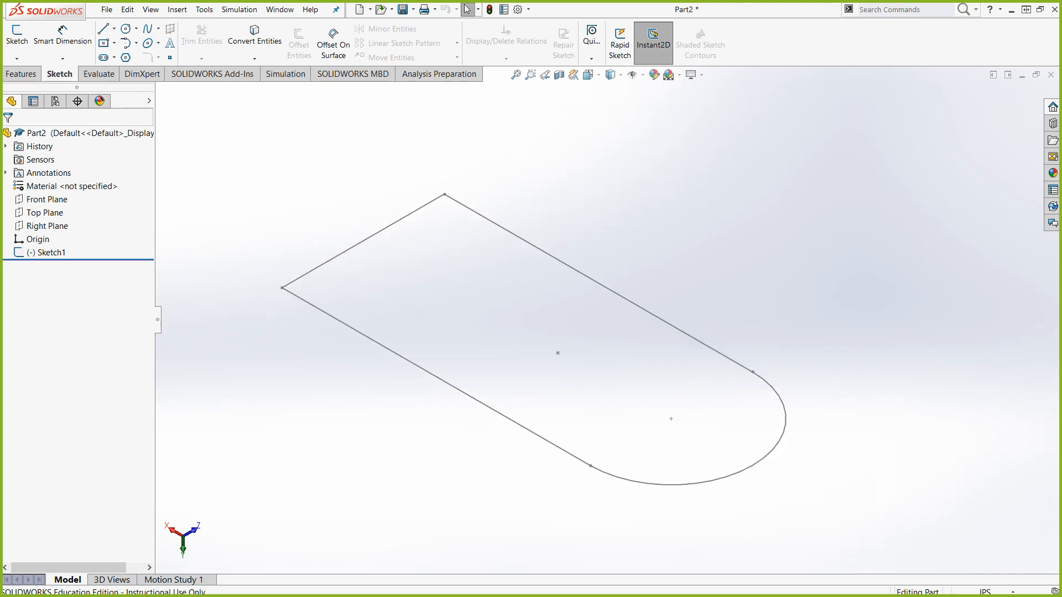
click(25, 74)
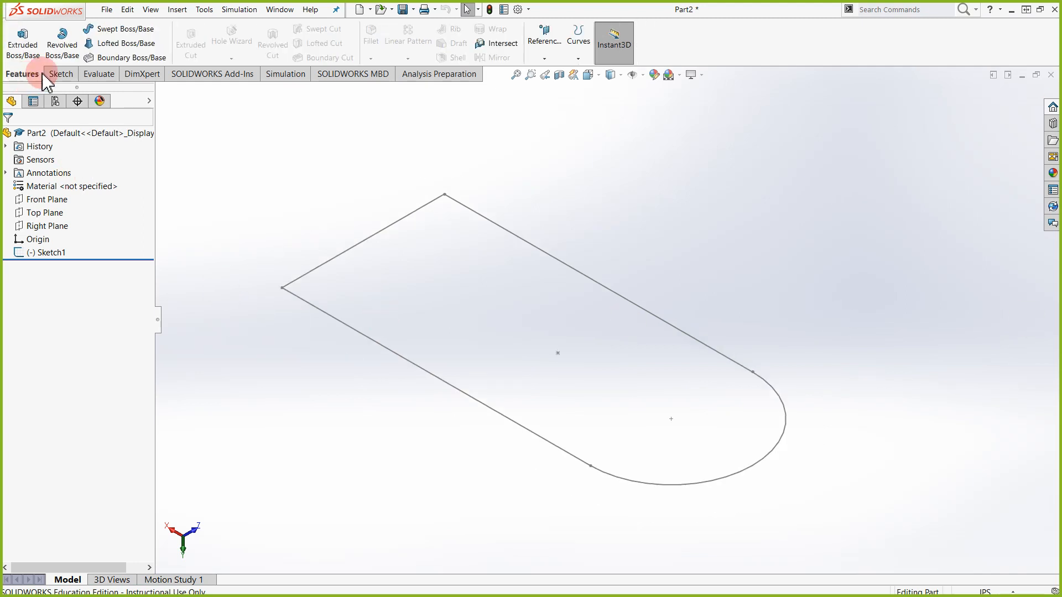
click(23, 34)
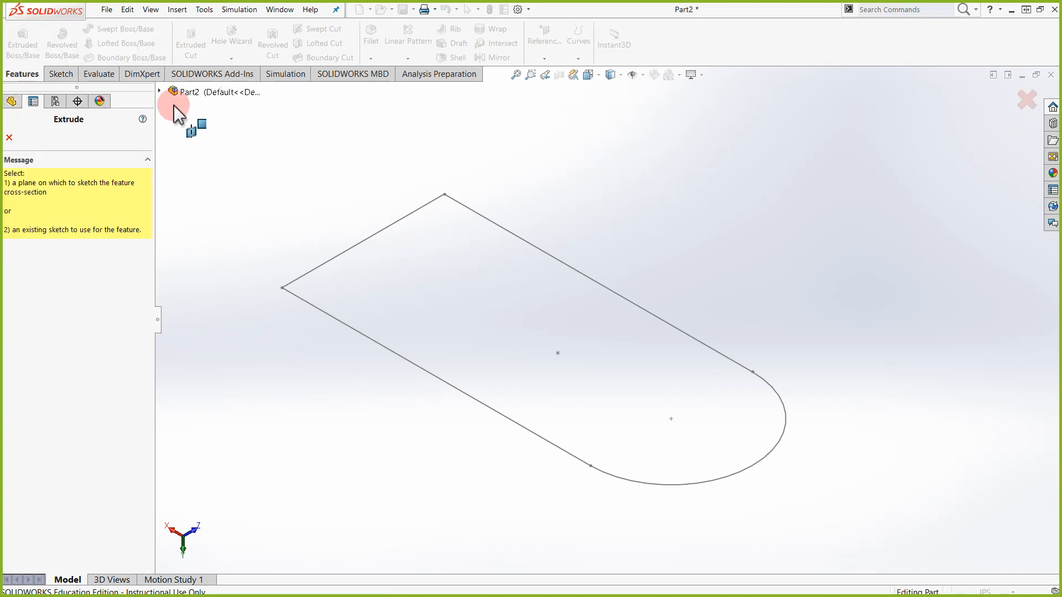
click(160, 91)
click(213, 211)
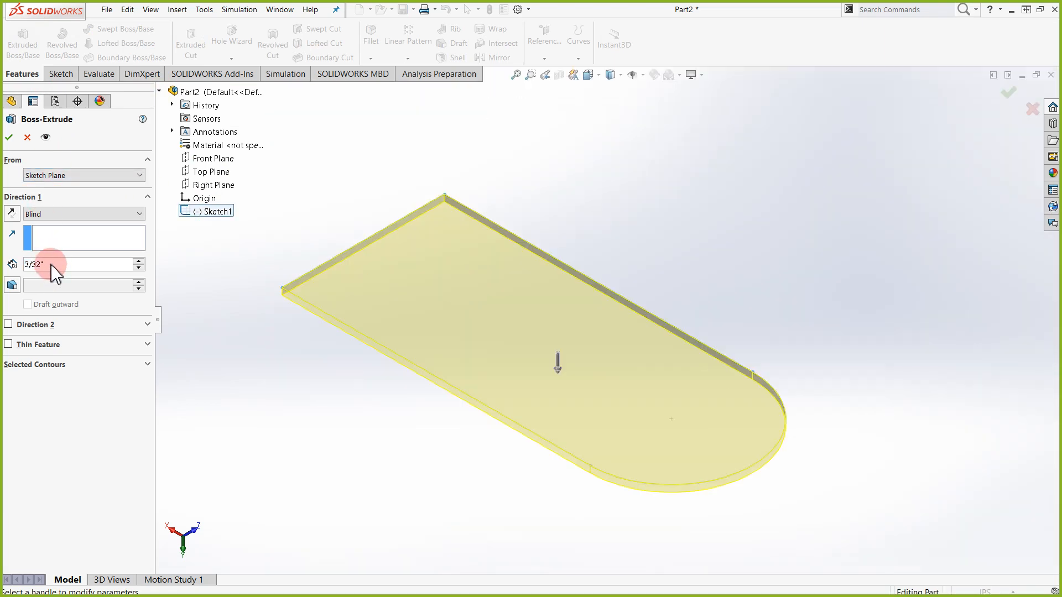
drag(55, 271, 13, 259)
text(23)
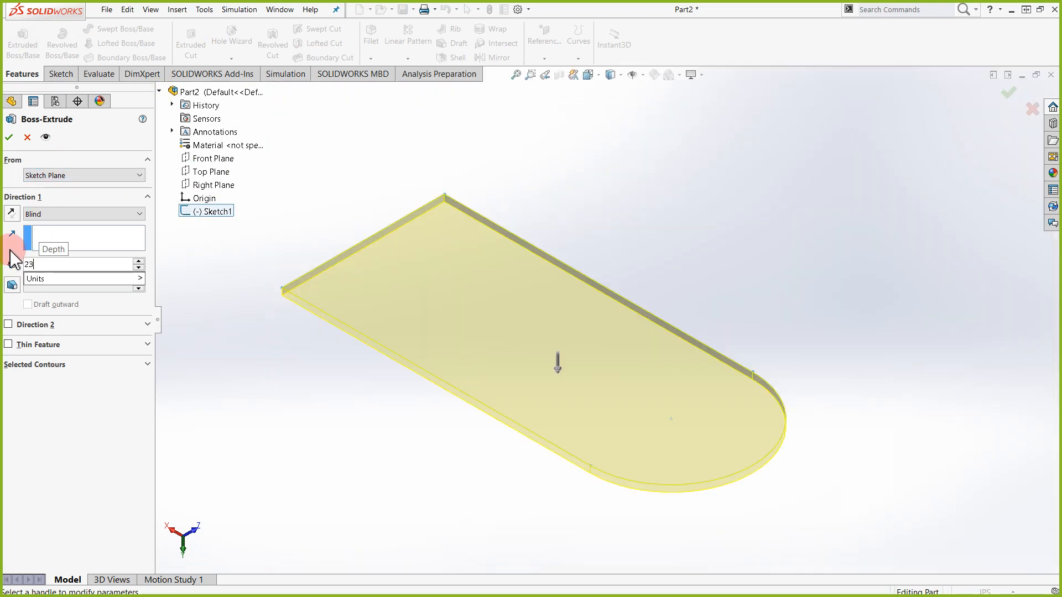
key(BackSpace)
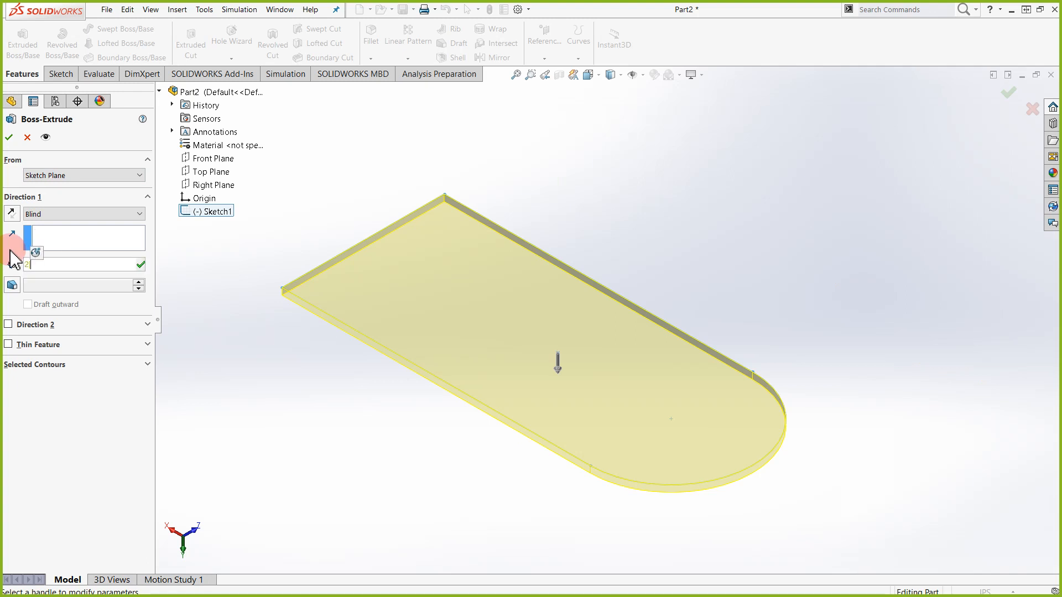
text(2)
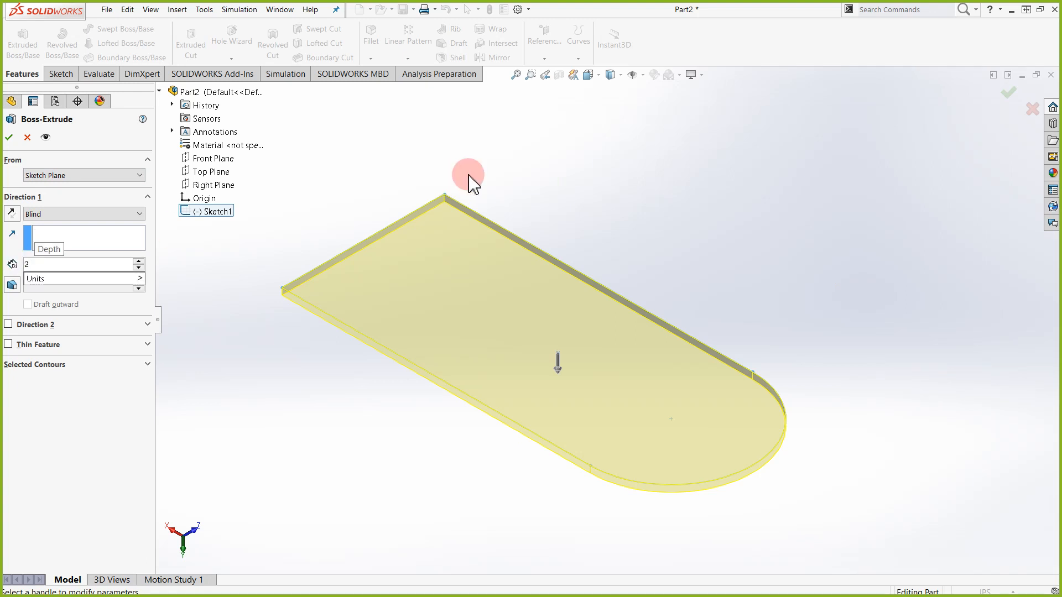
key(Escape)
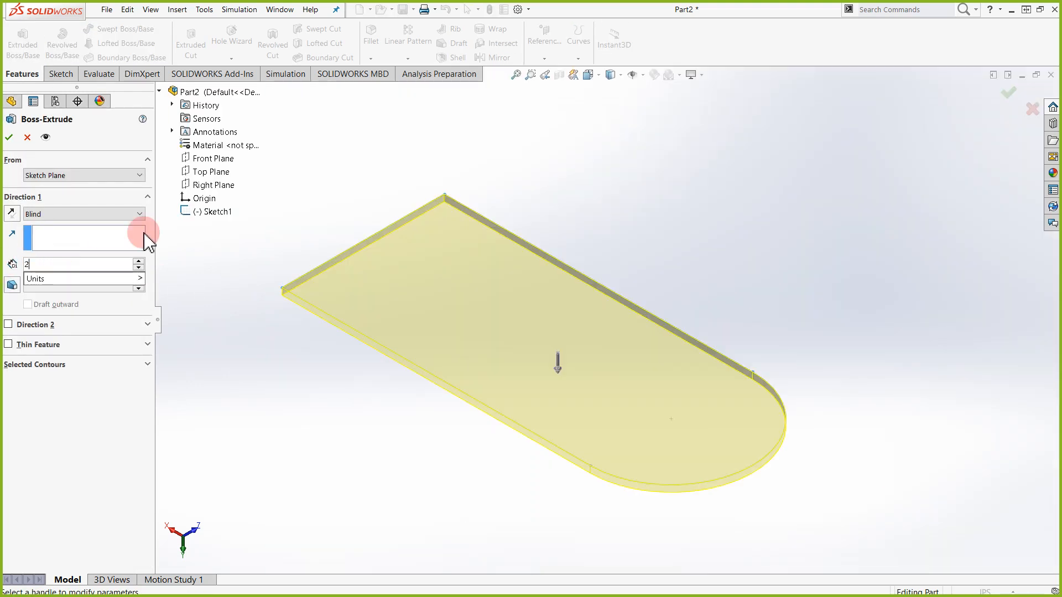
text(2)
key(Return)
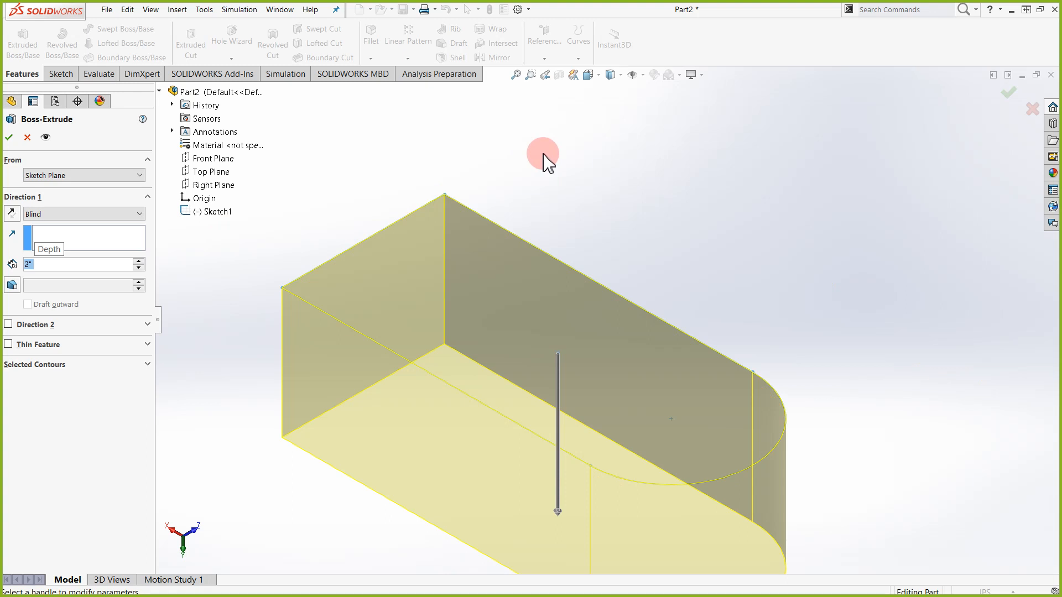
scroll(588, 217, up, 2)
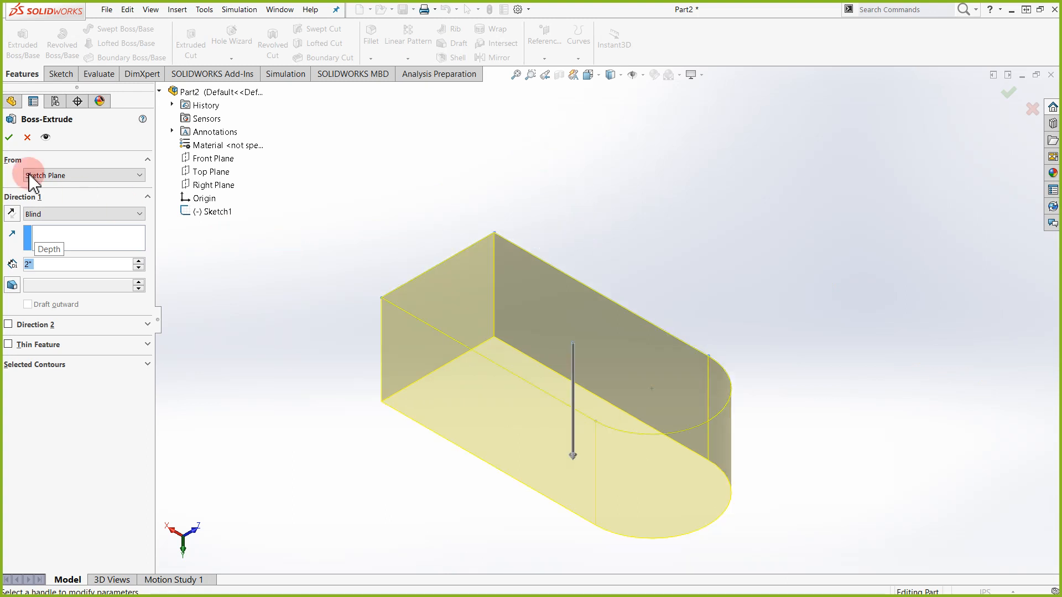
click(9, 136)
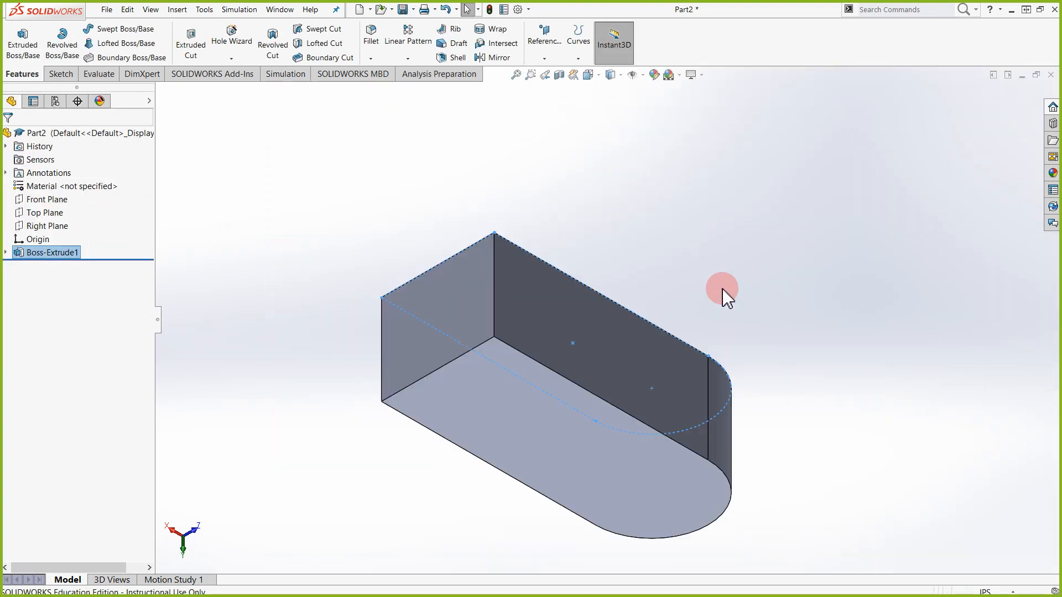
Inspect the extruded block from above, and open and exit its Sketch1 under the extrude feature
middle_drag(701, 320, 648, 471)
scroll(680, 350, down, 2)
scroll(686, 336, up, 3)
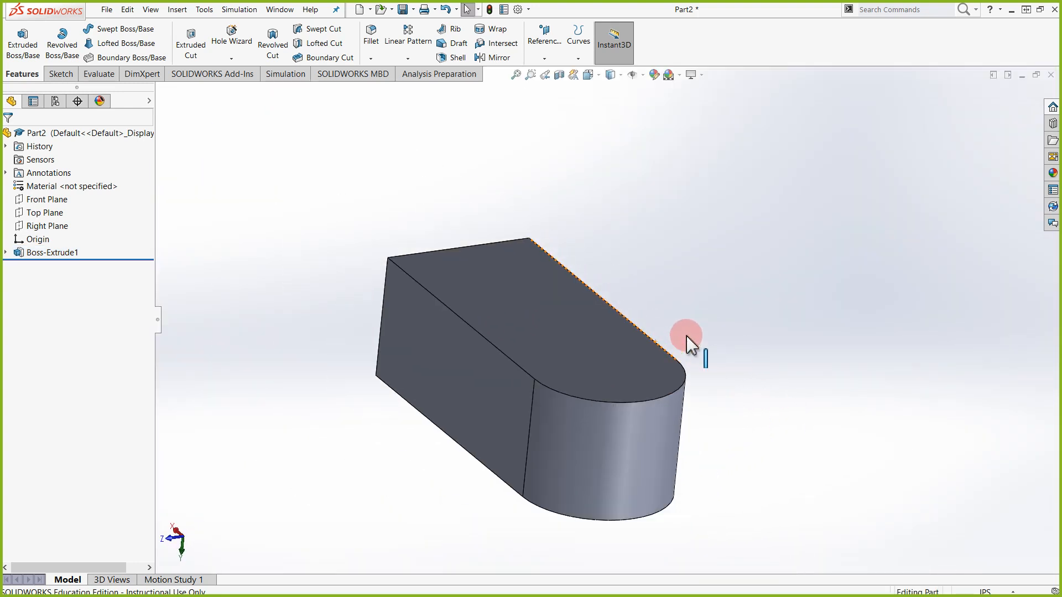
click(6, 253)
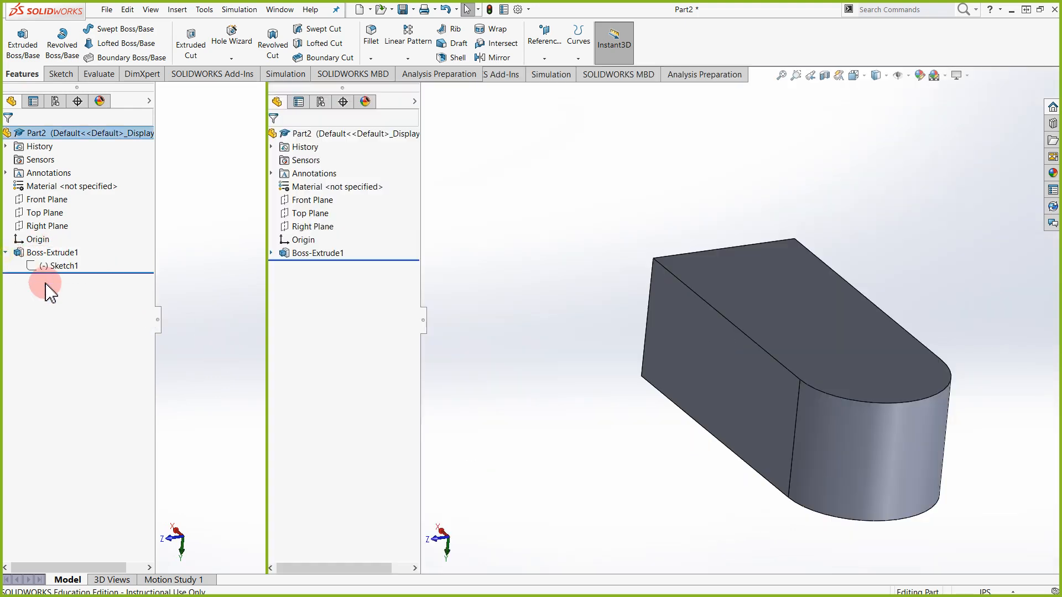
right_click(53, 278)
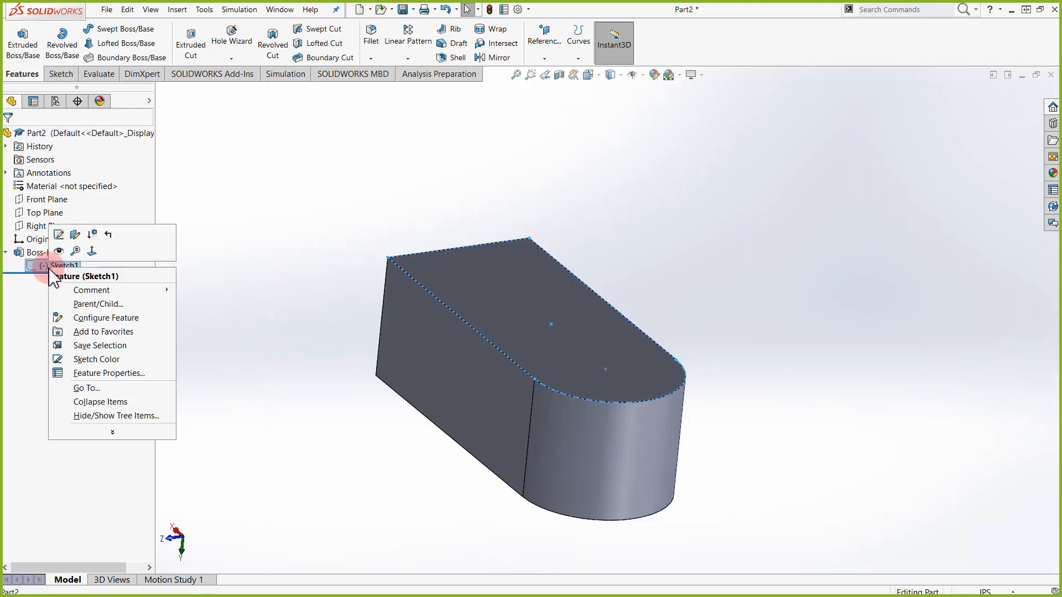
click(58, 235)
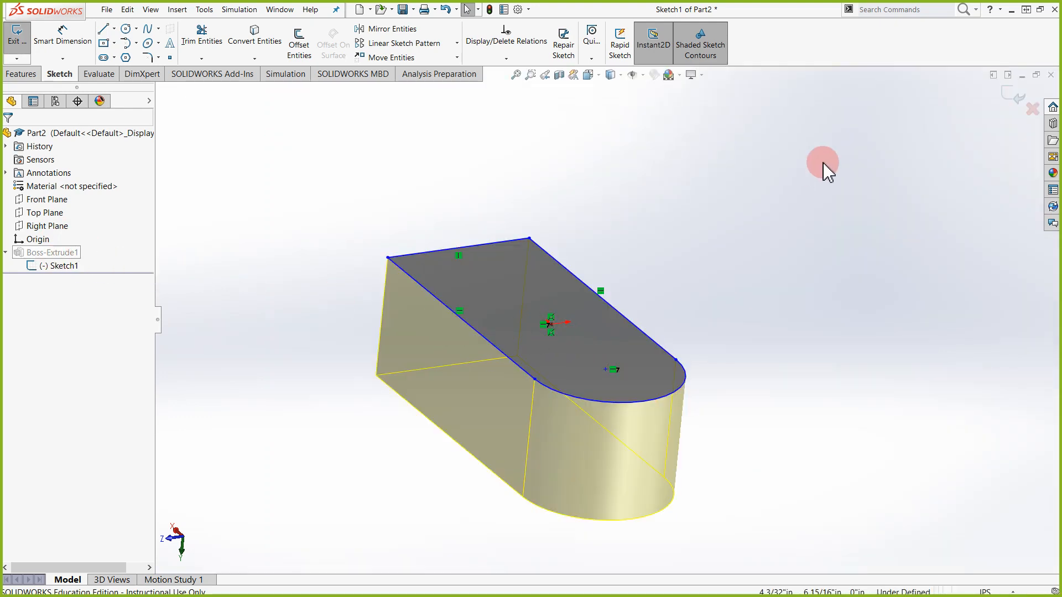
click(996, 98)
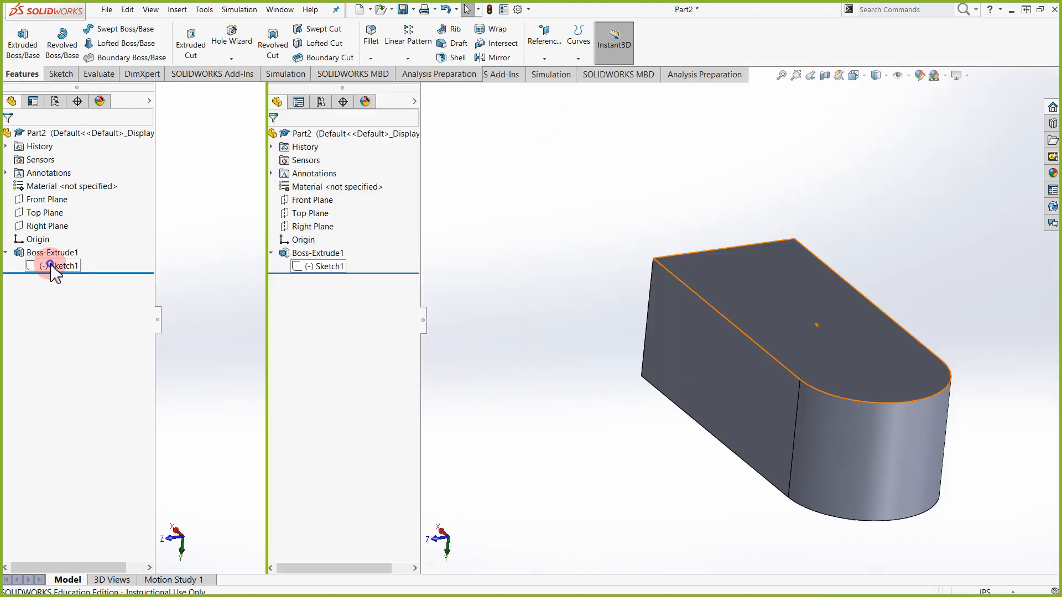
right_click(52, 266)
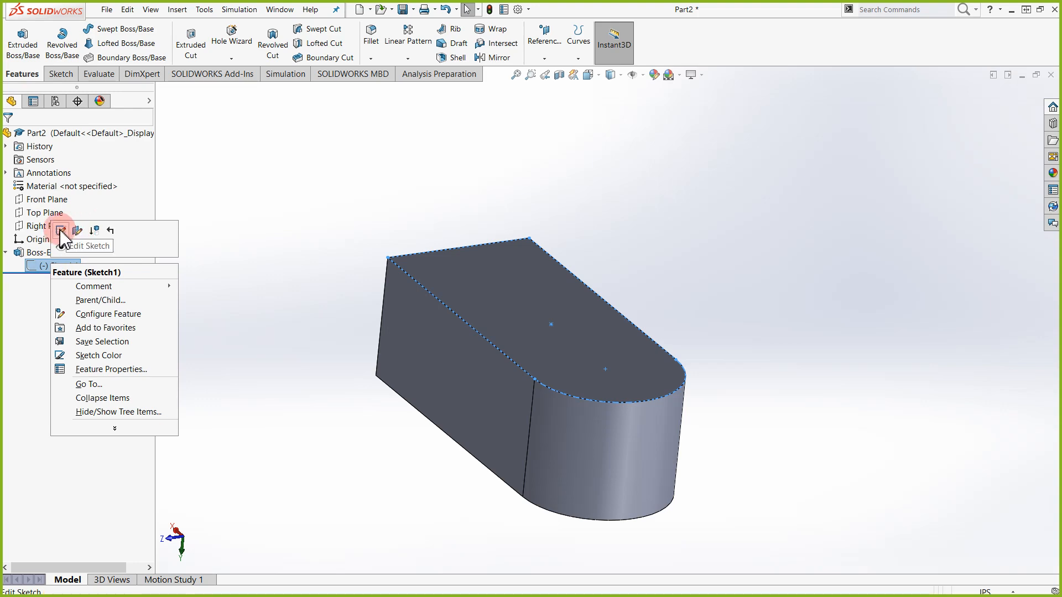
click(239, 191)
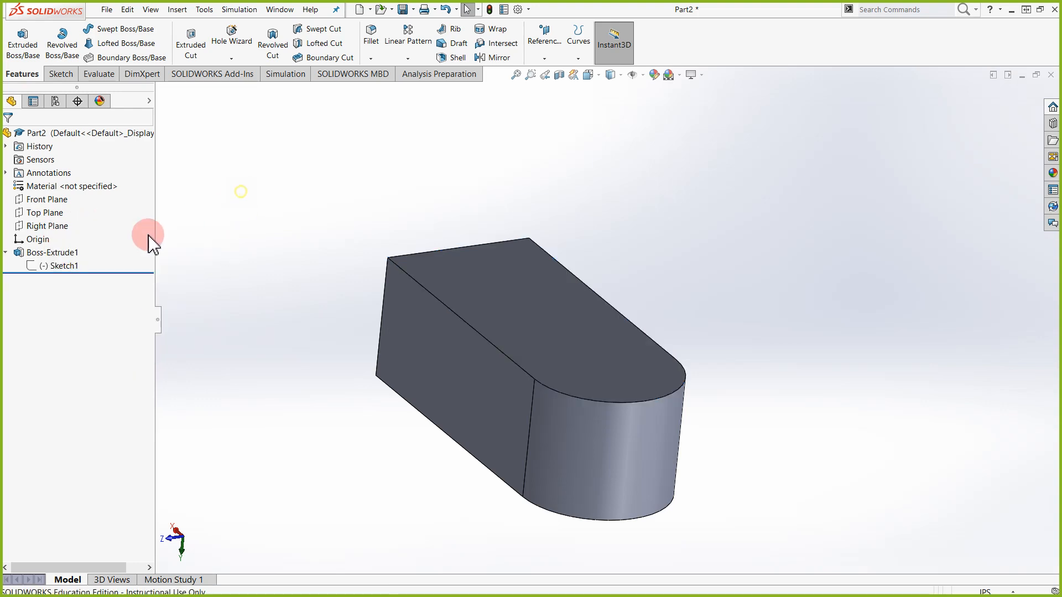
Edit the boss extrude of the round-ended profile: reverse its direction and set the blind depth to 1/2"
right_click(60, 254)
click(66, 216)
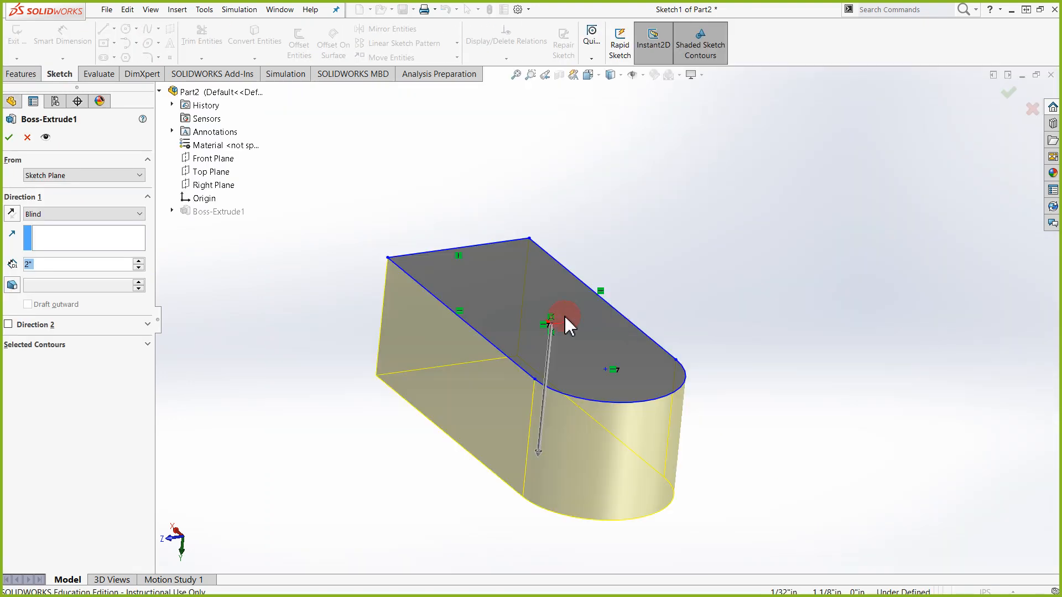
click(71, 266)
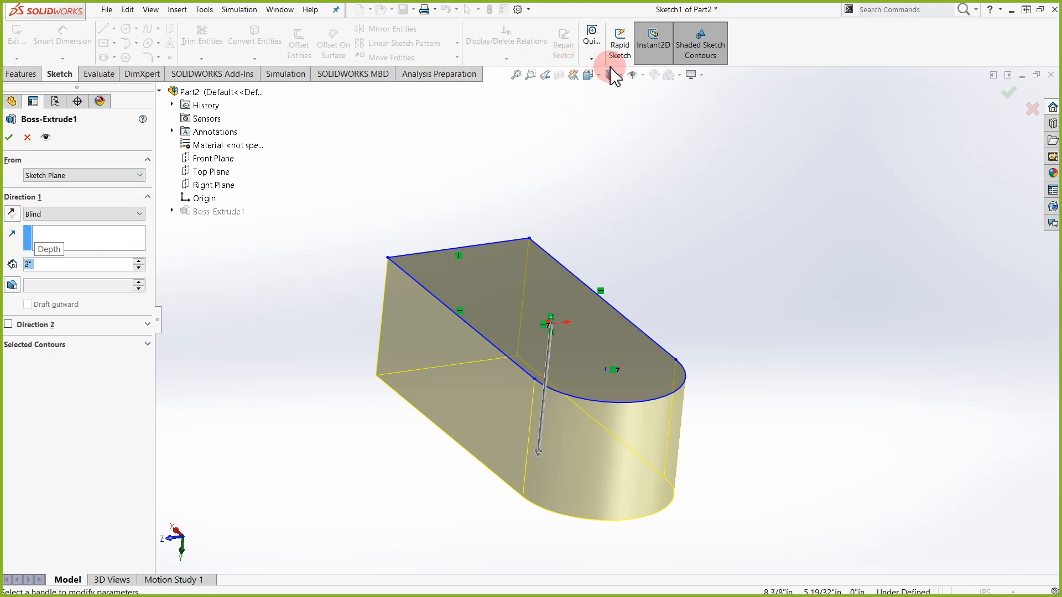
click(62, 265)
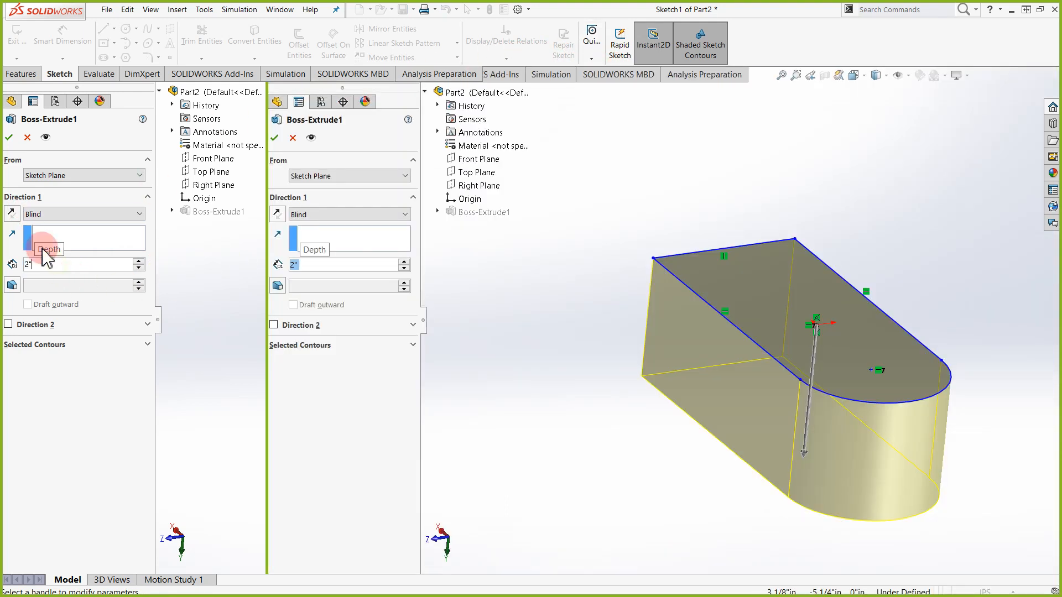
click(11, 213)
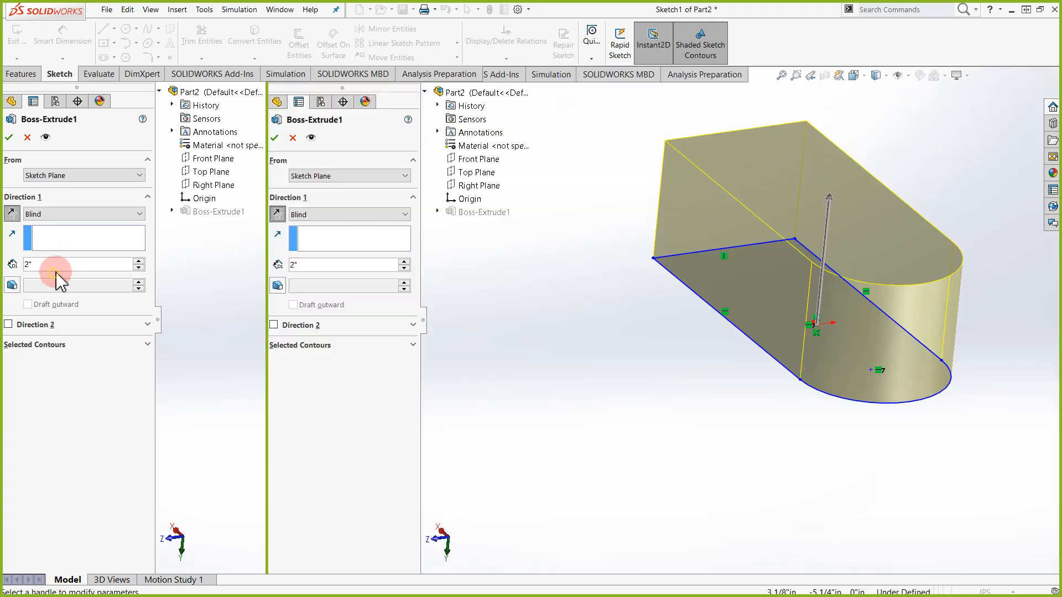
double_click(59, 263)
text(1/2)
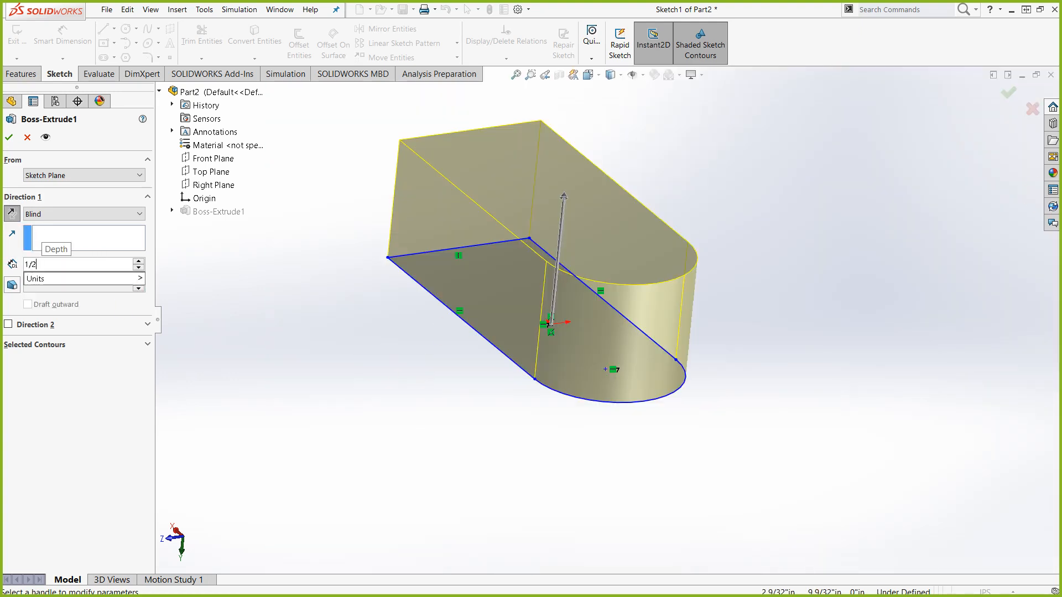
key(Return)
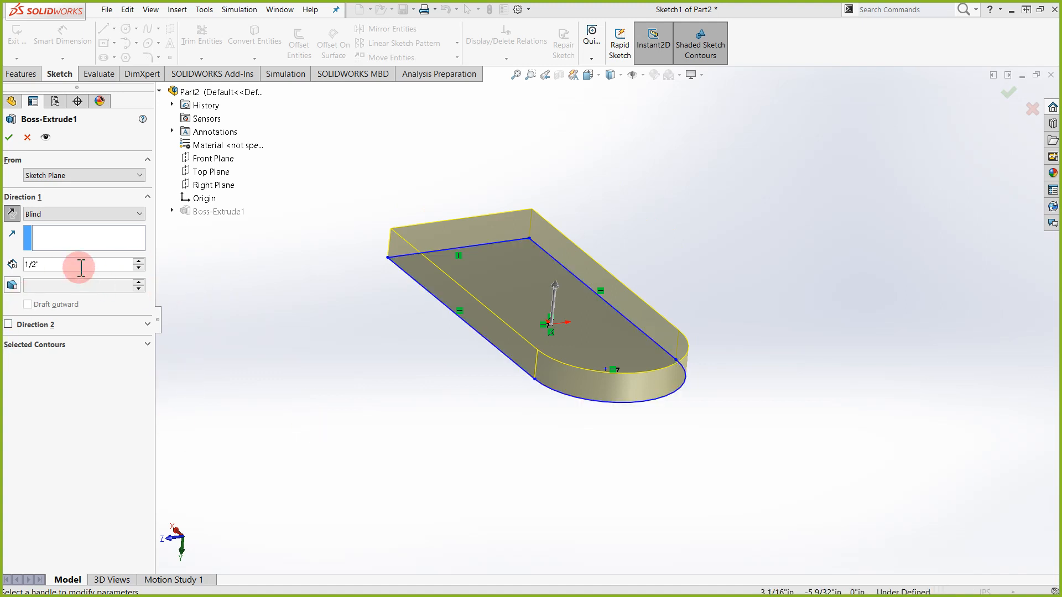
click(9, 137)
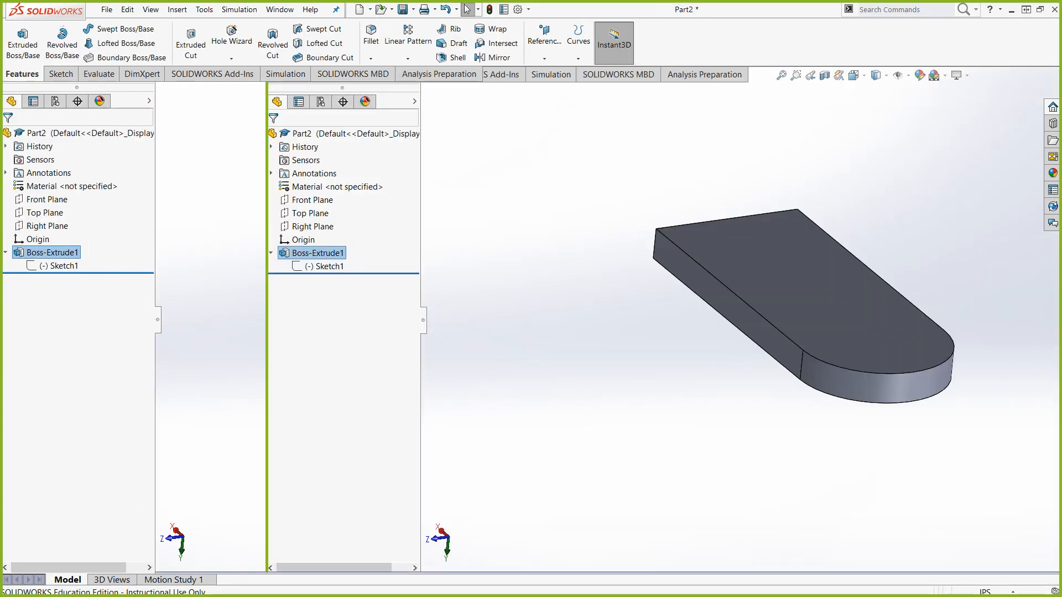
Switch to Photos to examine the dimensions on the Practice Extrude & Chamfer drawing, and return to the SOLIDWORKS part
mouse_move(1061, 266)
mouse_down()
mouse_move(1034, 260)
mouse_move(574, 2)
mouse_up()
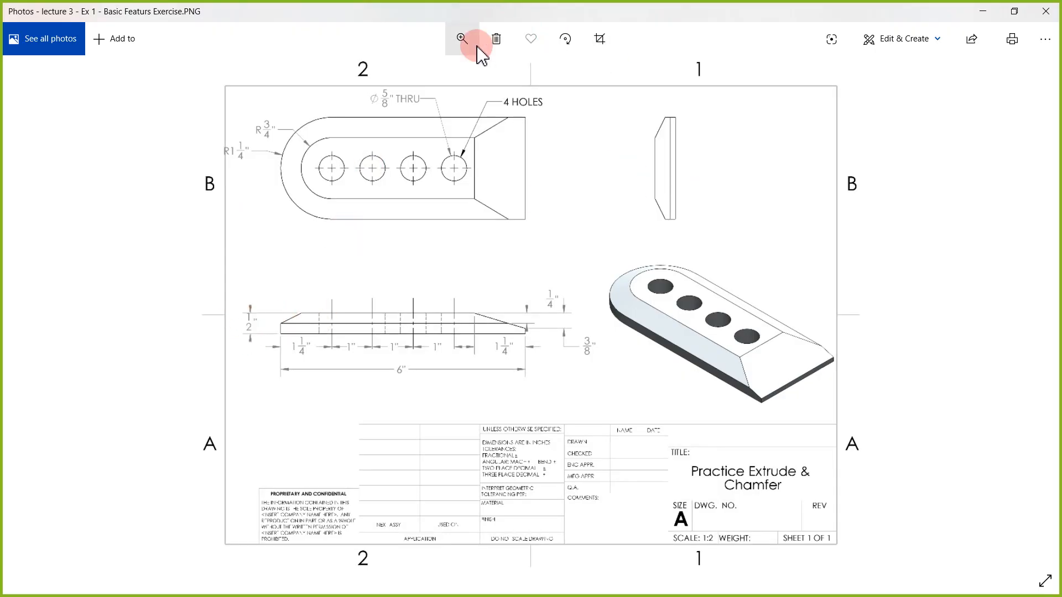
click(267, 335)
click(346, 97)
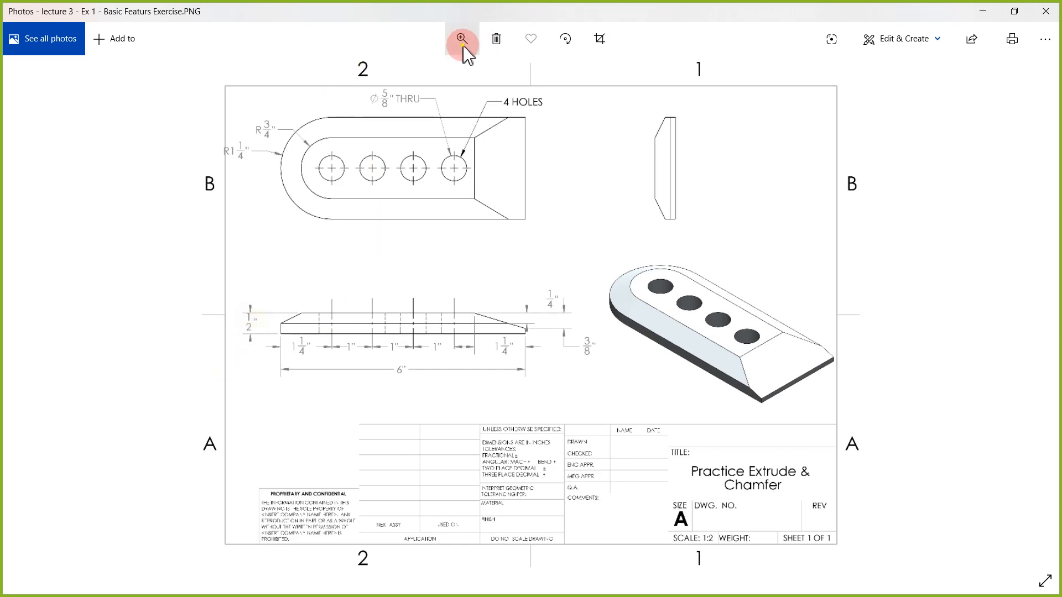
drag(399, 78, 404, 78)
drag(249, 289, 384, 296)
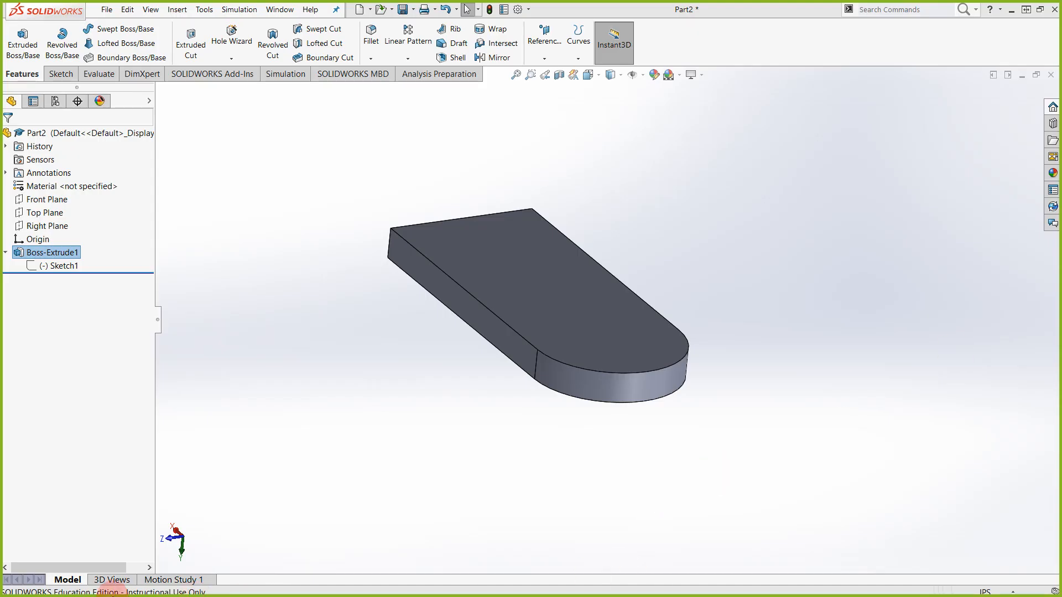
Open Sketch1 under the extrude for editing, view it normal to its plane, and exit the sketch
mouse_move(328, 332)
middle_down()
mouse_move(420, 343)
mouse_move(387, 412)
middle_up()
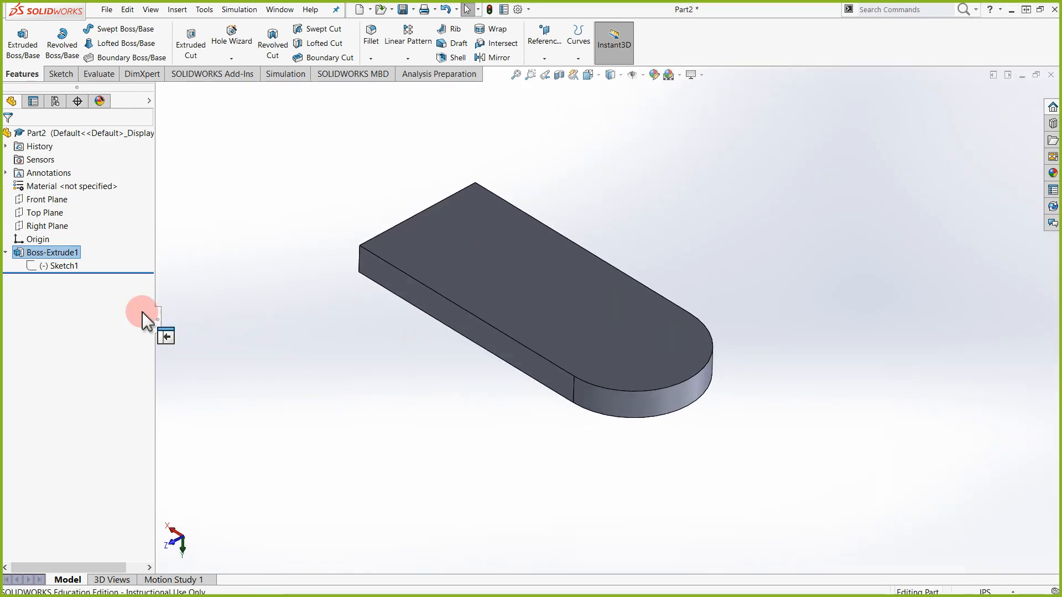
right_click(66, 271)
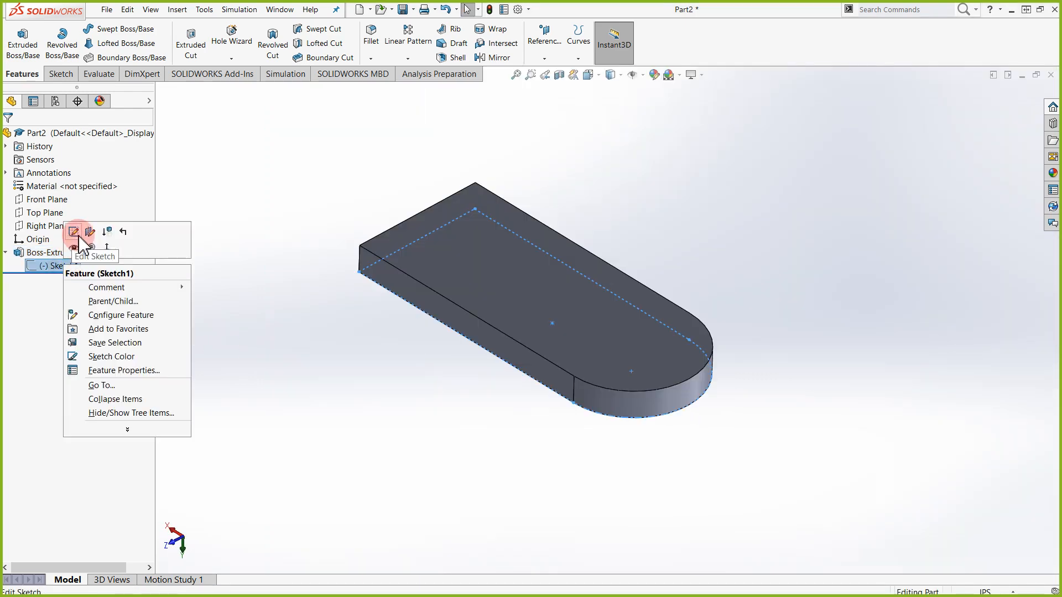
click(75, 233)
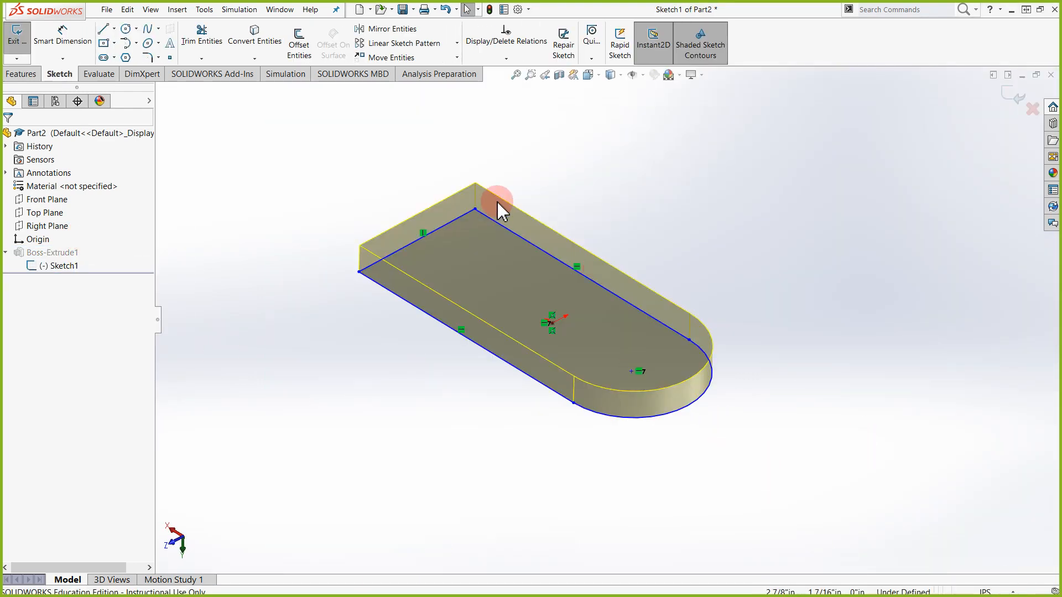
key(space)
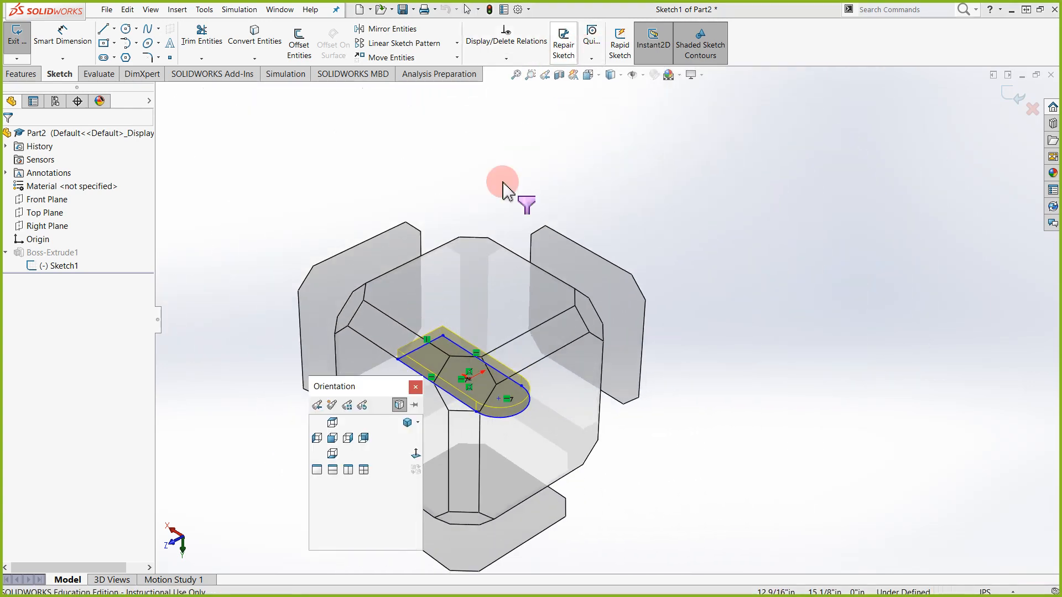
click(475, 300)
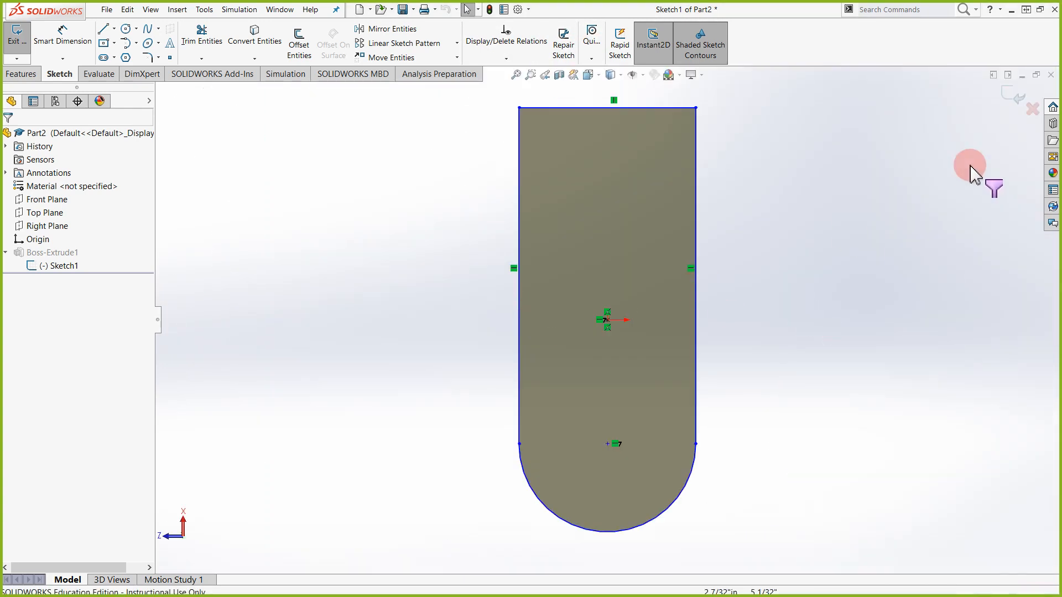
key(space)
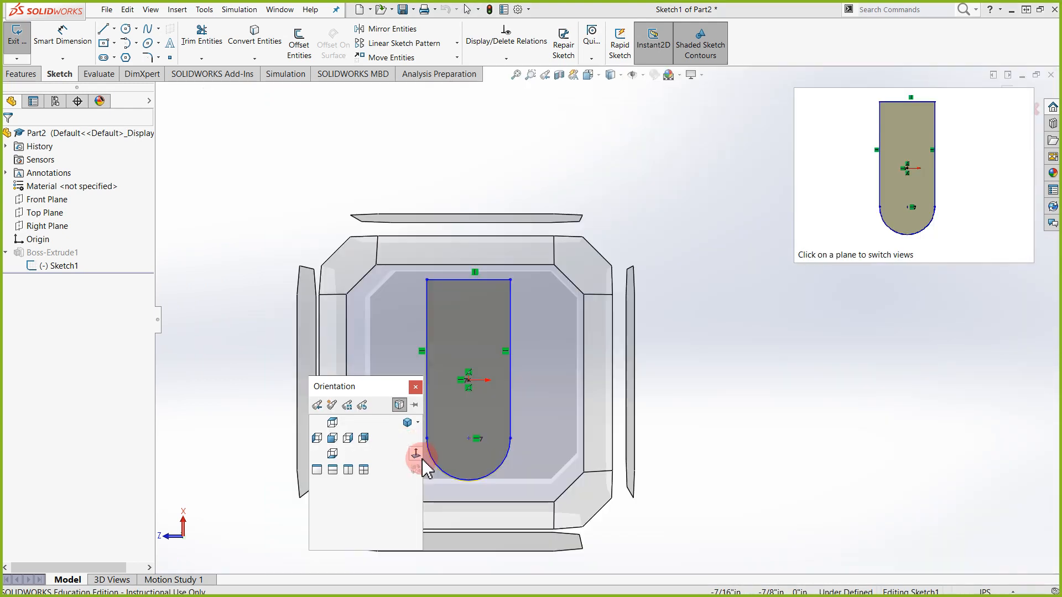
click(416, 454)
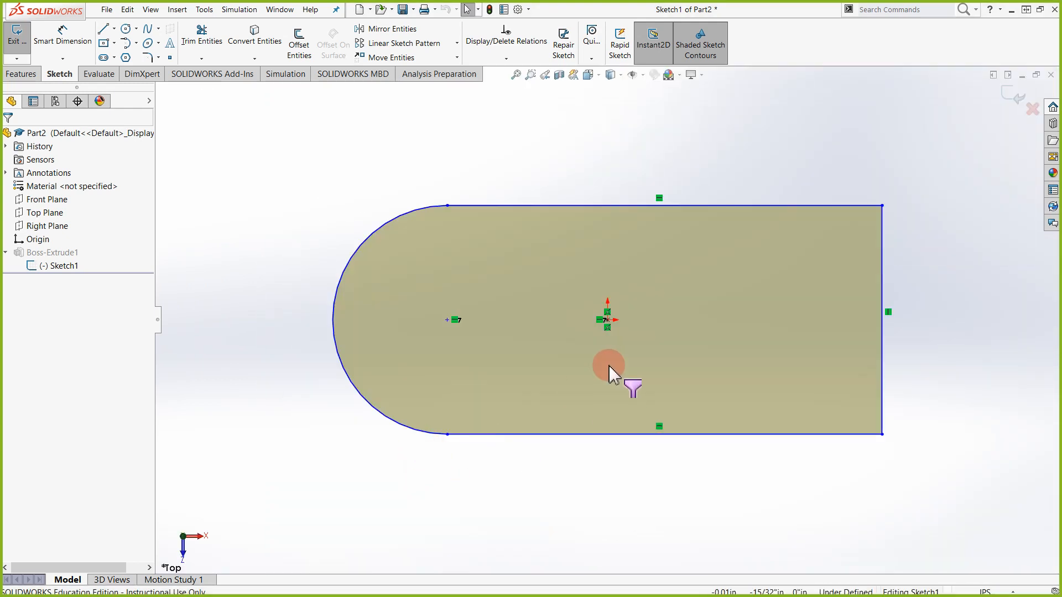
scroll(260, 244, down, 3)
scroll(636, 298, up, 5)
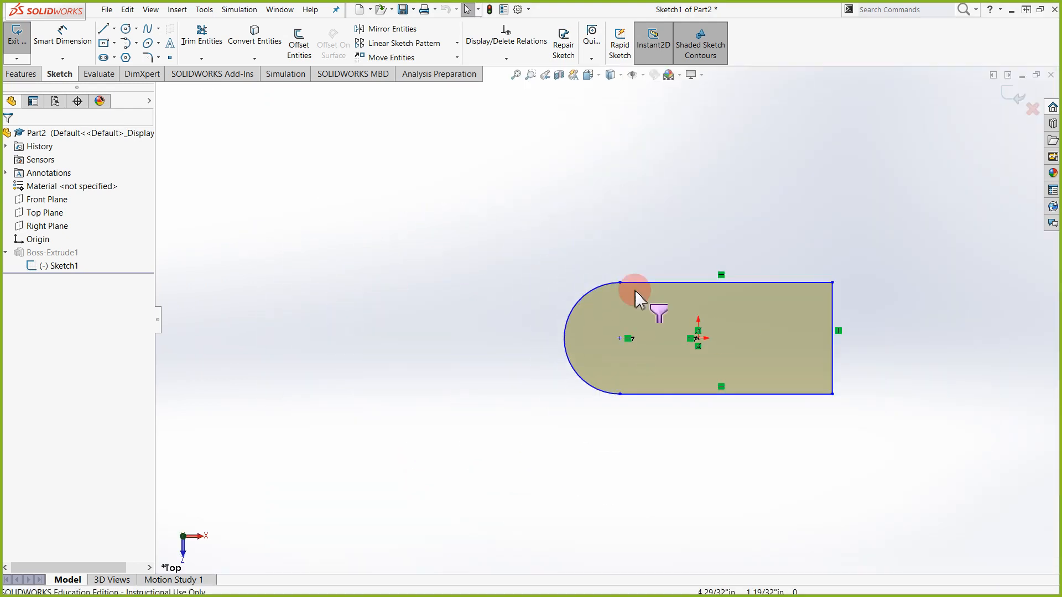
click(66, 38)
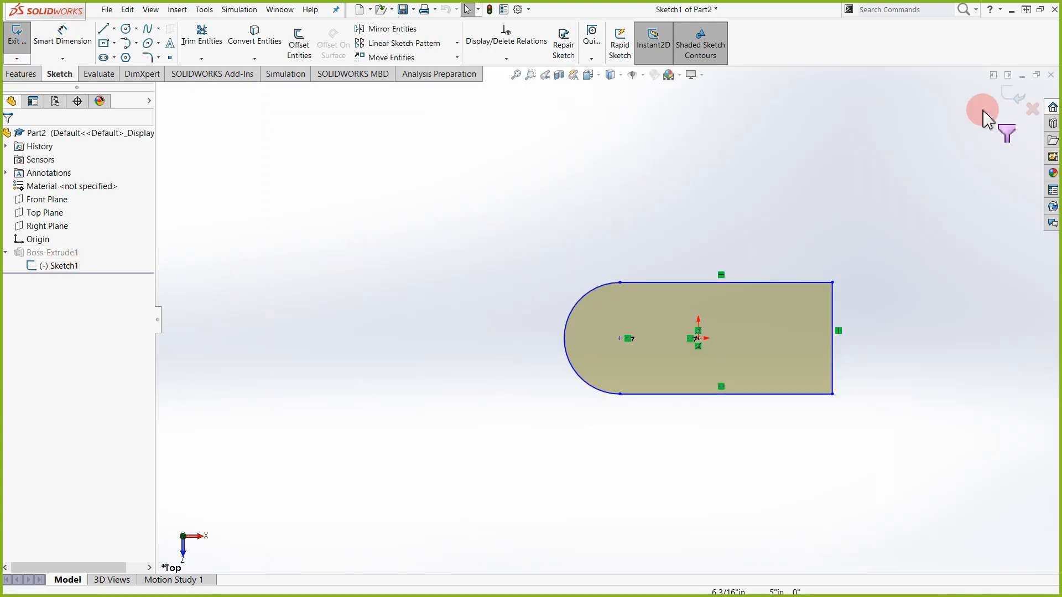
click(1017, 96)
Reopen Sketch1 in a normal-to view, start Smart Dimension on the profile, and exit without adding a dimension
middle_drag(723, 316, 374, 253)
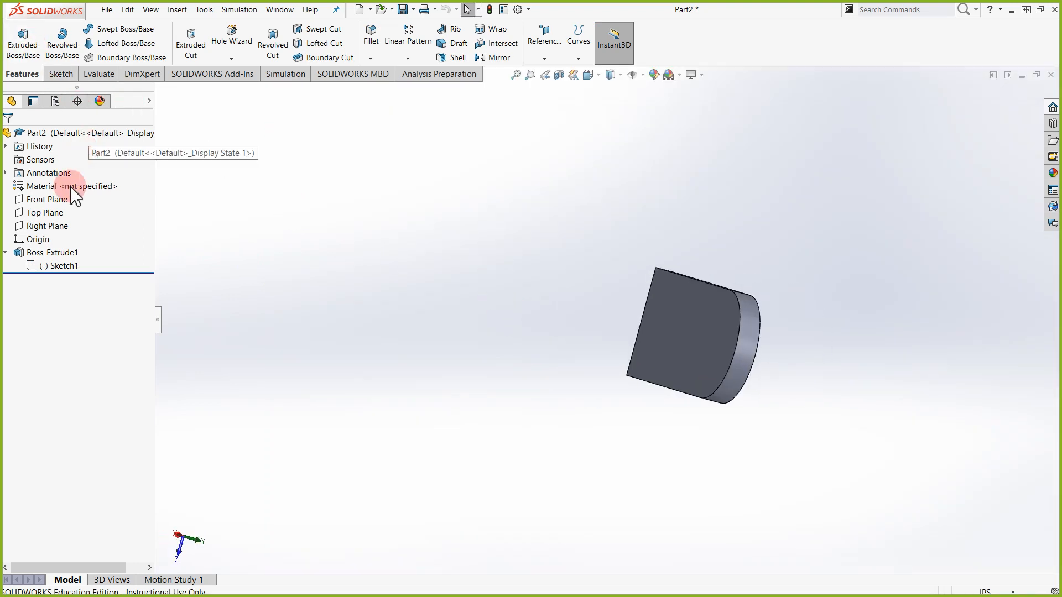
right_click(62, 268)
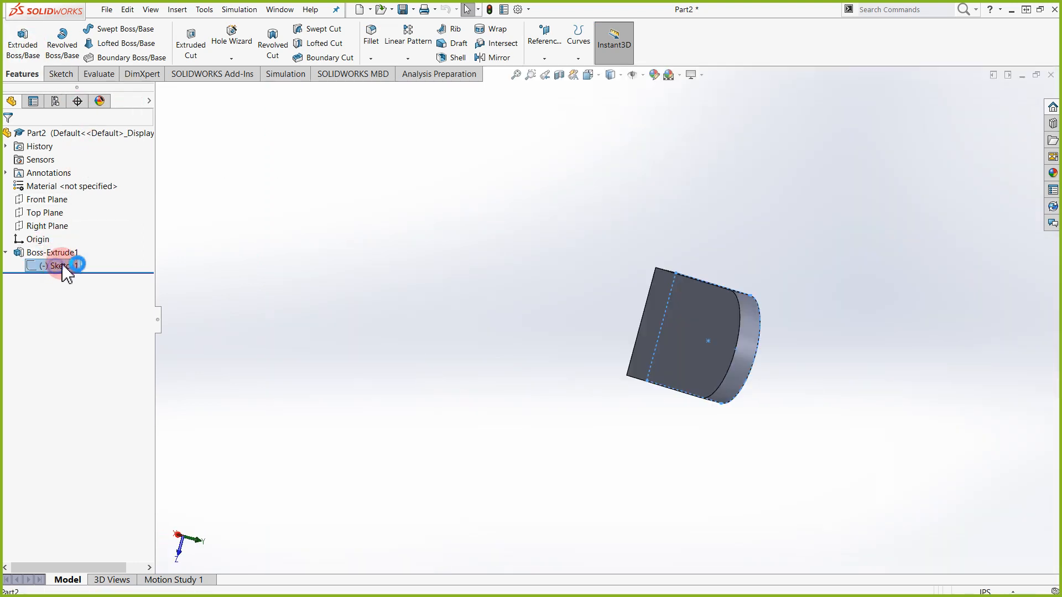
click(67, 233)
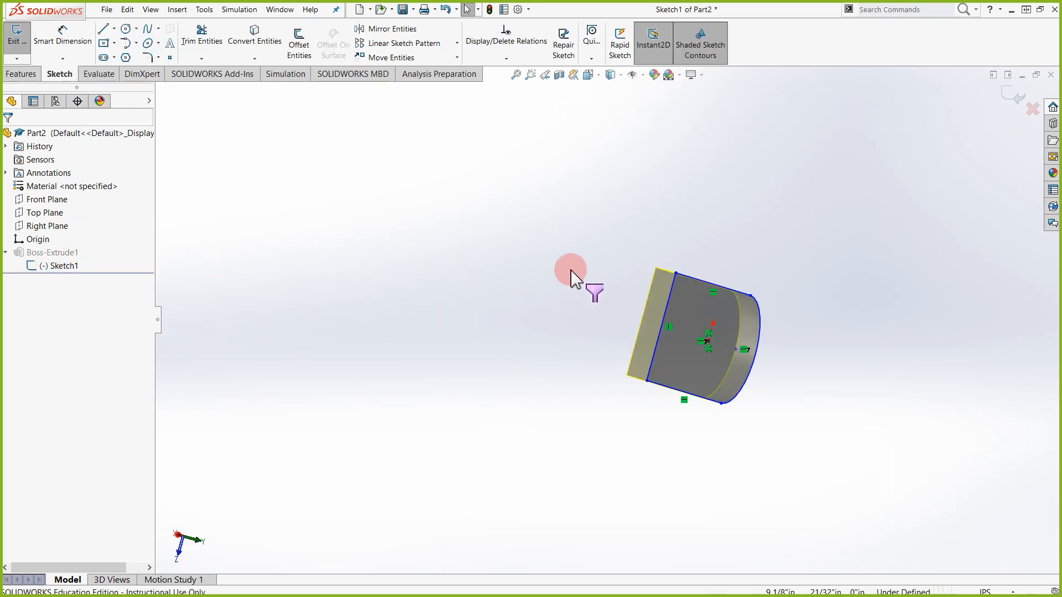
key(space)
click(422, 450)
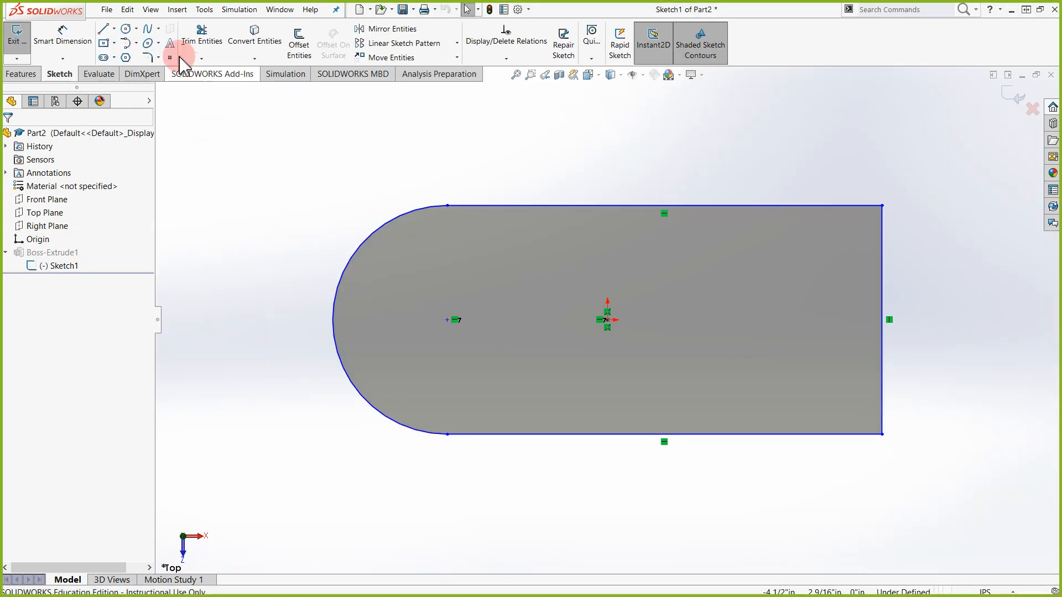
click(62, 34)
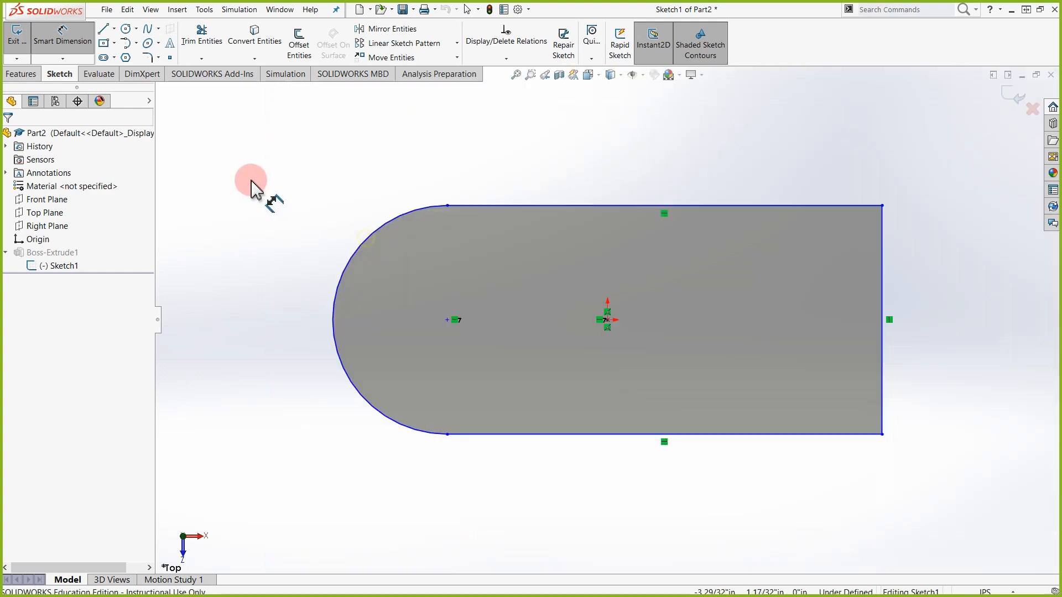
mouse_move(540, 316)
middle_down()
mouse_move(688, 326)
mouse_move(725, 309)
middle_up()
click(1014, 96)
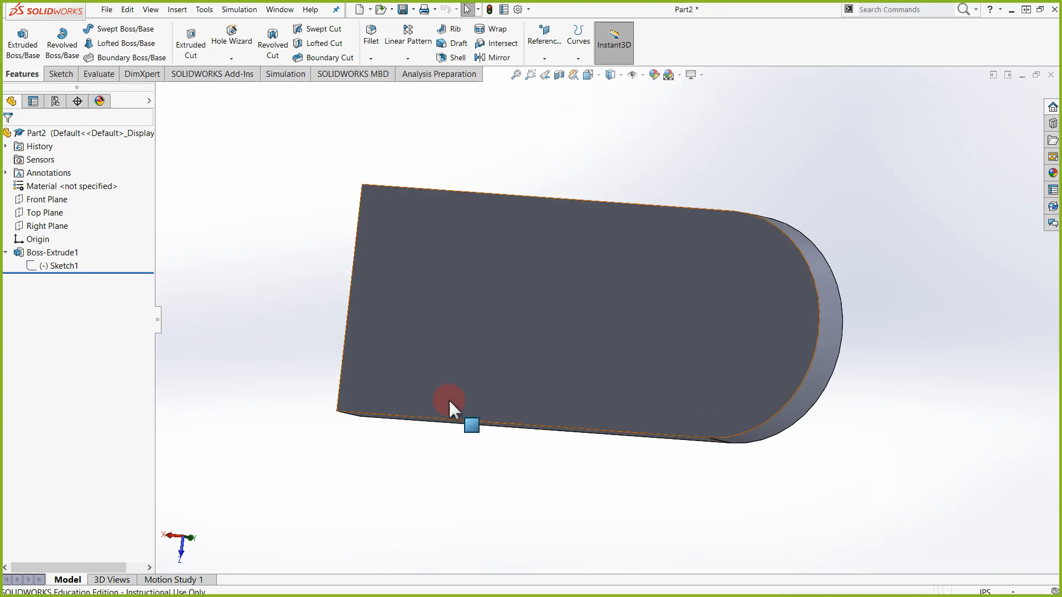
Start a Distance Distance chamfer with asymmetric parameters and set the first distance to 1/4"
middle_drag(451, 408, 519, 263)
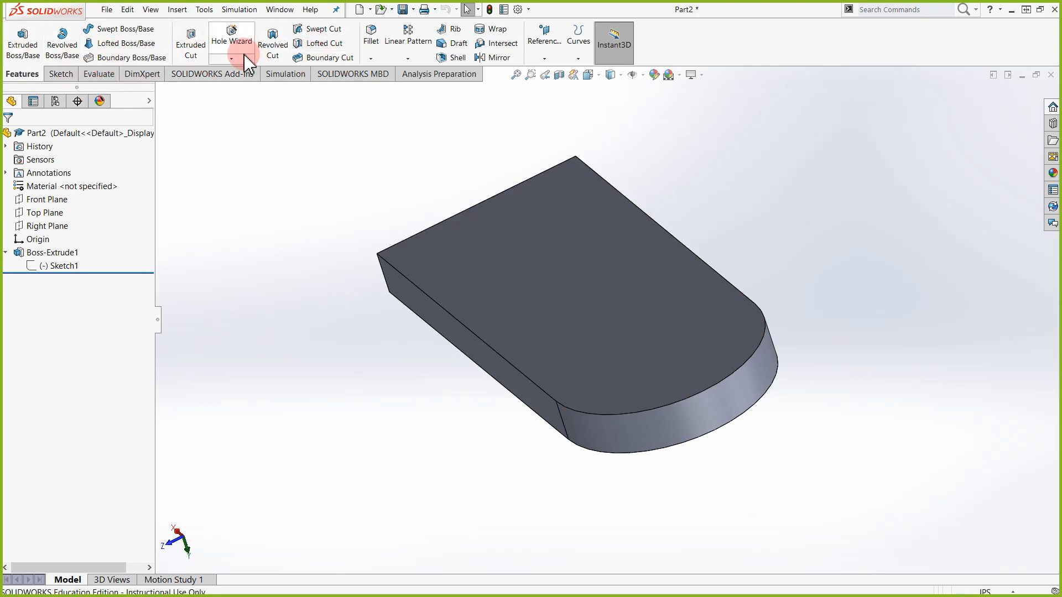
click(370, 59)
click(408, 89)
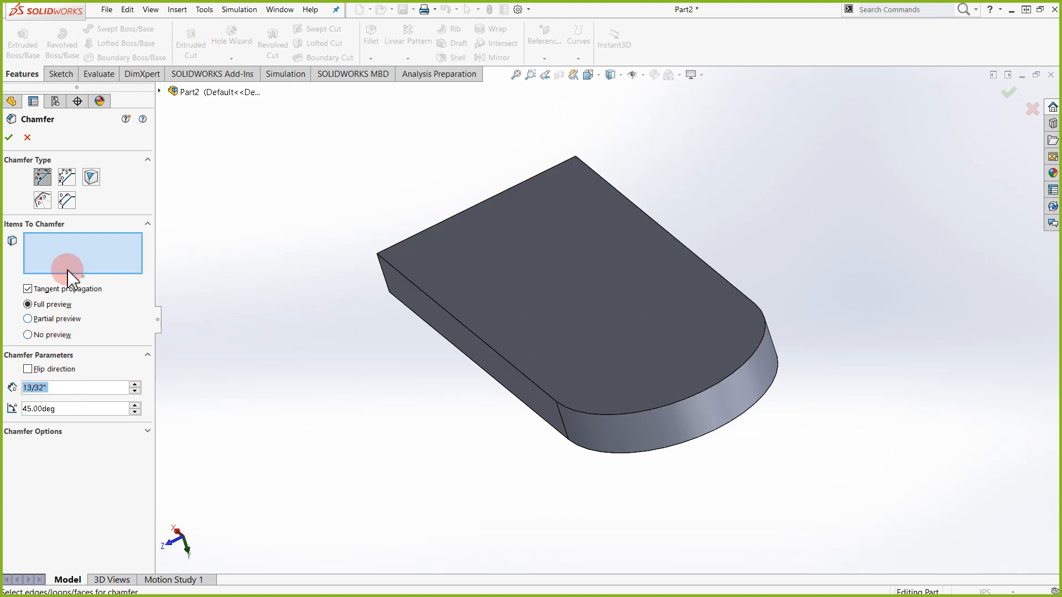
click(69, 184)
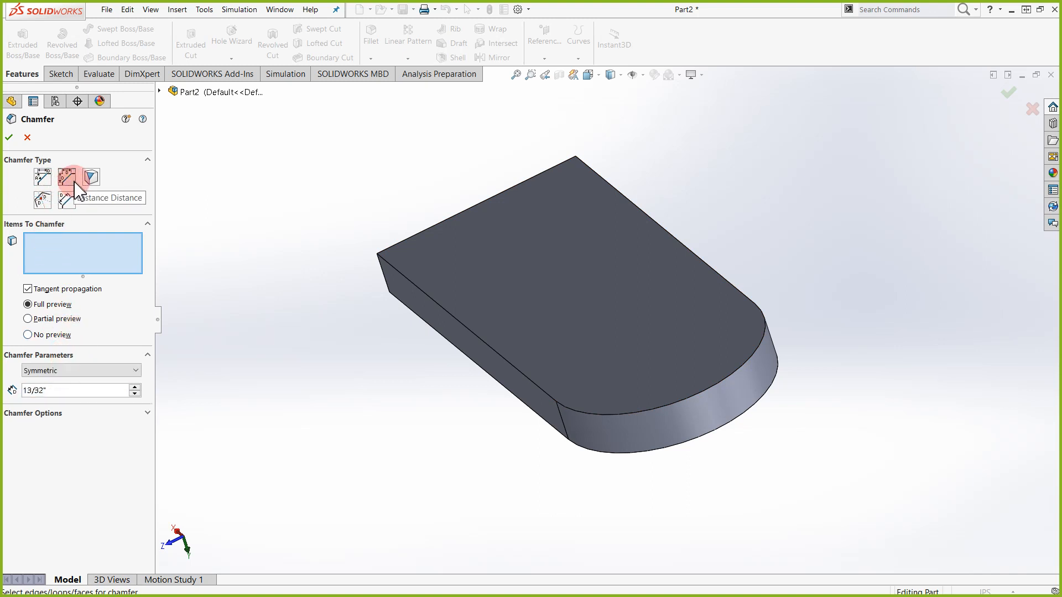
click(50, 370)
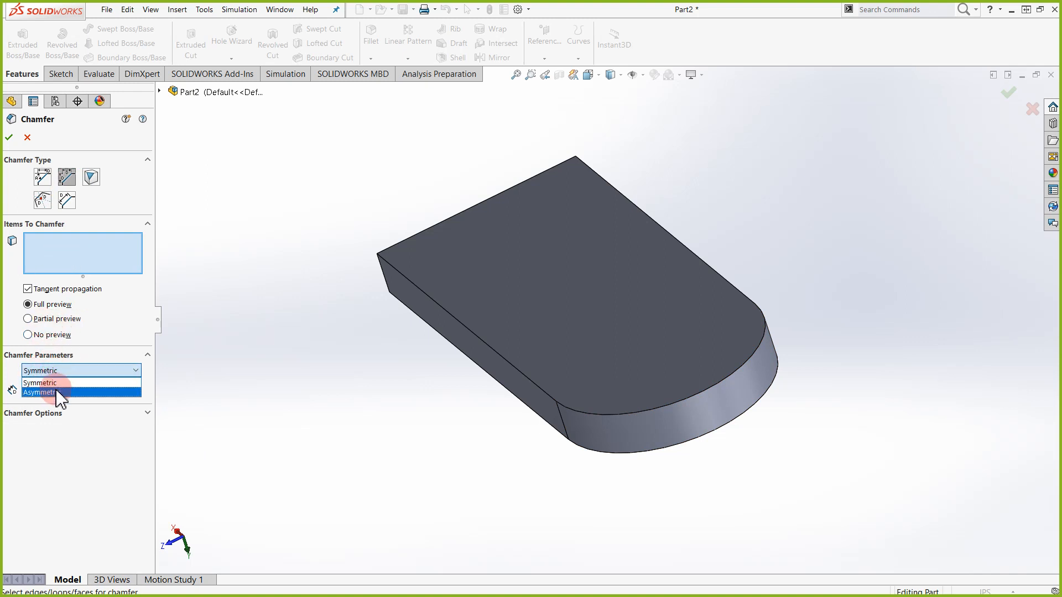
click(40, 393)
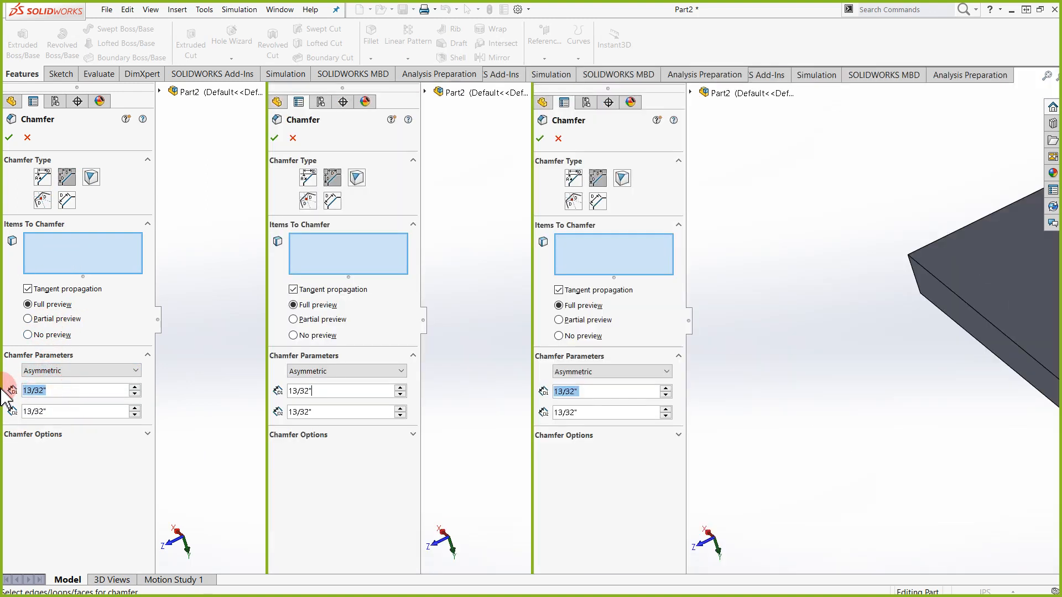
text(1/4)
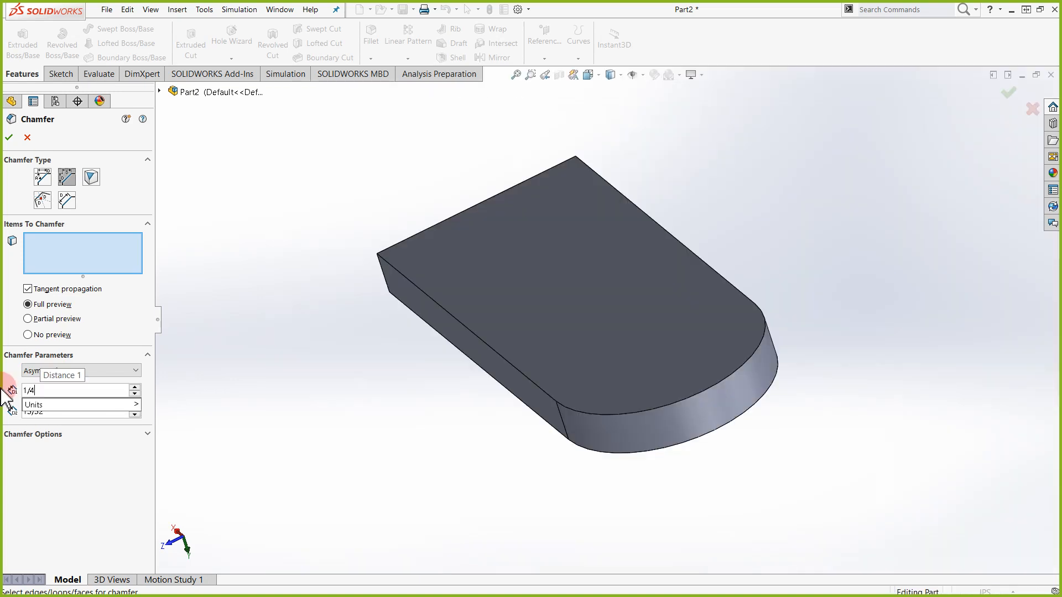
click(87, 444)
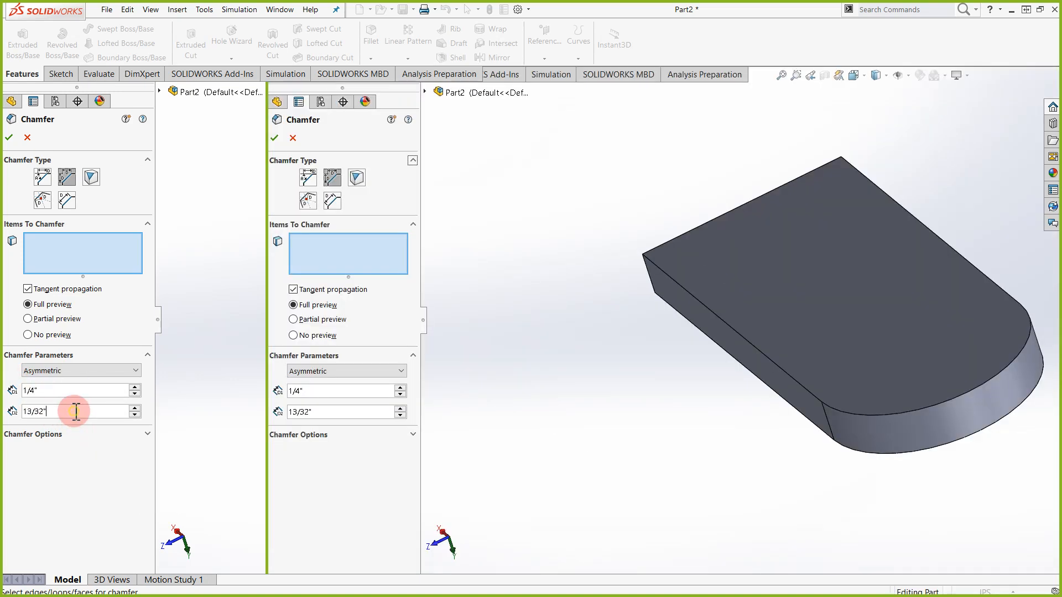
Set the asymmetric chamfer's second distance to 3/8"
drag(74, 411, 6, 417)
drag(61, 409, 6, 412)
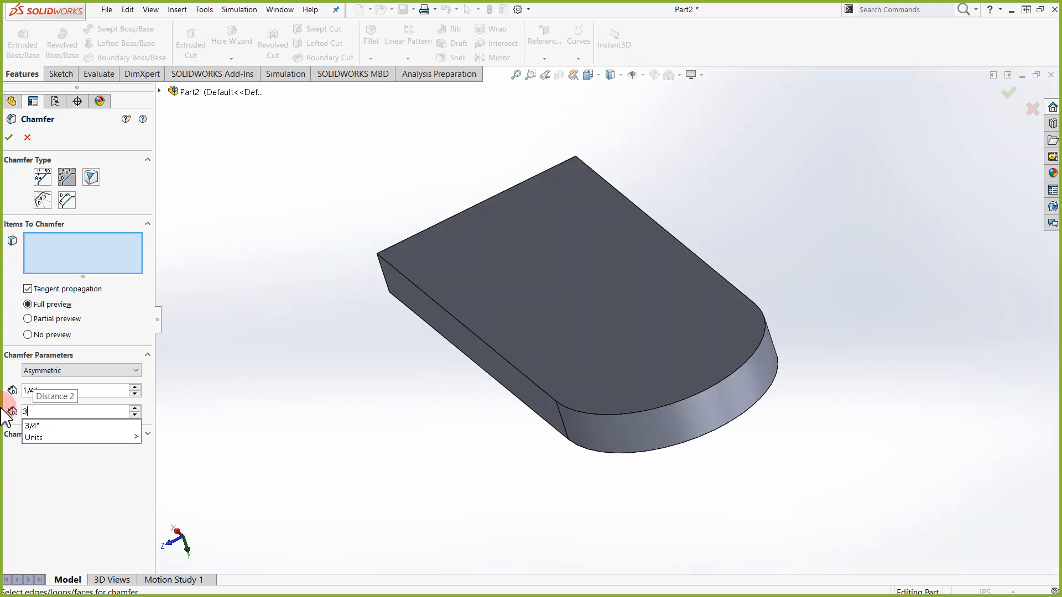
text(3/4)
key(Return)
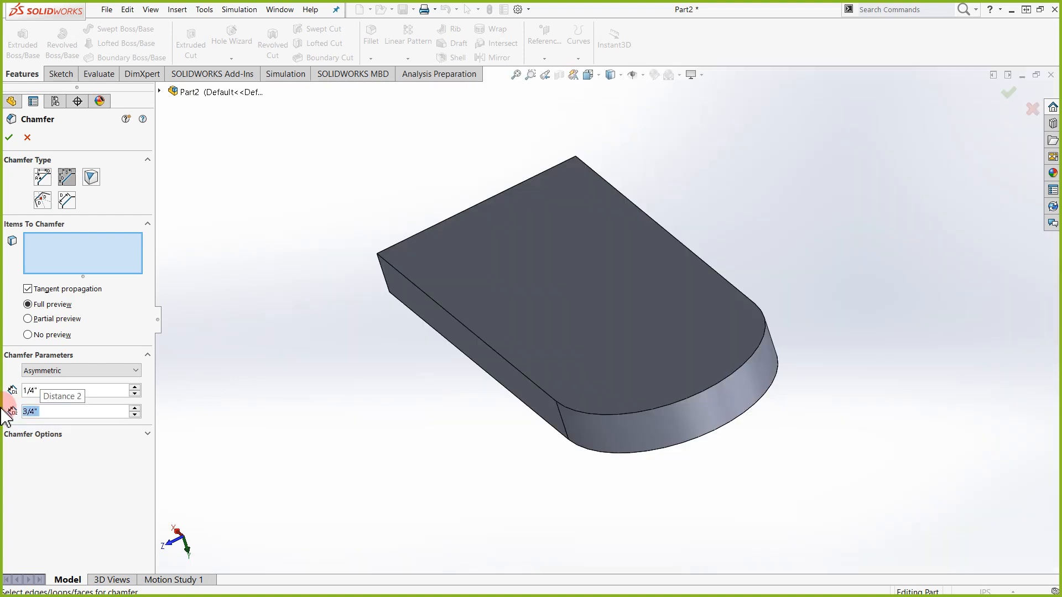
text(3/)
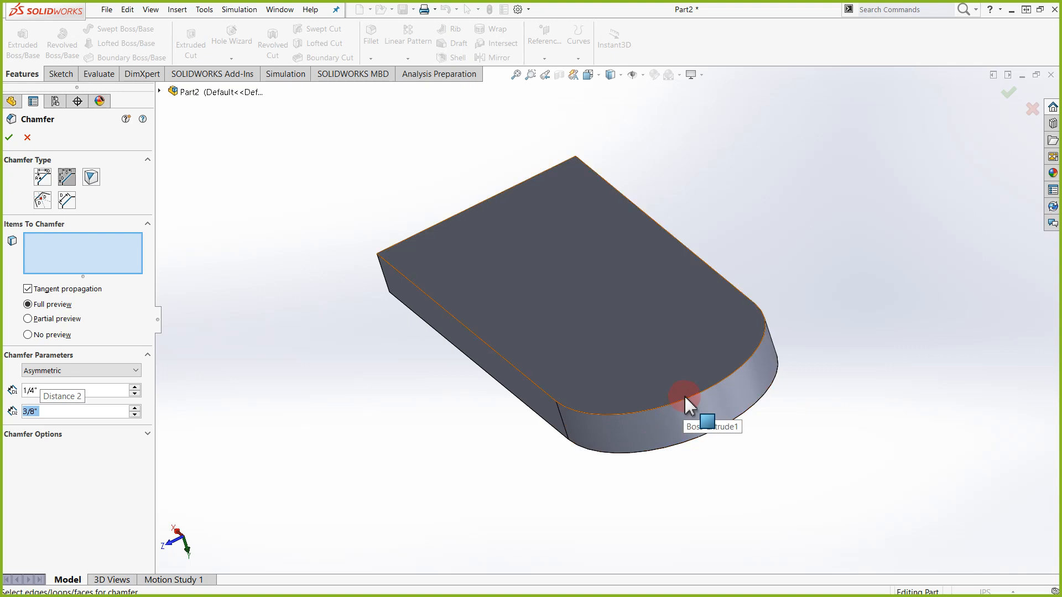
click(652, 372)
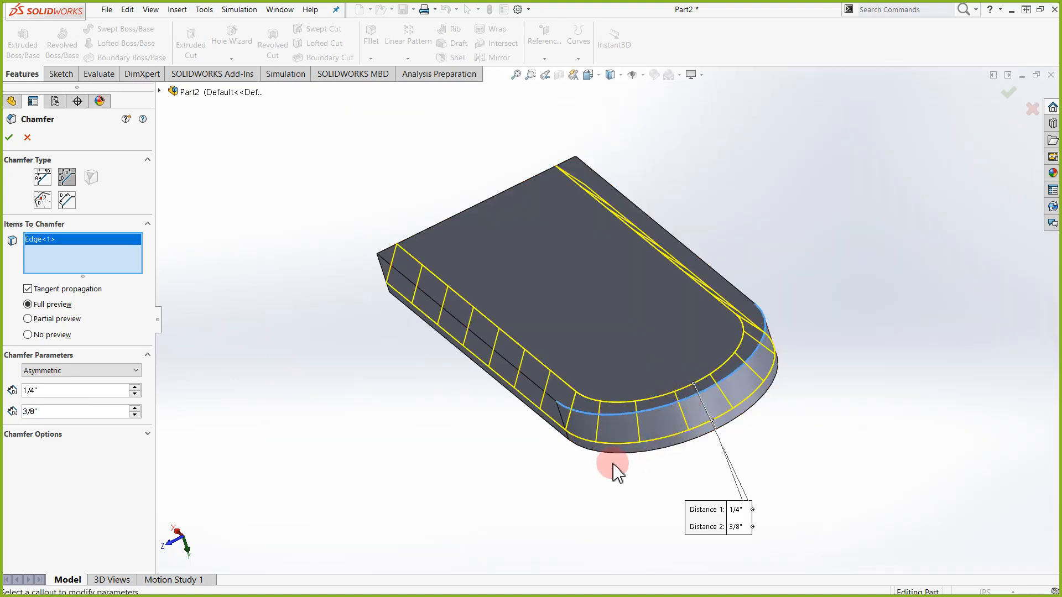
middle_drag(614, 467, 550, 477)
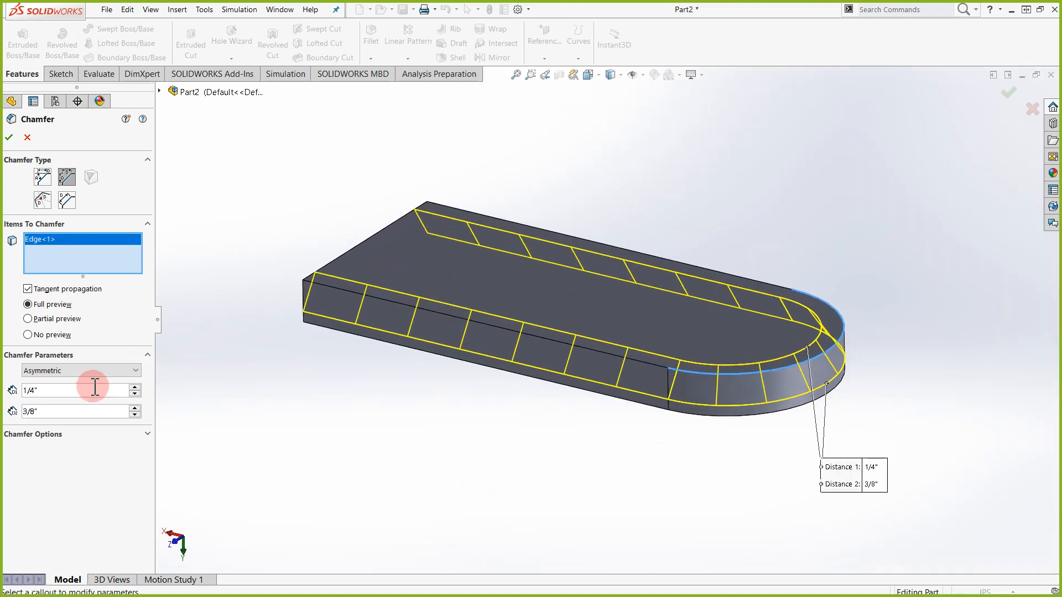
right_click(61, 244)
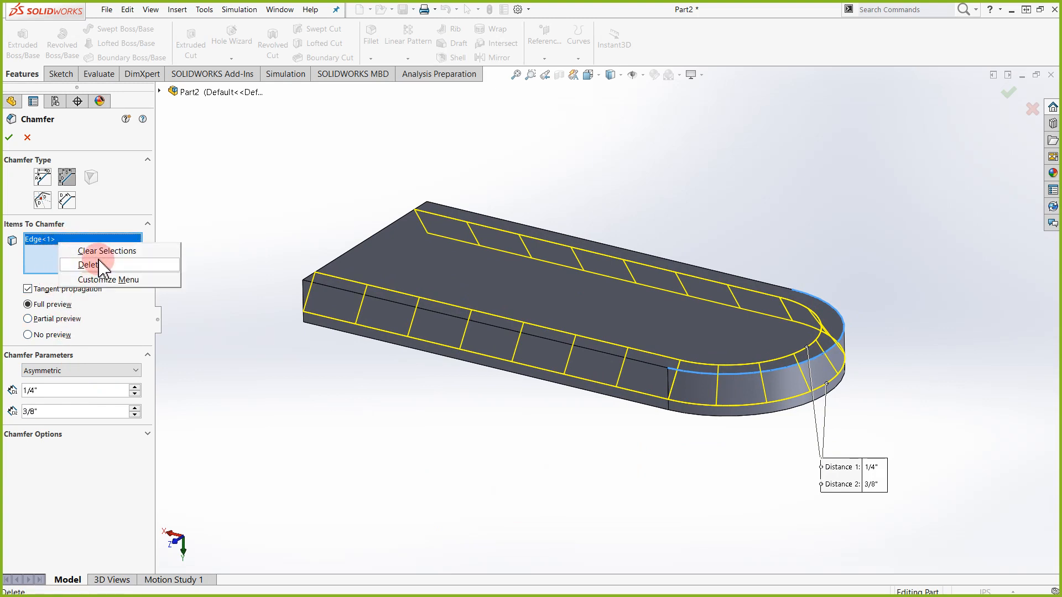
click(66, 263)
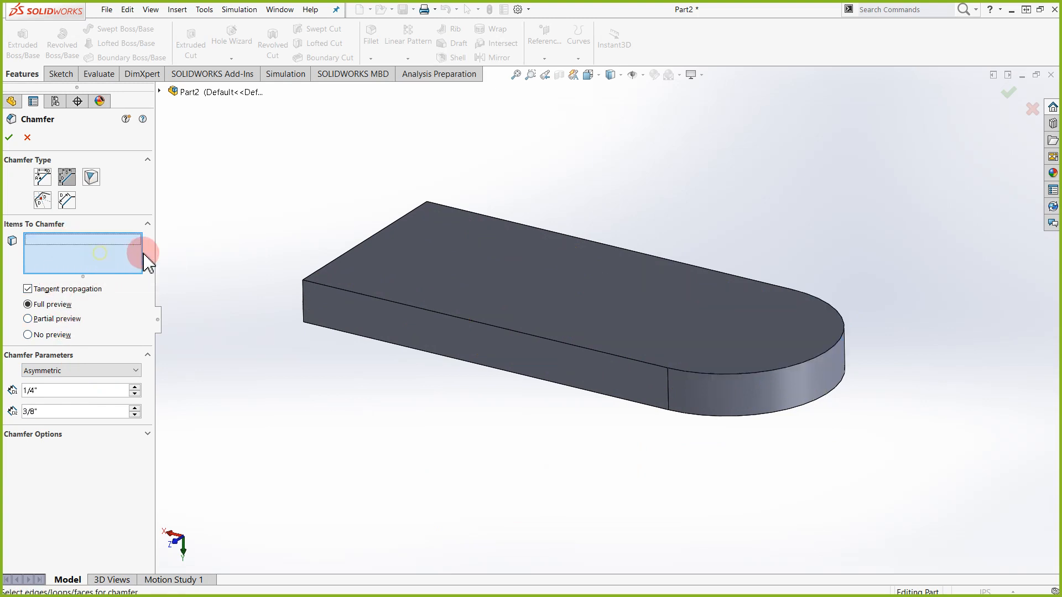
click(782, 371)
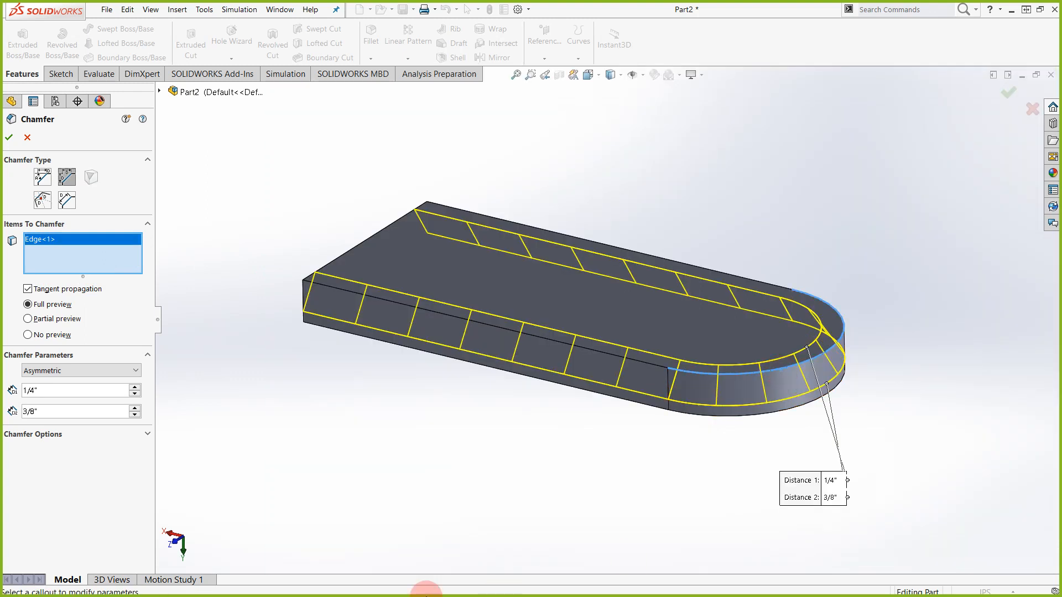
click(31, 292)
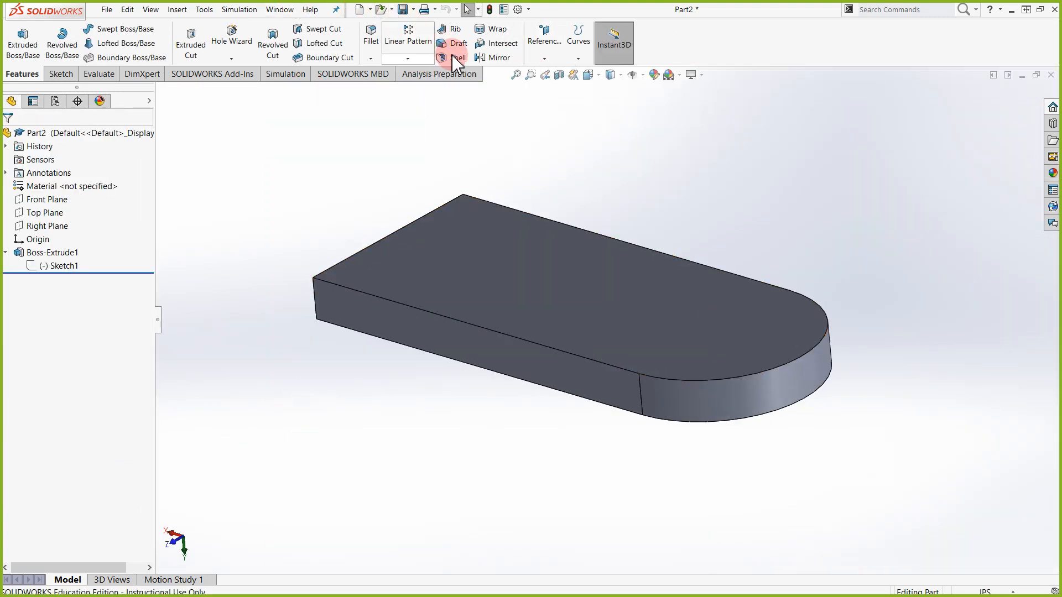
Chamfer the top edge along the rounded end and both tangent sides with a 1/4" distance at 45 degrees
click(371, 59)
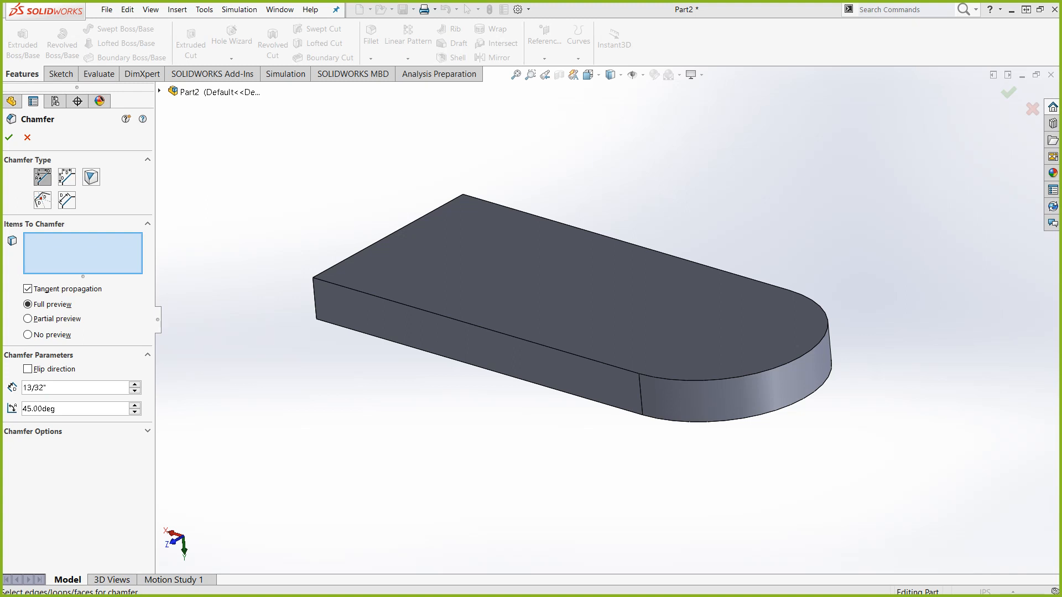
middle_drag(575, 299, 498, 343)
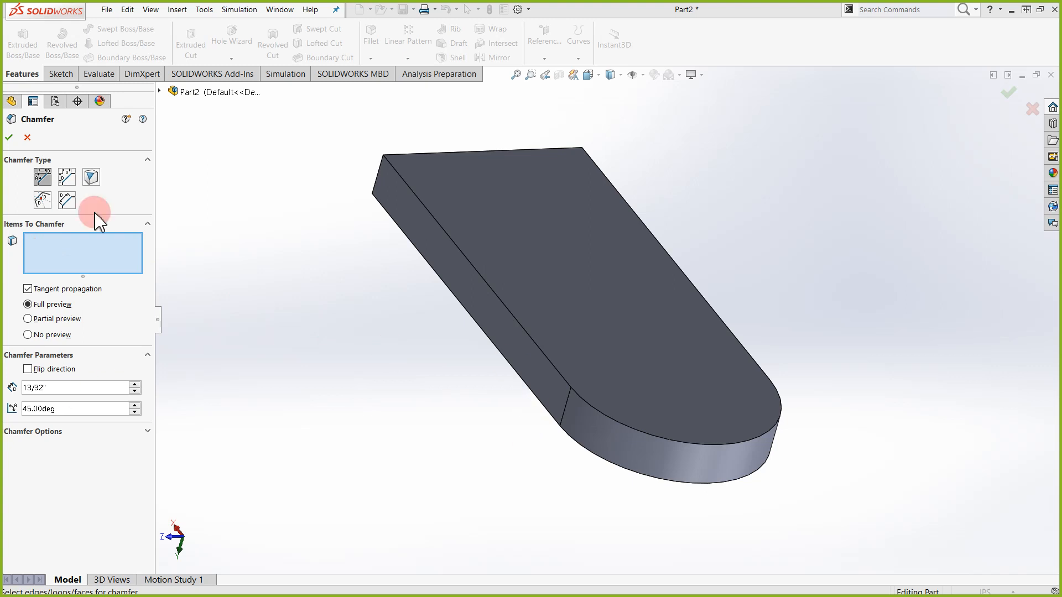
click(64, 390)
text(1/4)
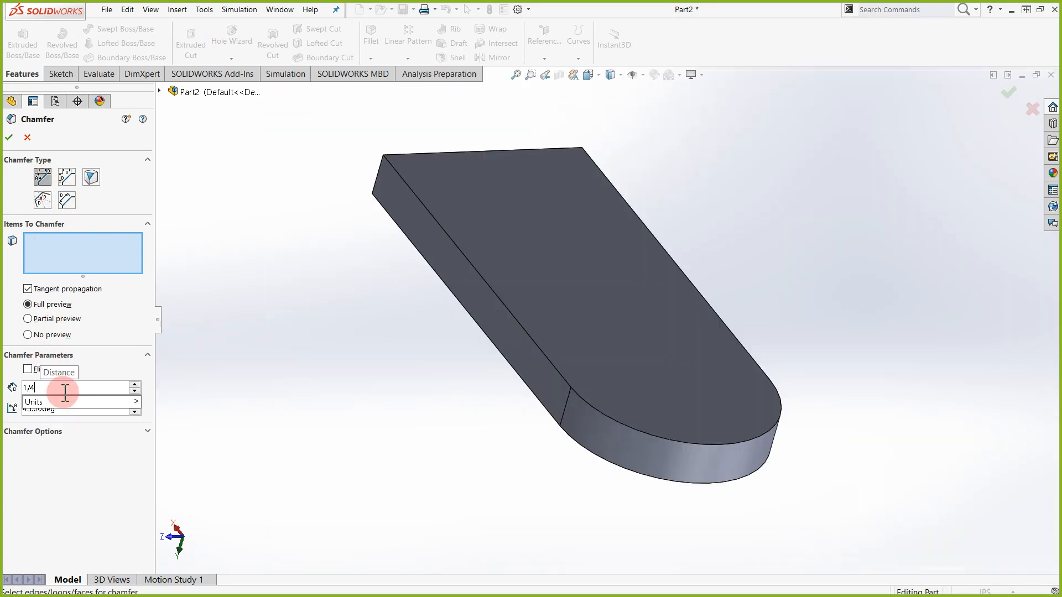
key(Return)
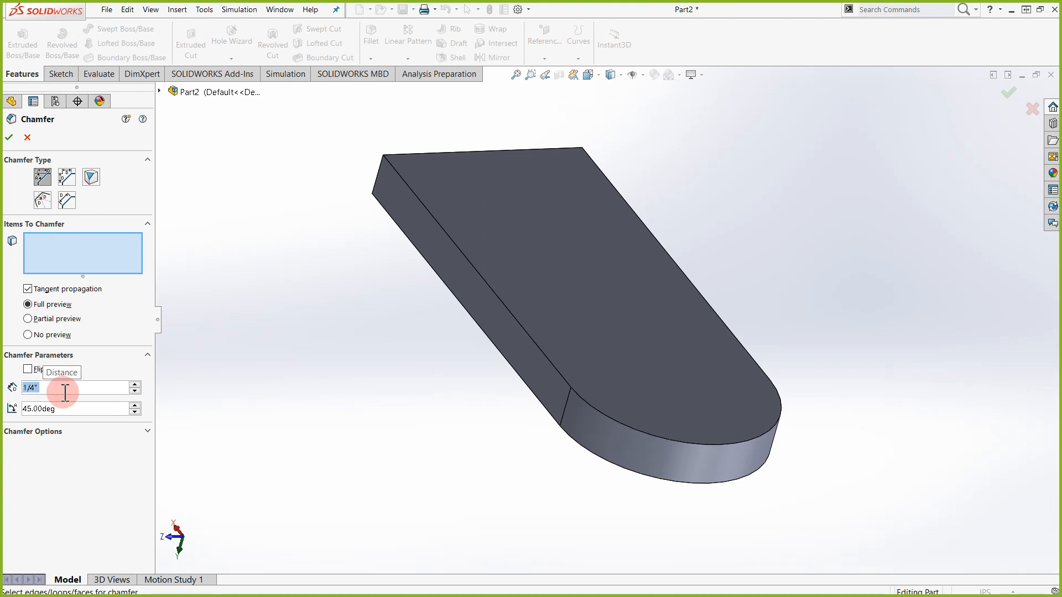
click(645, 435)
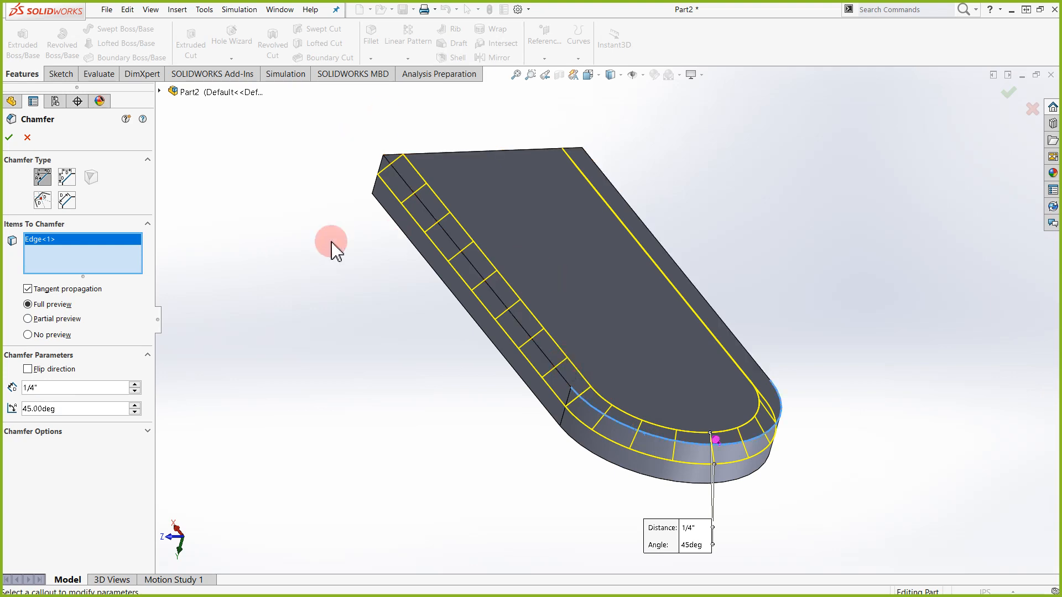
click(9, 138)
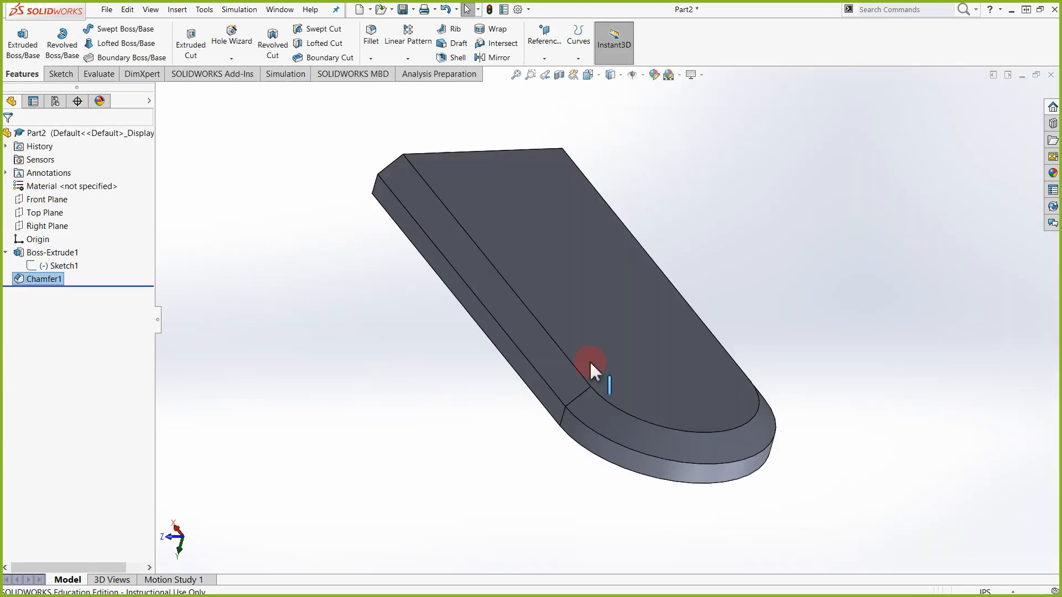
Start another chamfer using the Distance Distance type with asymmetric parameters
middle_drag(415, 343, 616, 564)
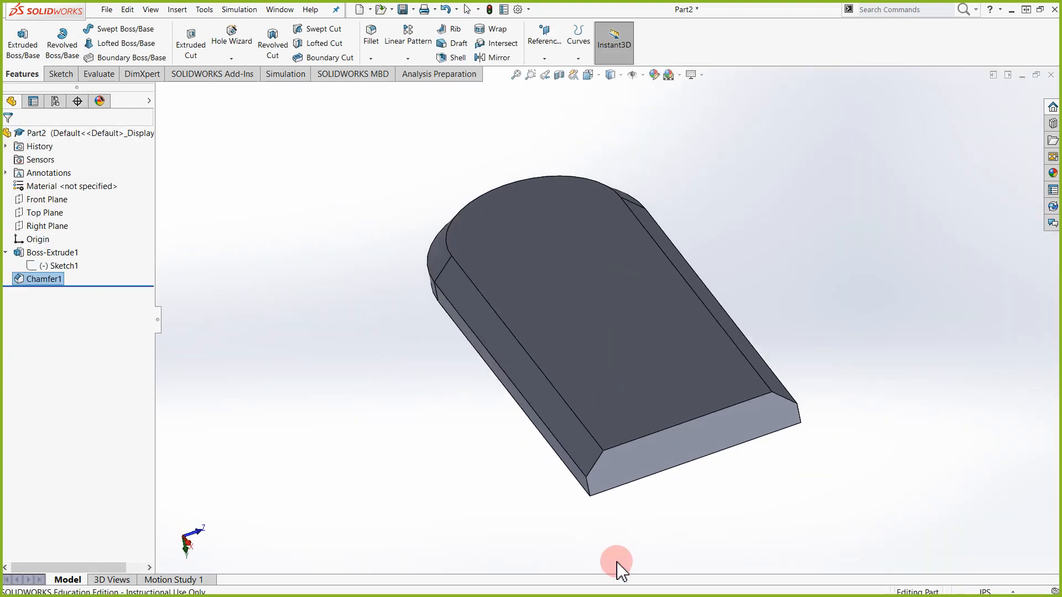
click(372, 61)
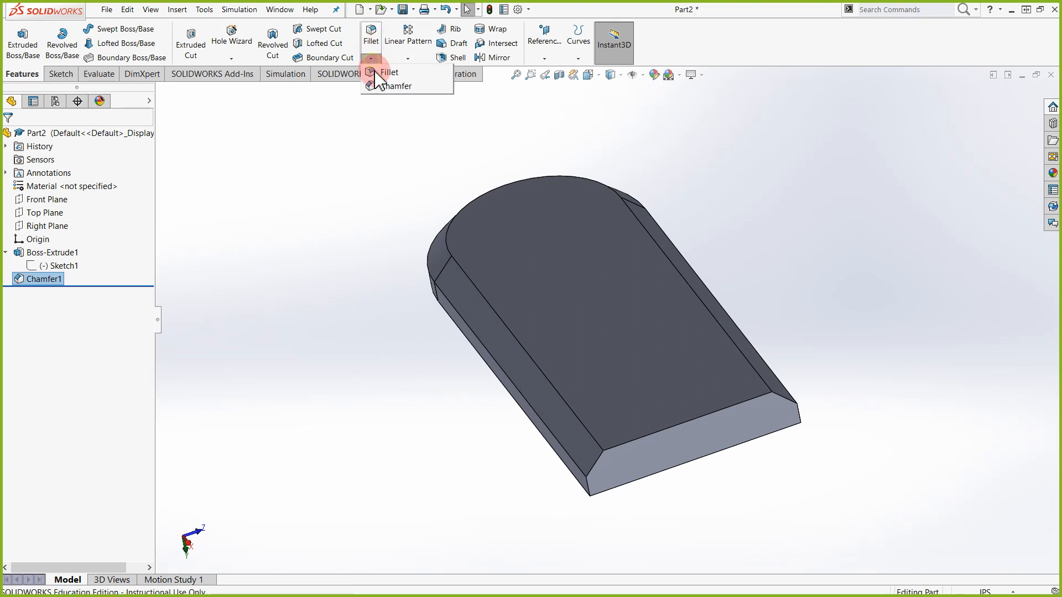
click(383, 87)
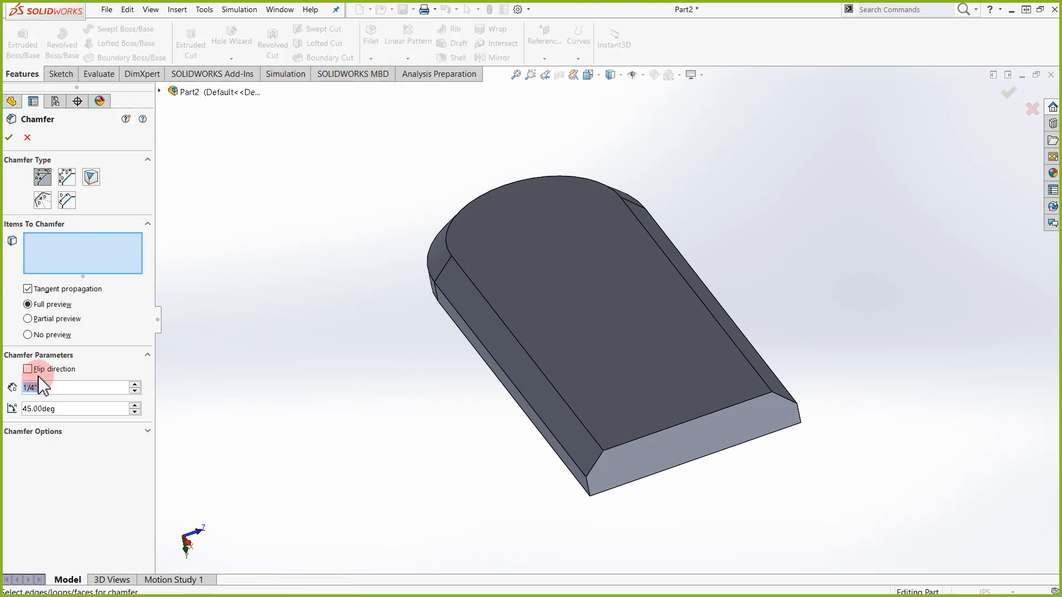
click(41, 203)
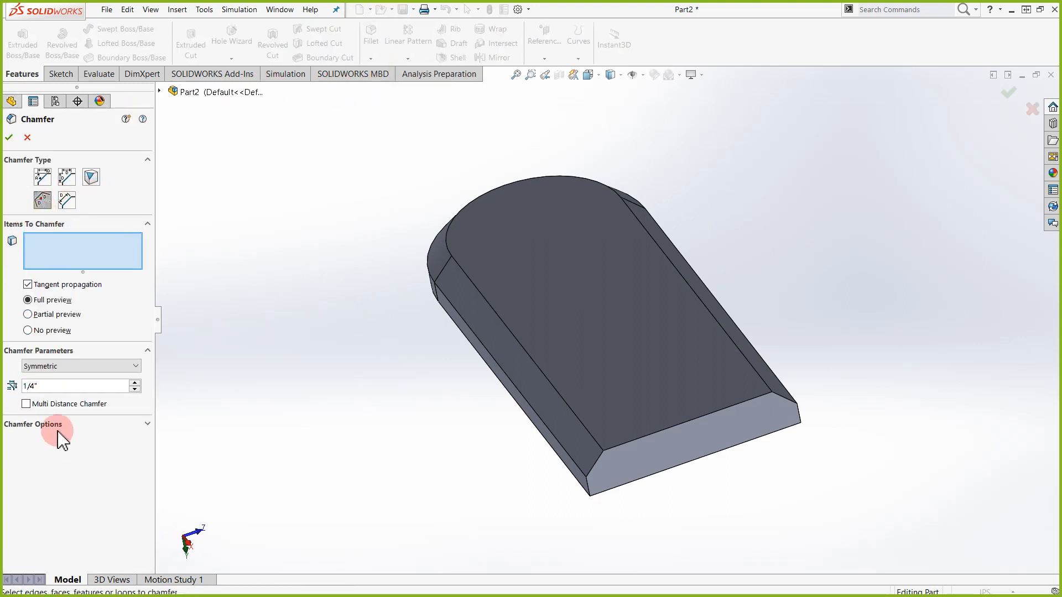
click(67, 178)
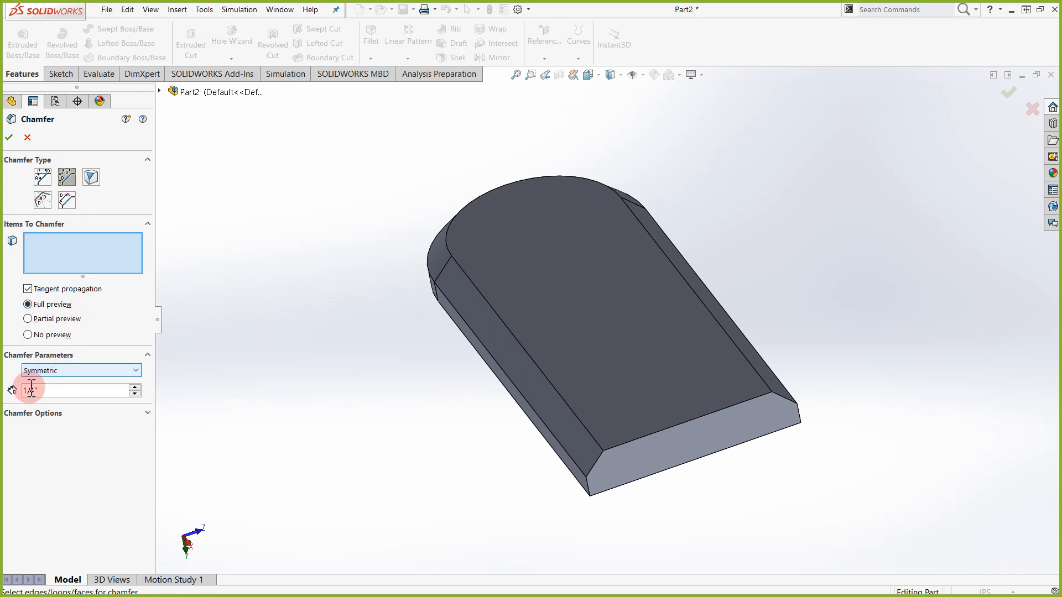
click(48, 370)
click(43, 392)
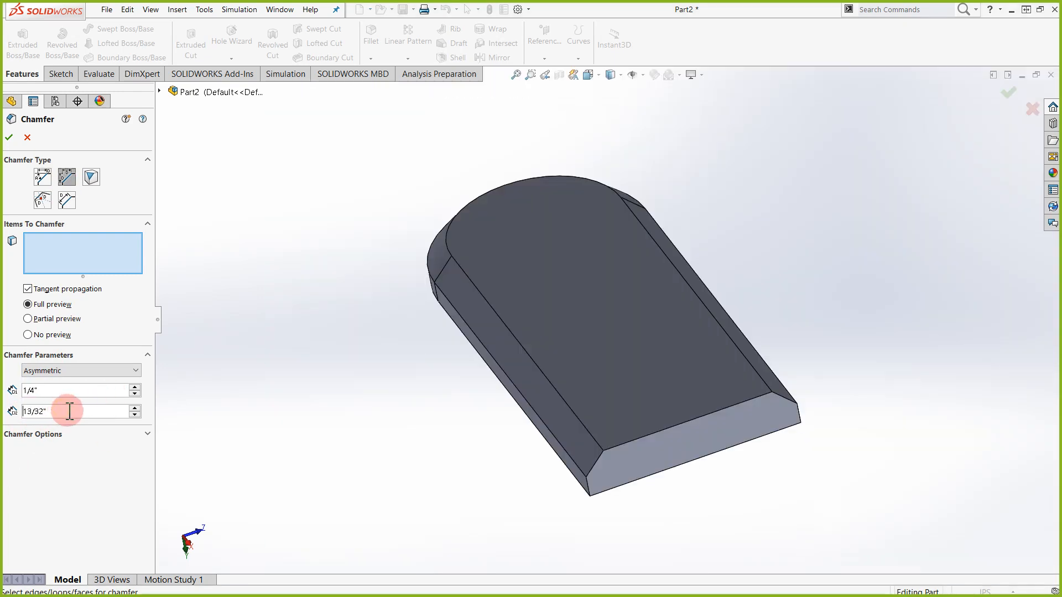
Set the chamfer's second distance to 3/8" and pick the top edge of the flat end
drag(70, 411, 4, 411)
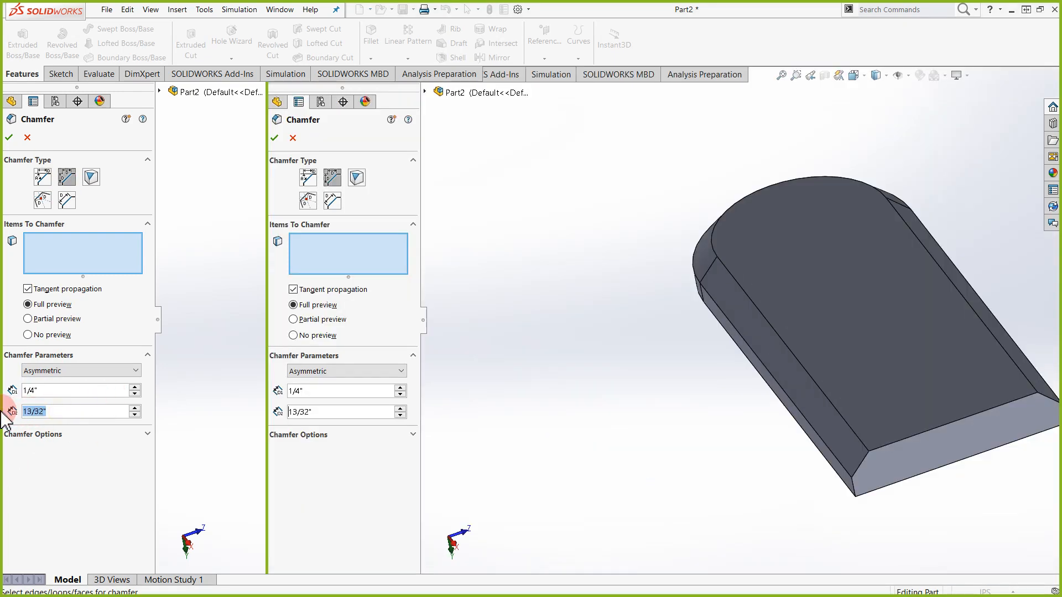
text(3/)
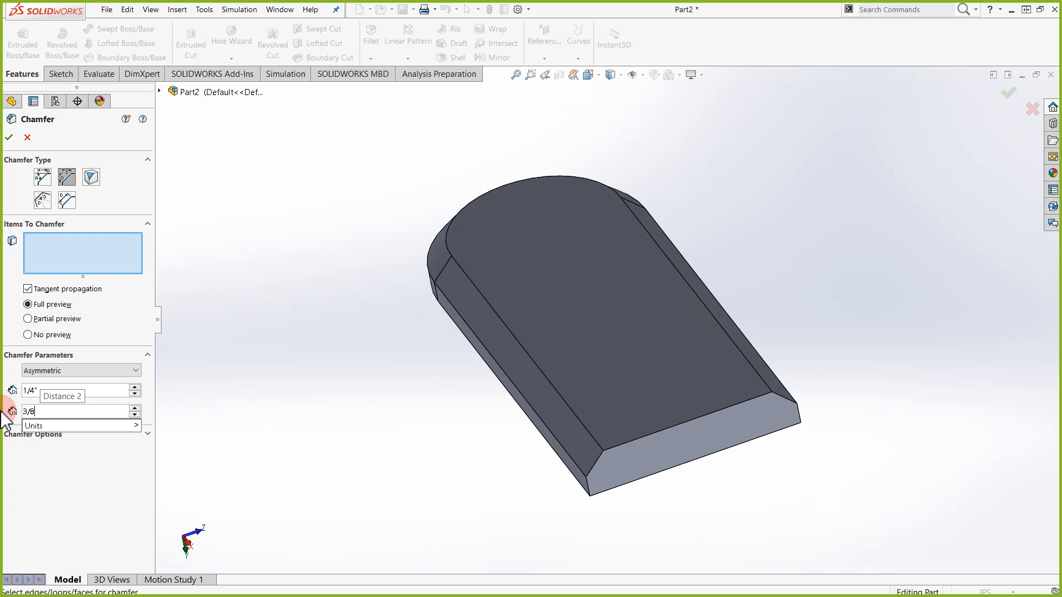
text(8)
key(Return)
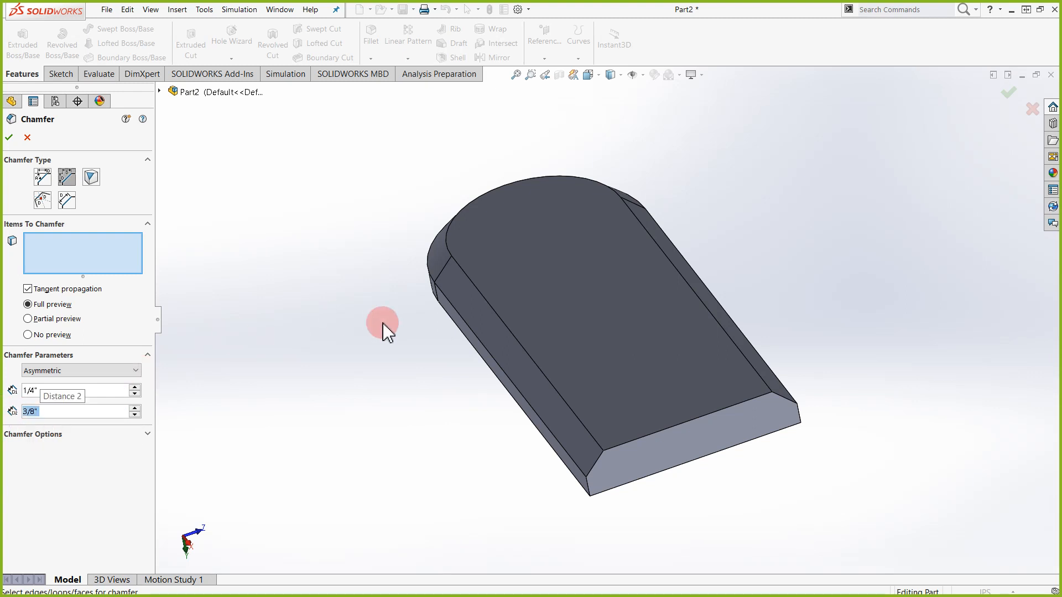
click(671, 429)
middle_drag(581, 559, 600, 505)
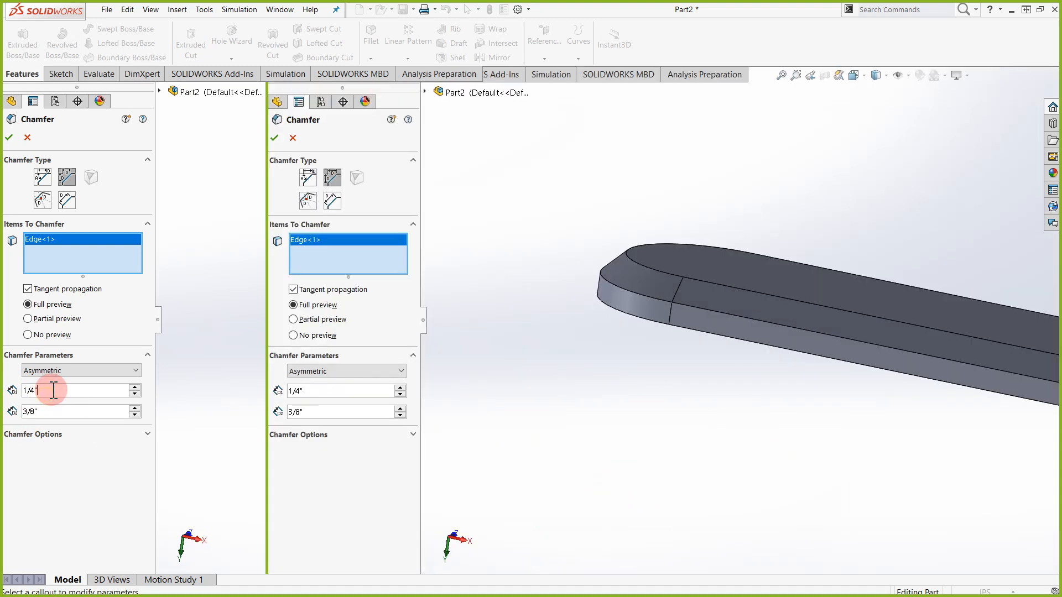
Set the flat-end chamfer's first distance to 3/8" and second distance to 1/4", and accept the chamfer
drag(53, 391, 1, 390)
text(3/4)
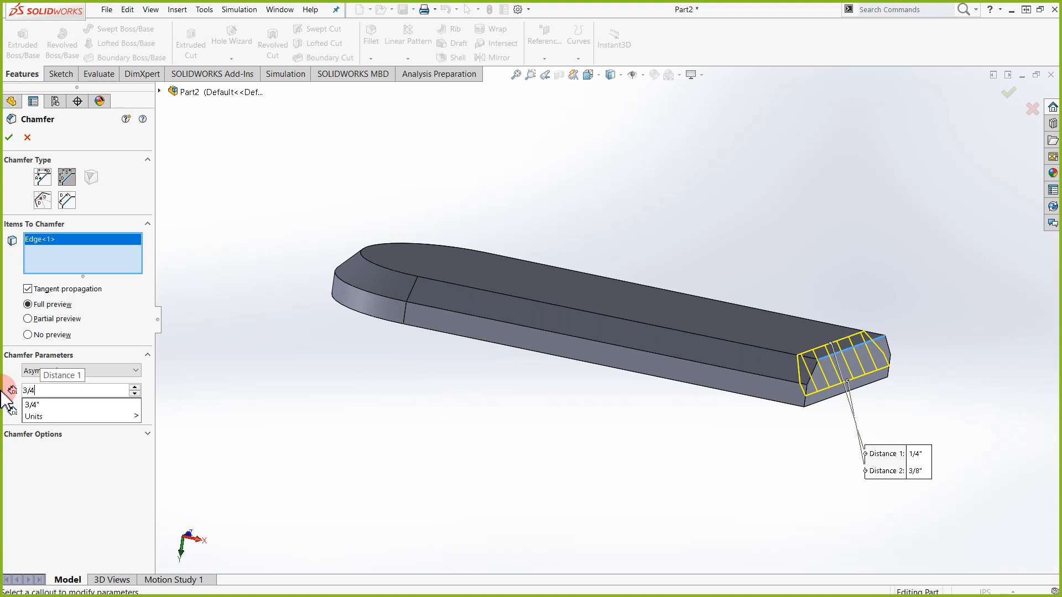
key(BackSpace)
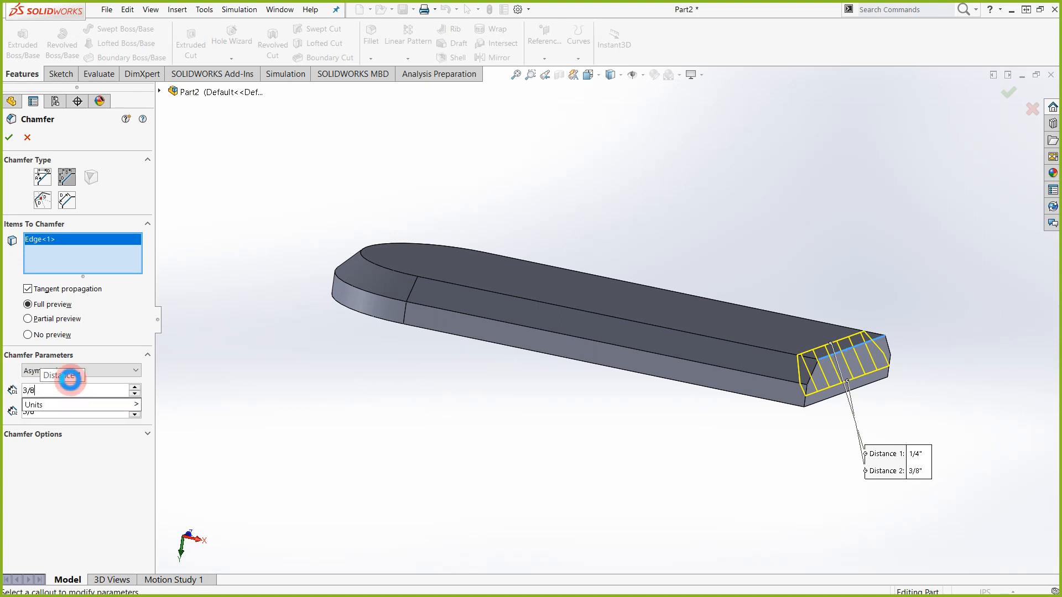
key(Return)
drag(66, 416, 3, 413)
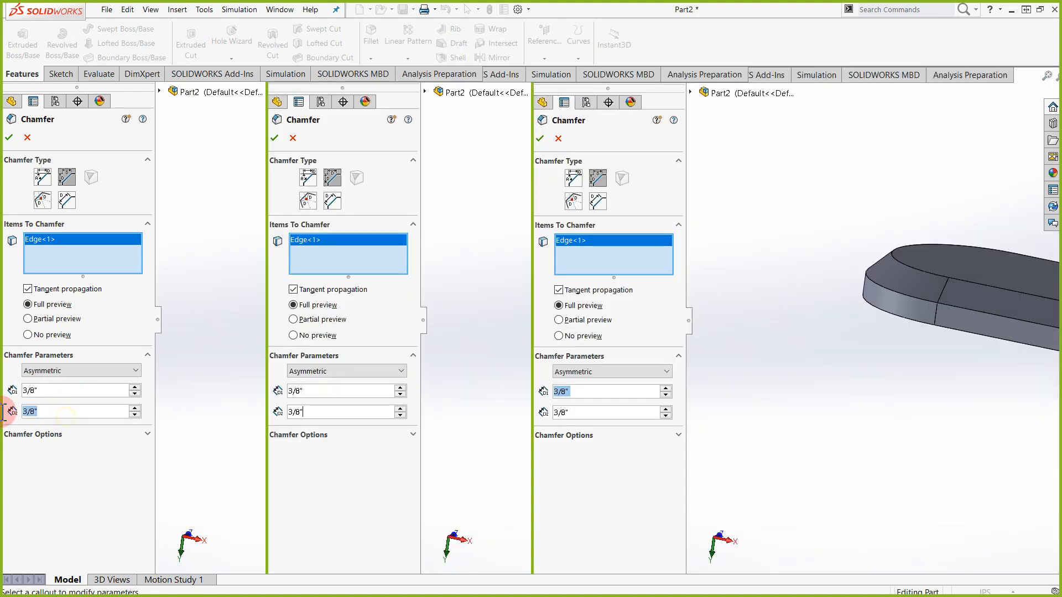
text(1/4)
key(Return)
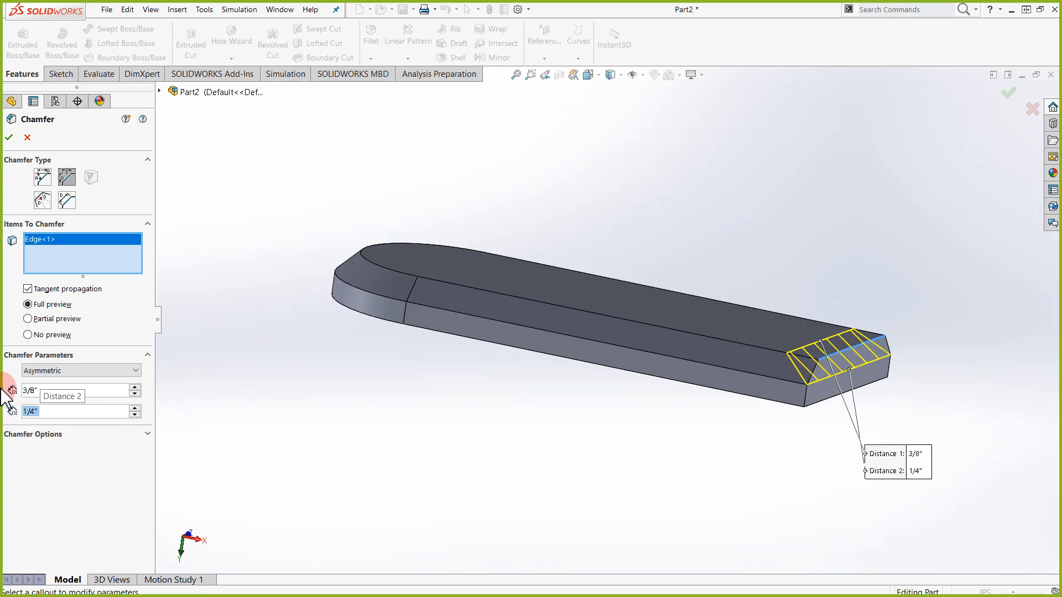
middle_drag(657, 483, 351, 347)
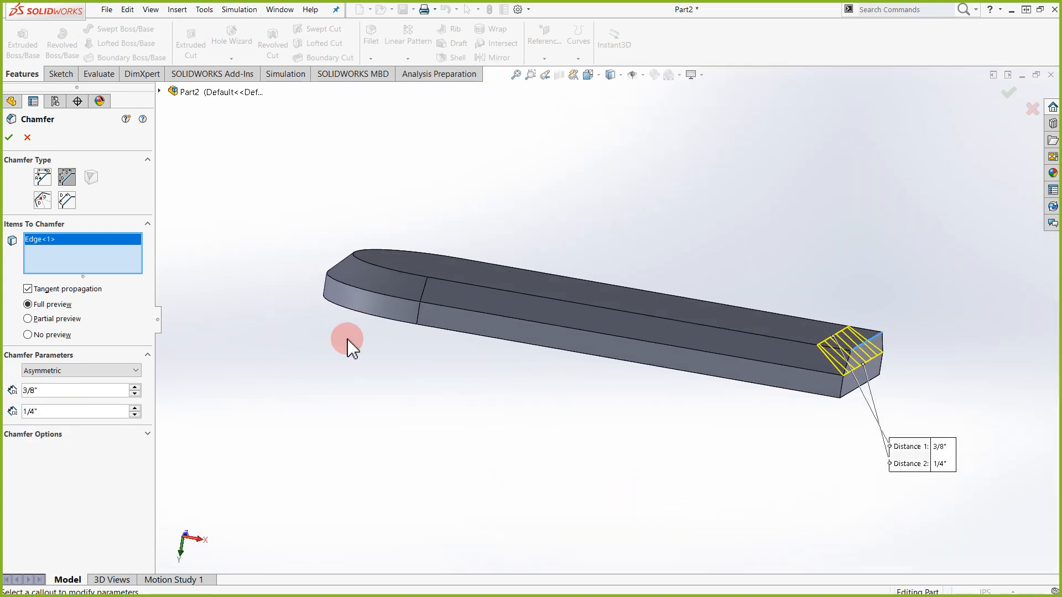
click(16, 138)
Edit the flat-end chamfer and set its second distance to 1 1/4"
middle_drag(588, 409, 450, 403)
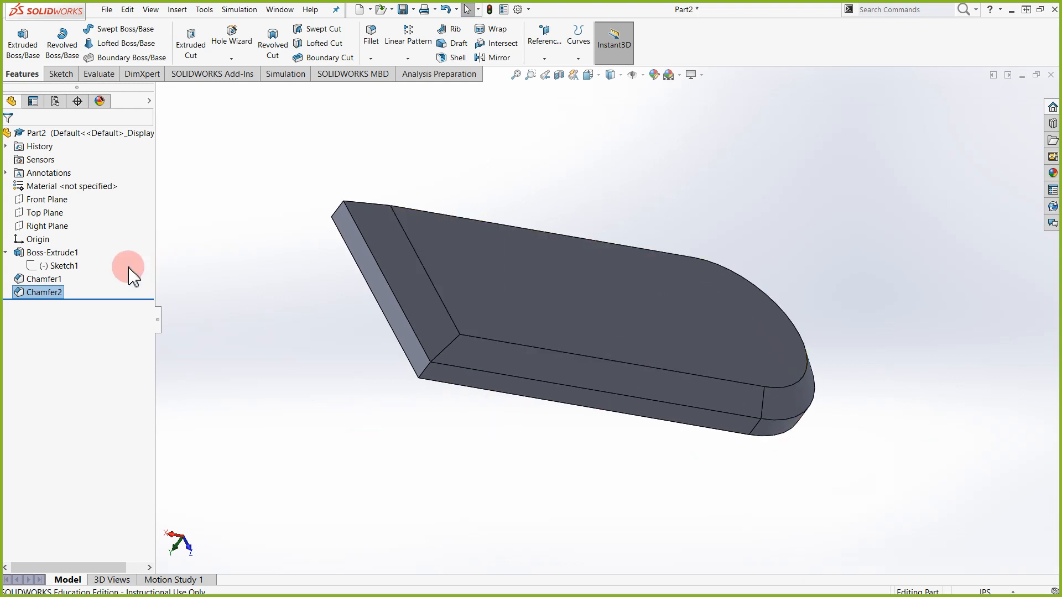
right_click(31, 294)
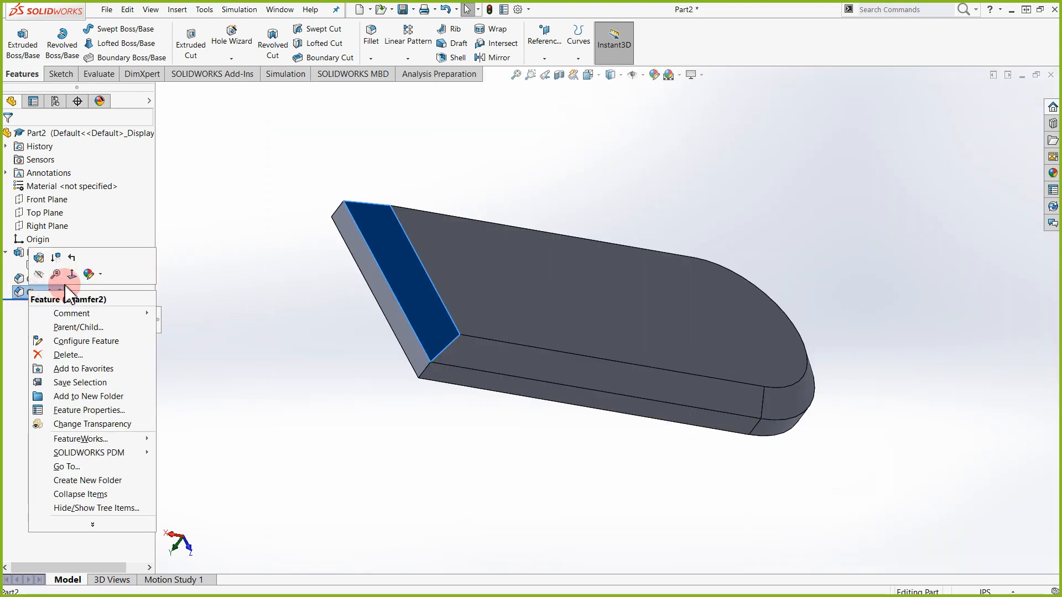
click(38, 258)
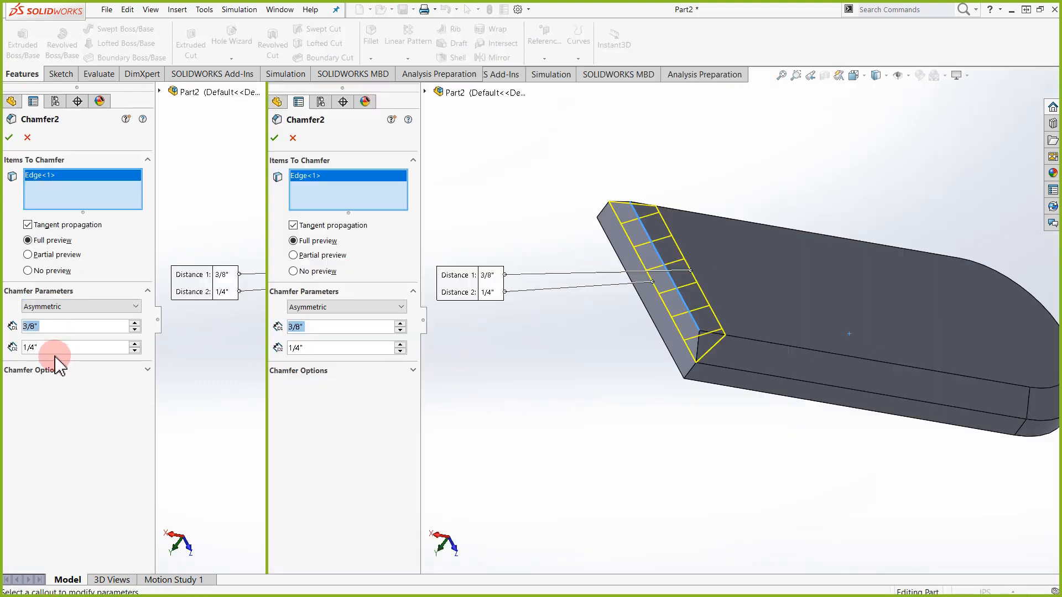
click(30, 348)
click(57, 347)
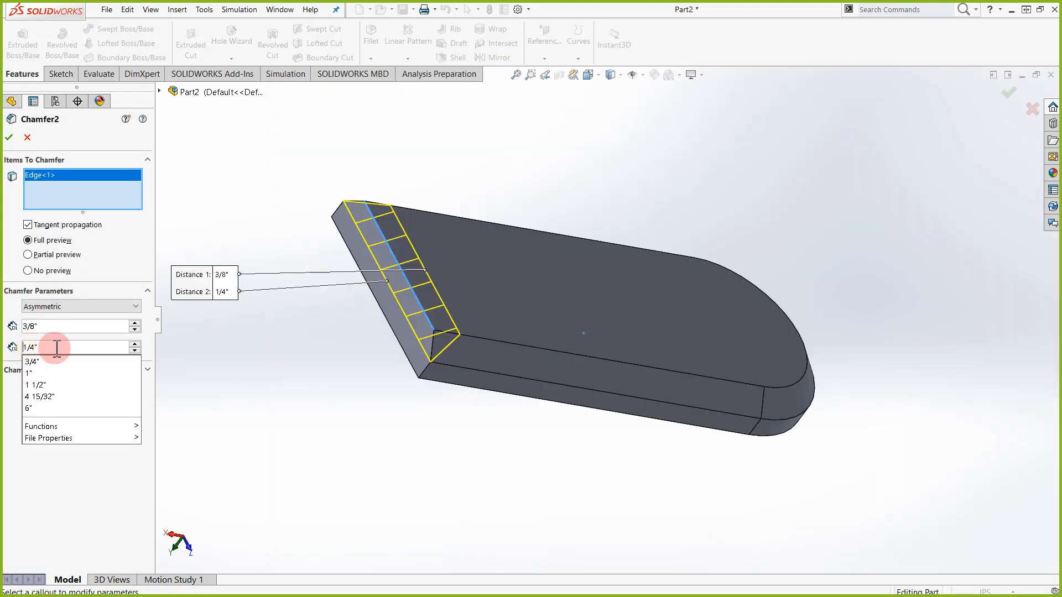
text(1)
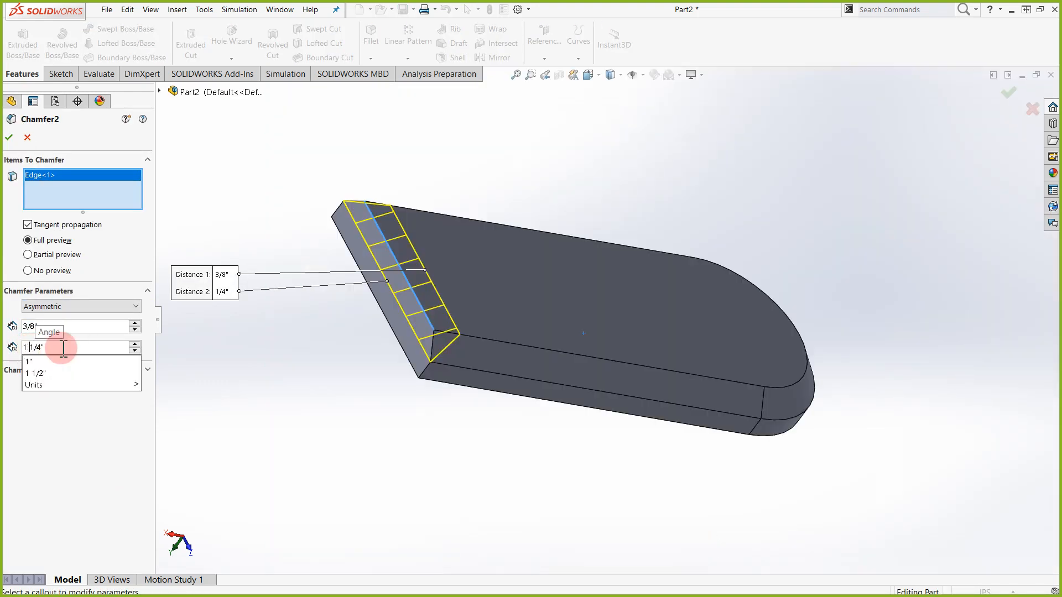
key(Return)
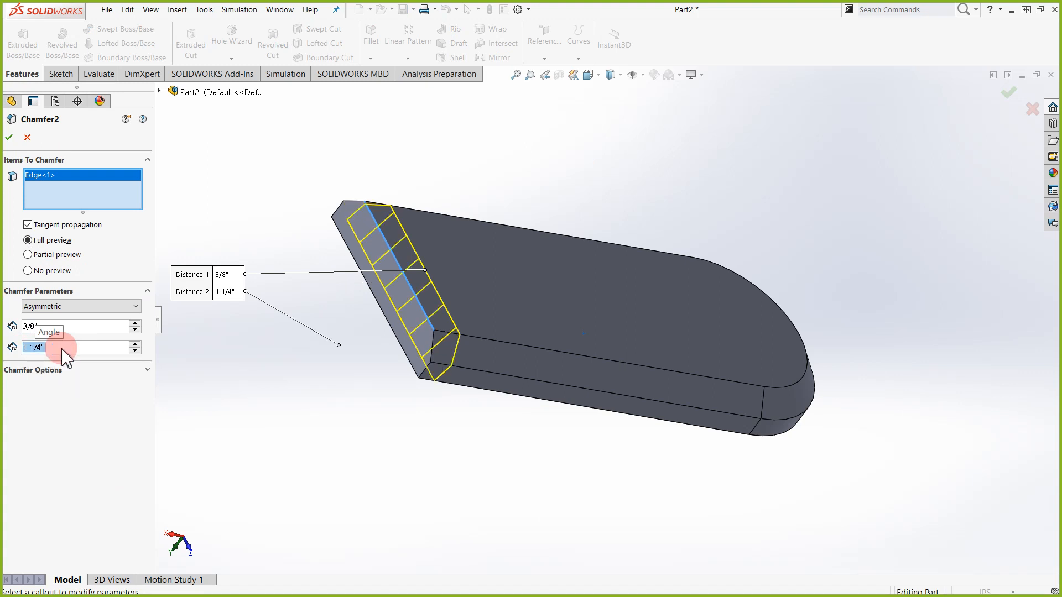
Set the flat-end chamfer's first distance to 1 1/4" and second distance to 3/8", and accept the change
drag(50, 330, 11, 324)
text(1 )
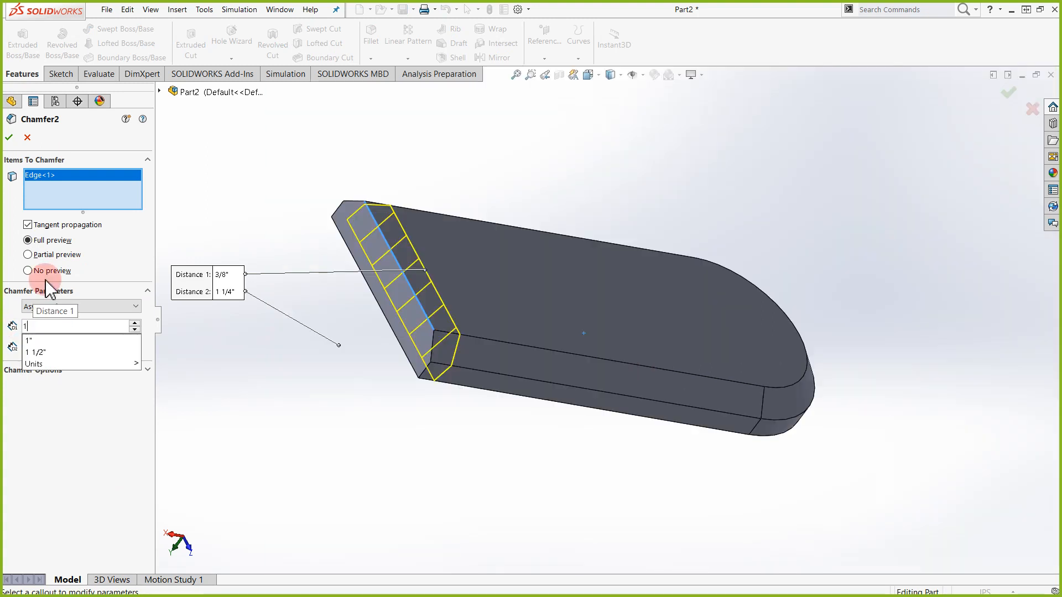
text(1/4)
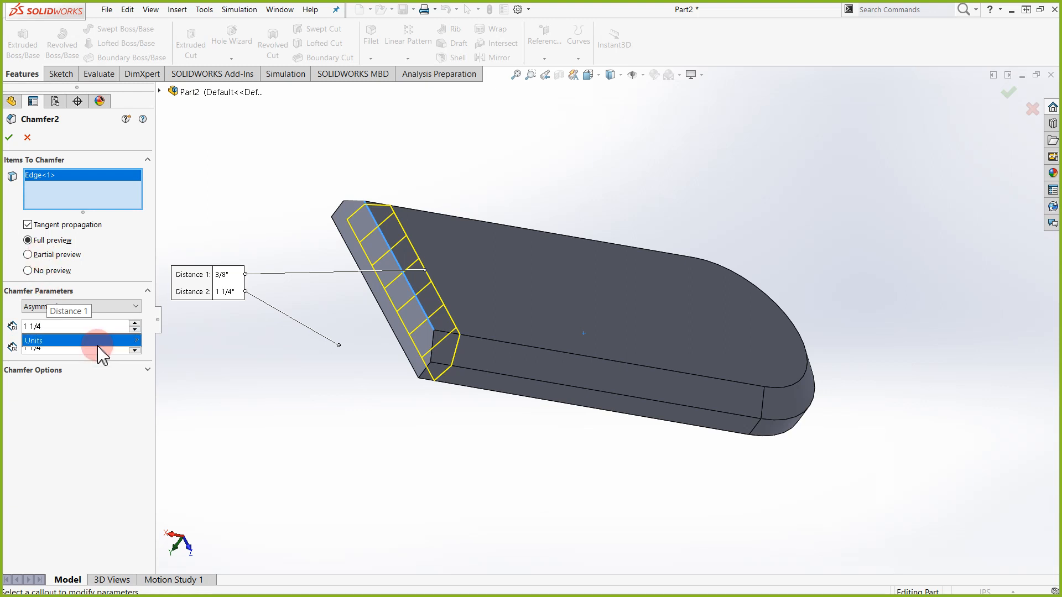
key(Tab)
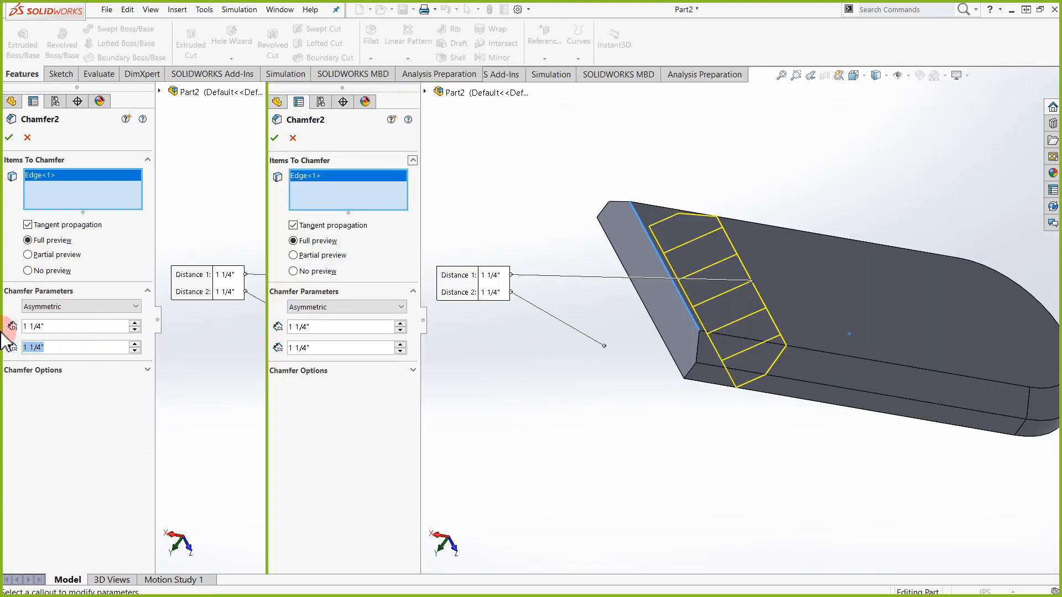
text(3/8)
key(Return)
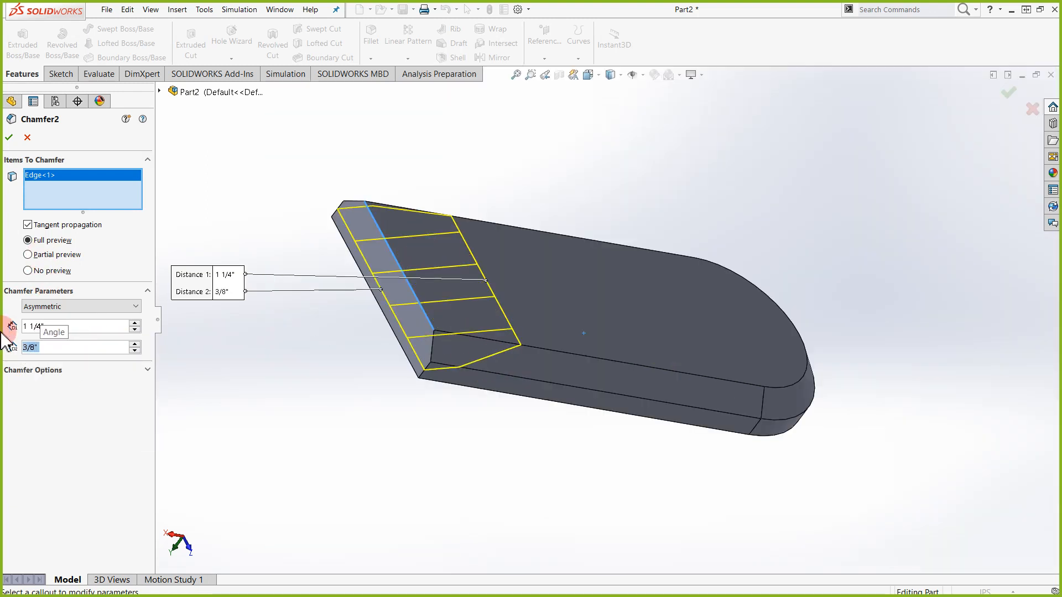
click(10, 137)
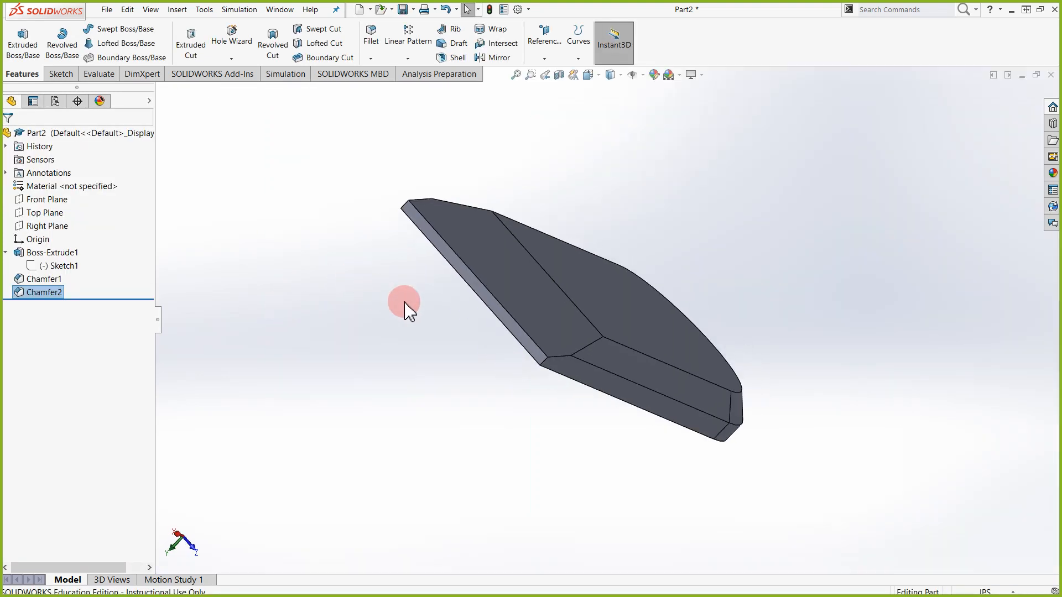
Start a new sketch on the part's flat top face and view it straight on
middle_drag(404, 308, 498, 412)
middle_drag(426, 385, 804, 310)
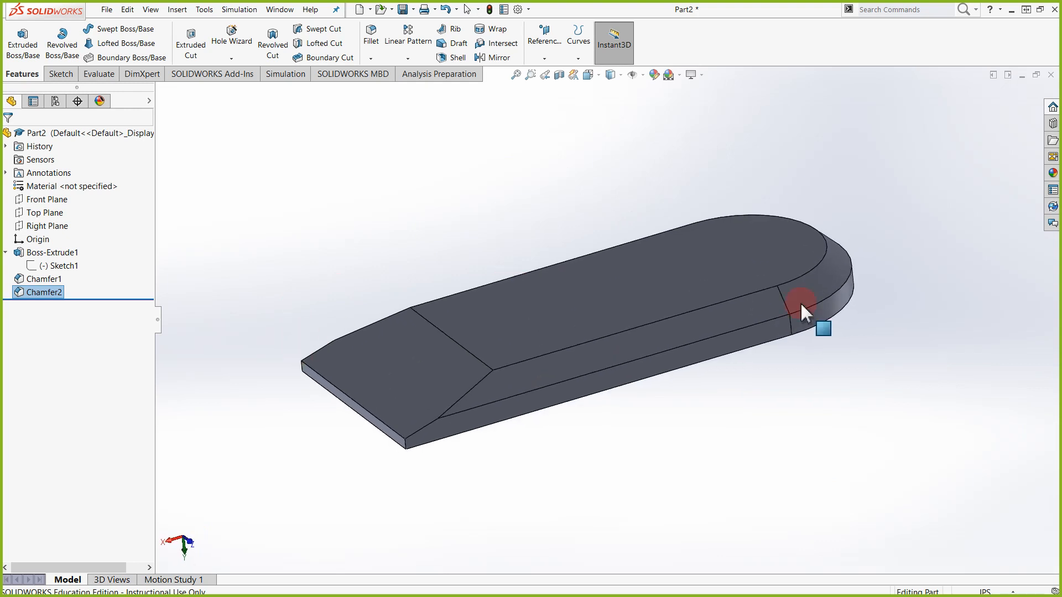
middle_drag(888, 374, 819, 437)
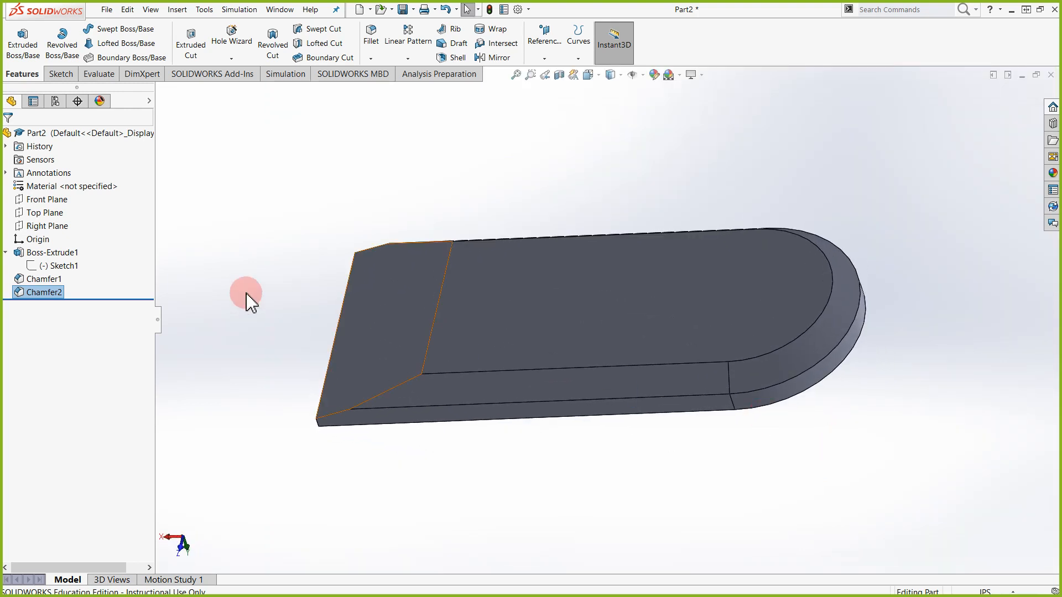
click(21, 34)
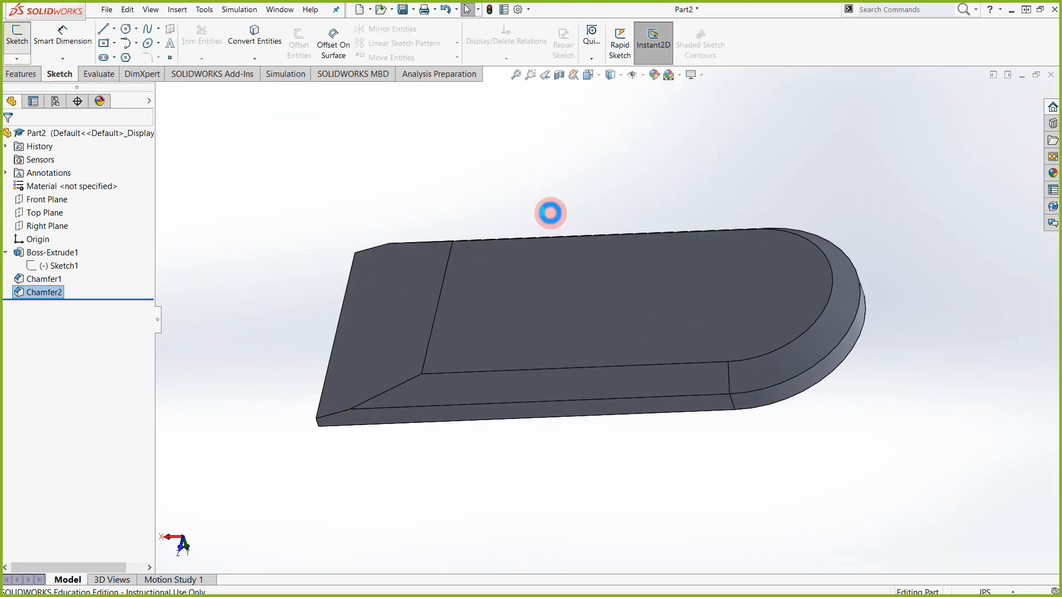
click(628, 307)
click(628, 307)
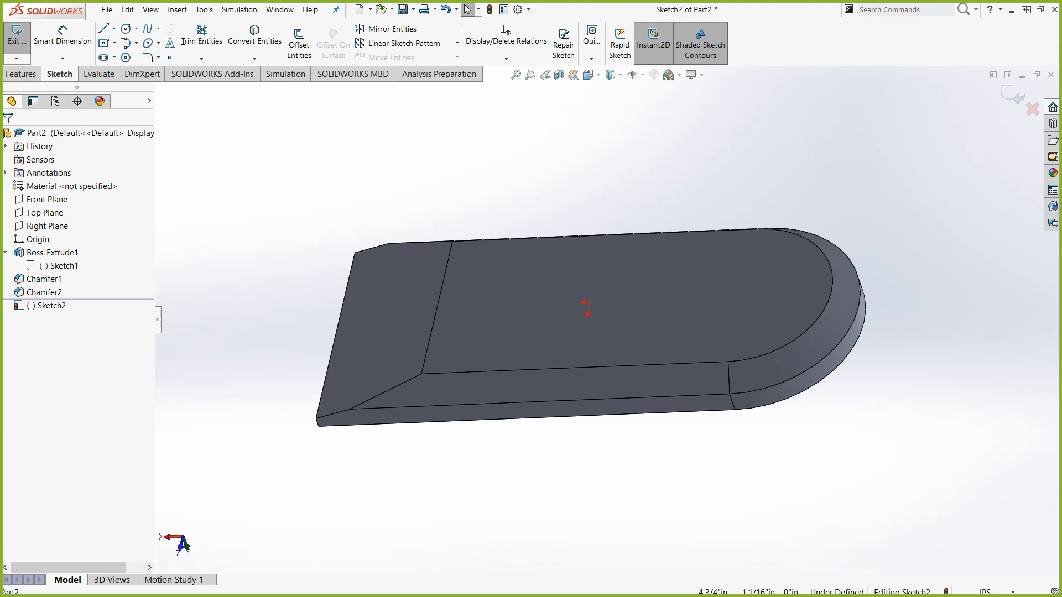
drag(1059, 6, 659, 2)
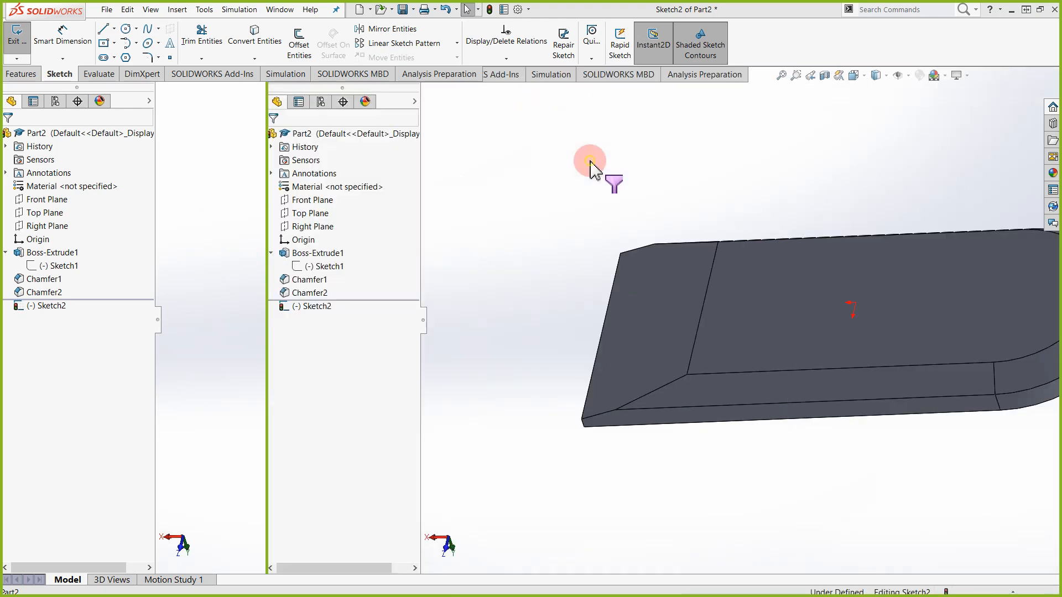
key(space)
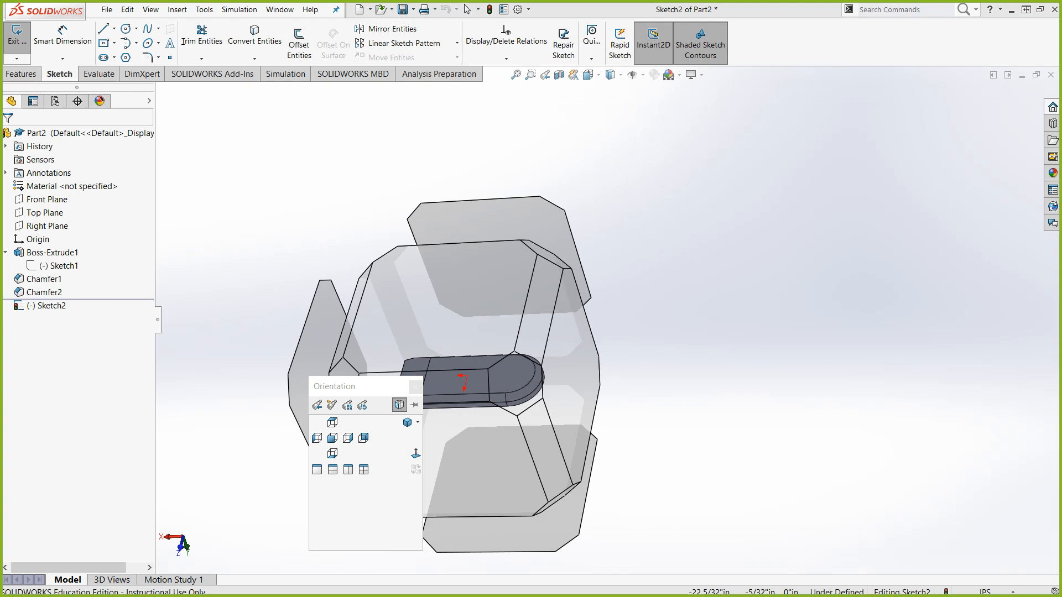
click(416, 453)
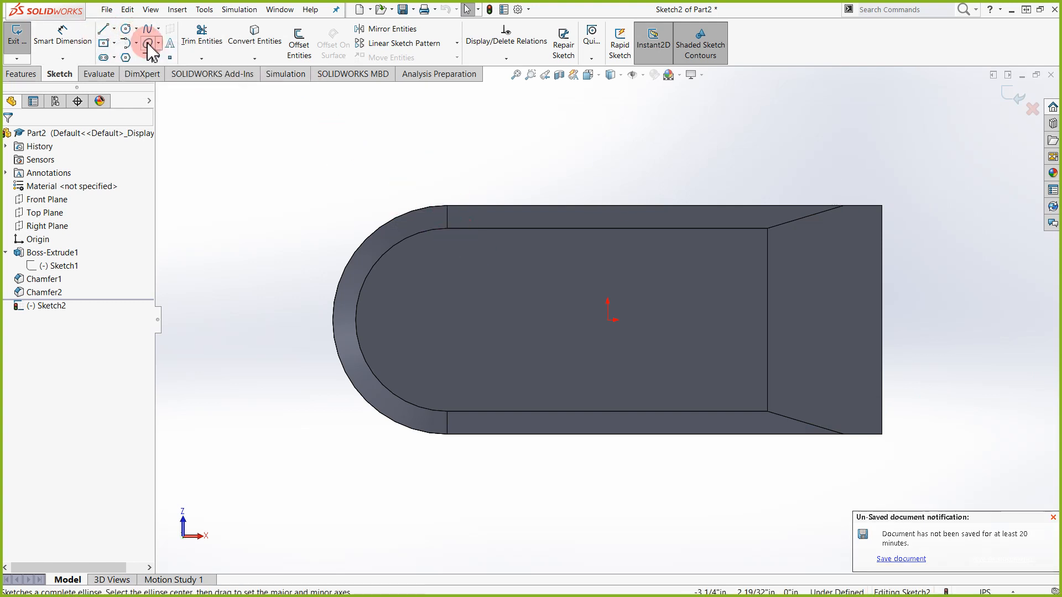
Sketch a centre-point circle of about 5/16" radius on the top face, level with the origin and about 1" from it toward the flat end
click(136, 29)
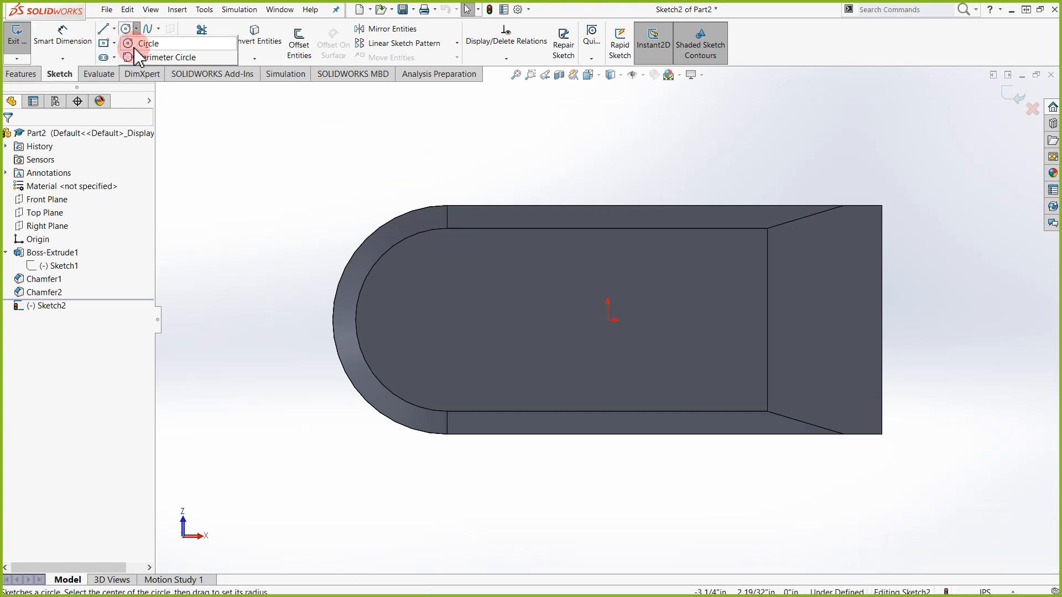
click(138, 41)
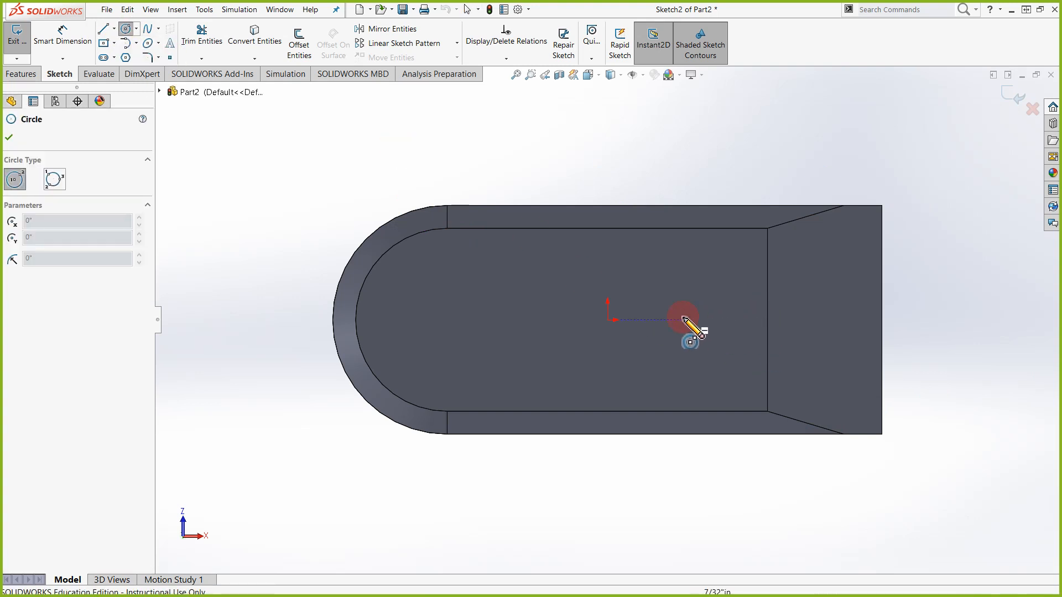
click(700, 319)
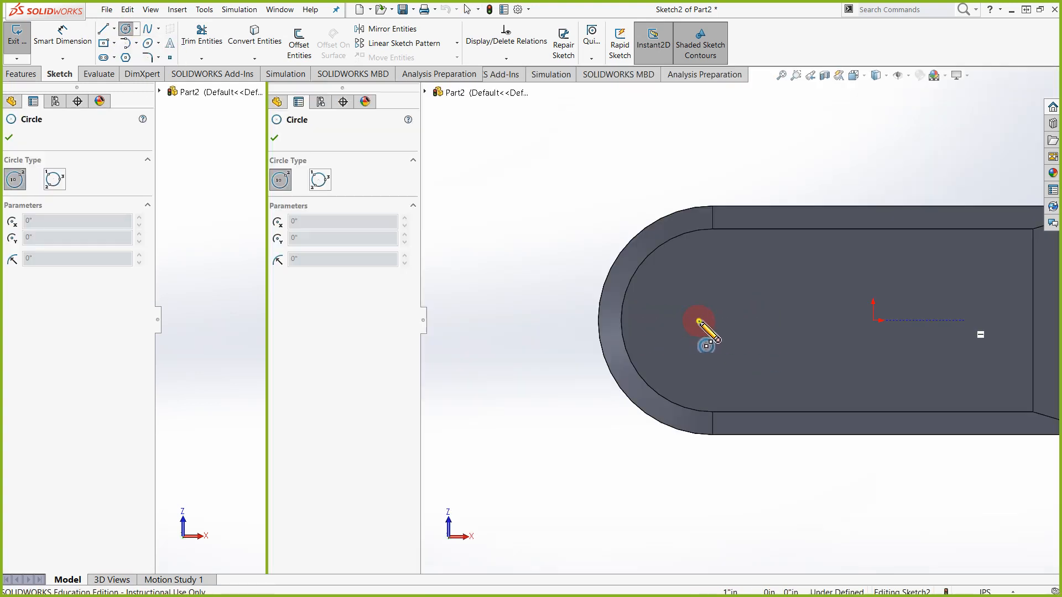
click(728, 320)
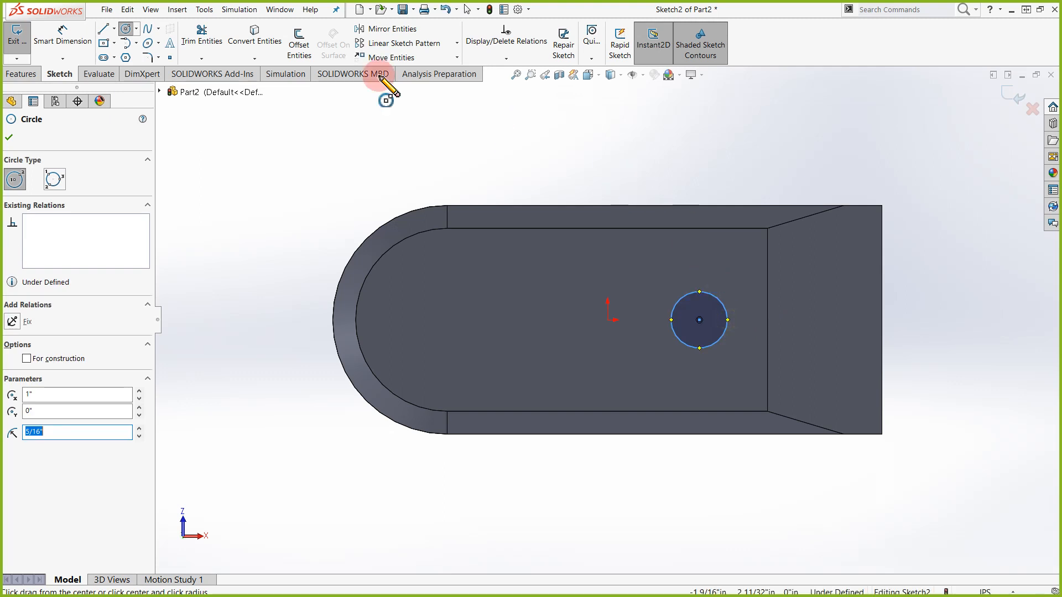
click(58, 44)
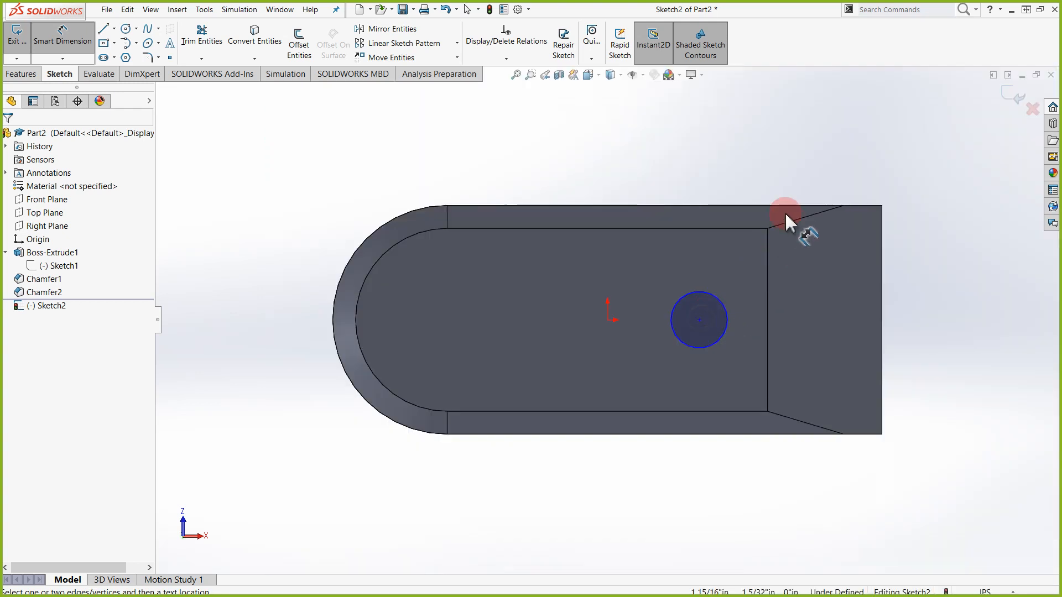
click(63, 43)
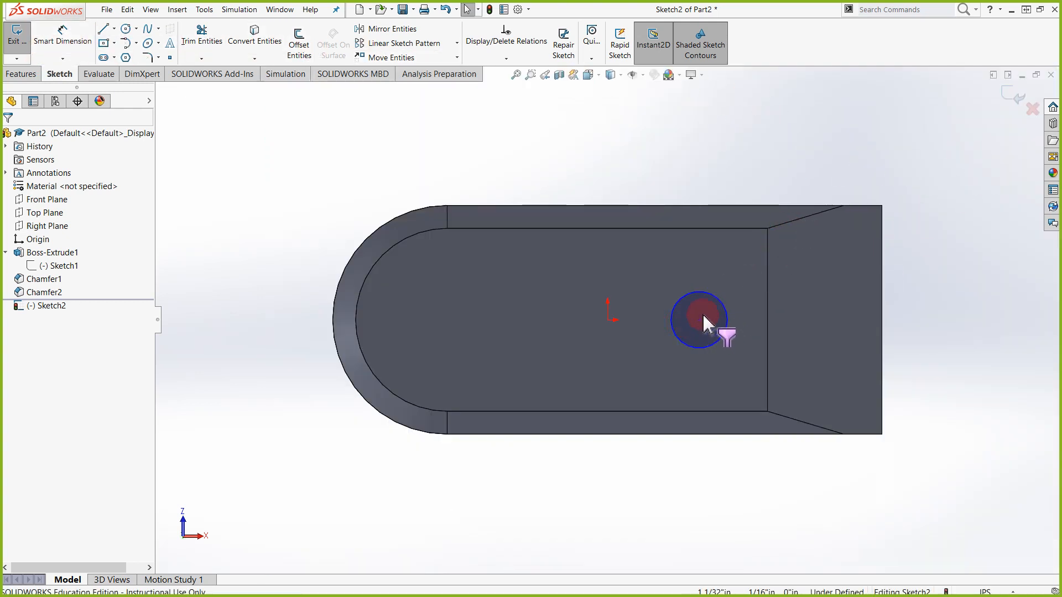
click(63, 37)
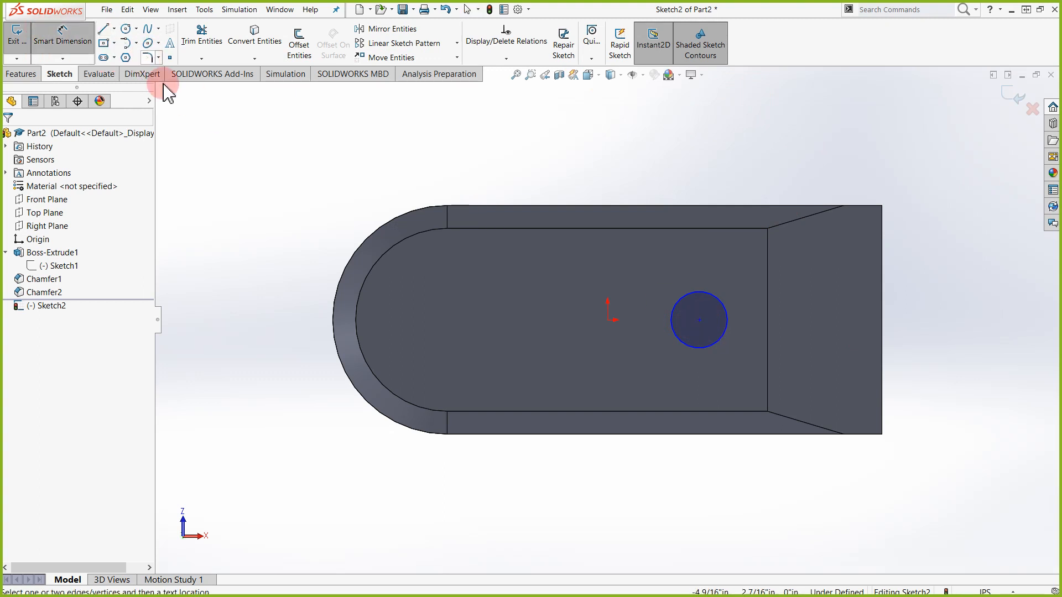
click(700, 325)
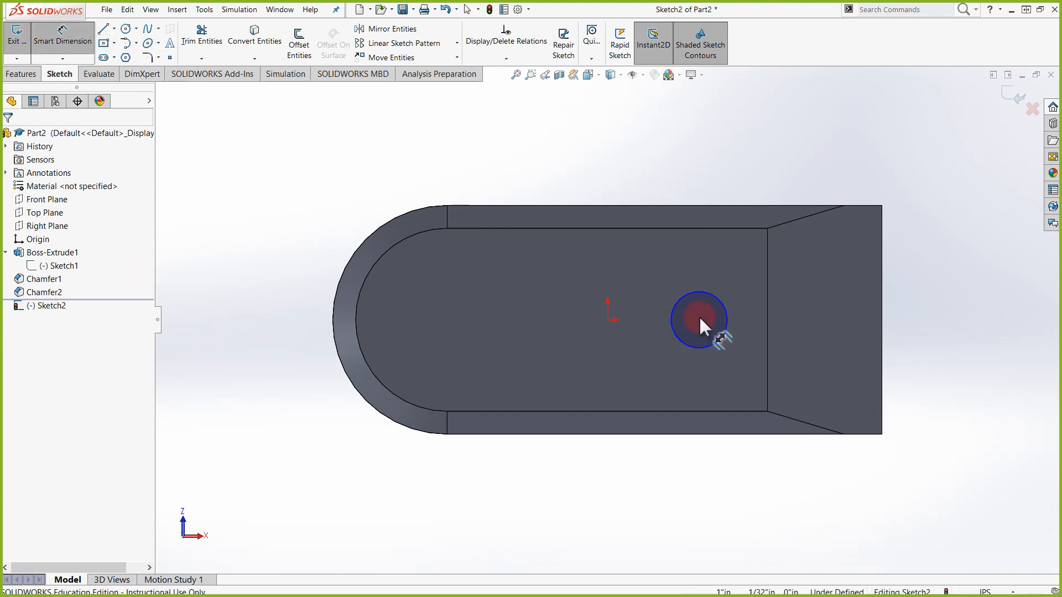
click(797, 317)
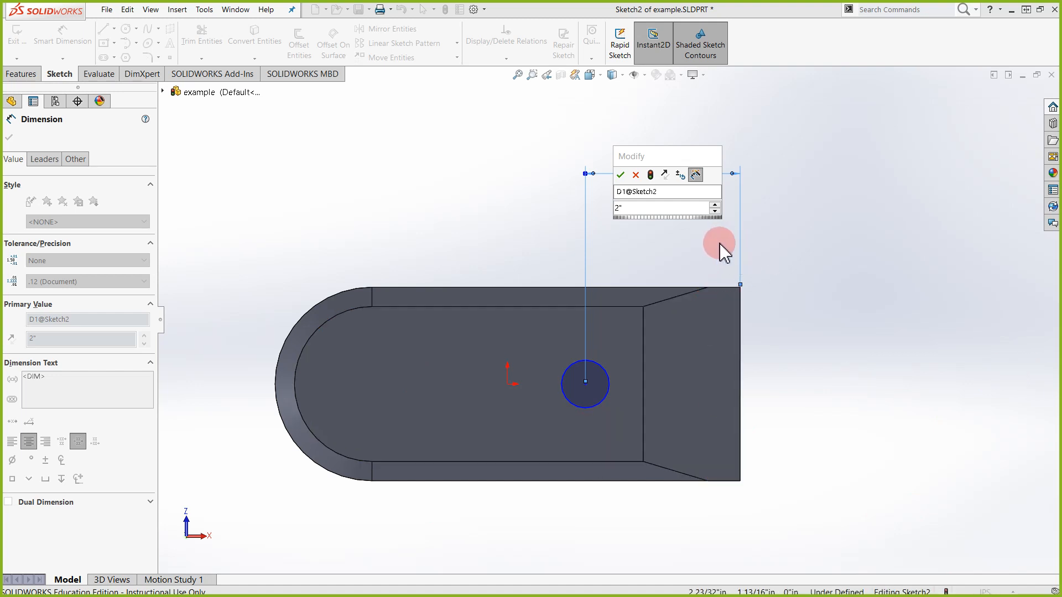
click(635, 175)
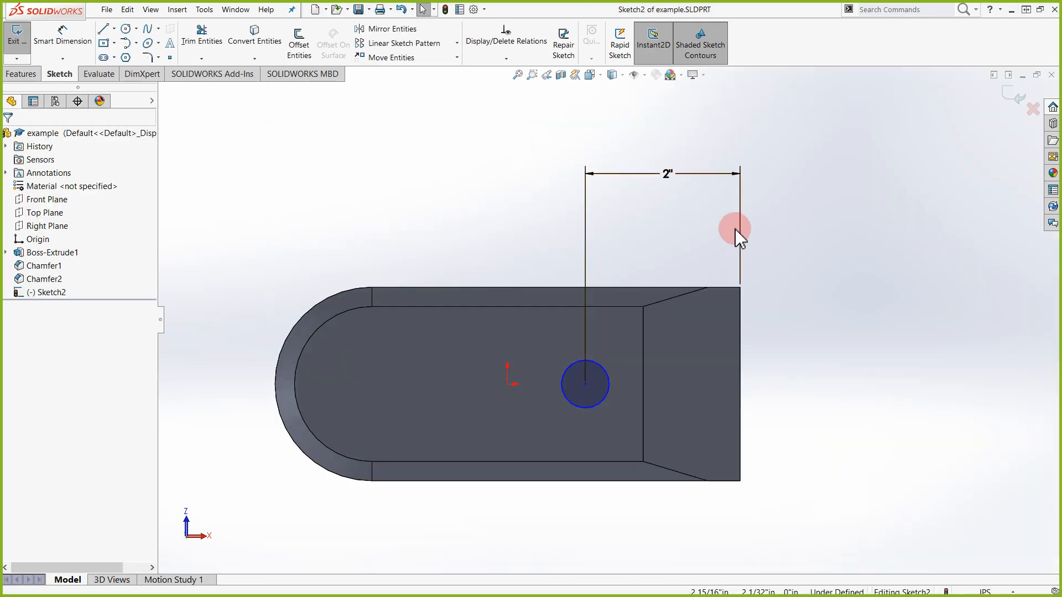
click(743, 228)
key(Delete)
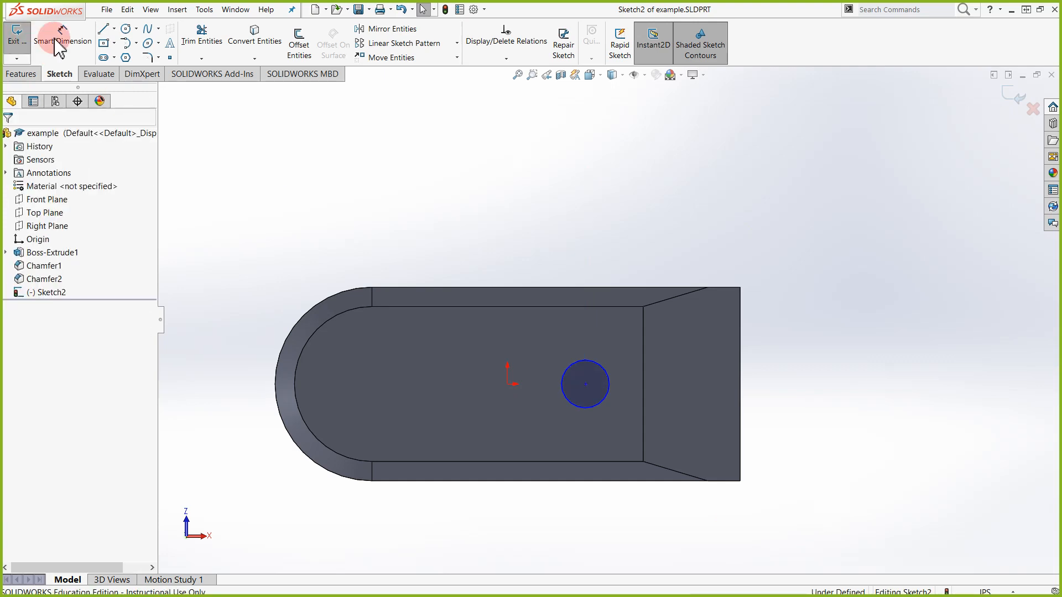
Dimension the circle's centre 1" from the inner edge of the flat-end chamfer
click(62, 34)
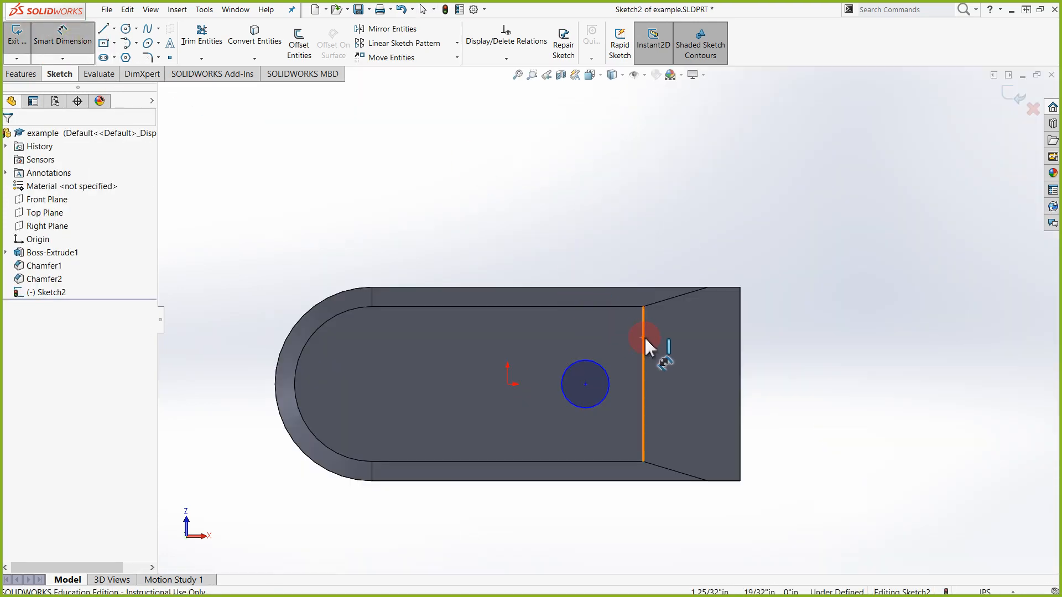
click(643, 337)
click(585, 384)
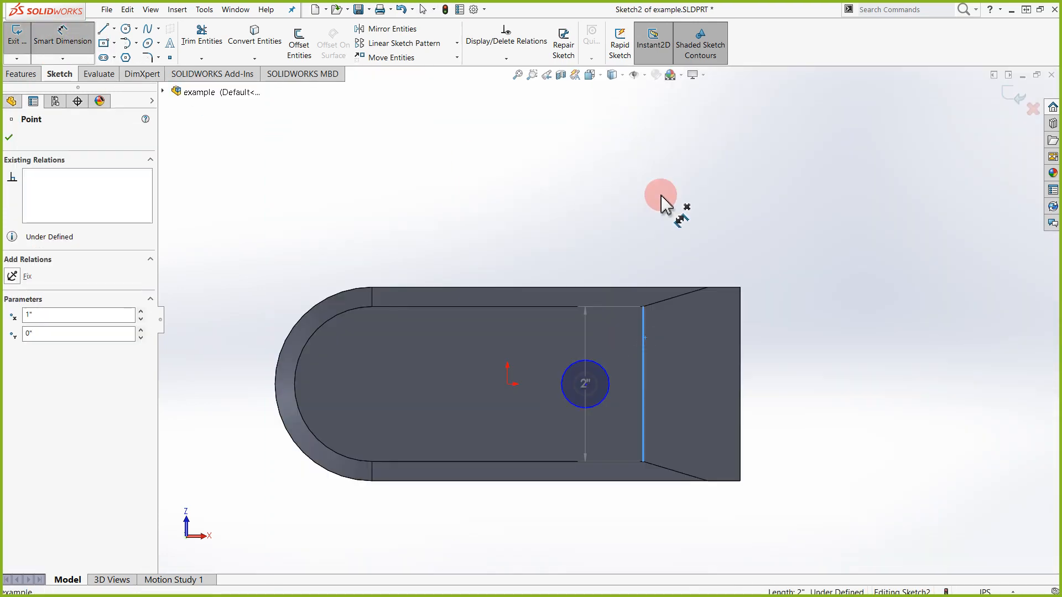
click(611, 186)
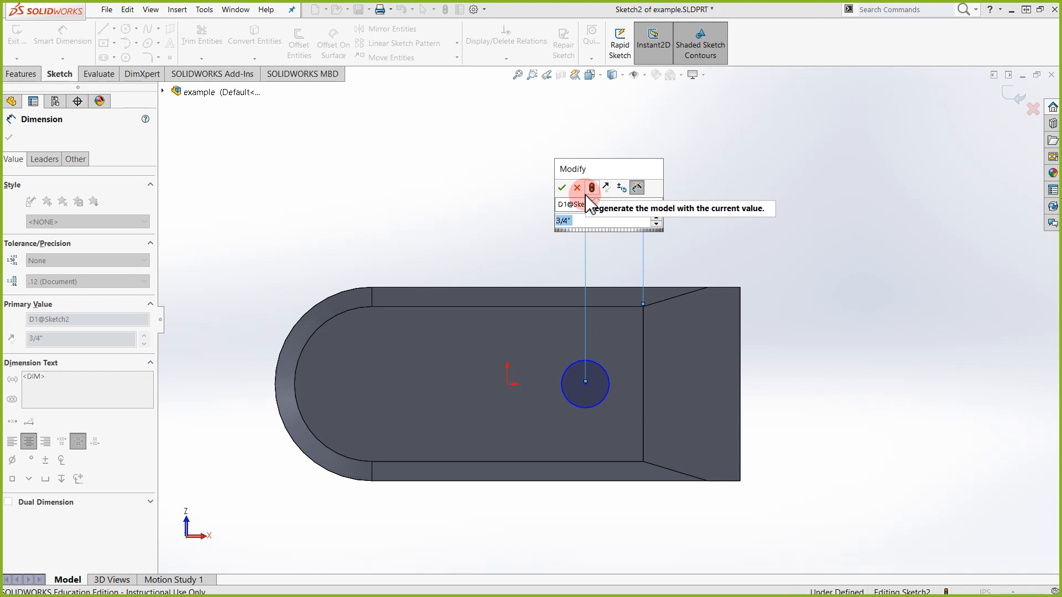
text(1)
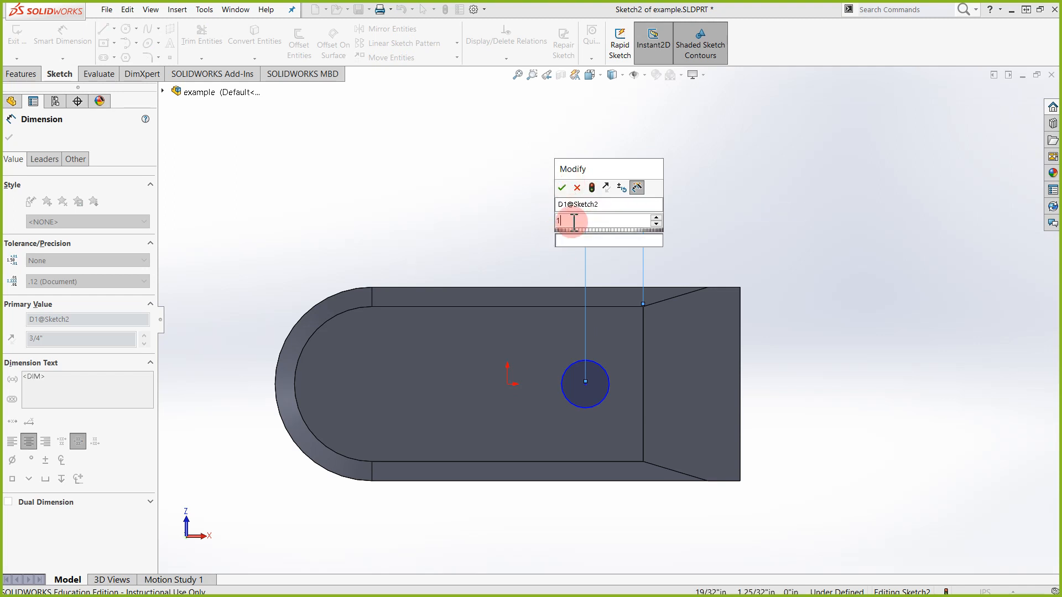
key(Return)
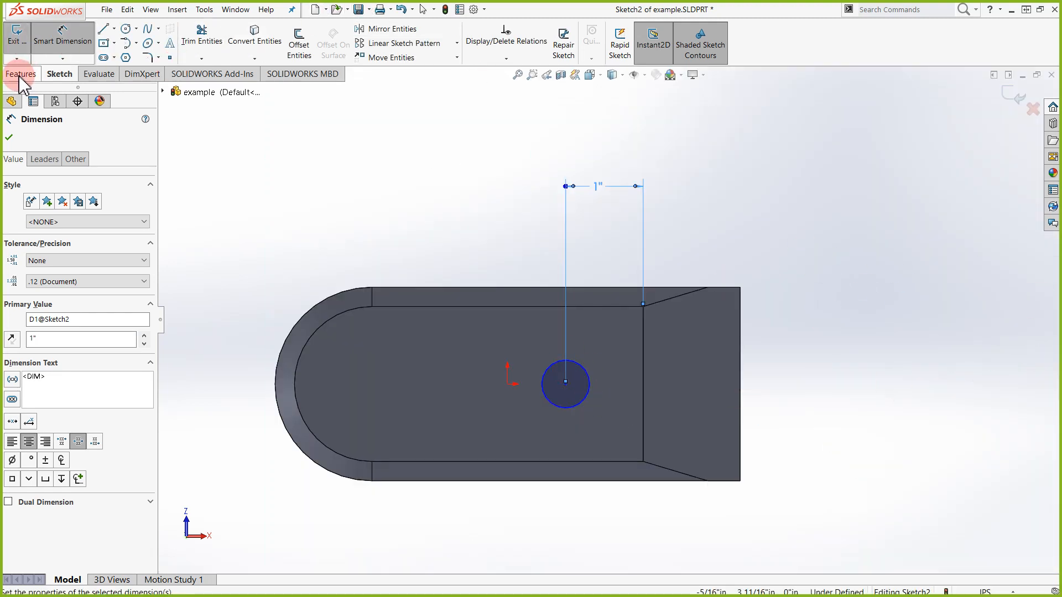
Create a linear sketch pattern of the circle along the X-axis, reversed toward the rounded end, with 3 instances spaced 1" apart
click(458, 44)
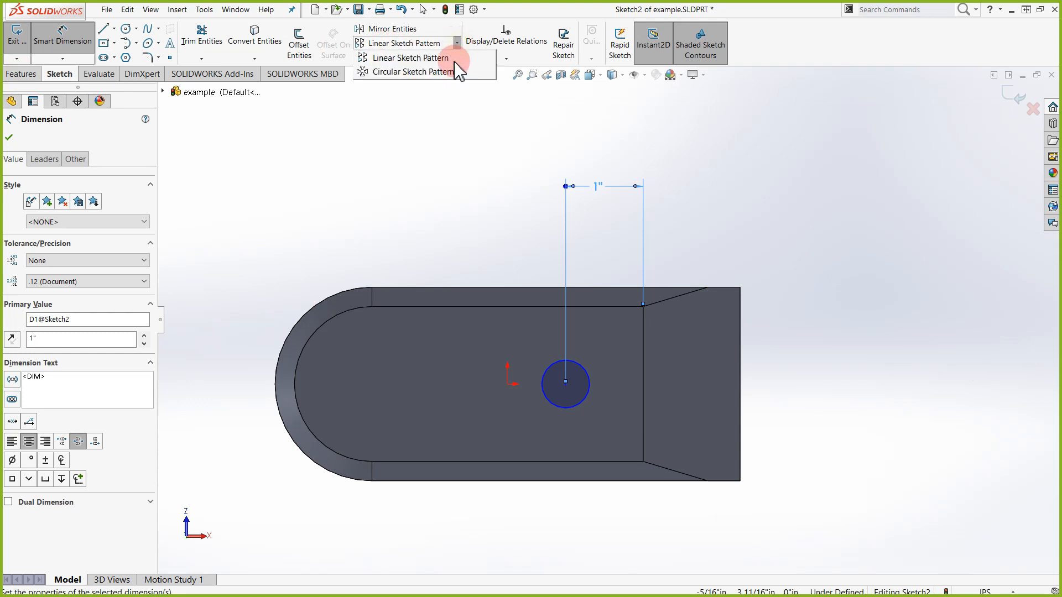
click(457, 58)
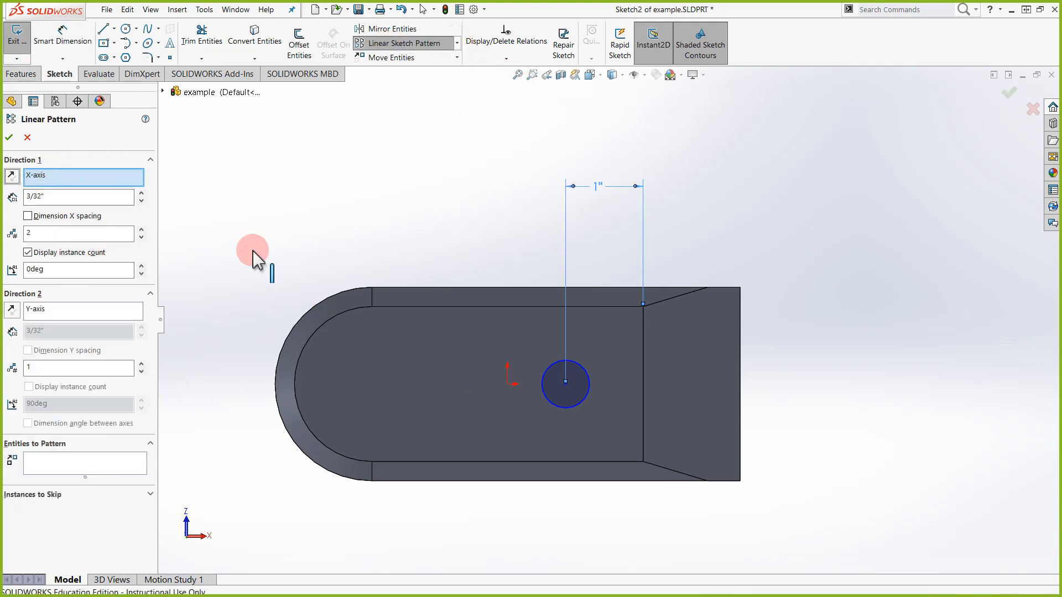
click(90, 465)
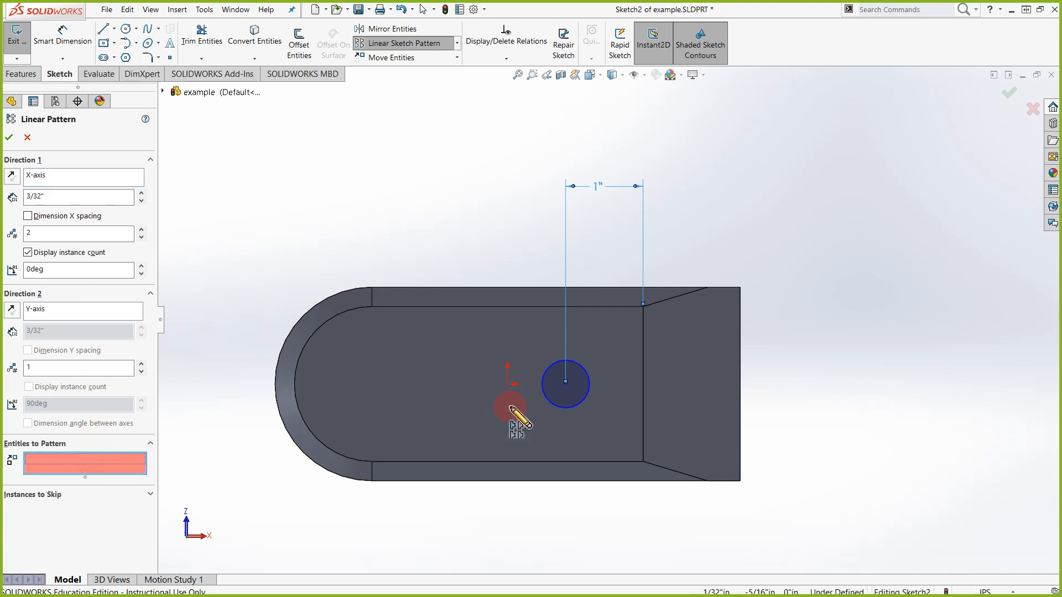
click(590, 378)
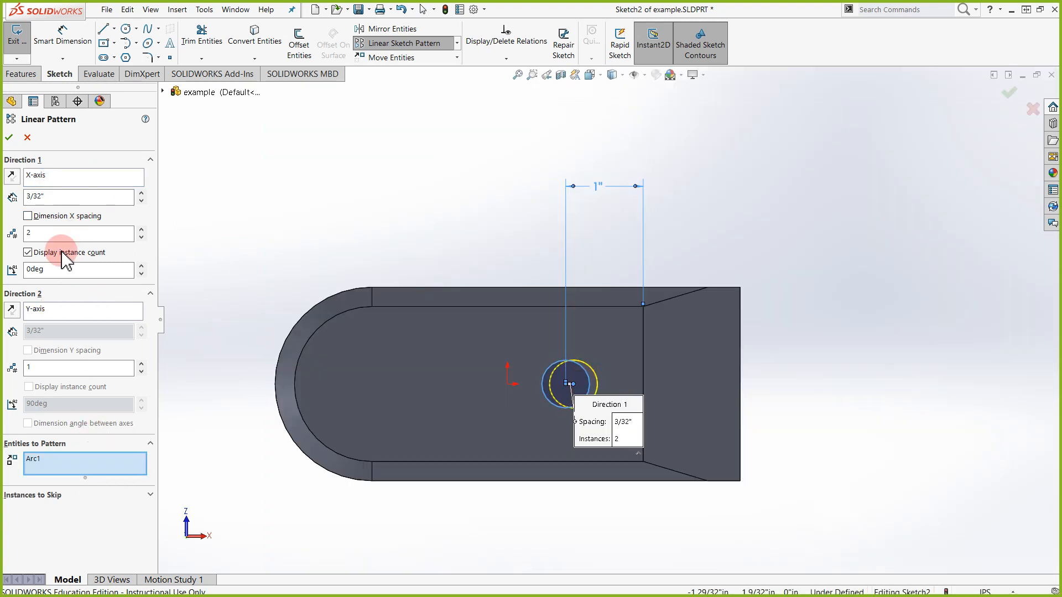
double_click(63, 196)
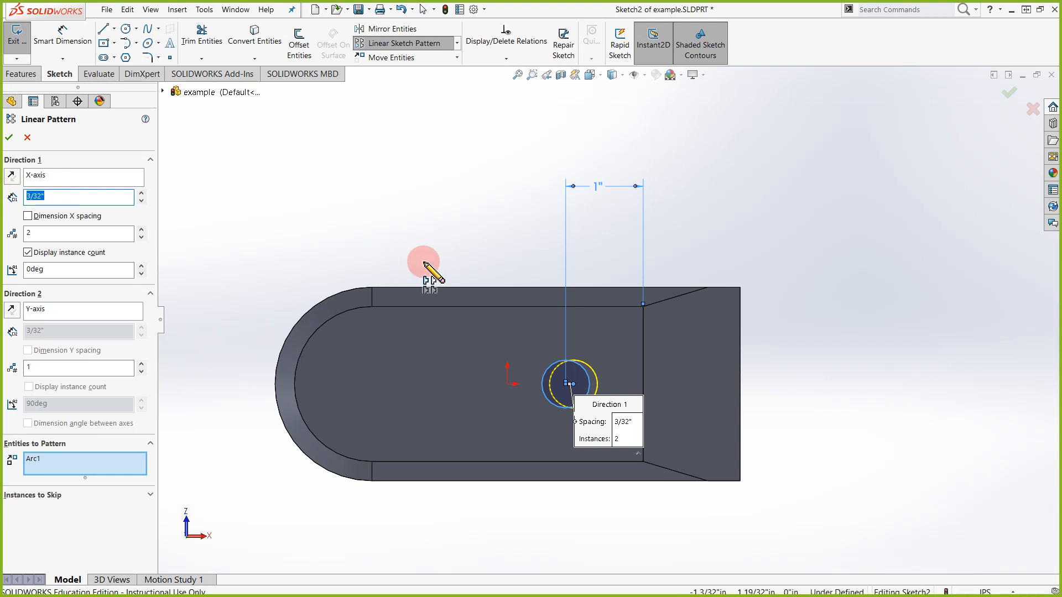
text(1)
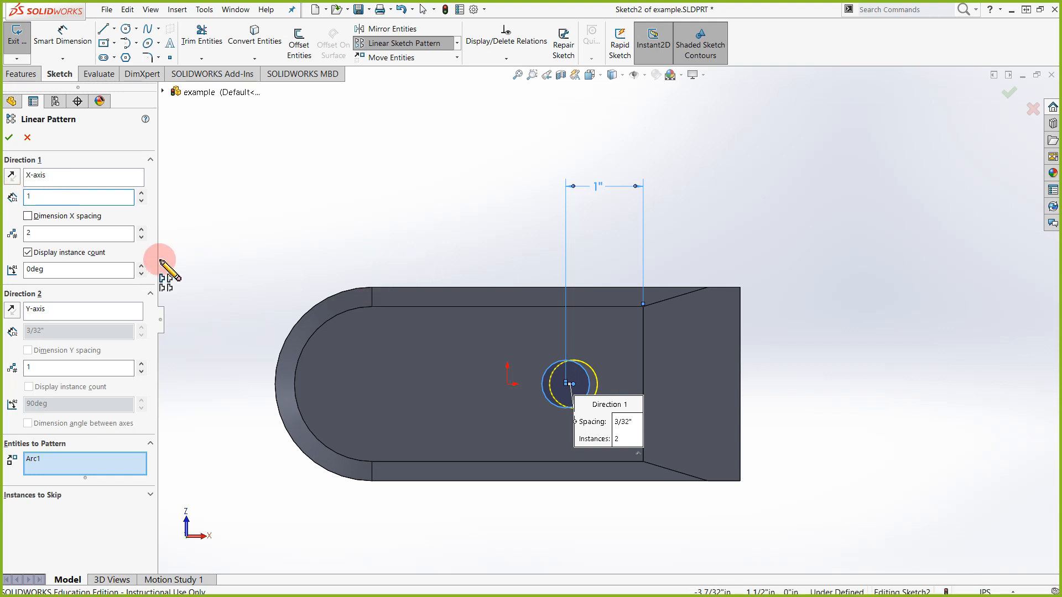
click(142, 230)
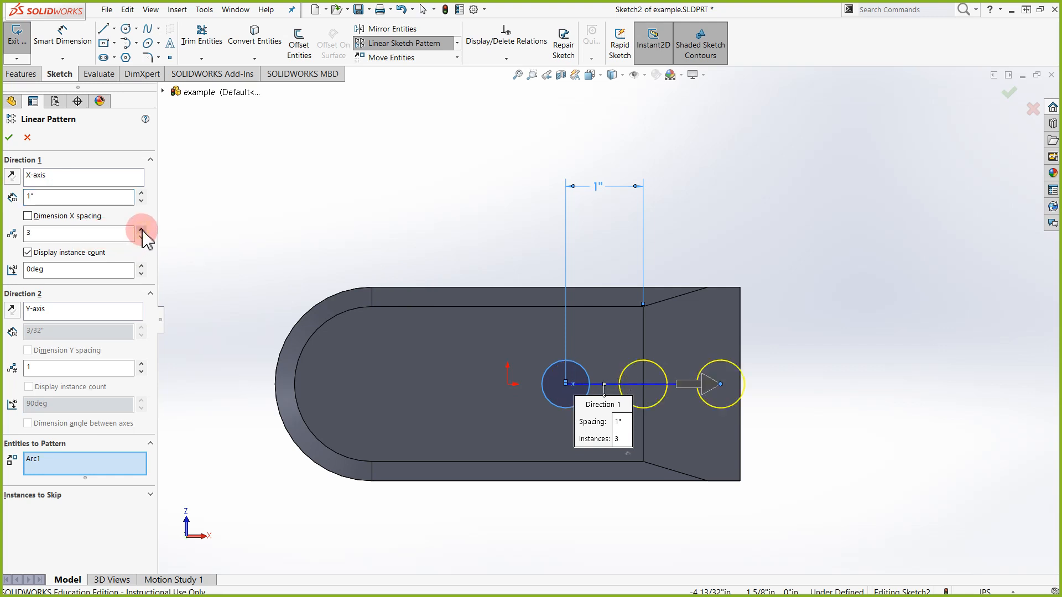
click(12, 176)
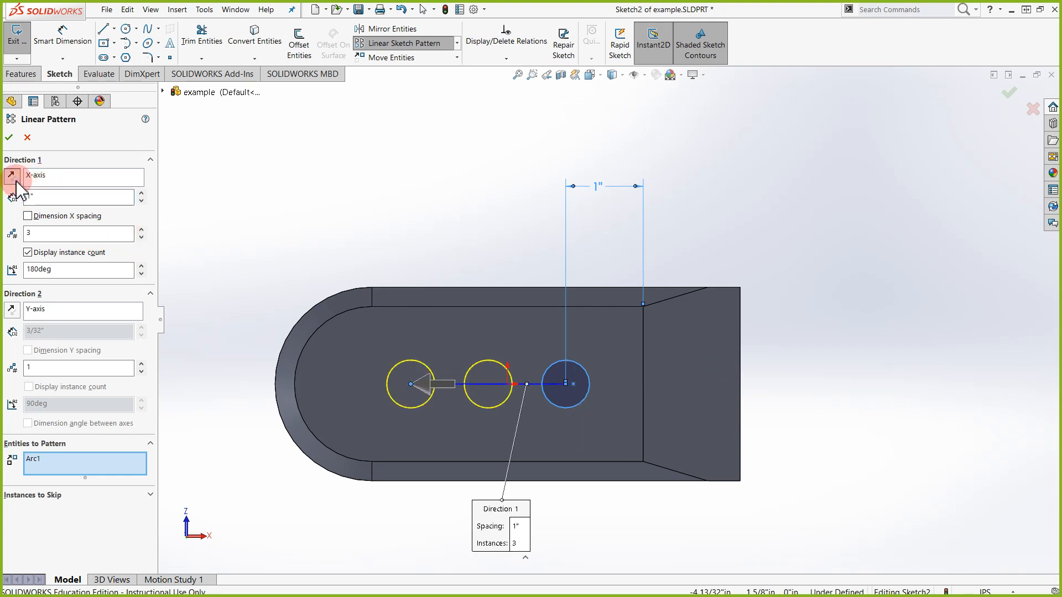
click(122, 211)
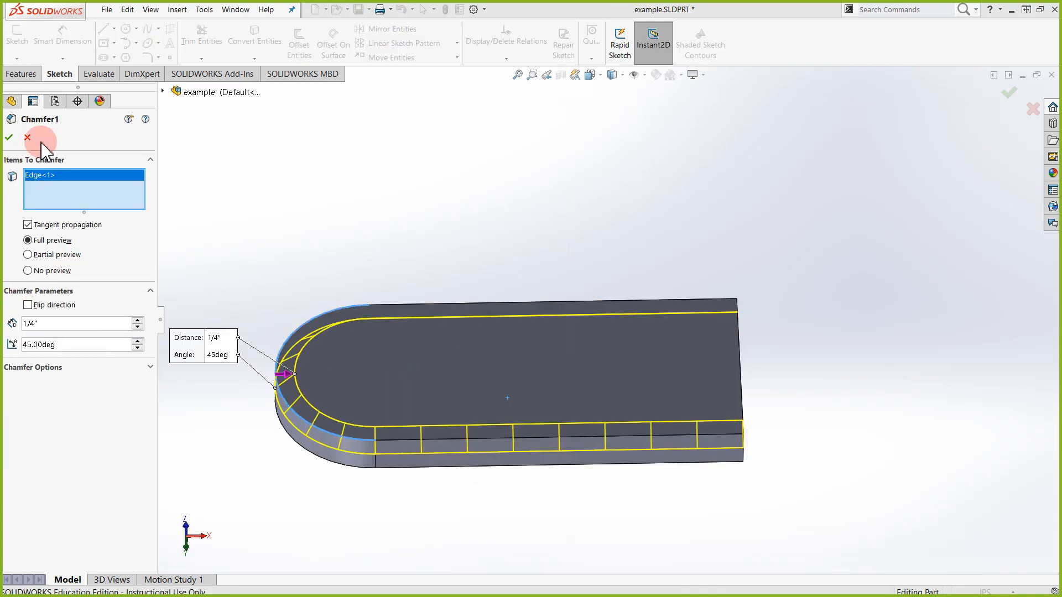
Cancel the edit of Chamfer1 on the rounded outline and delete that feature from the part
click(26, 139)
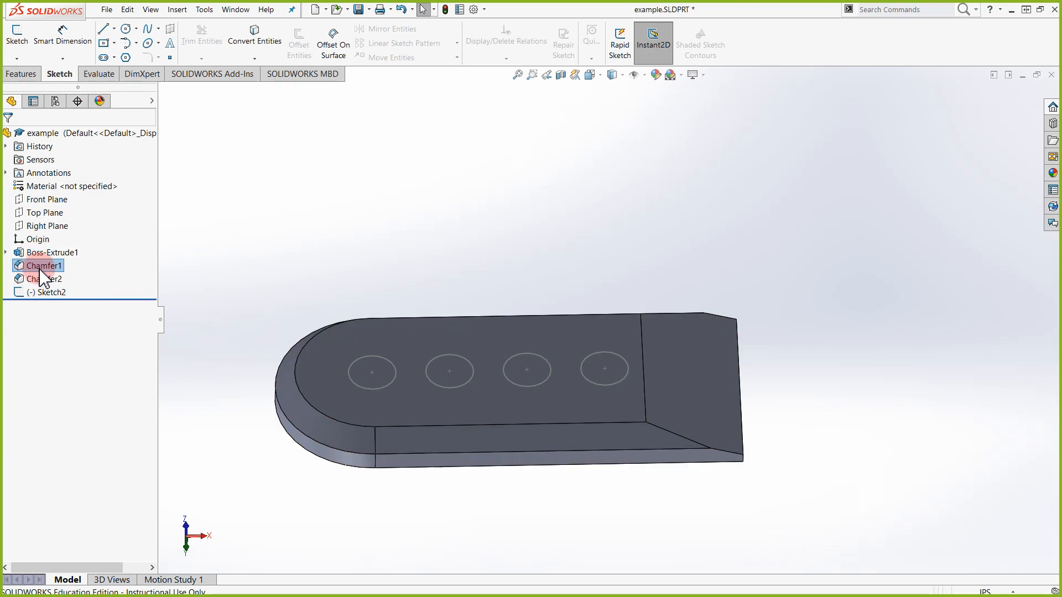
right_click(40, 269)
click(48, 235)
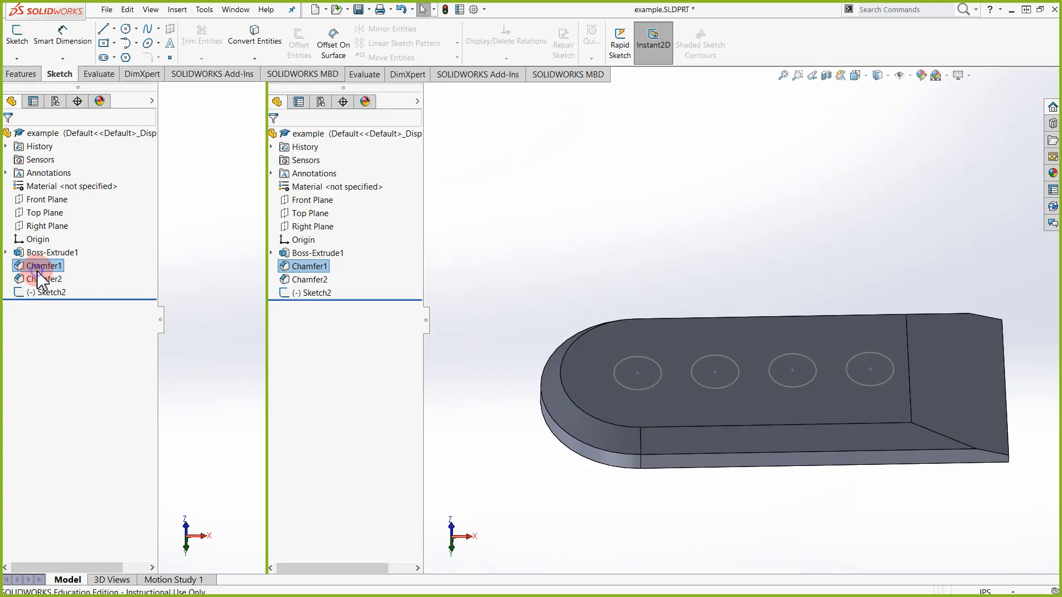
right_click(42, 266)
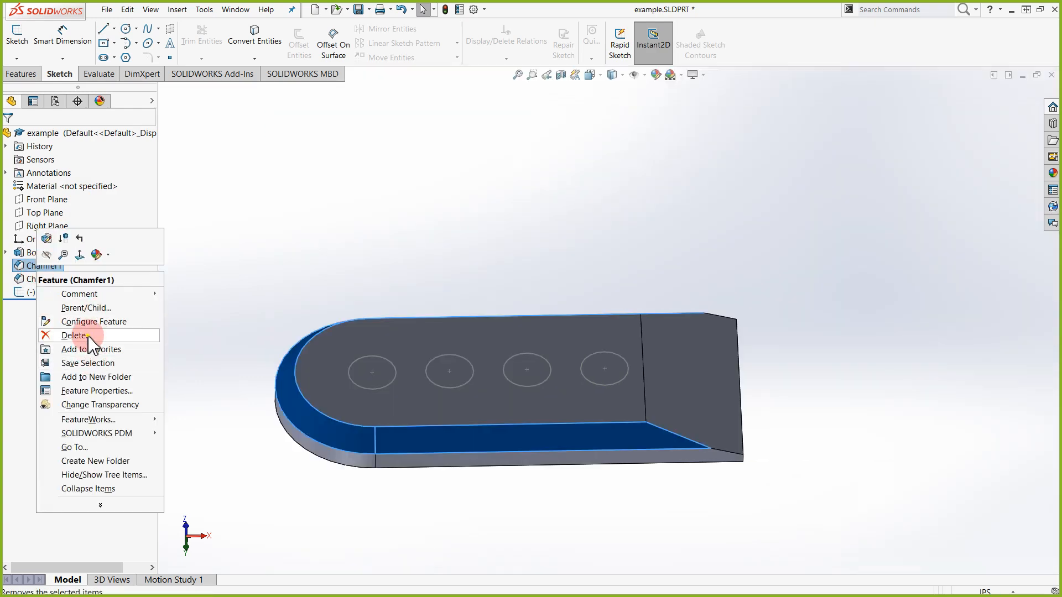
click(96, 336)
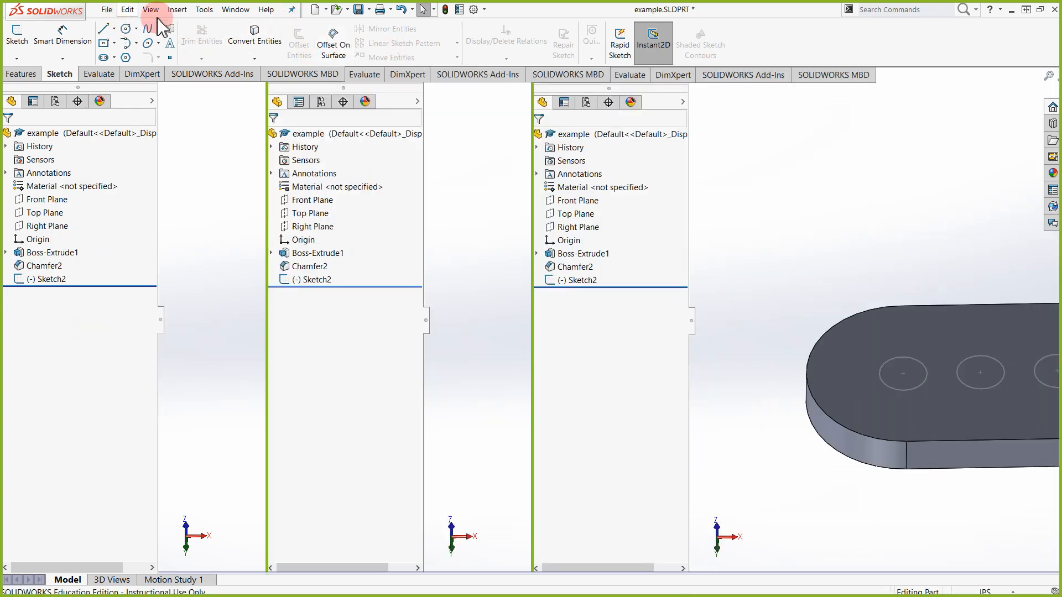
Start a new chamfer on the rounded end's upper edge with tangent propagation, using the Distance Distance type and the Asymmetric option
click(20, 76)
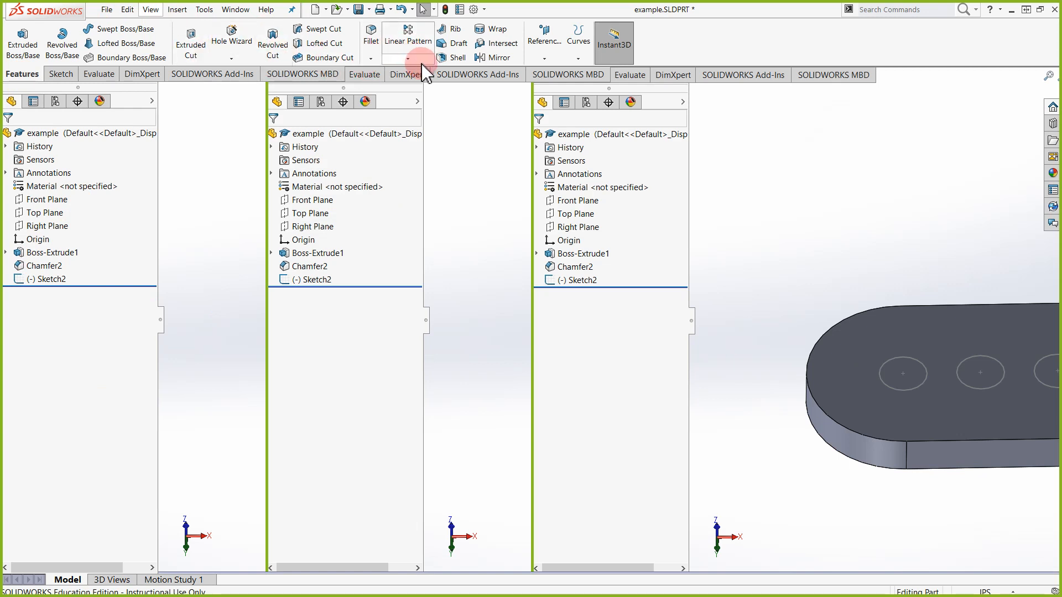
click(370, 58)
click(394, 91)
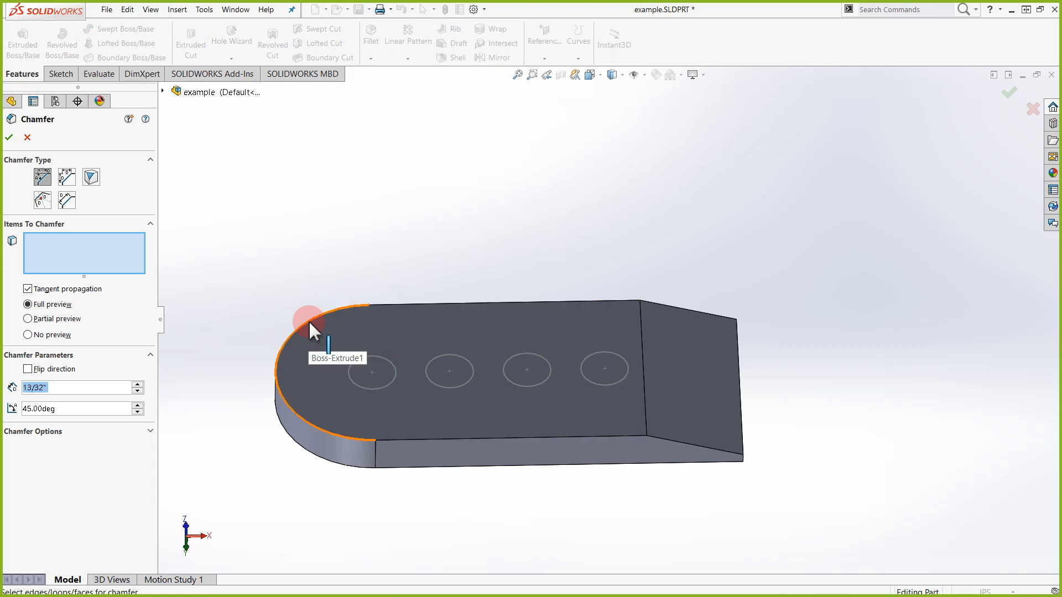
click(309, 323)
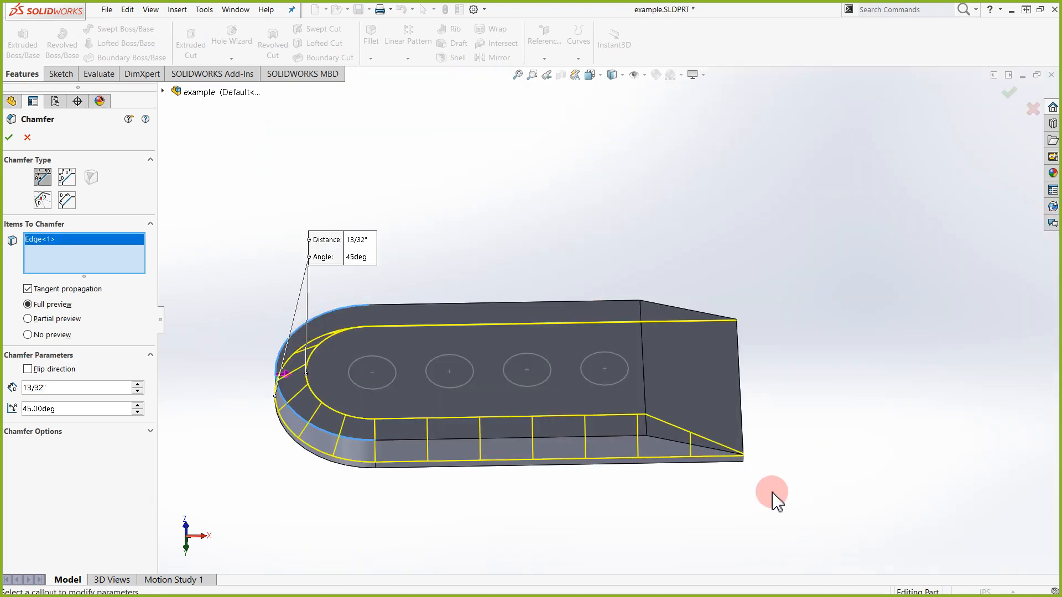
middle_drag(770, 497, 787, 424)
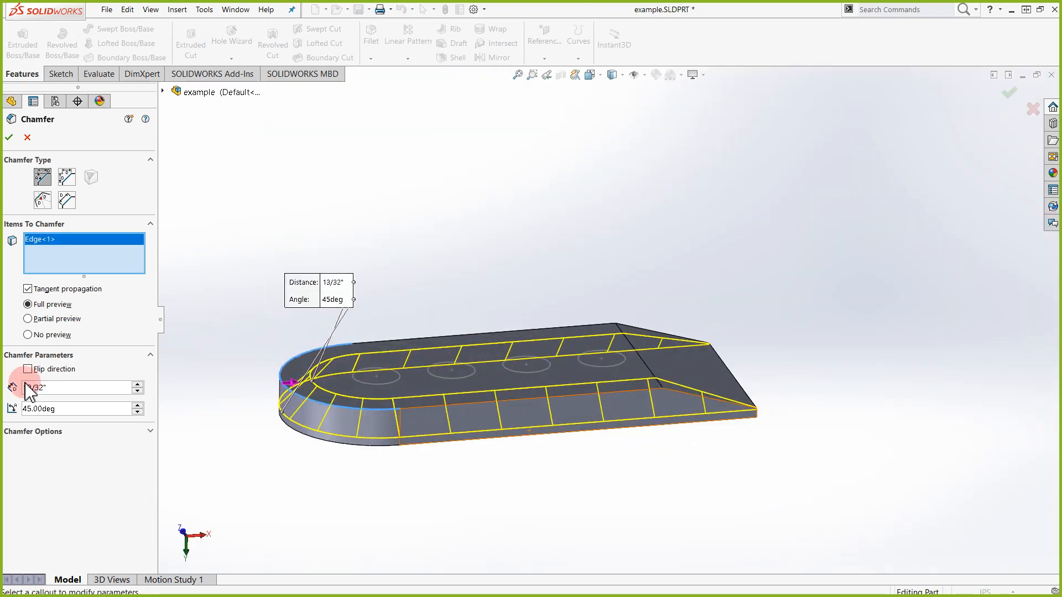
click(67, 177)
click(71, 369)
click(65, 390)
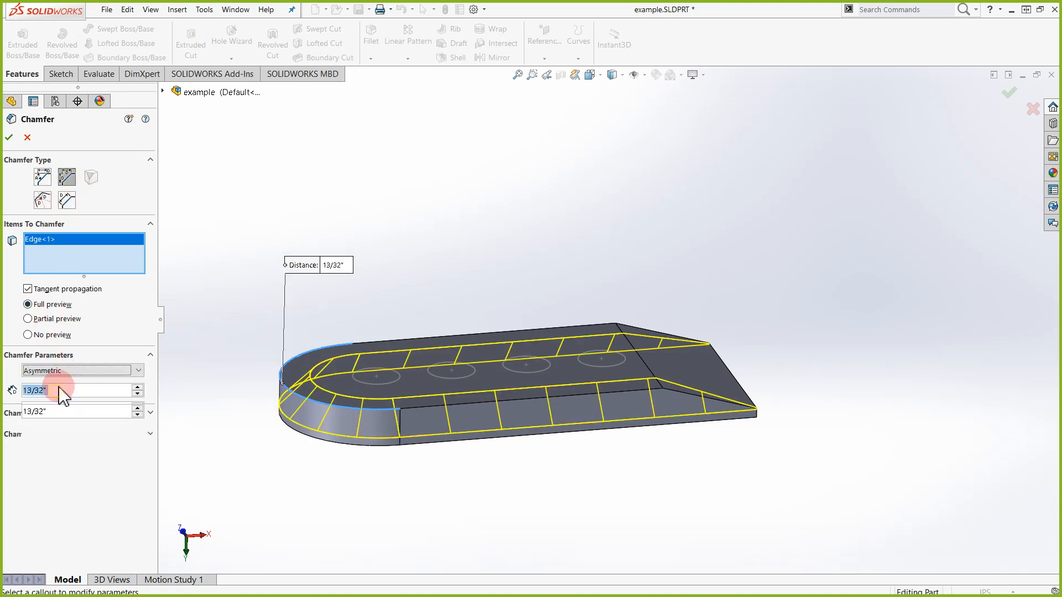
Set the new chamfer's first distance to 1/4" and second distance to 1/2"
text(1/4)
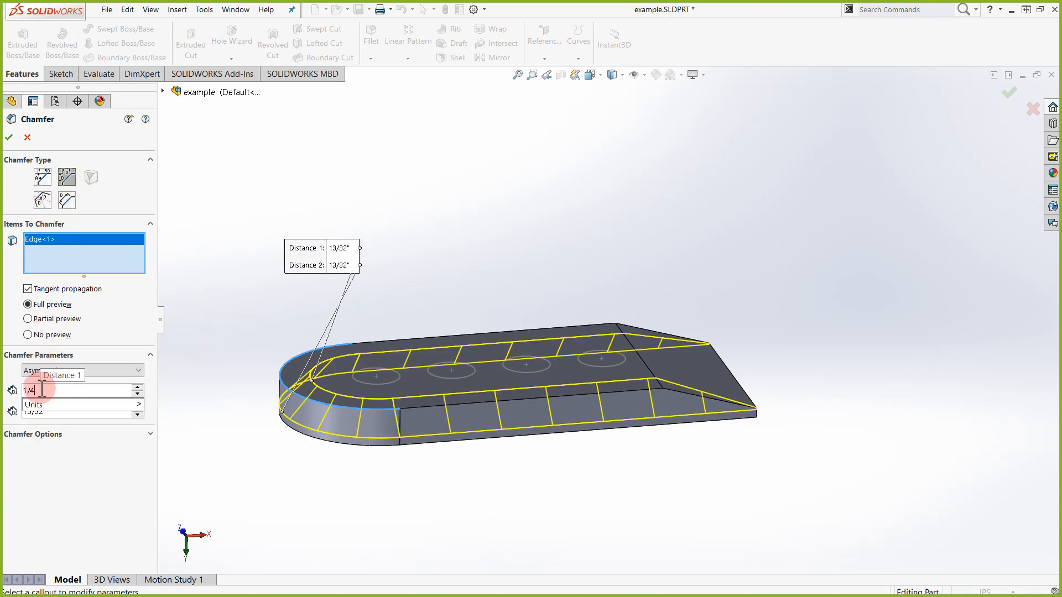
click(86, 451)
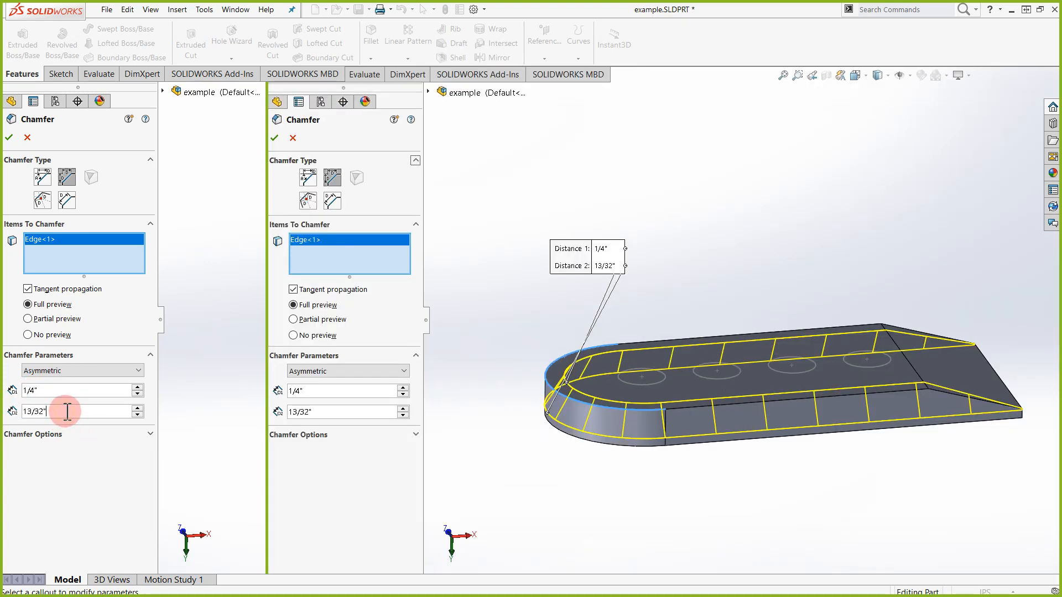
drag(66, 411, 7, 405)
text(1/2)
key(Return)
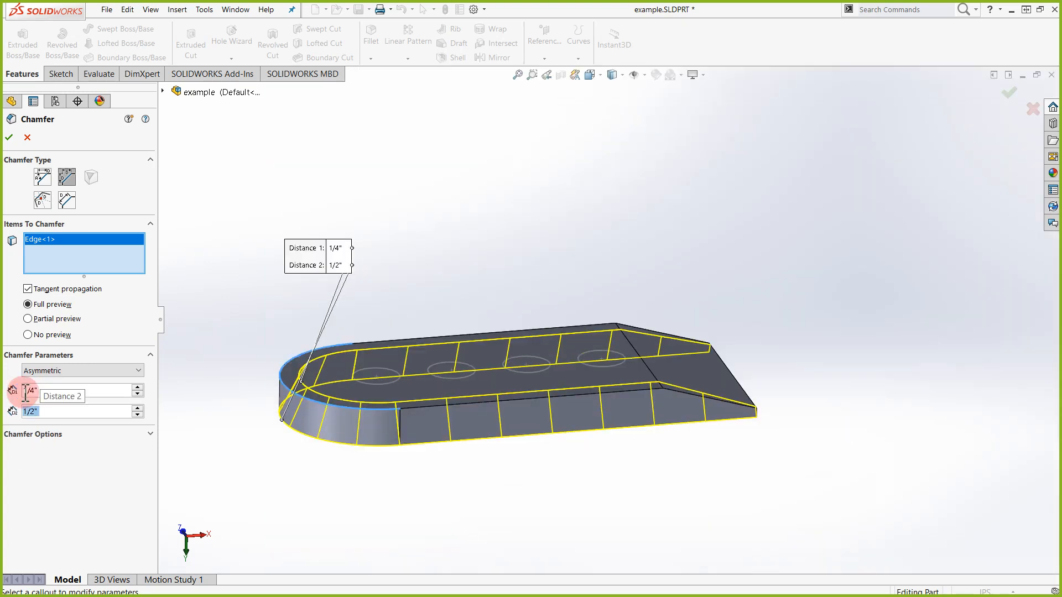
Set the rounded-outline chamfer's first distance to 1/2" and second distance to 1/4", and accept the feature
click(40, 390)
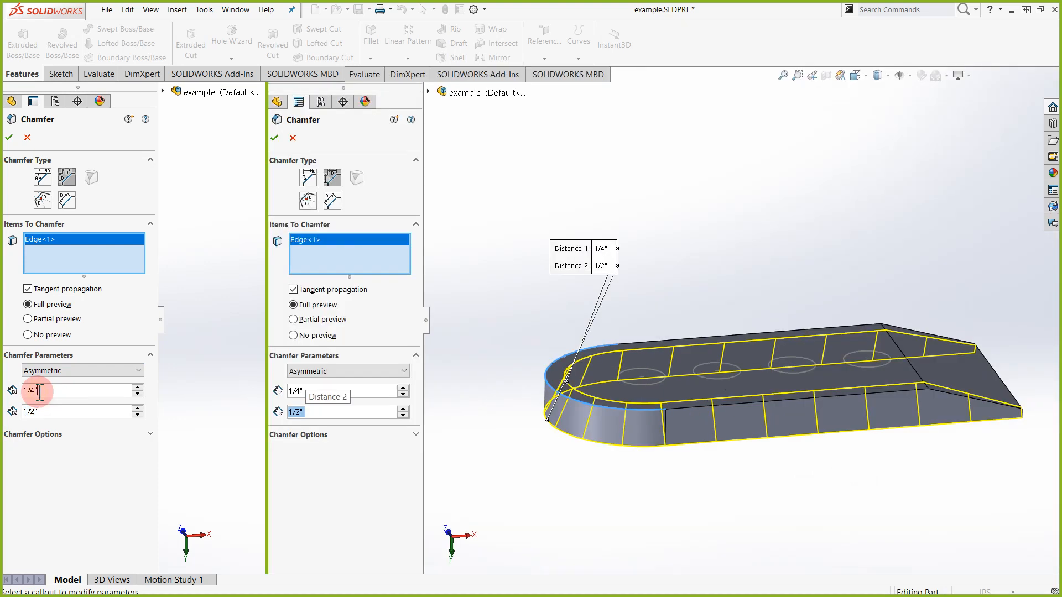
text(1/2)
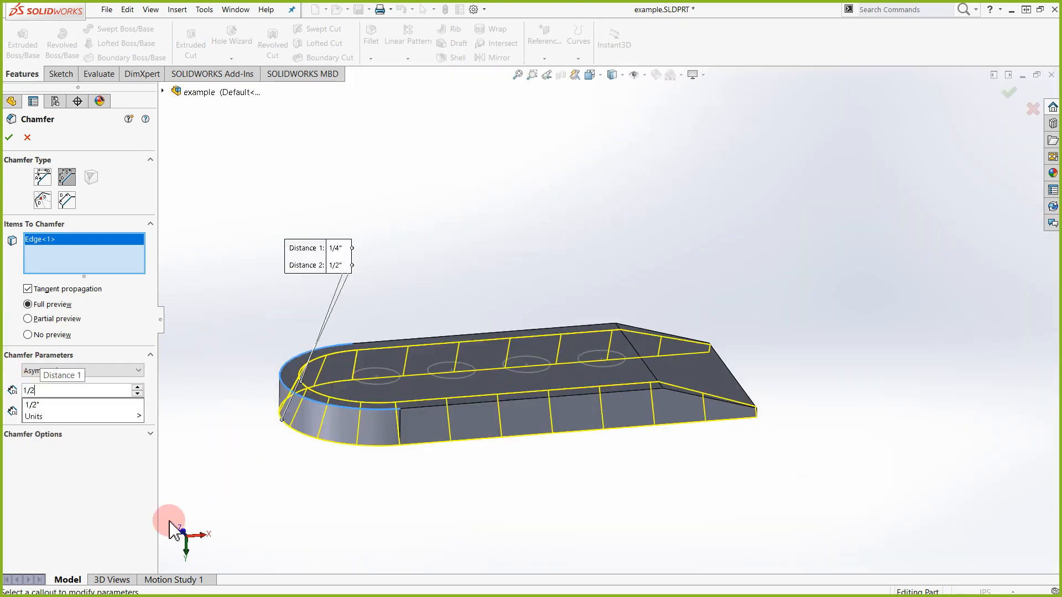
key(Return)
click(66, 411)
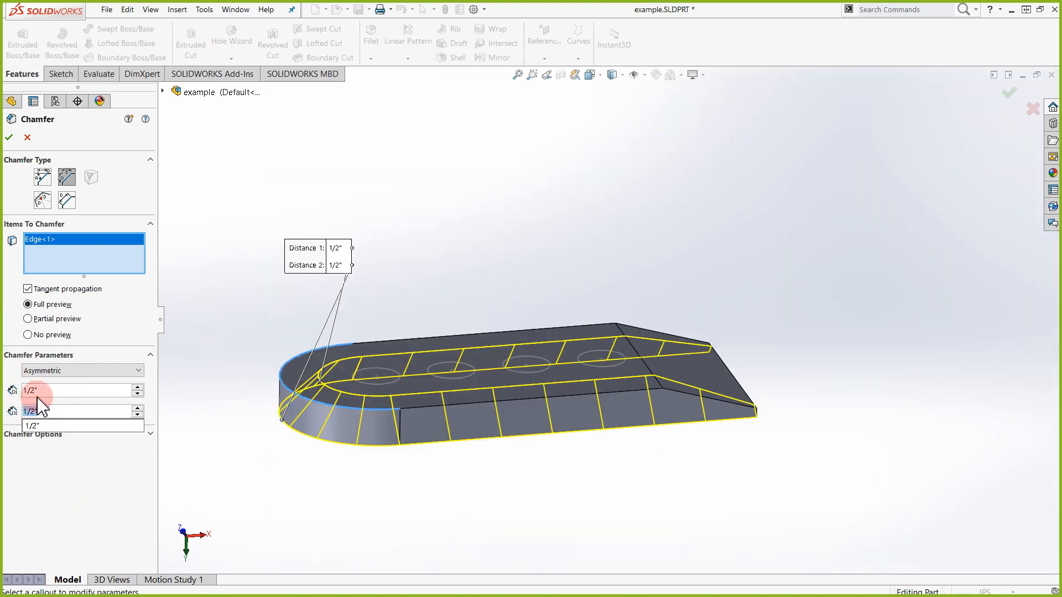
text(1/4)
key(Return)
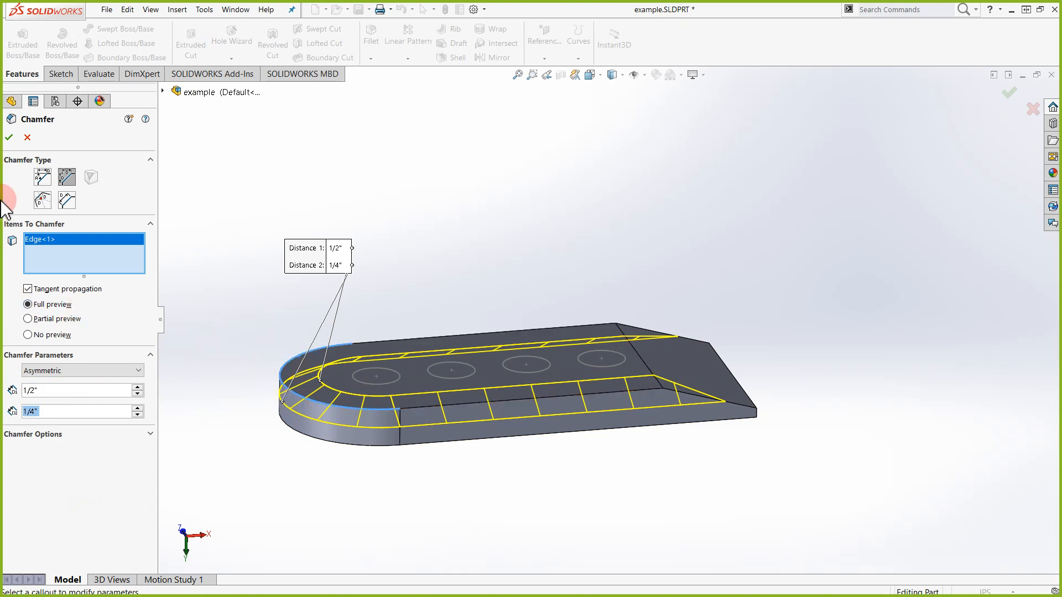
click(10, 137)
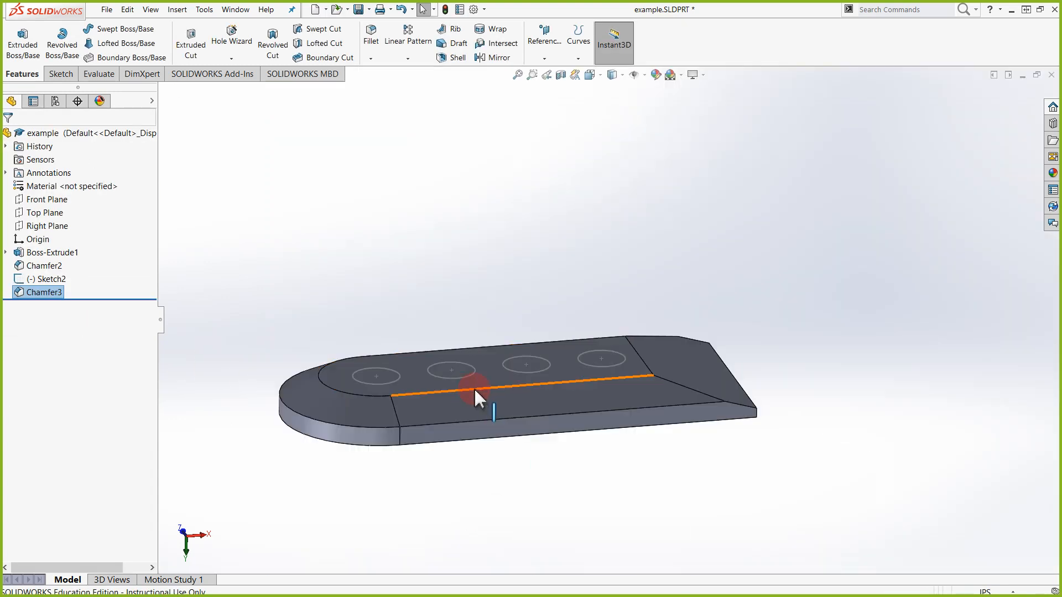
Open the circle-row sketch for editing, view it straight on to examine the circles and their dimension, and exit the sketch
mouse_move(474, 391)
middle_down()
mouse_move(565, 368)
mouse_move(420, 470)
mouse_move(438, 521)
middle_up()
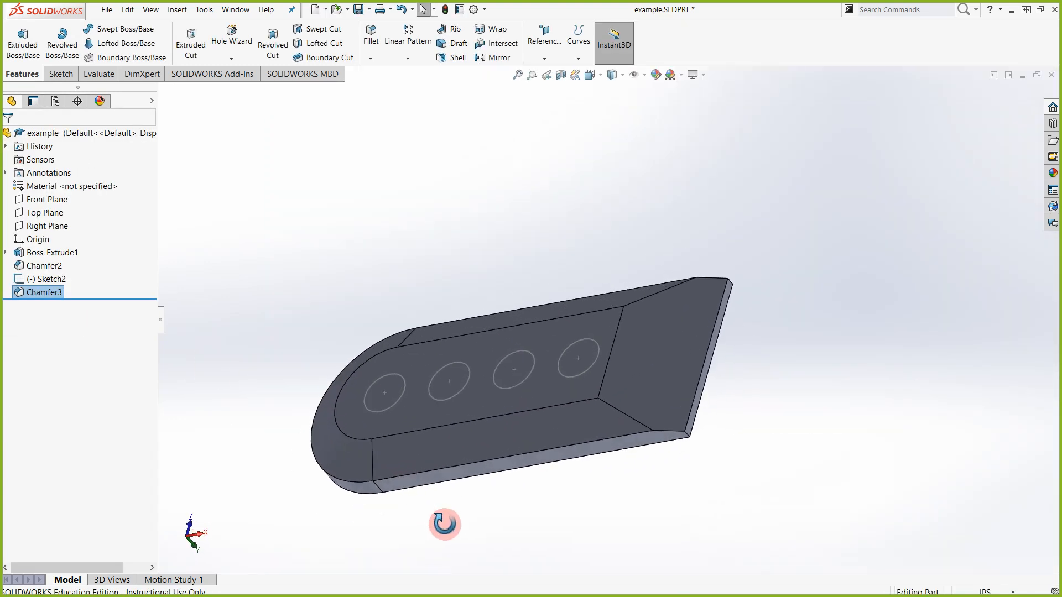
mouse_move(53, 280)
mouse_down()
mouse_move(66, 301)
mouse_move(48, 285)
mouse_up()
right_click(48, 281)
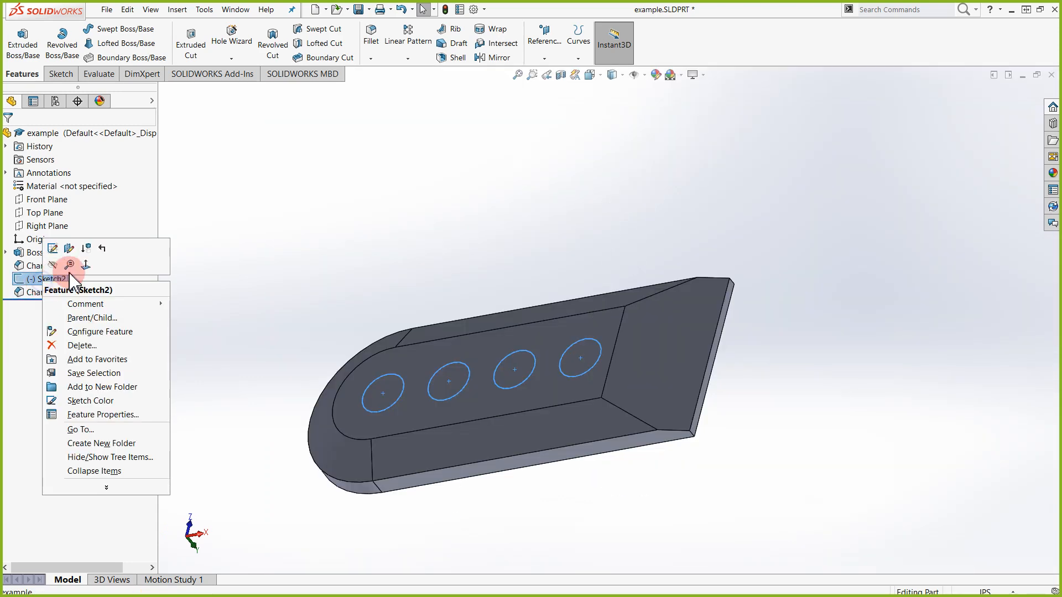
click(53, 248)
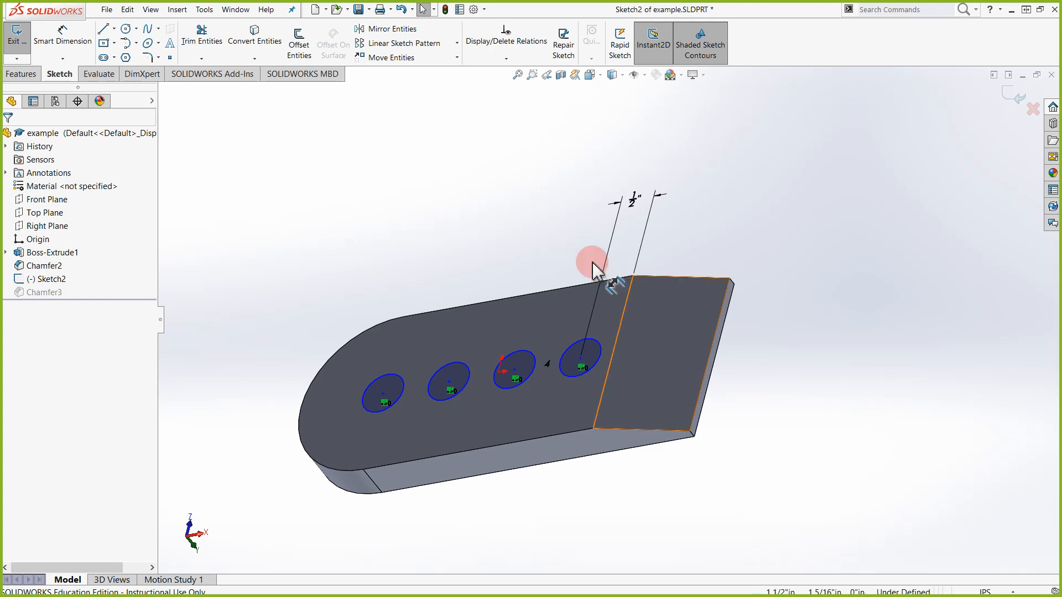
key(space)
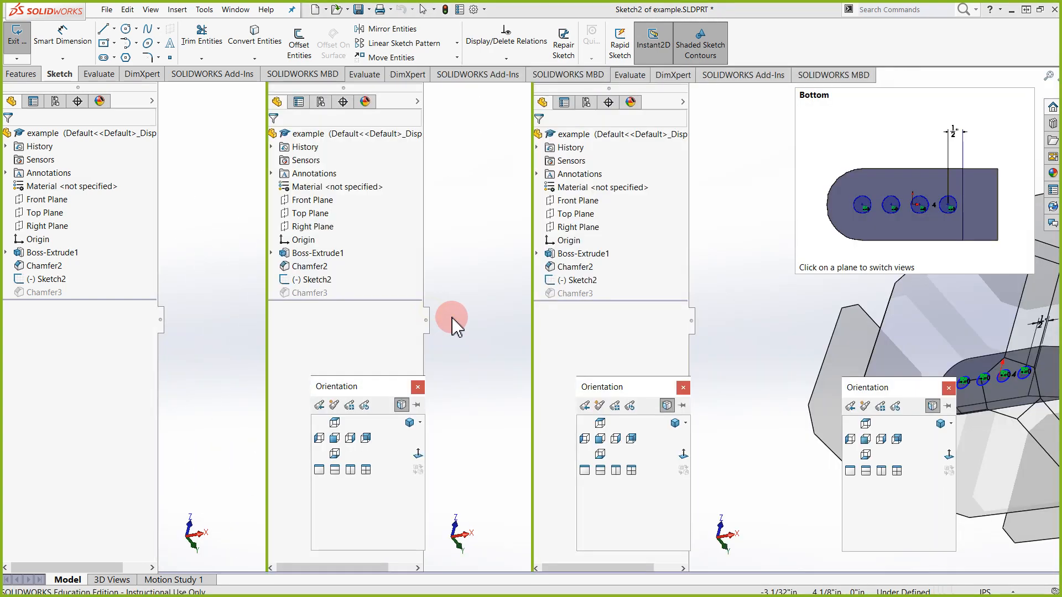
click(459, 320)
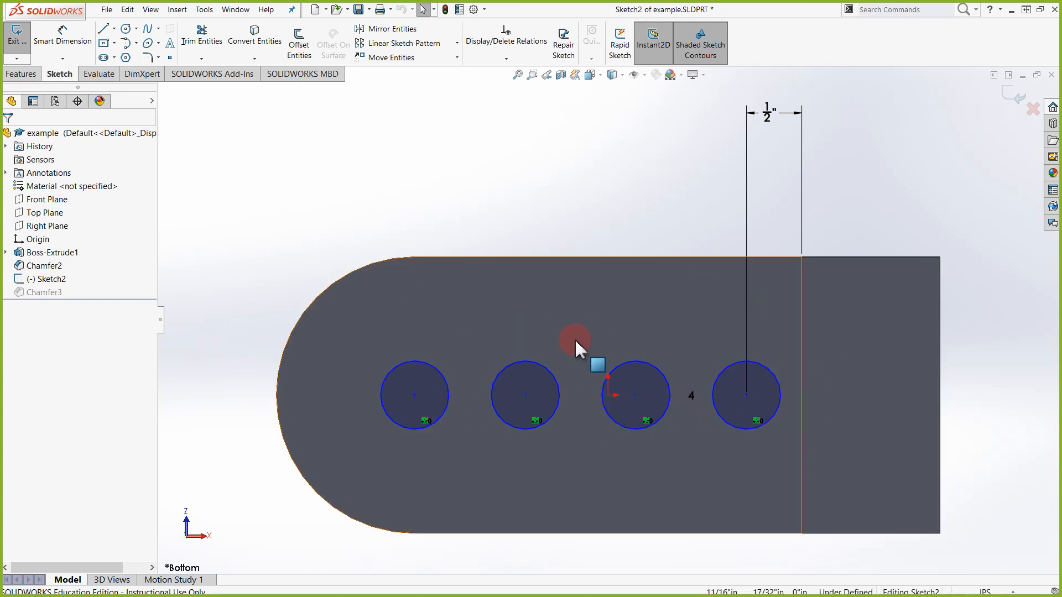
click(1014, 105)
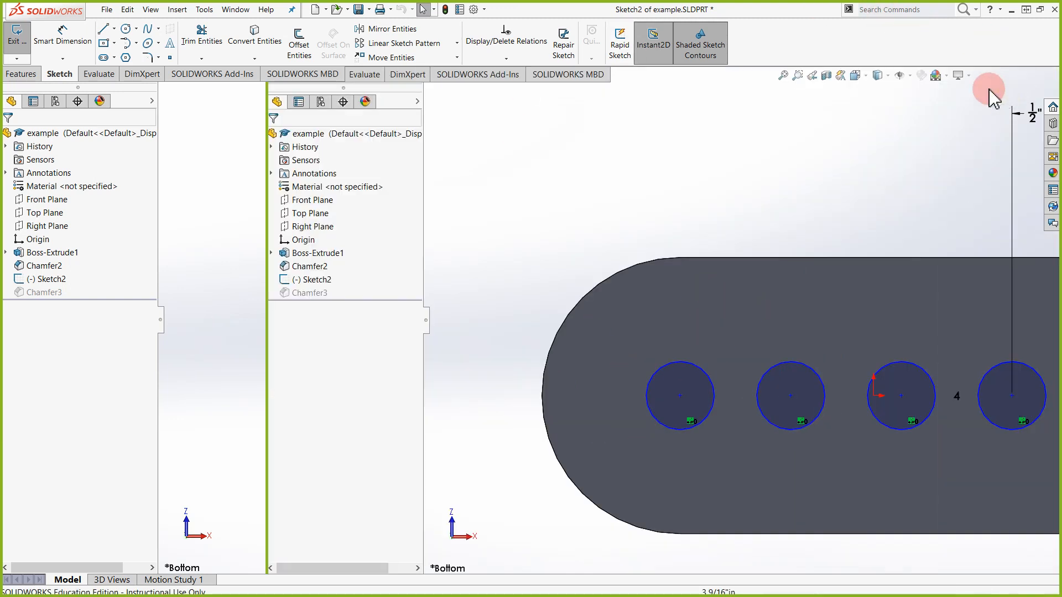
Cut-extrude the sketch with the row of four circles using the Through All end condition
mouse_move(451, 166)
middle_down()
mouse_move(475, 252)
mouse_move(451, 160)
mouse_move(463, 156)
middle_up()
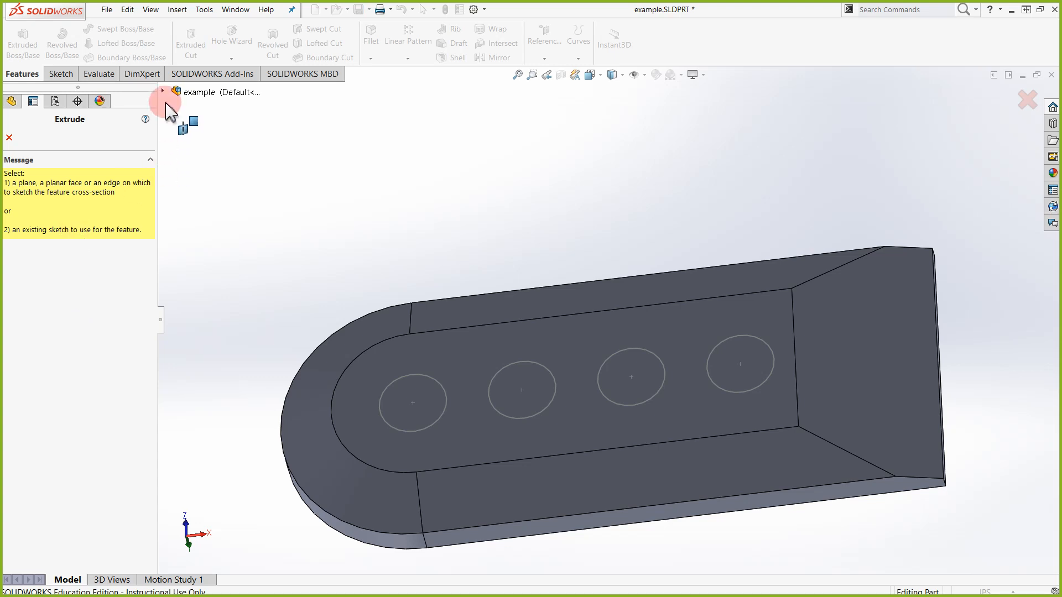
click(164, 91)
click(220, 238)
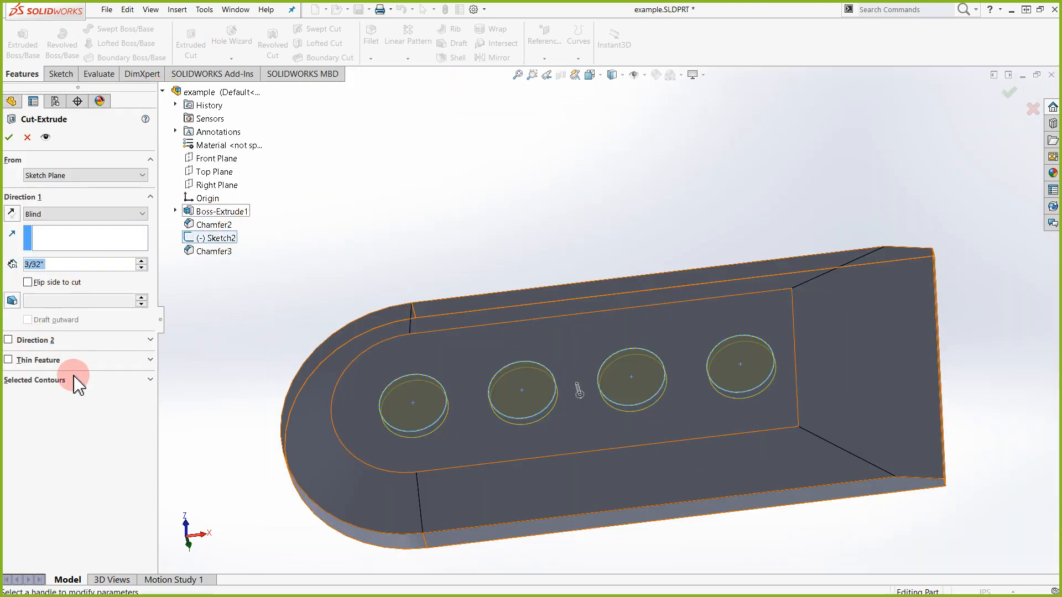
click(49, 214)
click(63, 237)
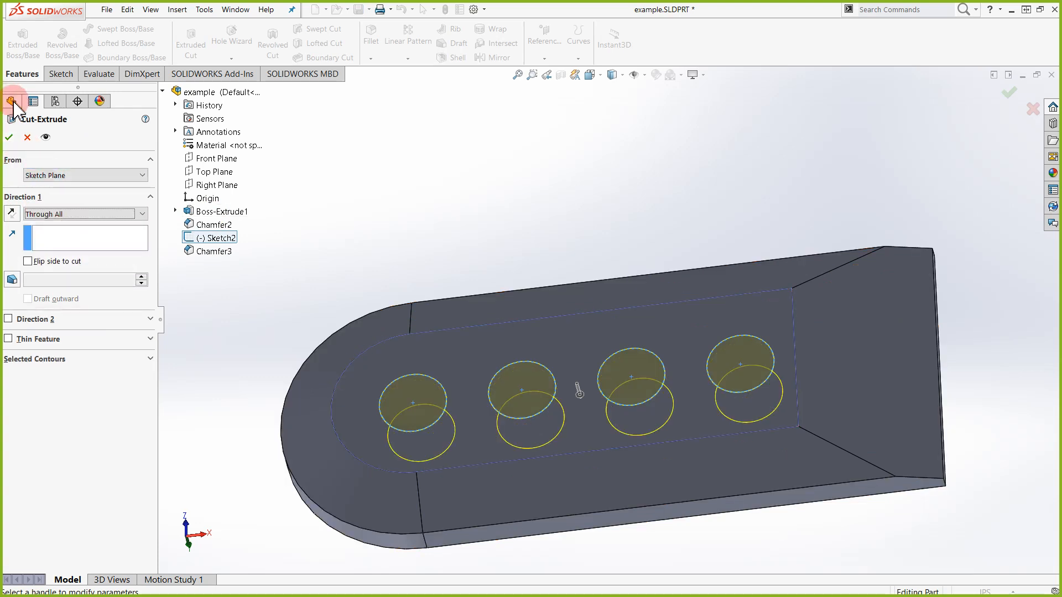
click(10, 138)
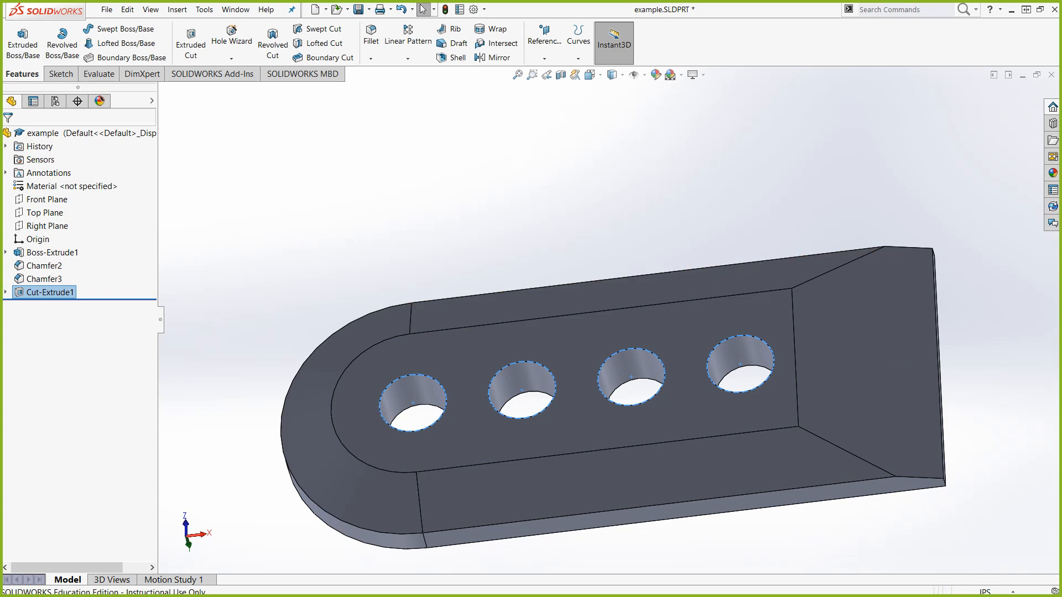
Inspect the finished holes, and compare the part with the exercise drawing in Photos before returning to SOLIDWORKS
middle_drag(486, 256, 417, 238)
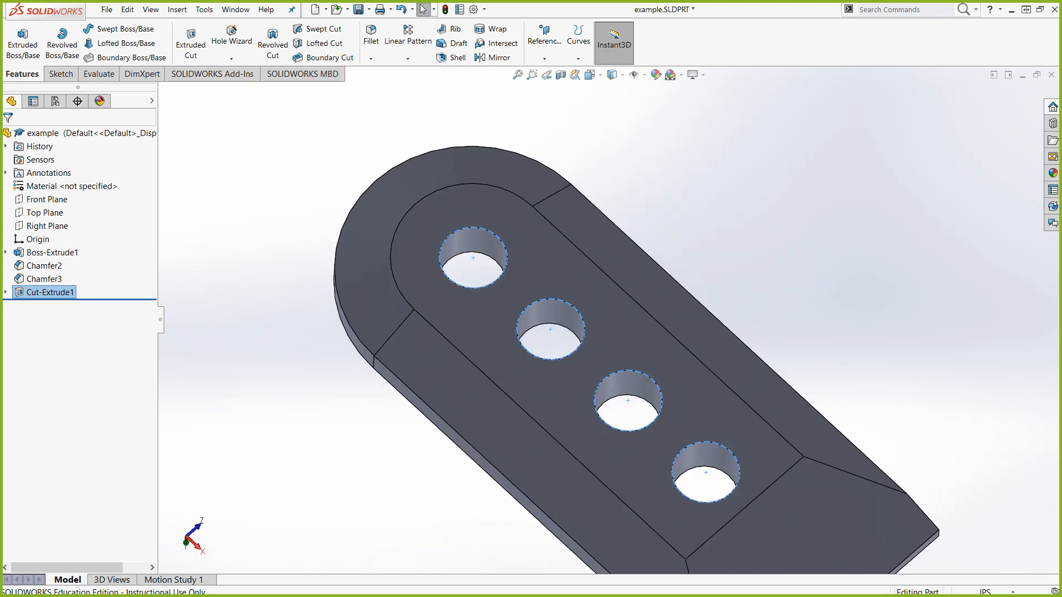
key(alt+Tab)
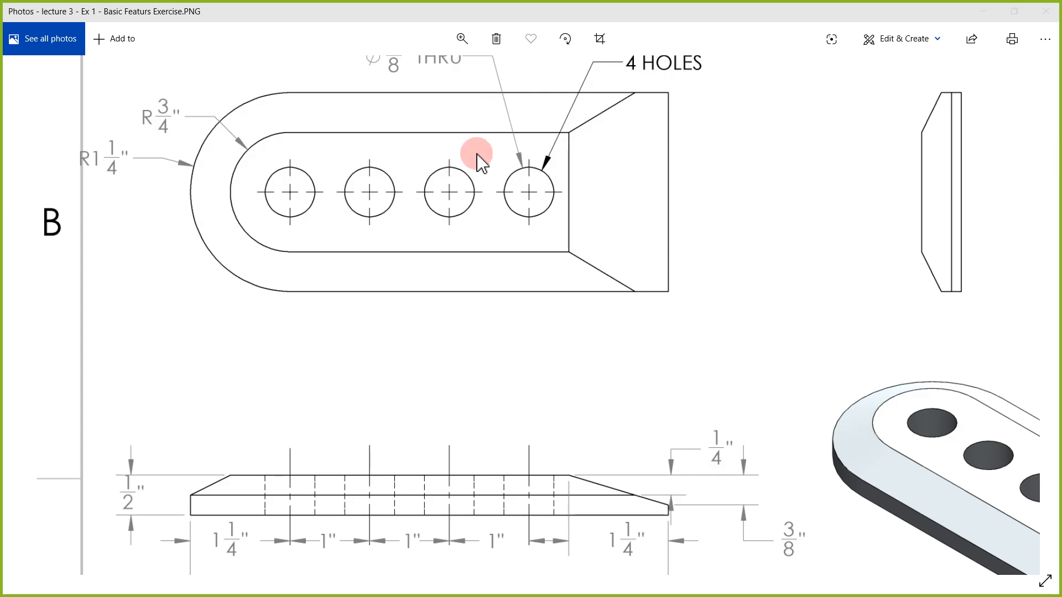
key(alt+Tab)
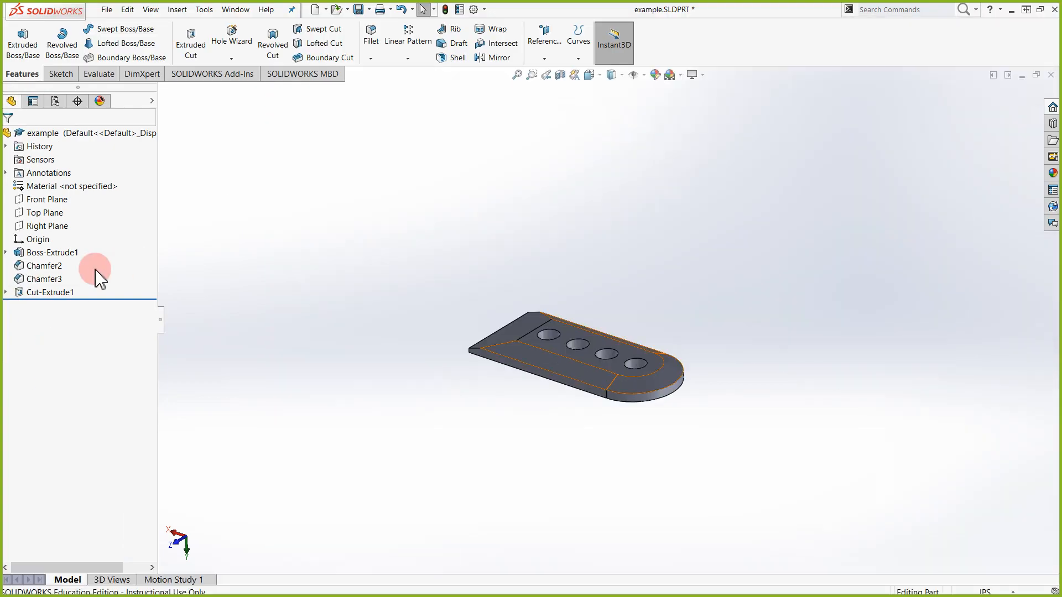
Edit the hole cut's sketch, add a 5/8" diameter dimension to the circle nearest the rounded end, and exit the sketch
click(7, 293)
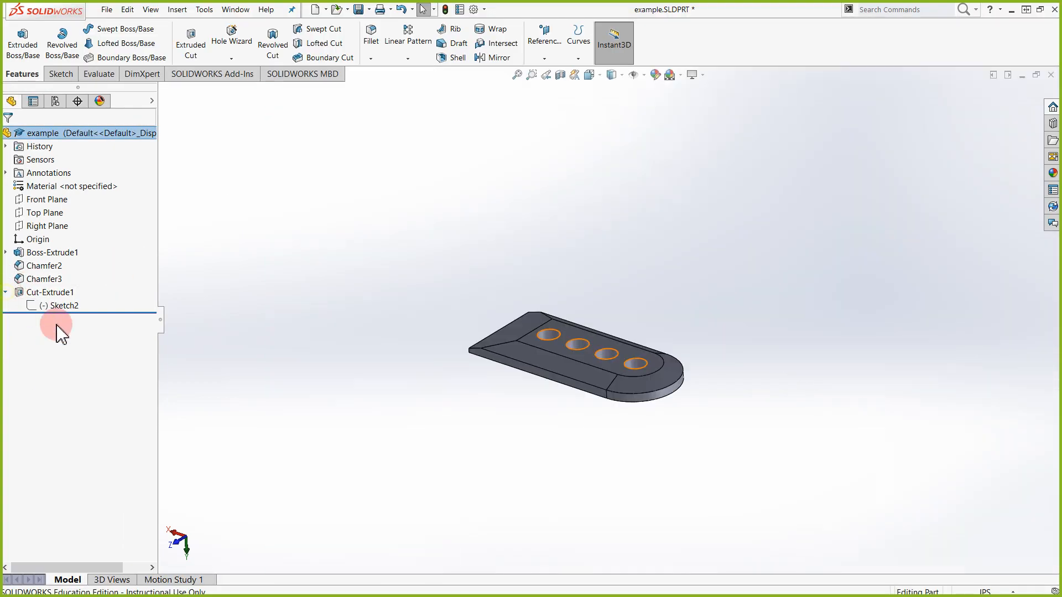
right_click(63, 308)
click(74, 275)
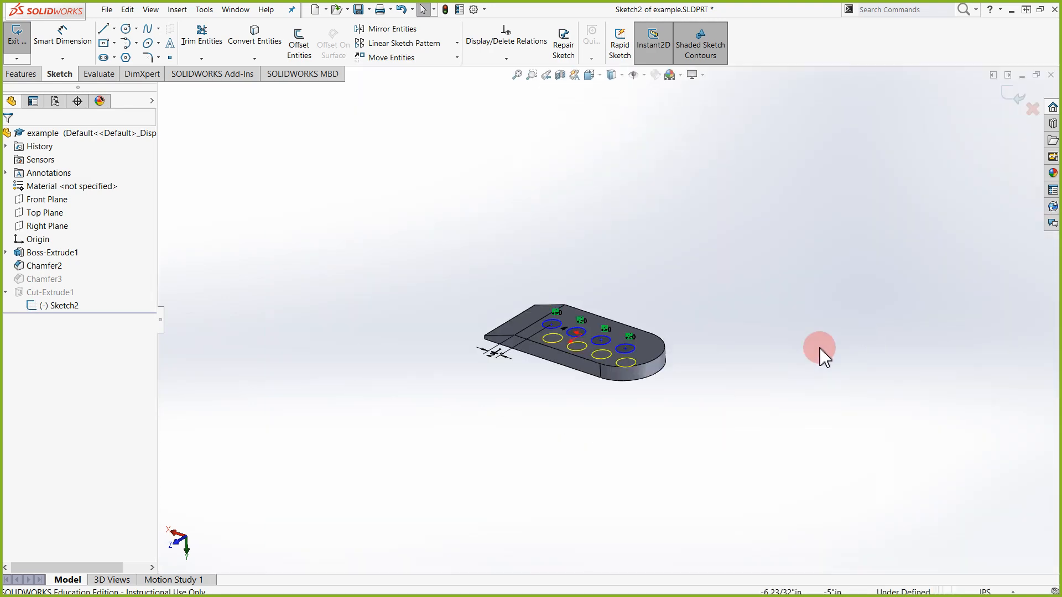
click(62, 34)
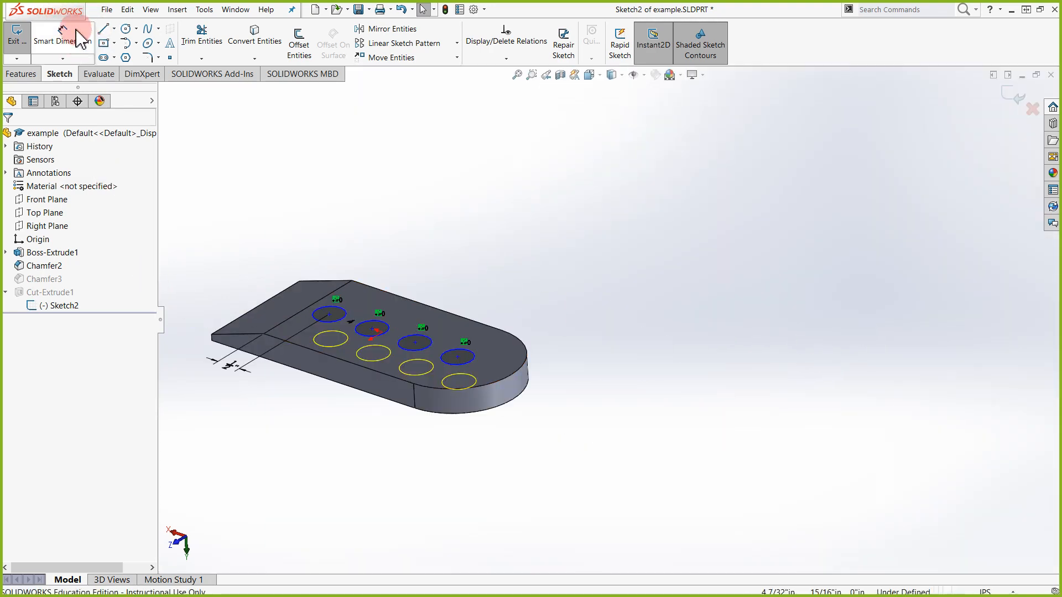
click(479, 358)
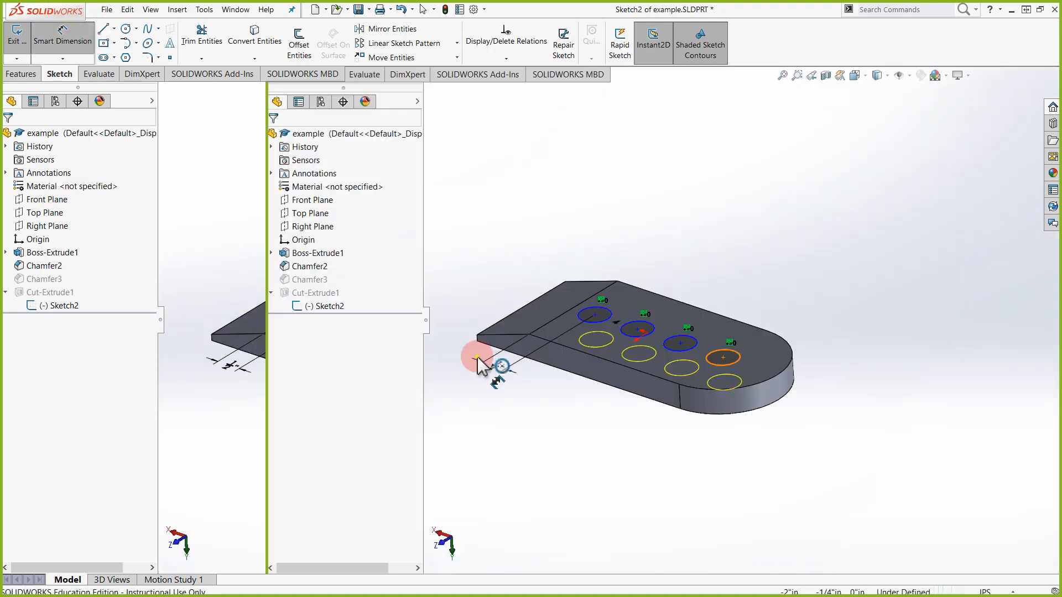
click(689, 299)
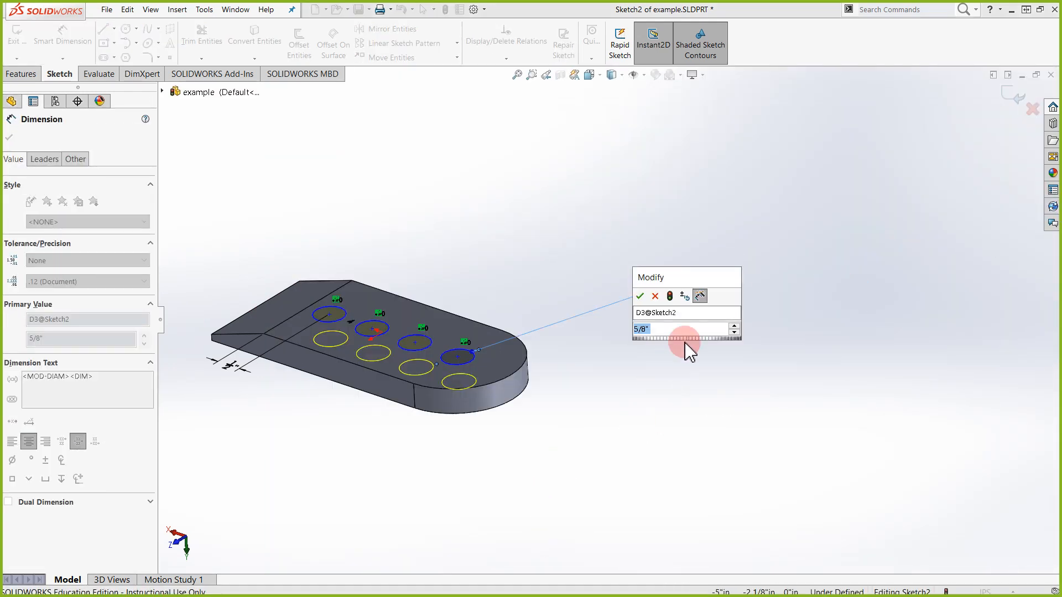
click(642, 298)
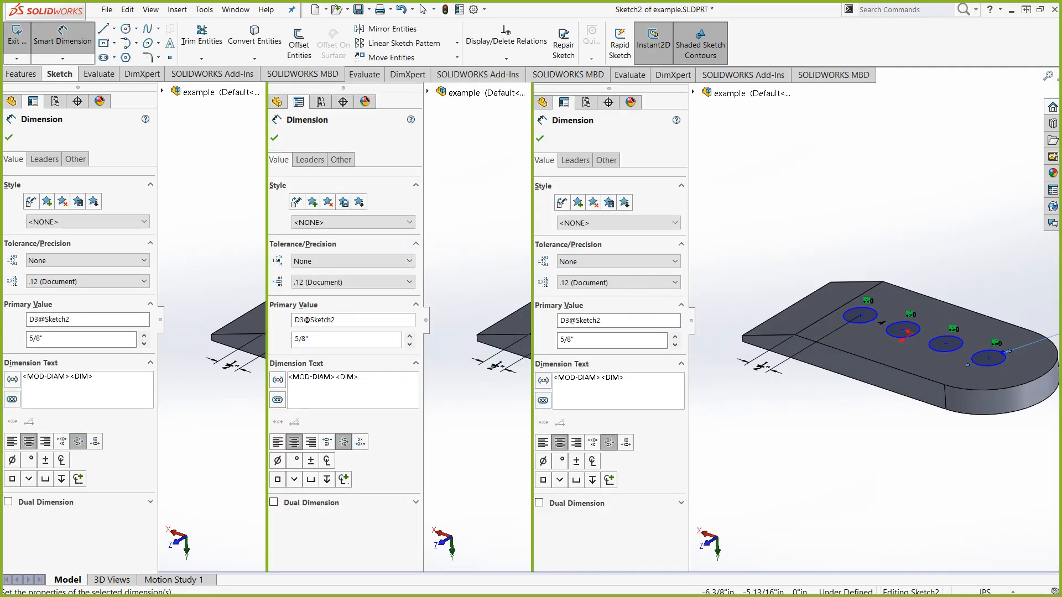
click(8, 138)
middle_drag(334, 120, 376, 136)
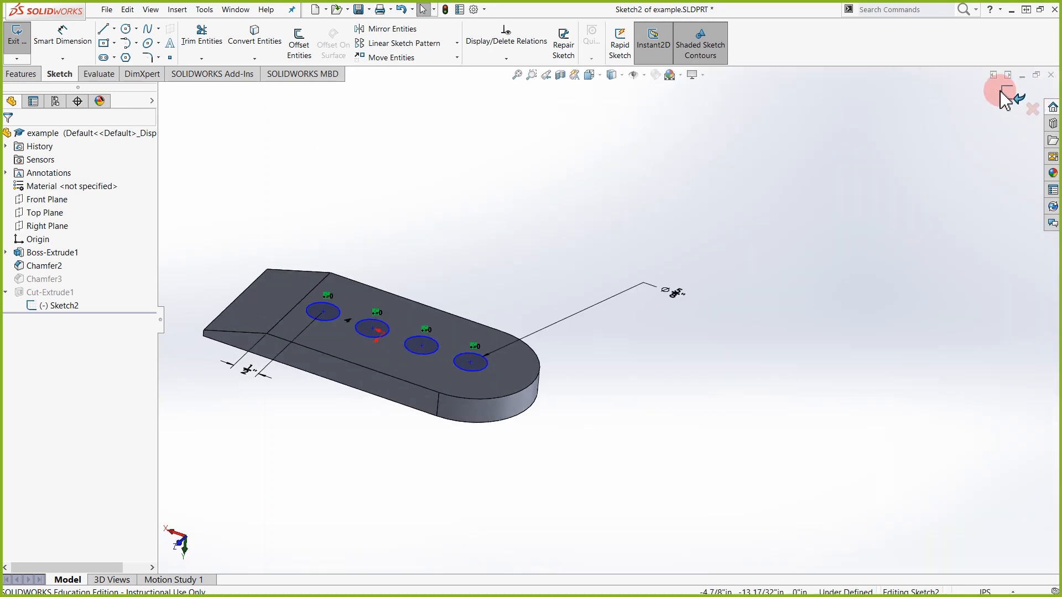
click(1005, 100)
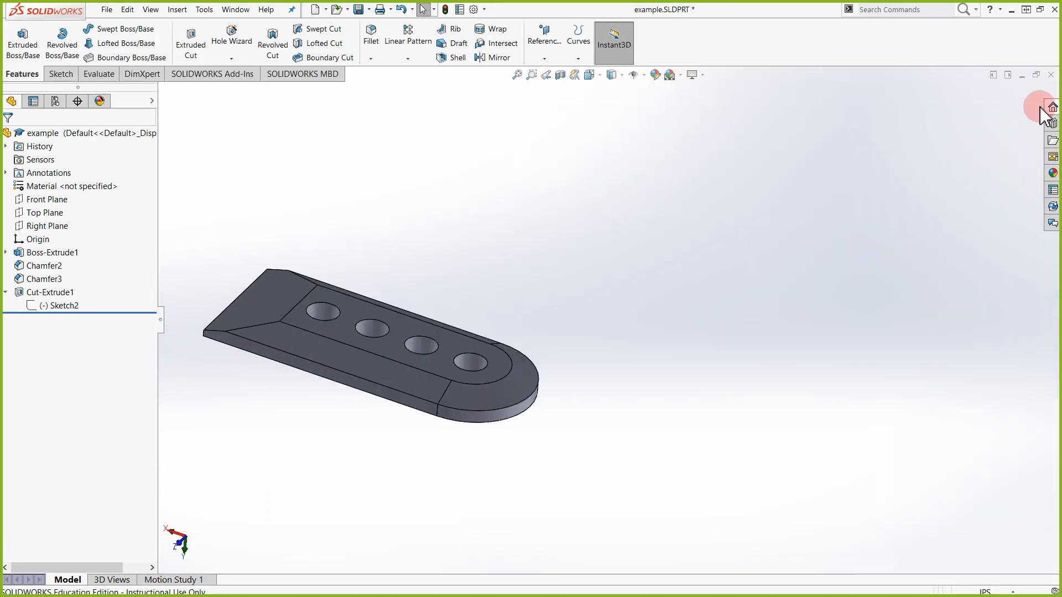
Close the example part without saving its changes
click(1051, 74)
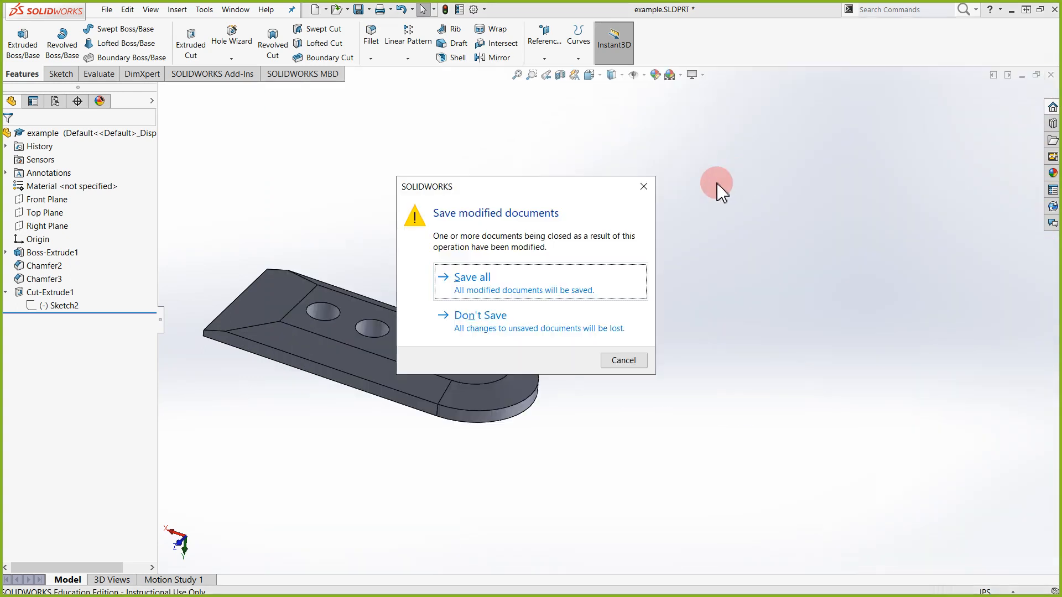
click(479, 314)
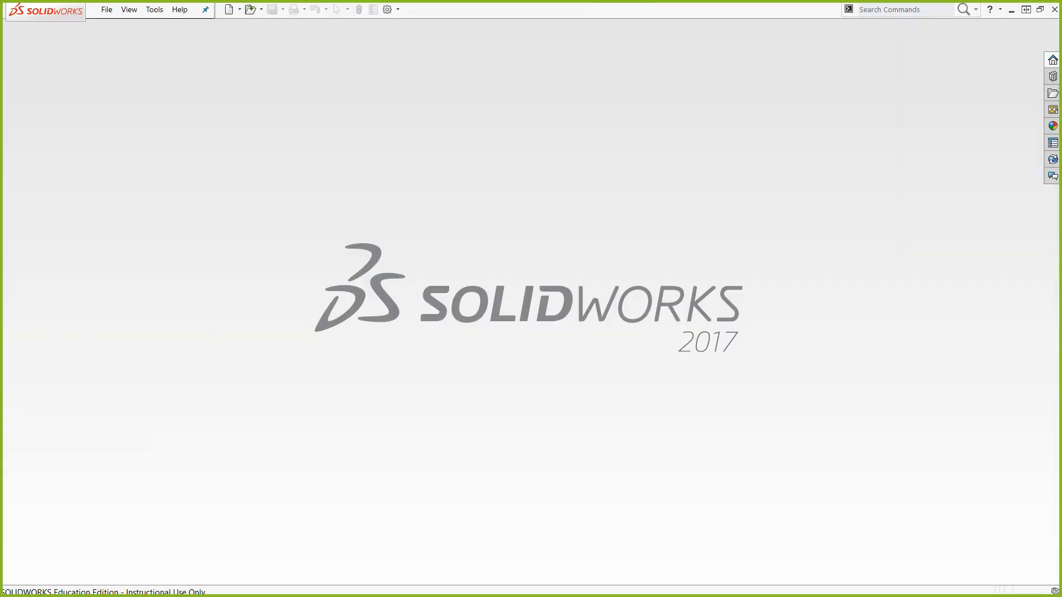